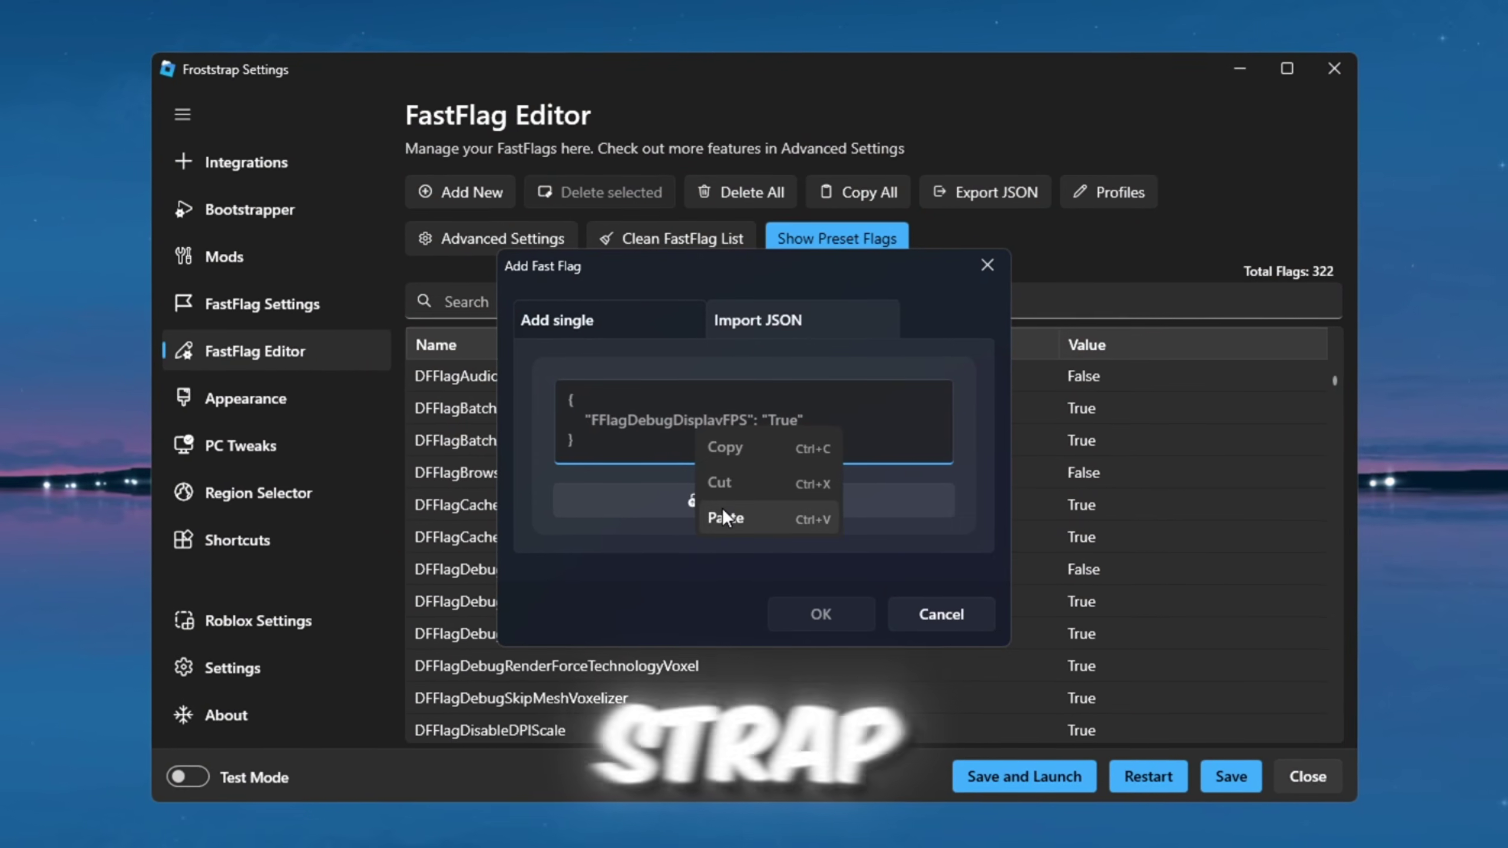
# - Import the pasted fast flag JSON in Froststrap's FastFlag Editor and copy the selected flag list in Notepad
pyautogui.click(721, 512)
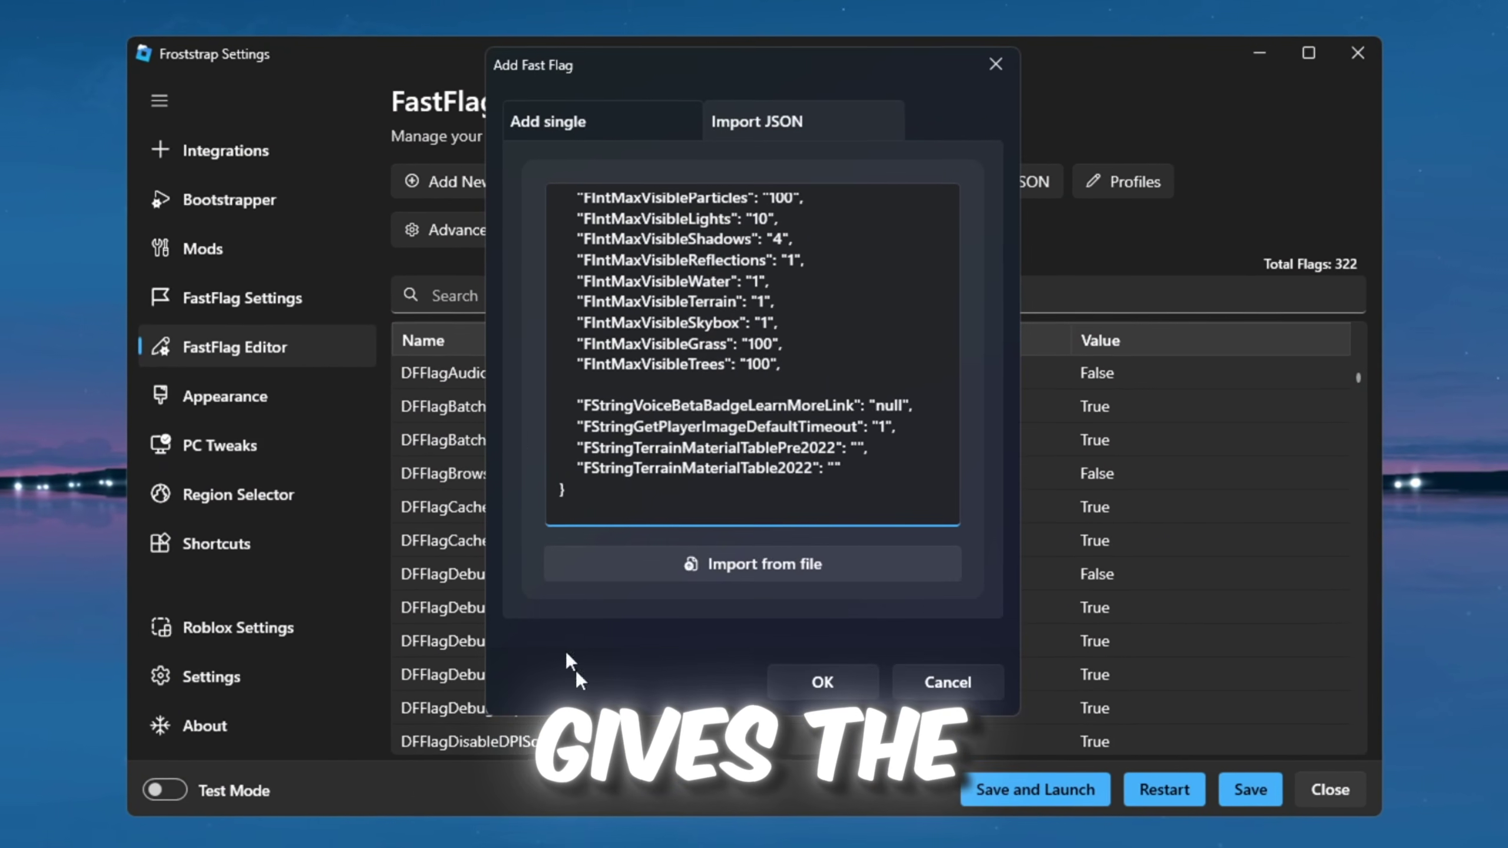
pyautogui.click(789, 683)
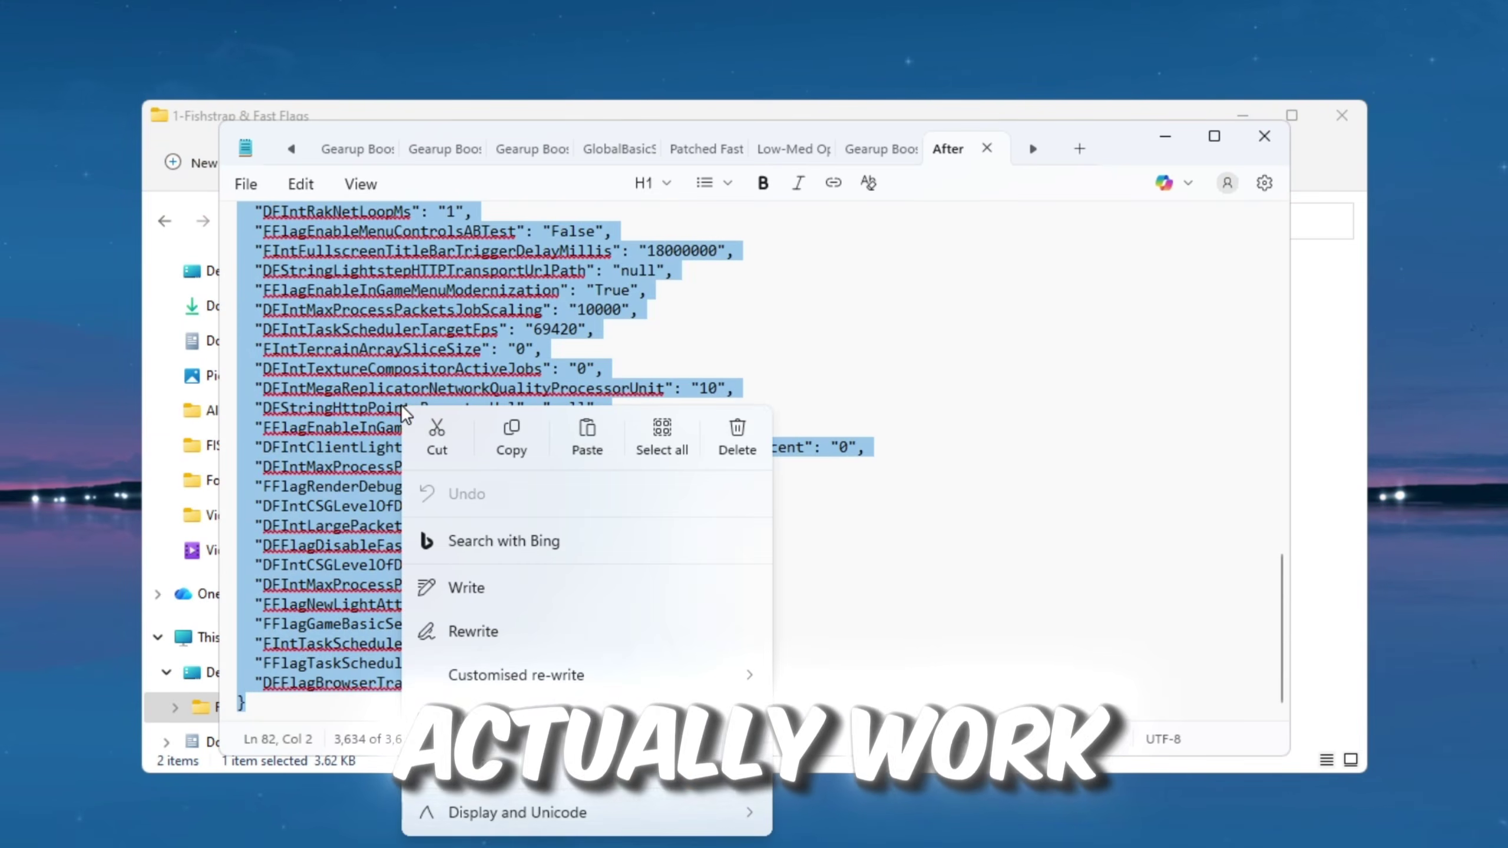
pyautogui.click(502, 431)
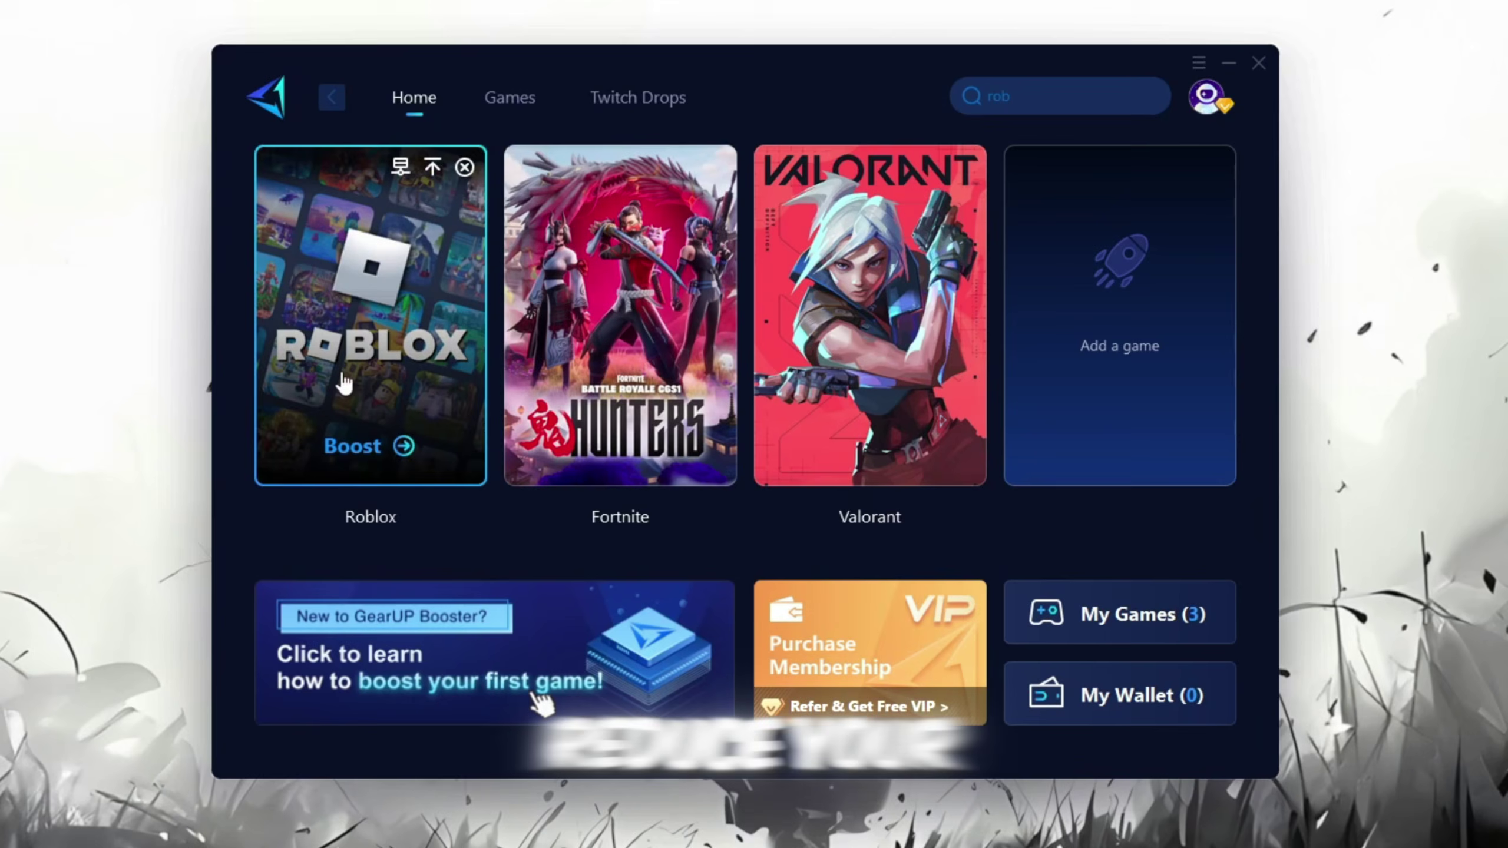
# - Switch to GearUP Booster, start boosting Roblox and open its server region setting
pyautogui.click(361, 447)
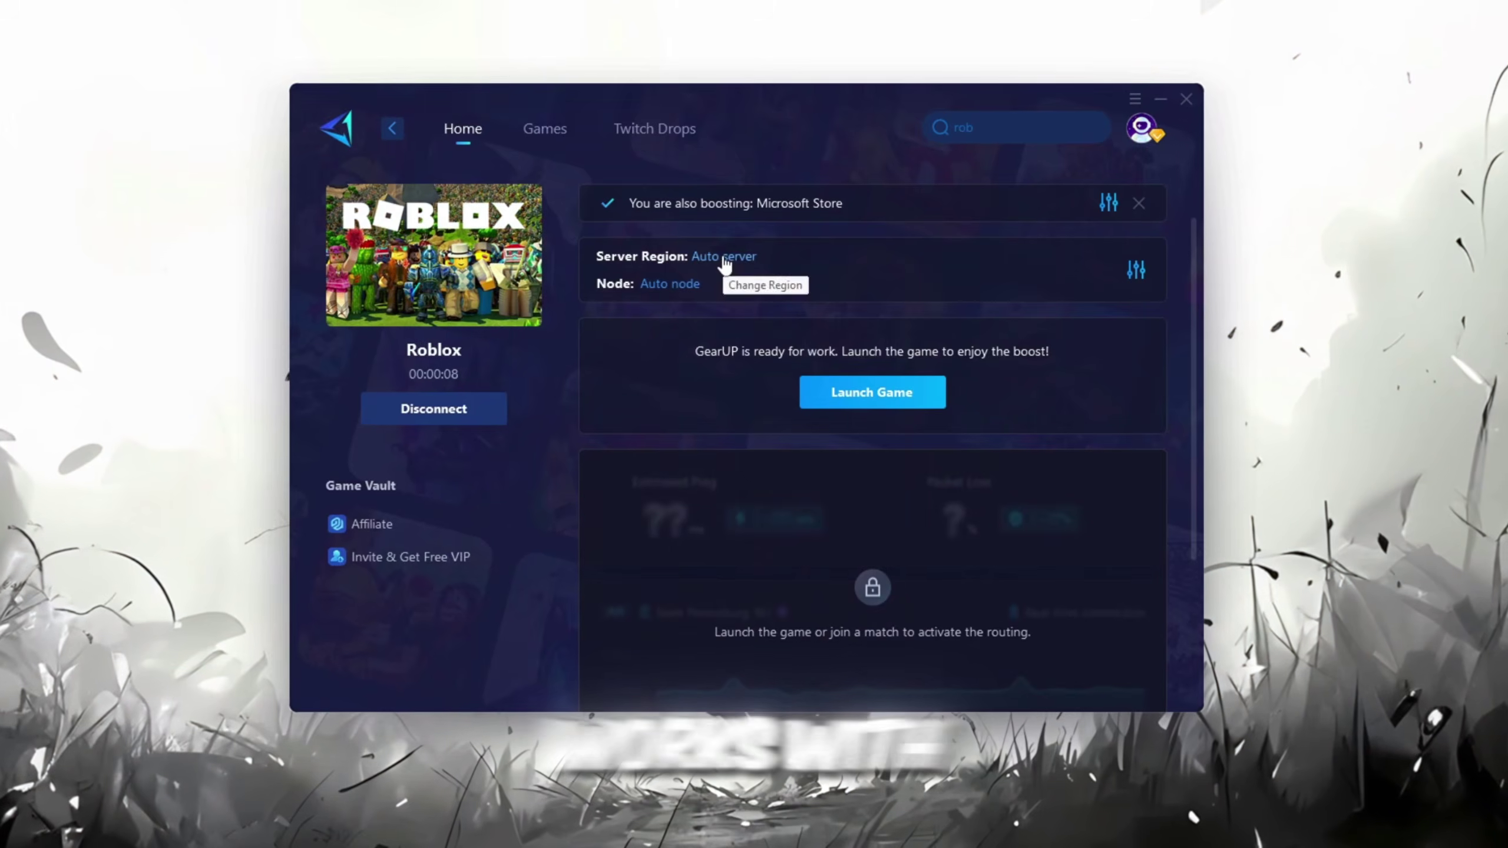
pyautogui.click(745, 261)
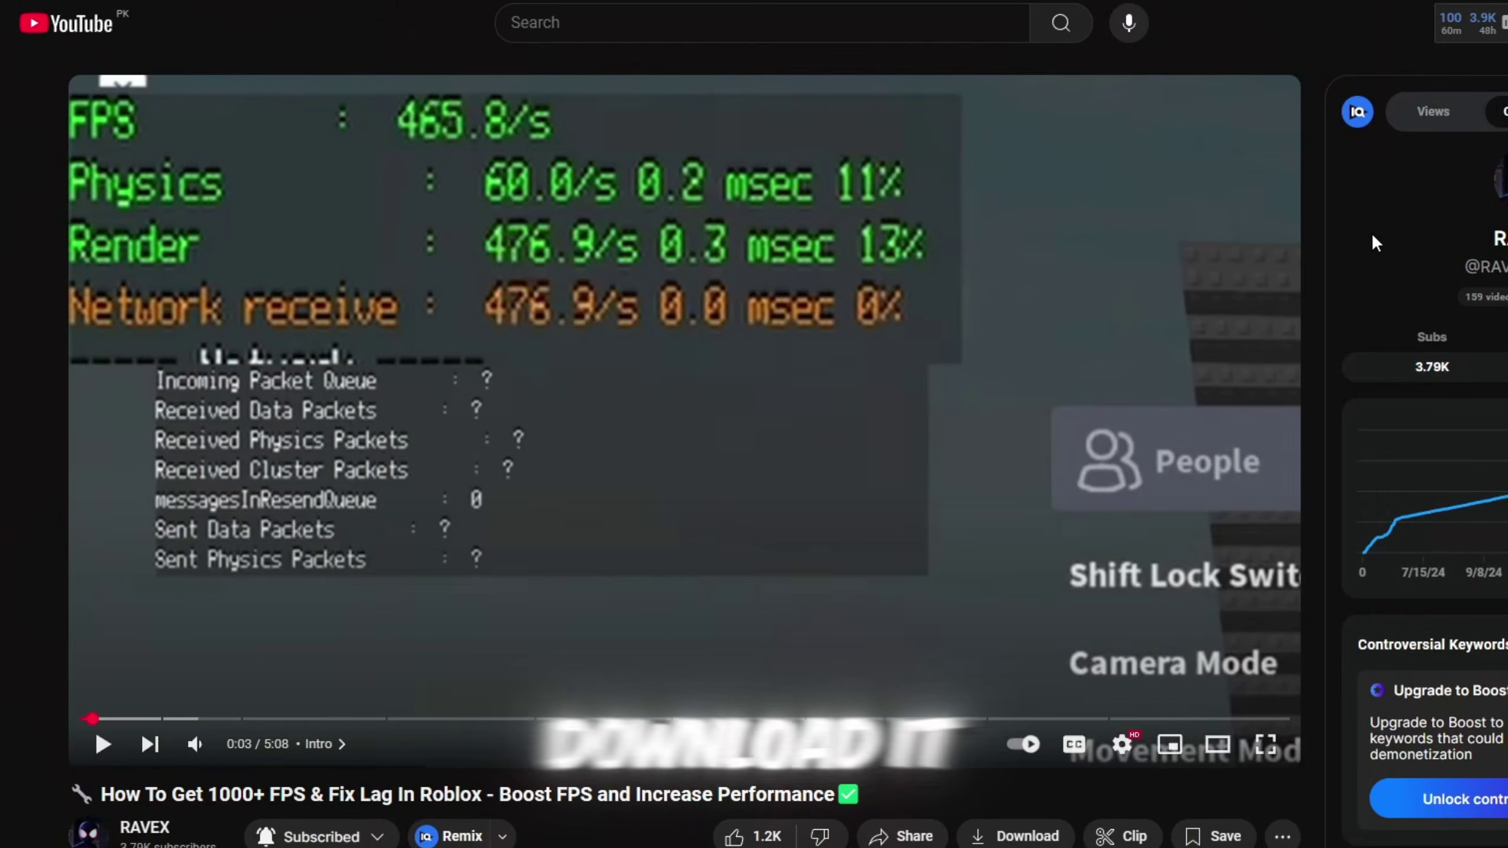
pyautogui.scroll(-7, 1372, 234)
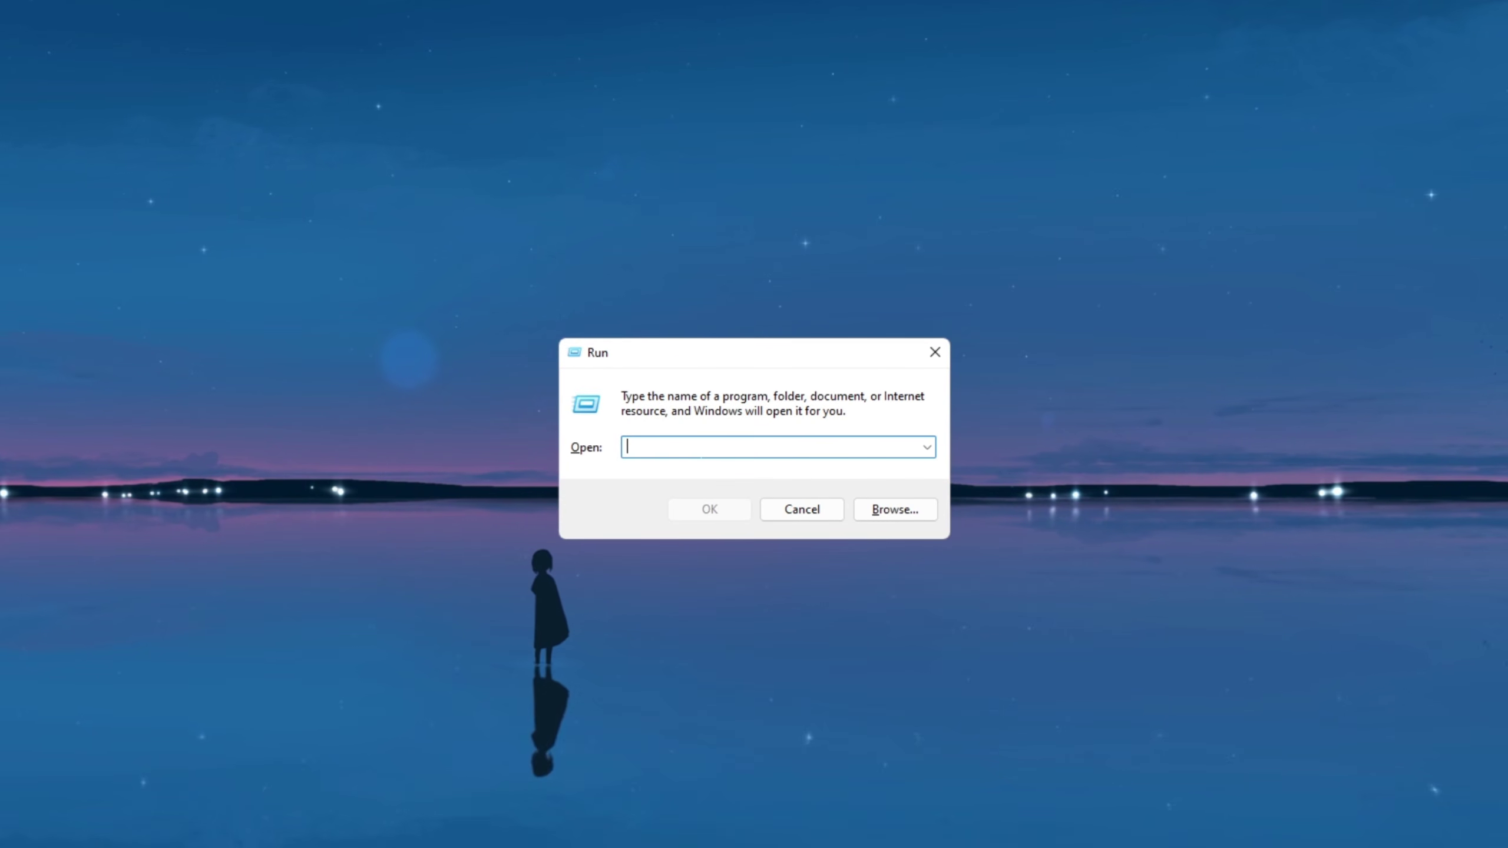
# - Open the Windows temp folder with the Run command temp and delete everything in it, skipping the file that needs administrator permission
pyautogui.write('temp')
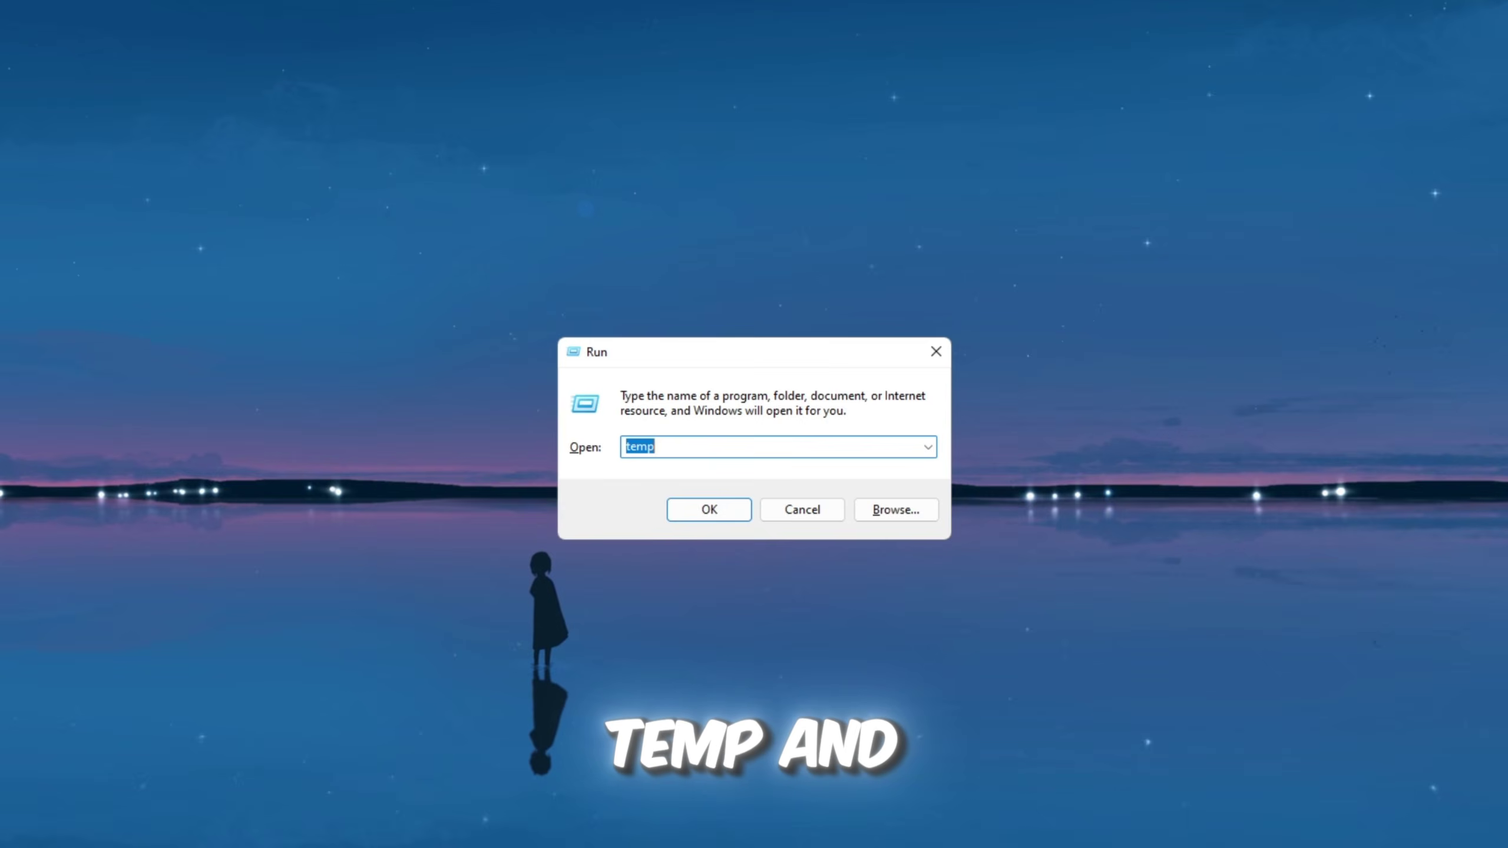
pyautogui.press('Return')
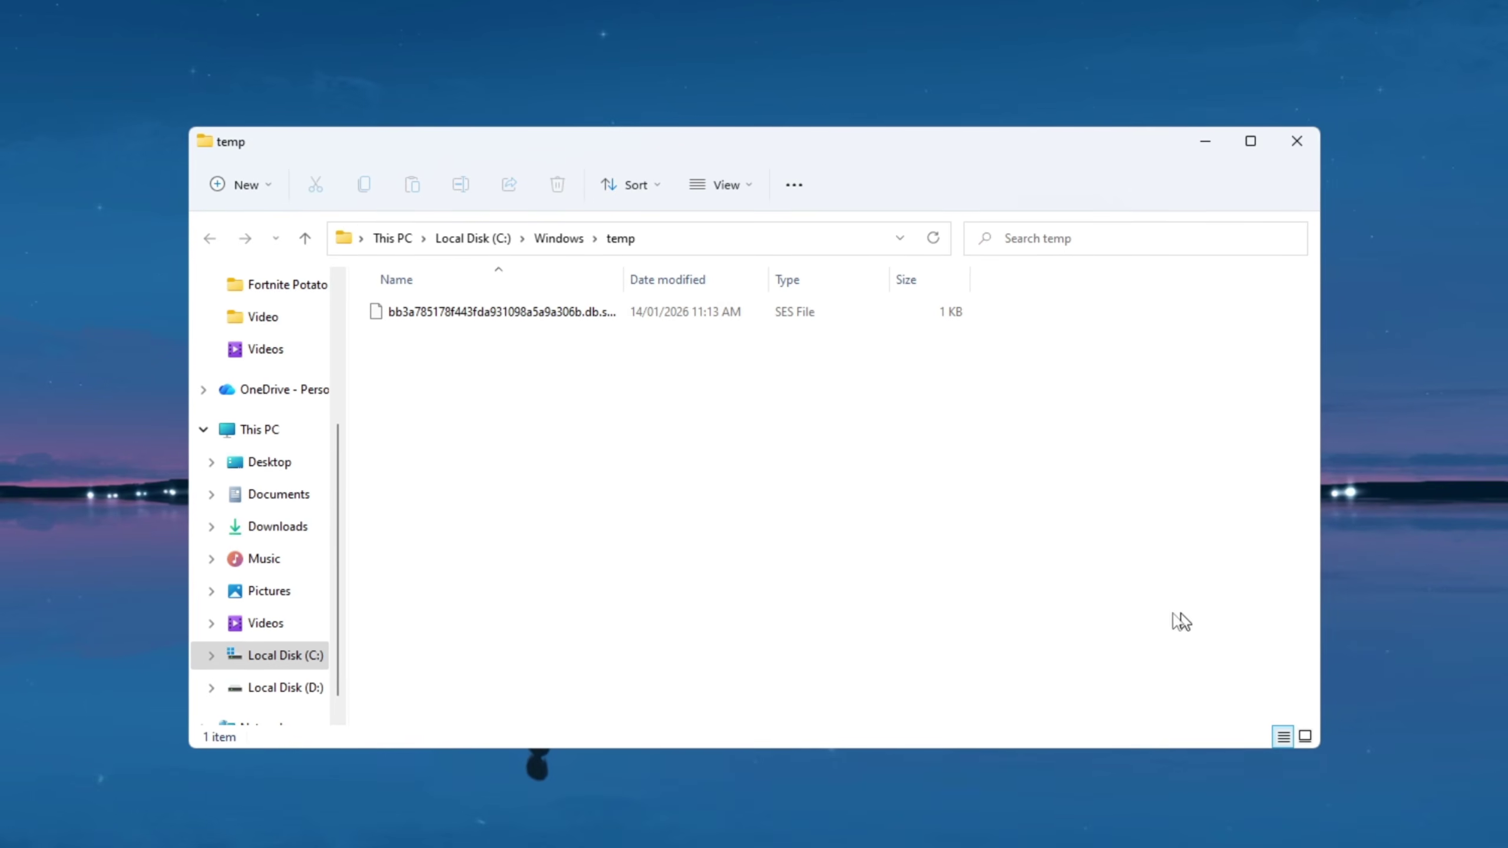
pyautogui.moveTo(1004, 573); pyautogui.dragTo(380, 300)
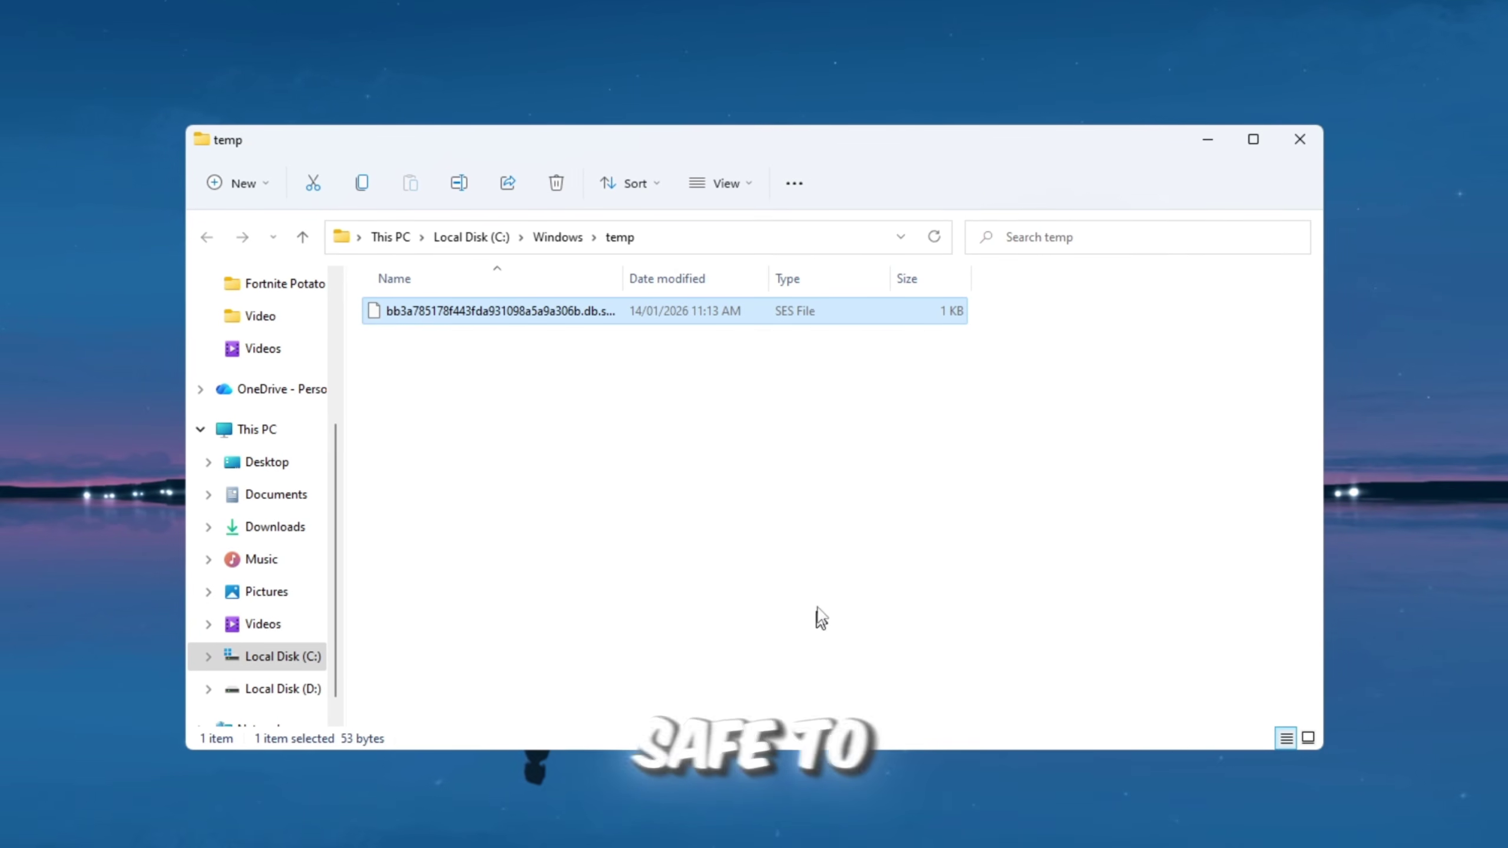
pyautogui.click(855, 473)
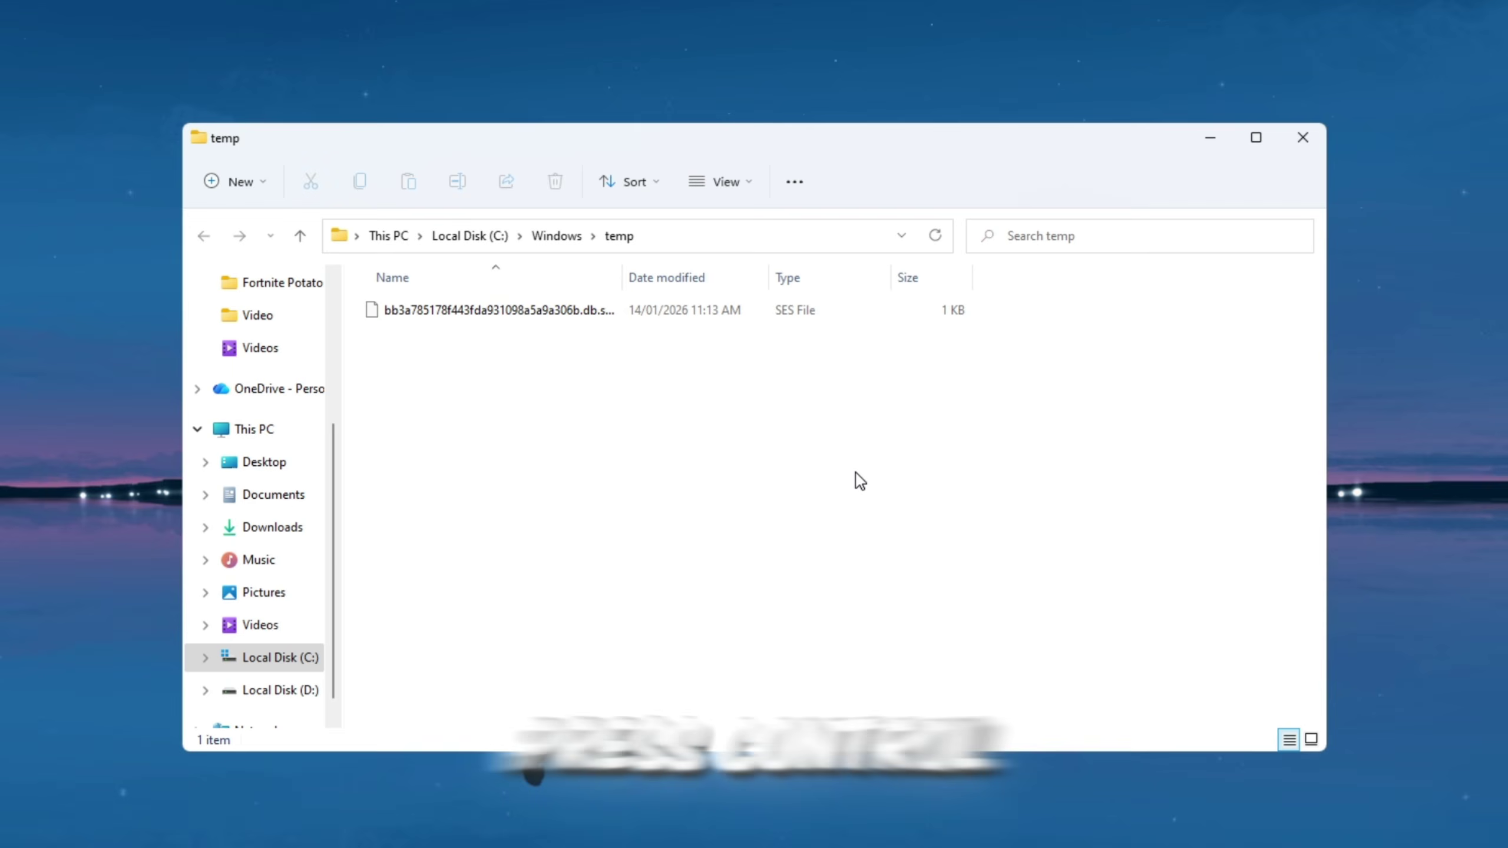
pyautogui.hotkey('ctrl', 'a')
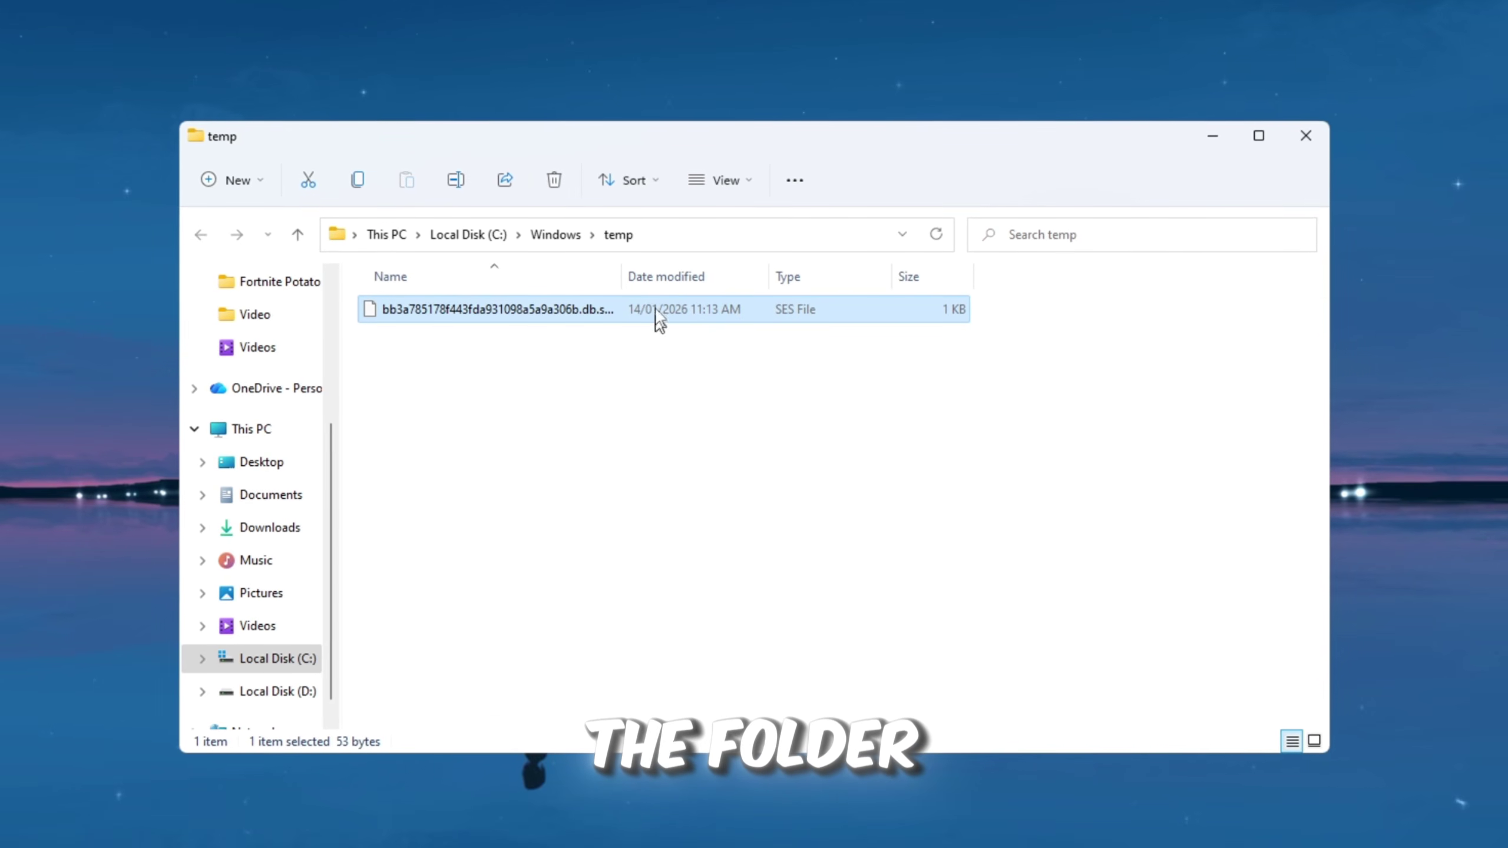
pyautogui.click(553, 181)
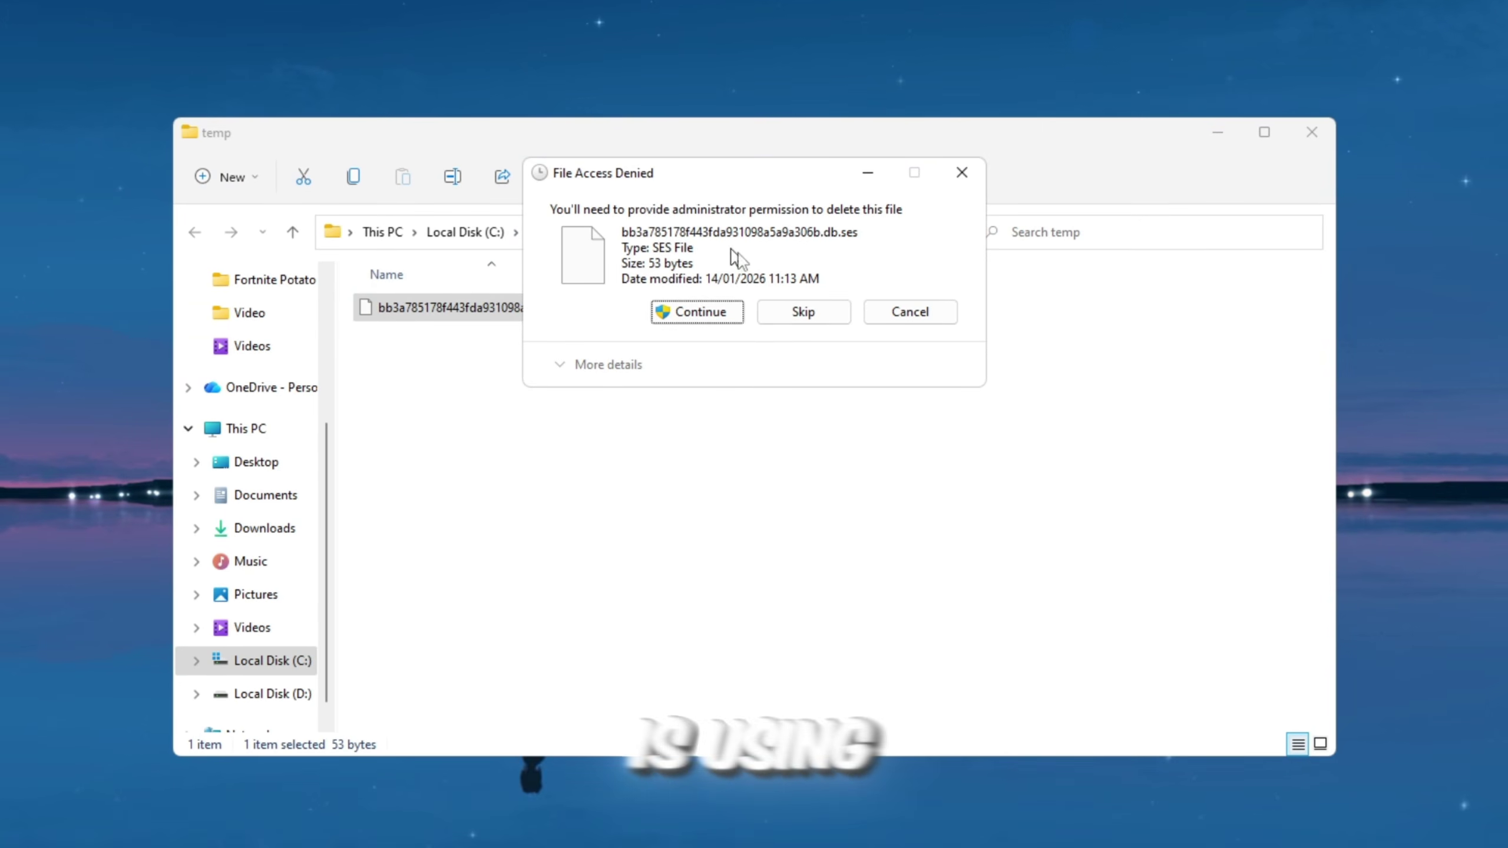
pyautogui.click(792, 314)
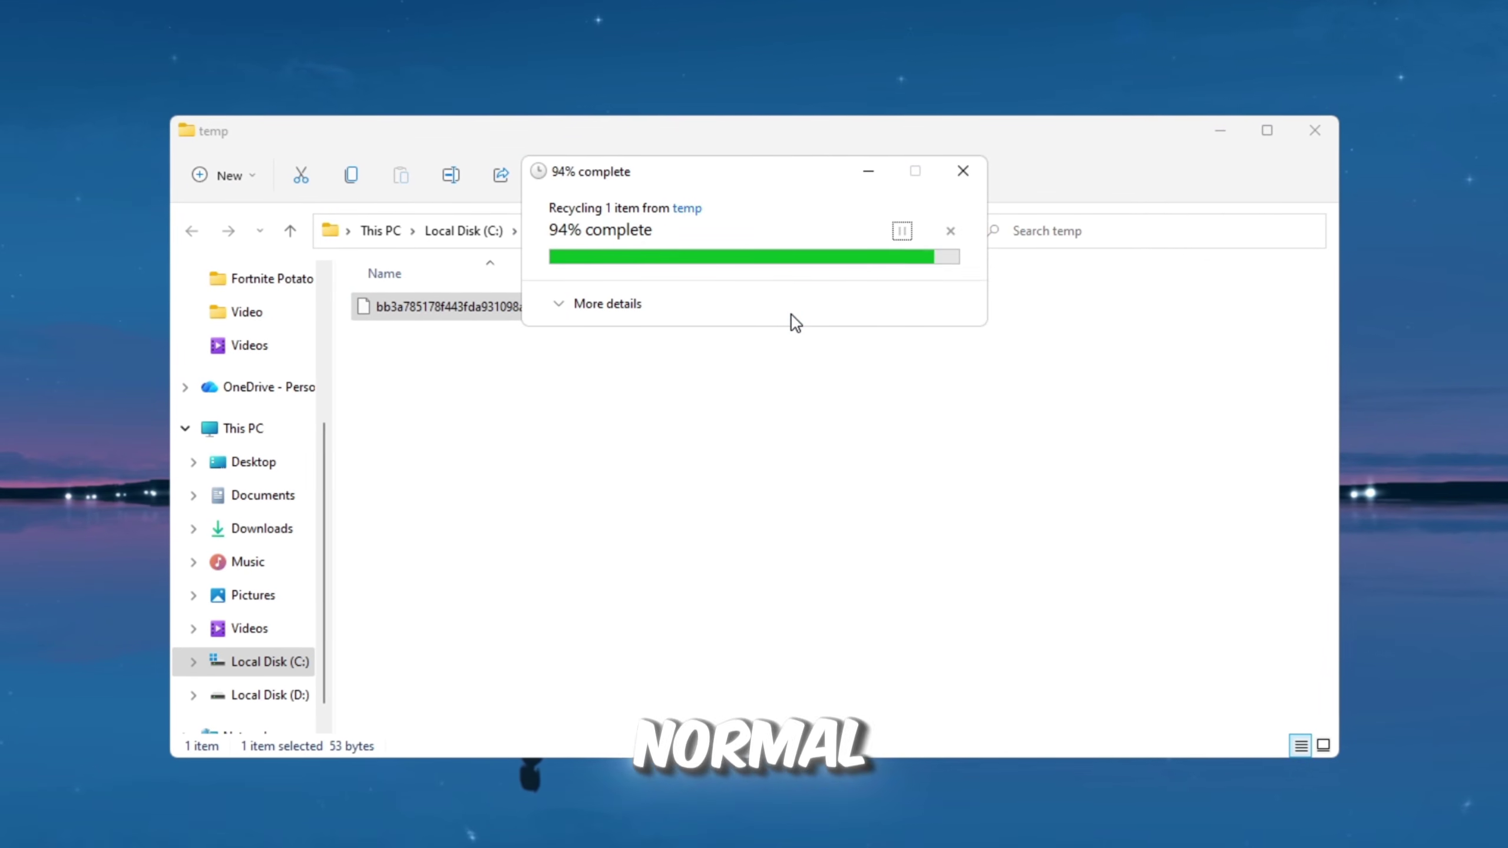
pyautogui.click(499, 447)
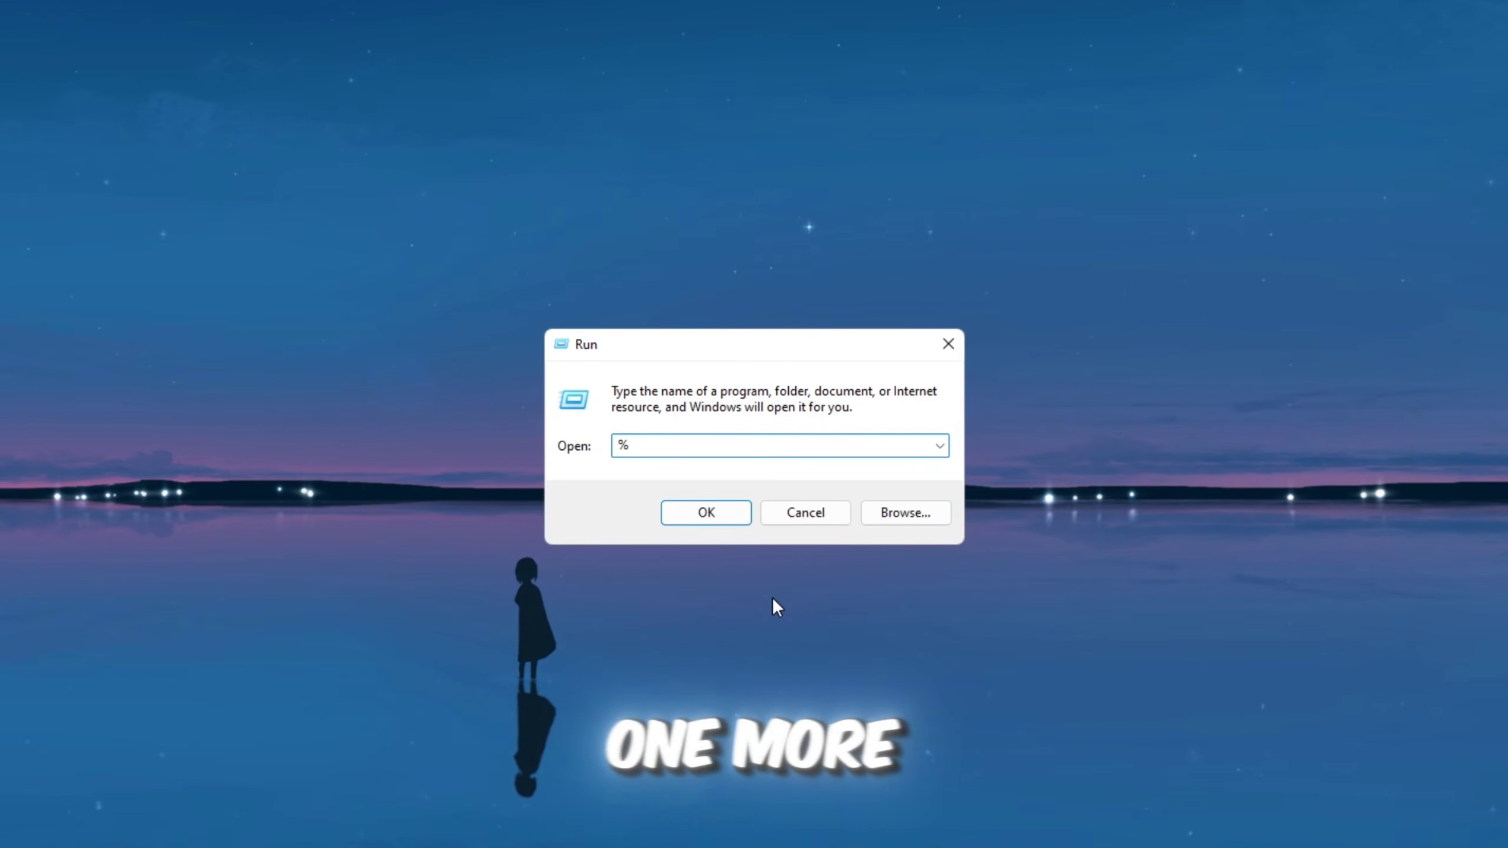
# - Open the user's temporary files folder with the Run command %temp% and look through its contents
pyautogui.write('%')
pyautogui.hotkey('ctrl', 'a')
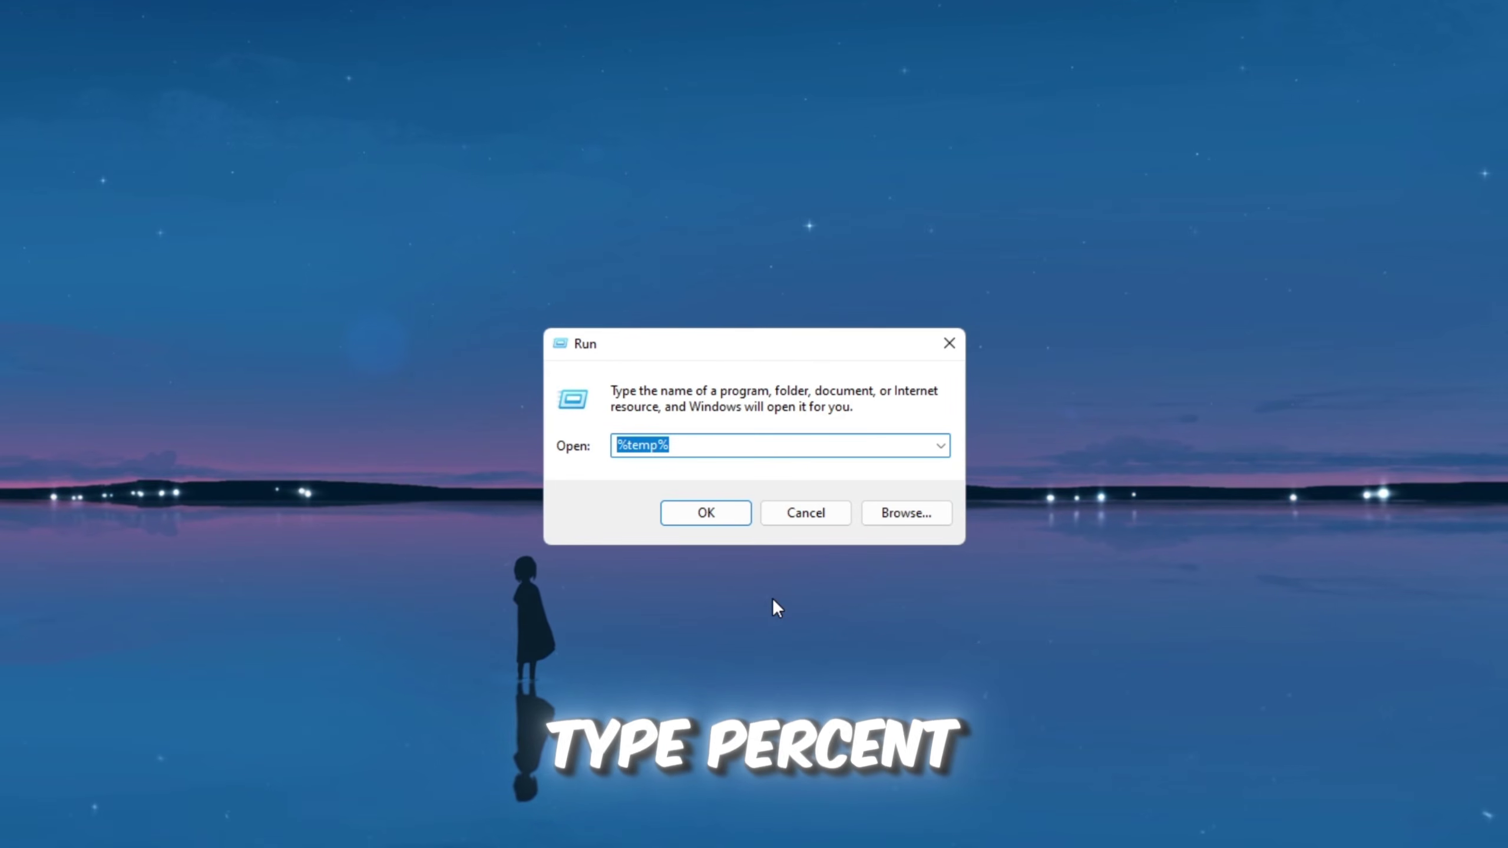
pyautogui.press('Return')
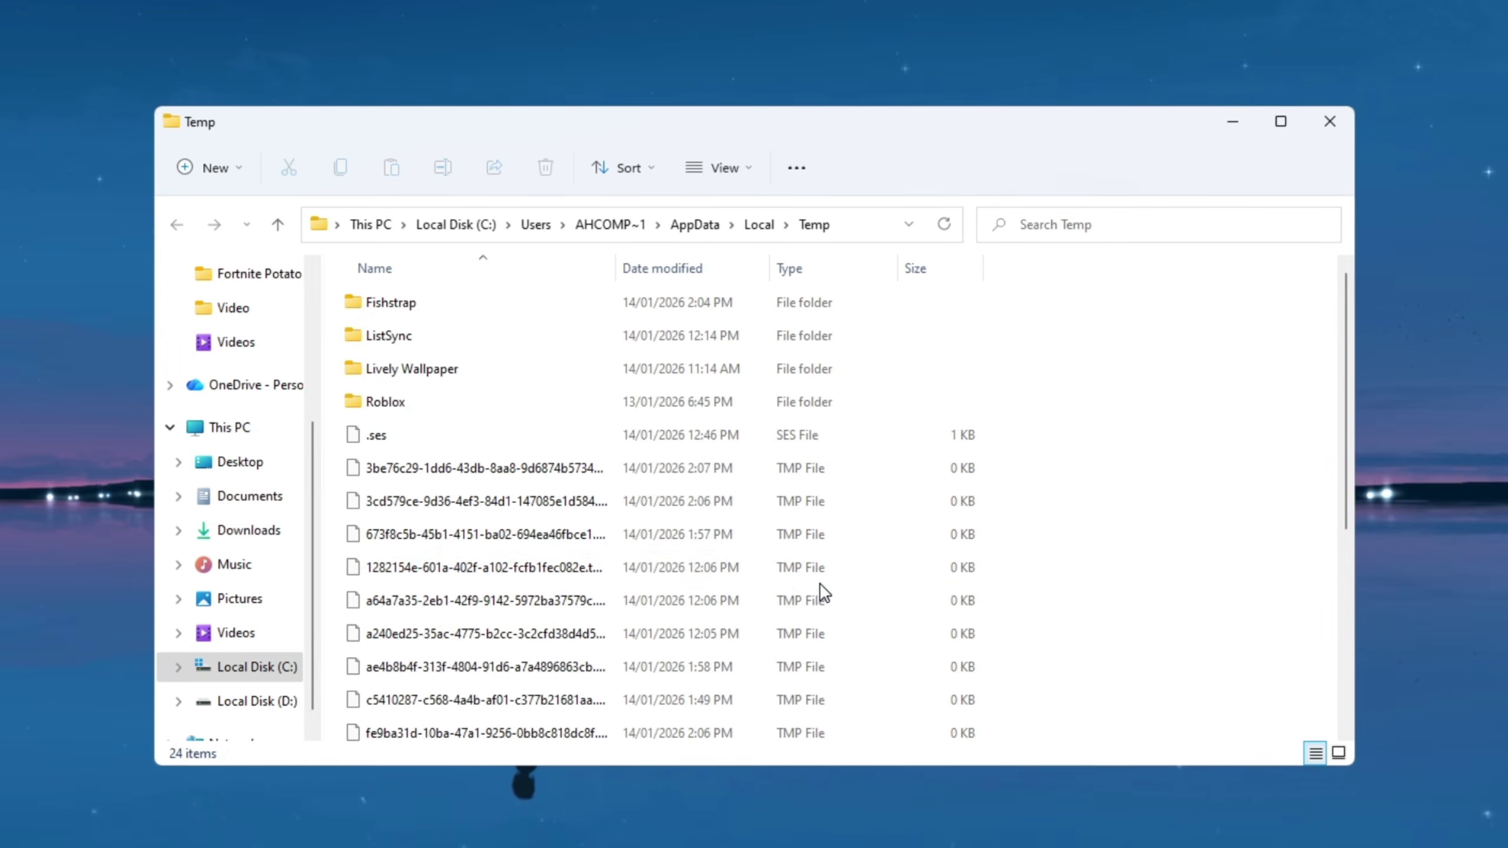
pyautogui.scroll(-5, 593, 441)
pyautogui.scroll(5, 571, 523)
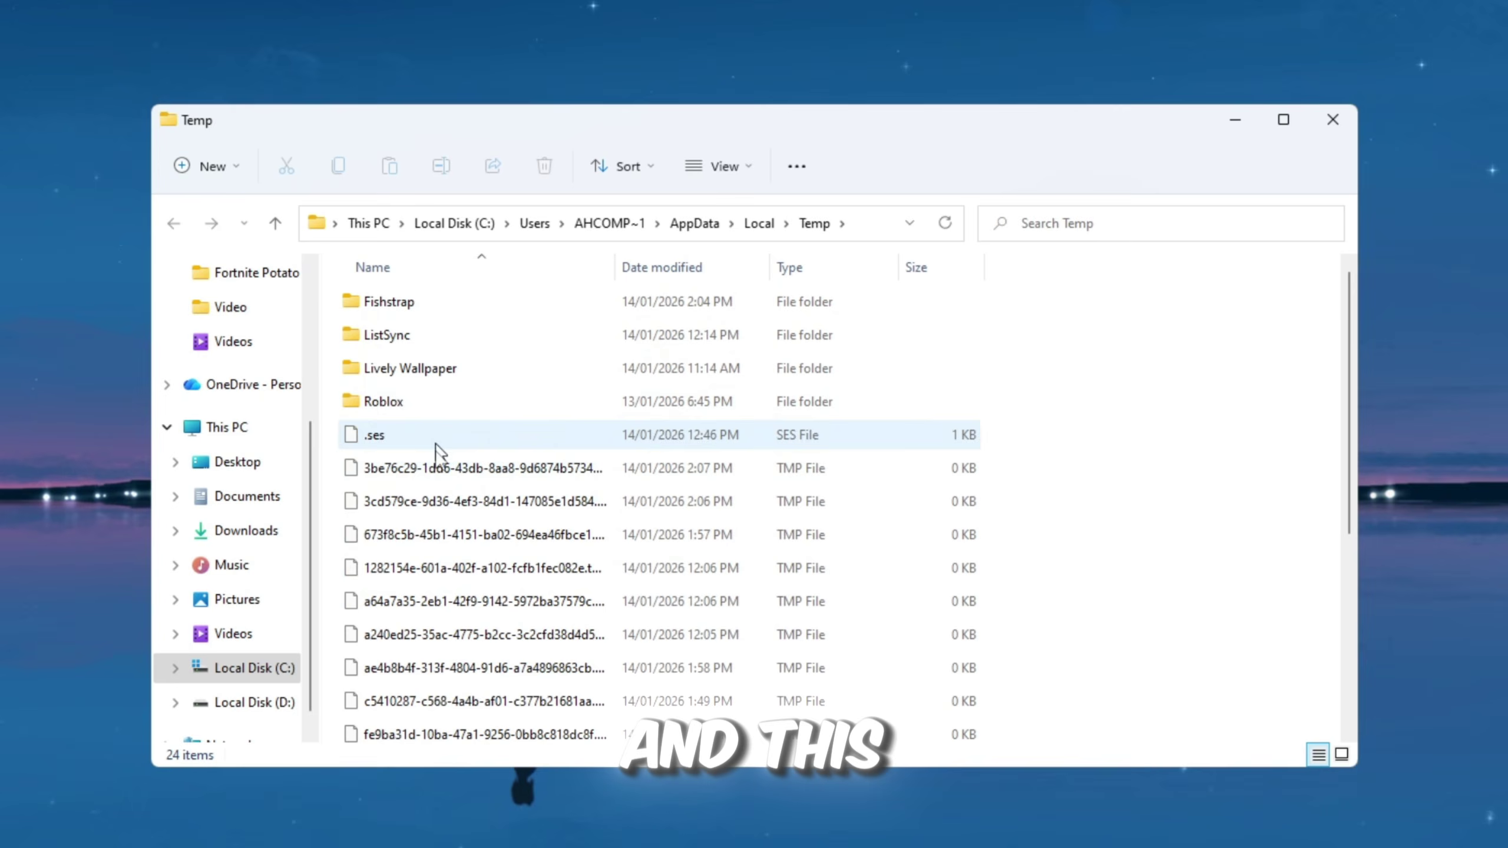
pyautogui.scroll(-5, 713, 445)
pyautogui.scroll(5, 594, 446)
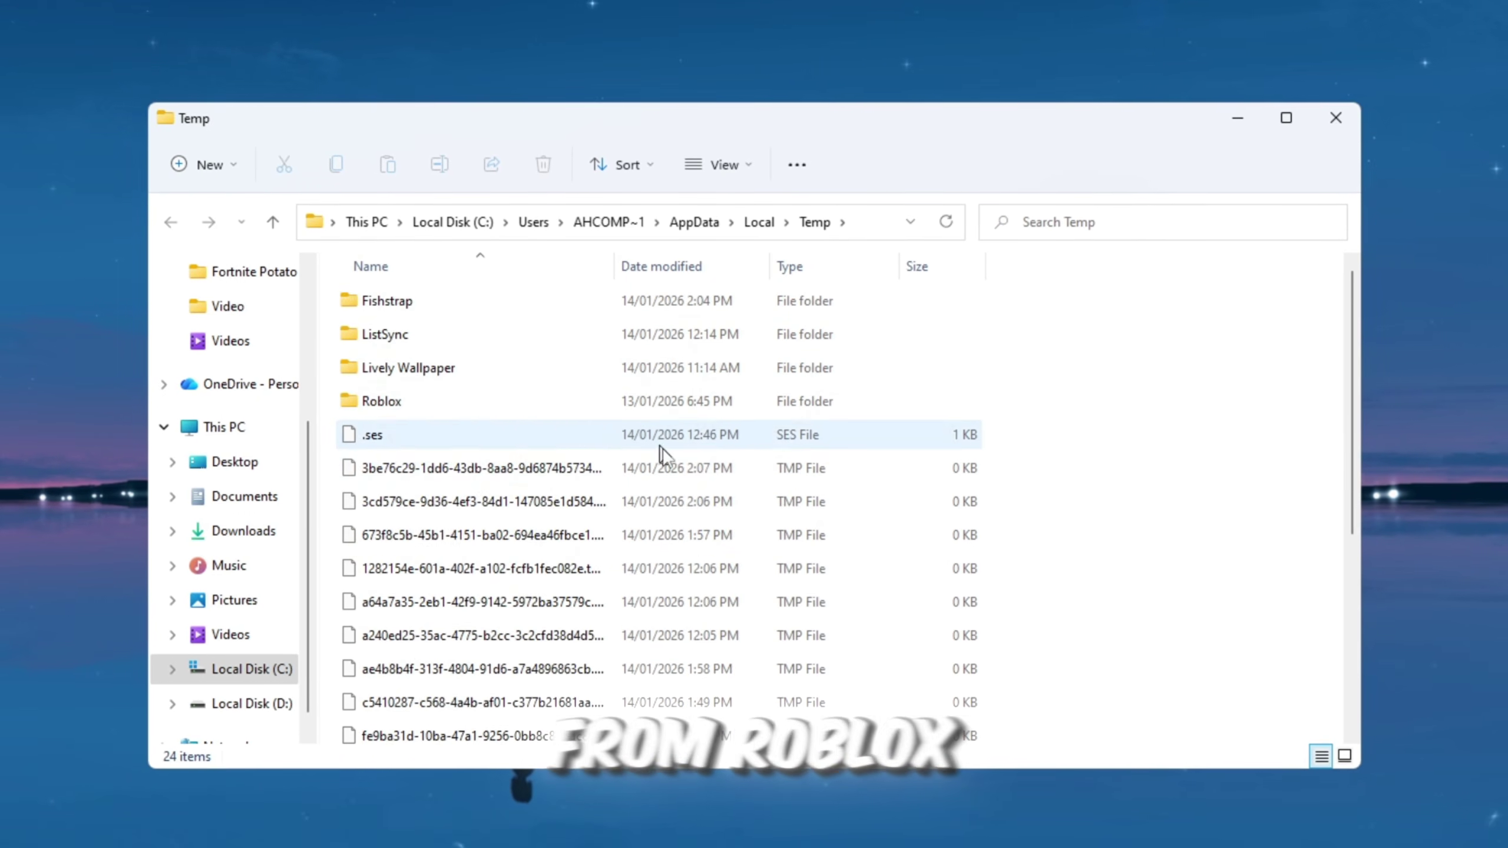
pyautogui.scroll(-5, 742, 428)
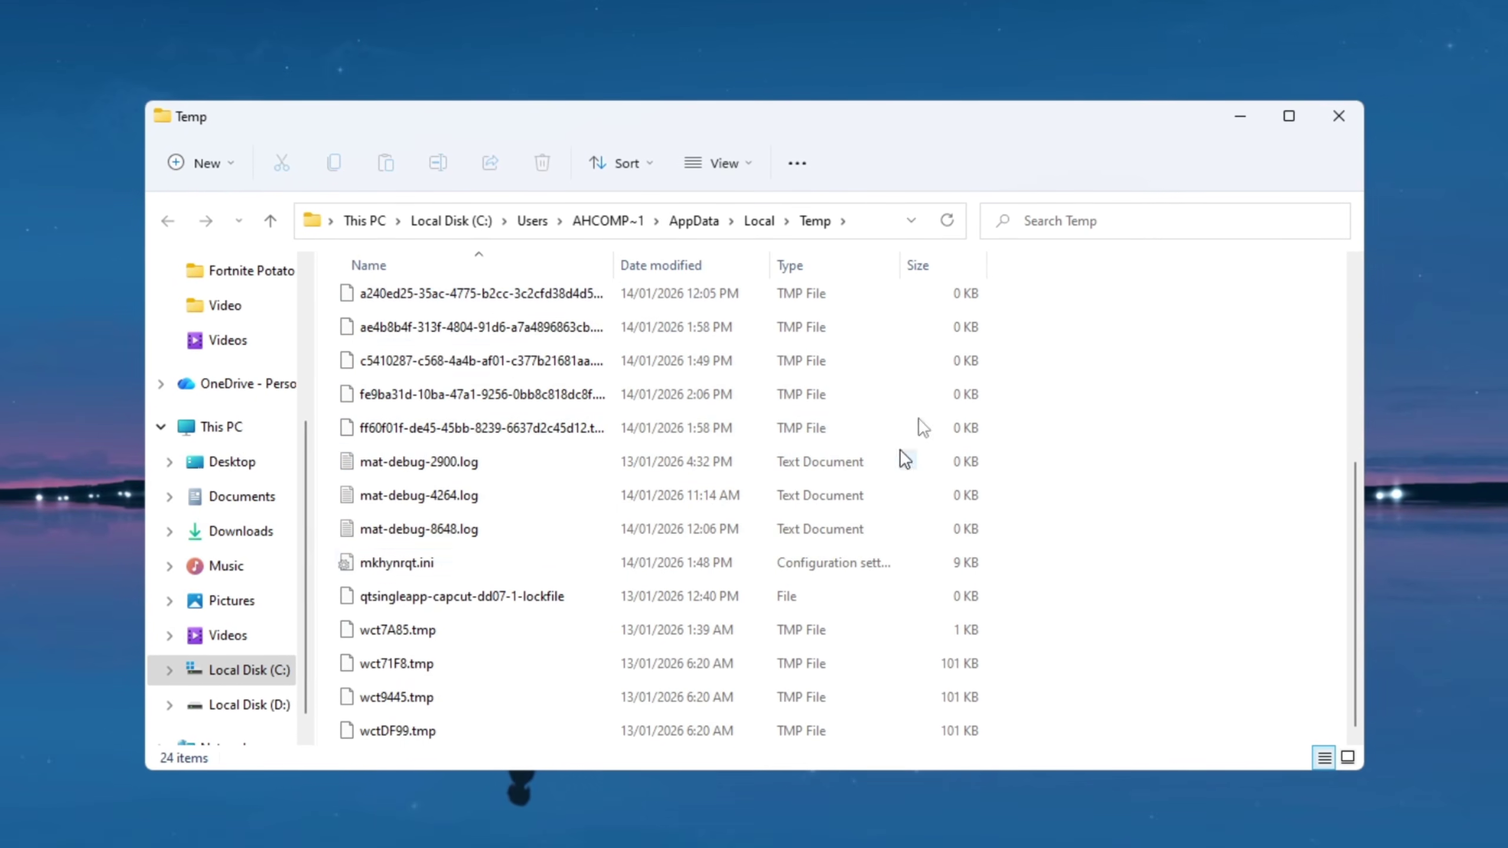
# - Delete everything in the user's Temp folder, skipping all files that are in use
pyautogui.hotkey('ctrl', 'a')
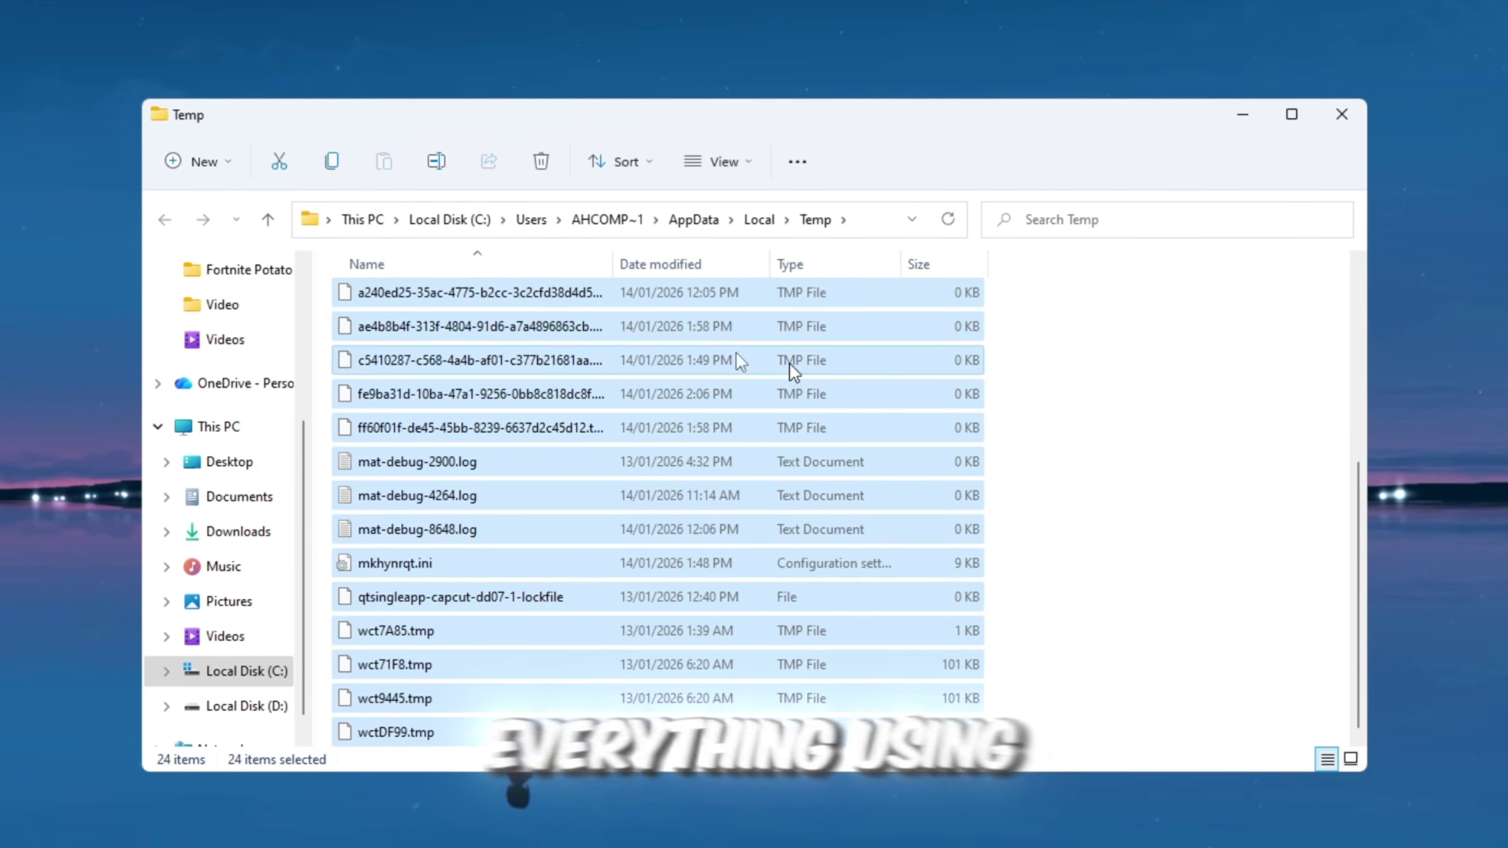
pyautogui.click(540, 167)
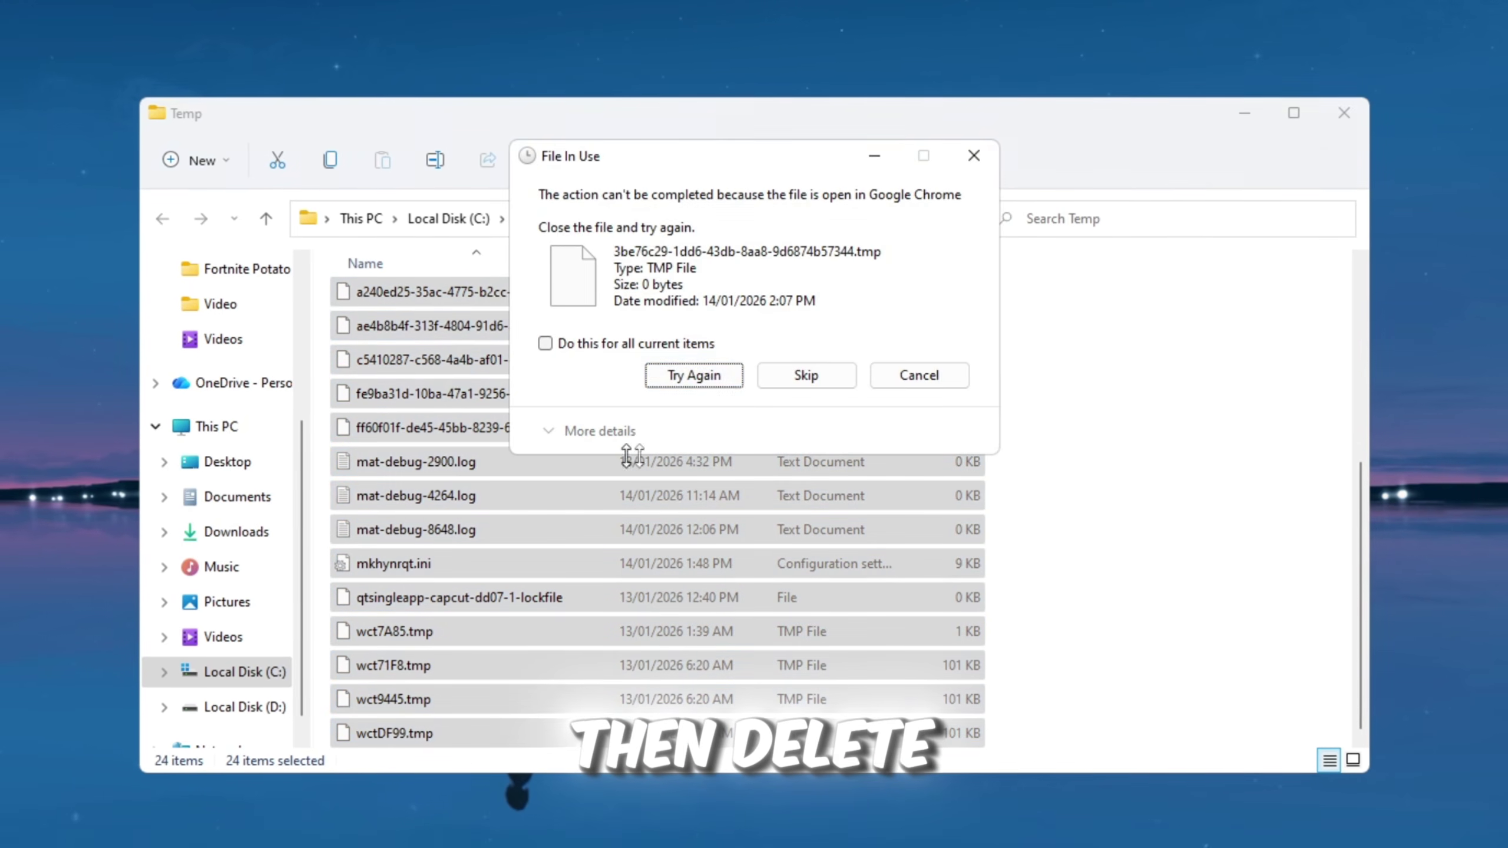
pyautogui.click(652, 342)
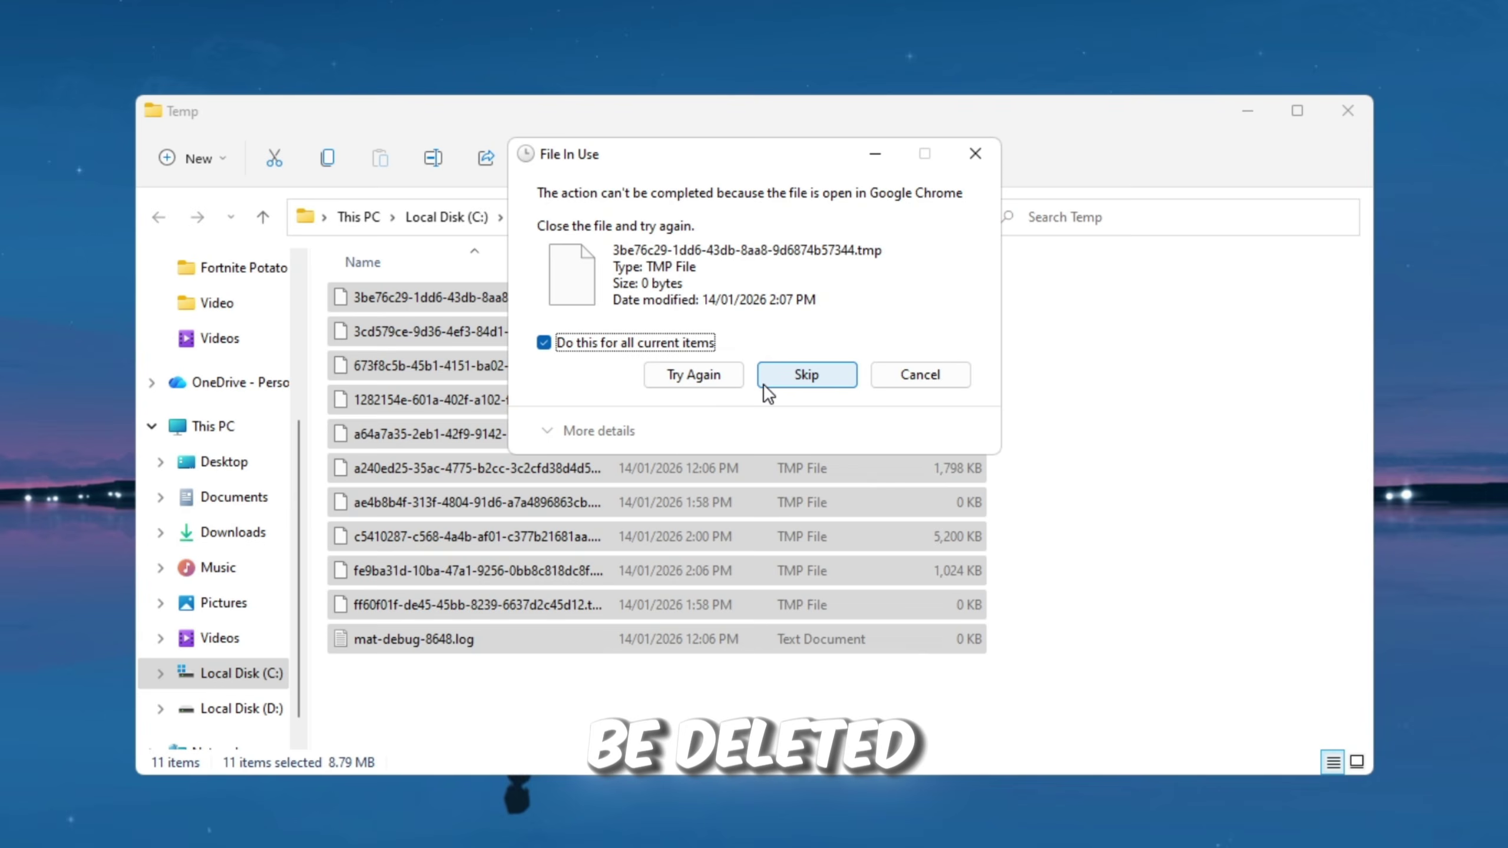
pyautogui.click(807, 373)
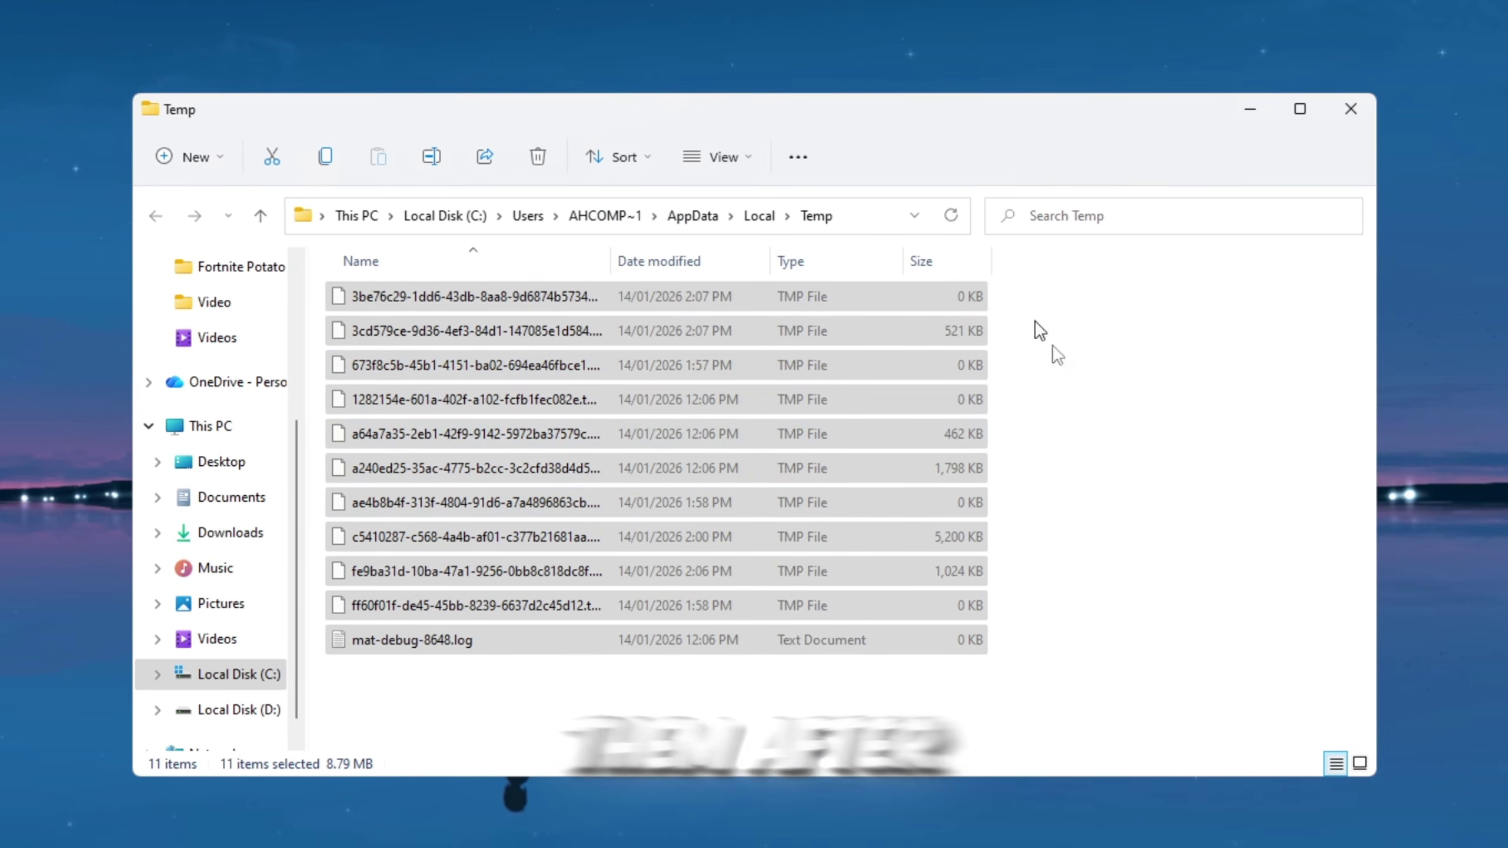
pyautogui.click(1160, 570)
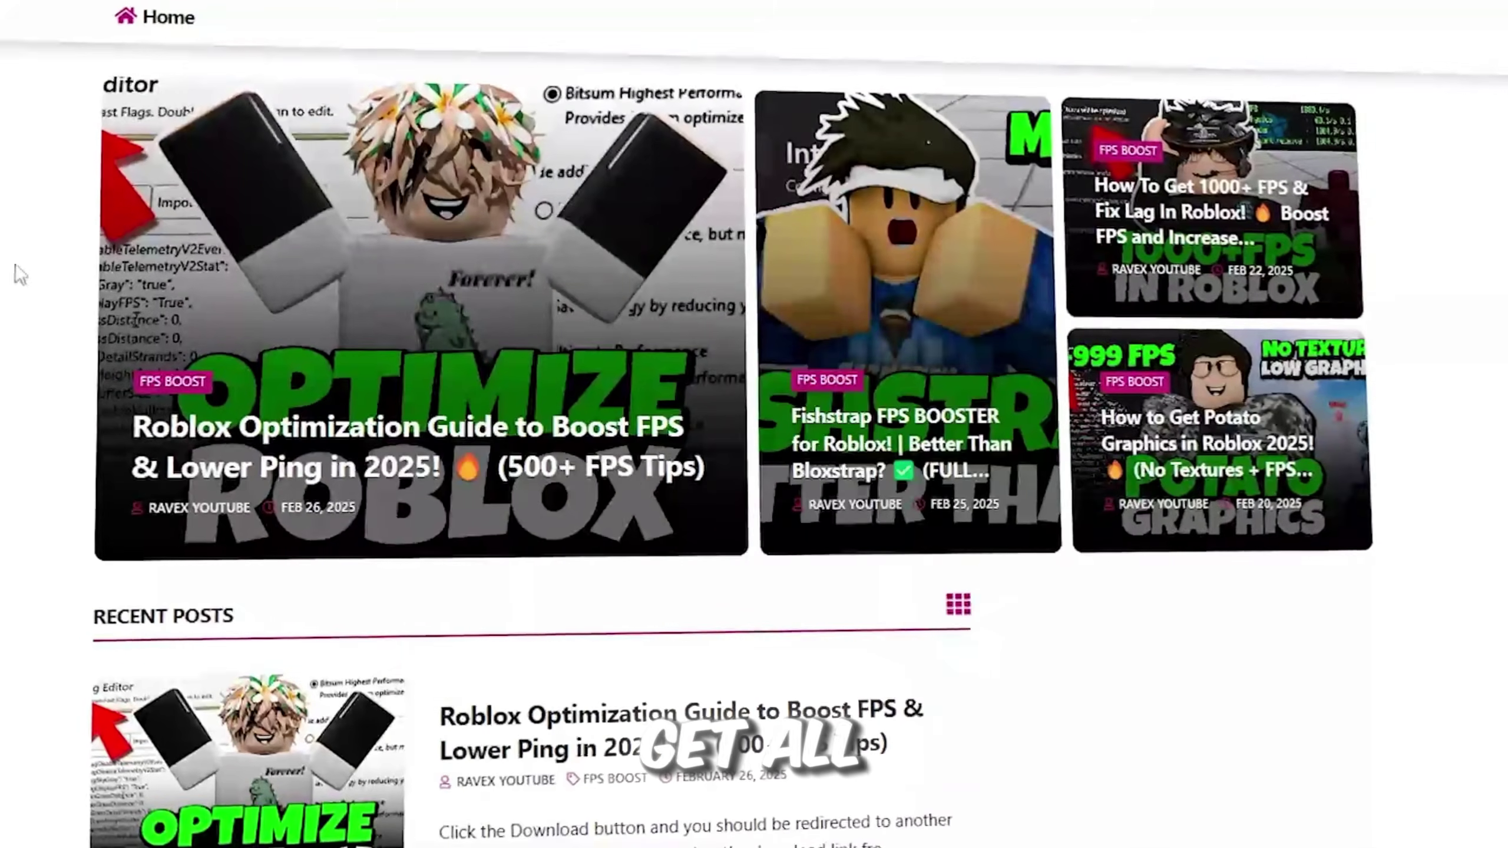
pyautogui.scroll(-10, 754, 424)
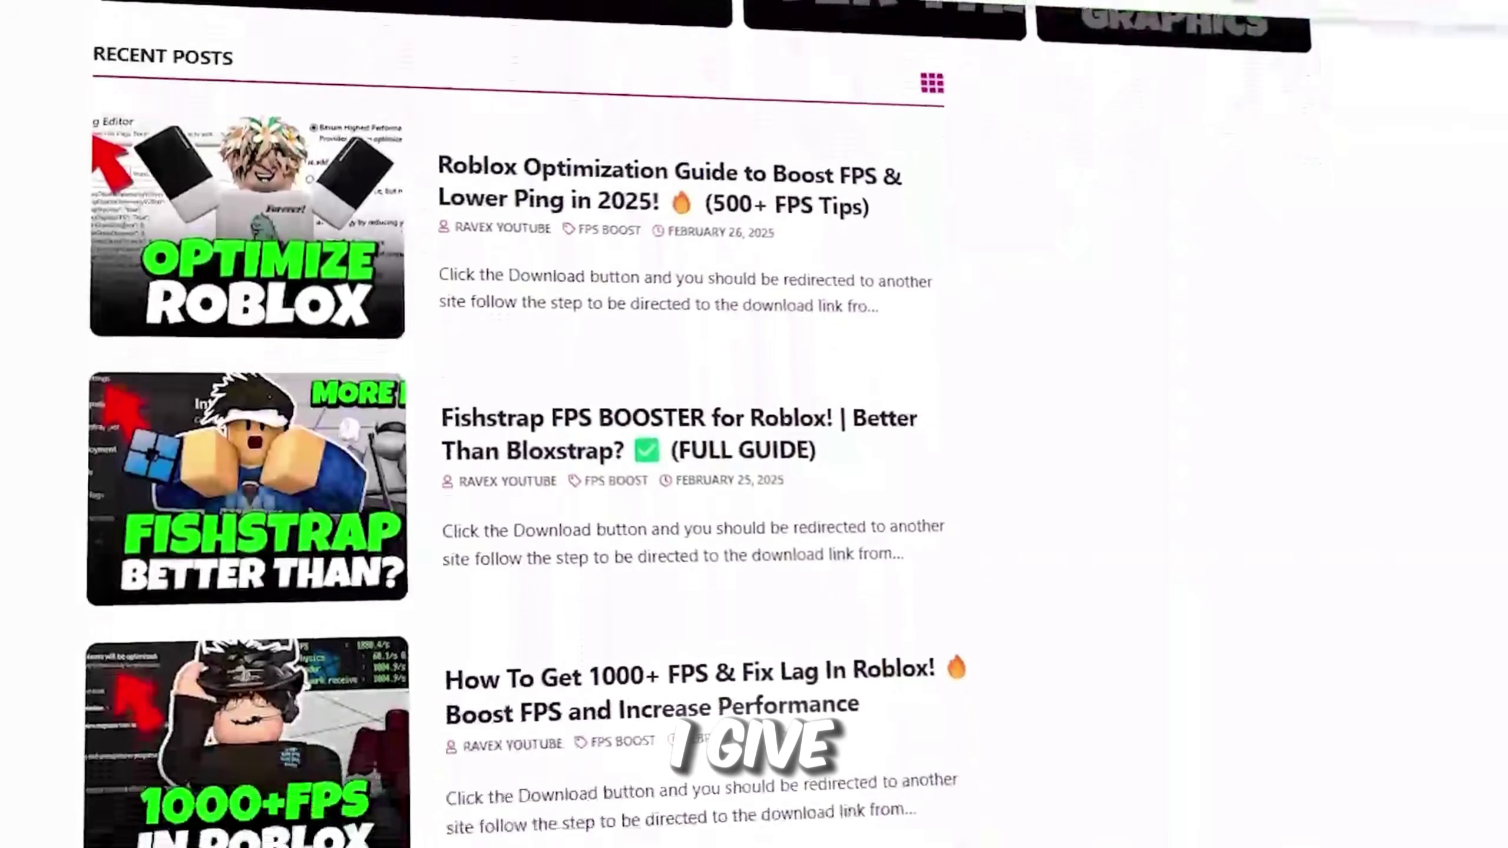
pyautogui.scroll(-2, 755, 424)
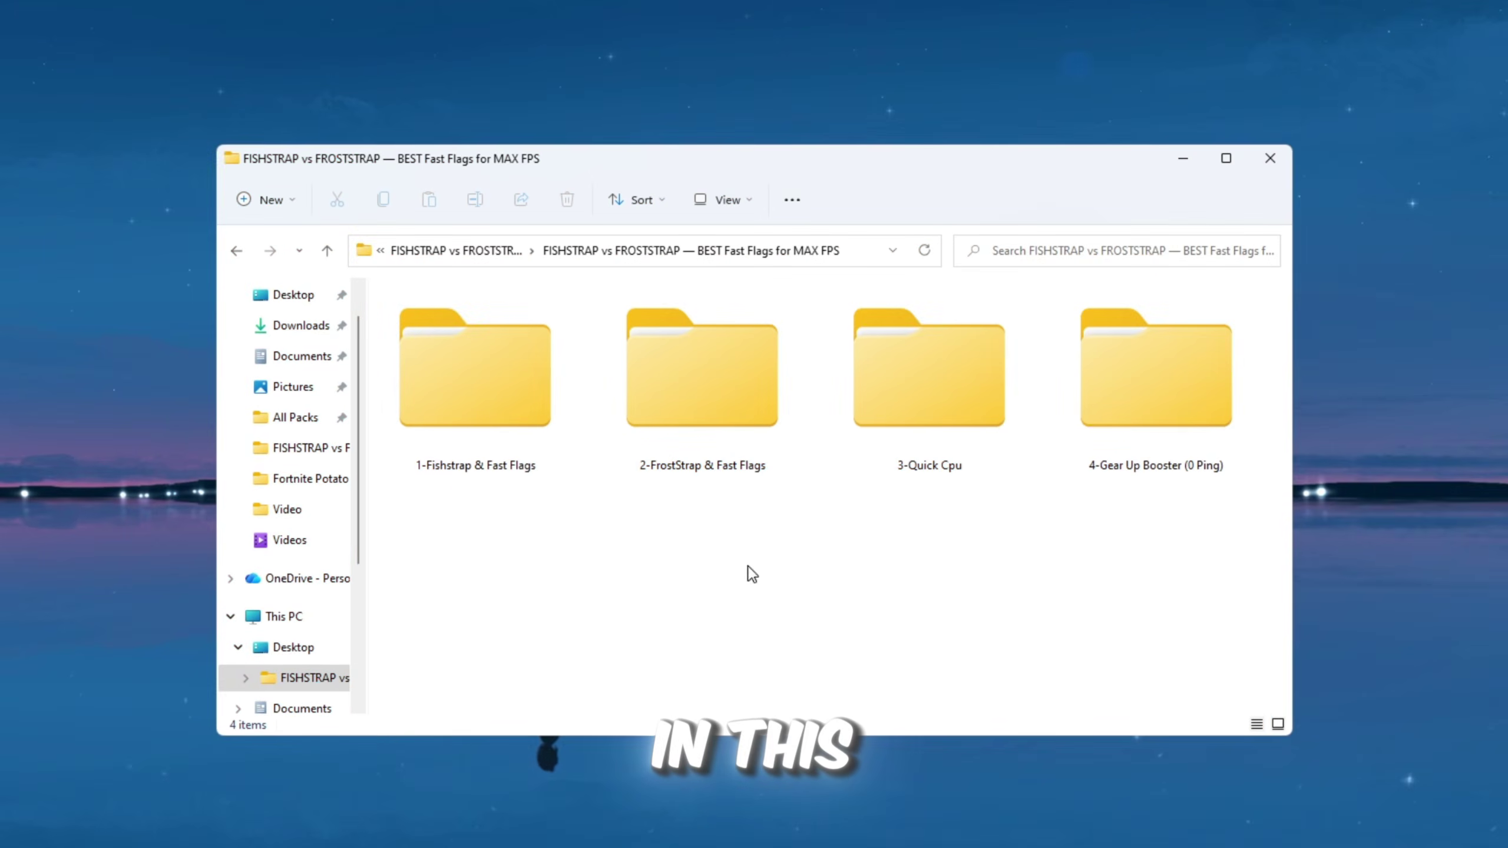
# - Open the 1-Fishstrap & Fast Flags folder and enlarge its file icons to show the text file and Fishstrap.exe
pyautogui.doubleClick(454, 465)
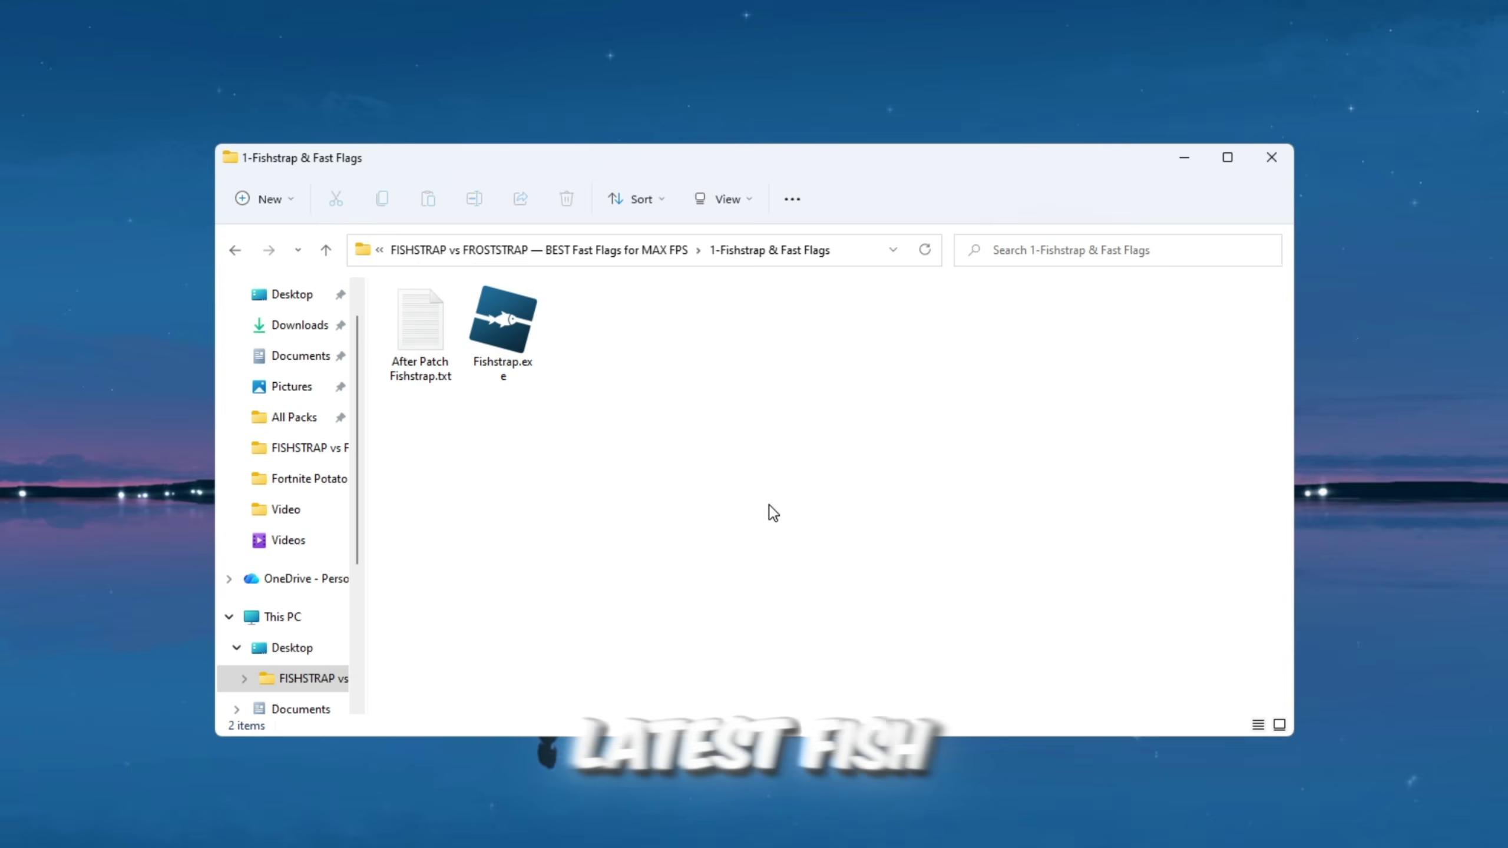
pyautogui.scroll(3, 742, 508)
pyautogui.click(523, 380)
pyautogui.scroll(1, 529, 457)
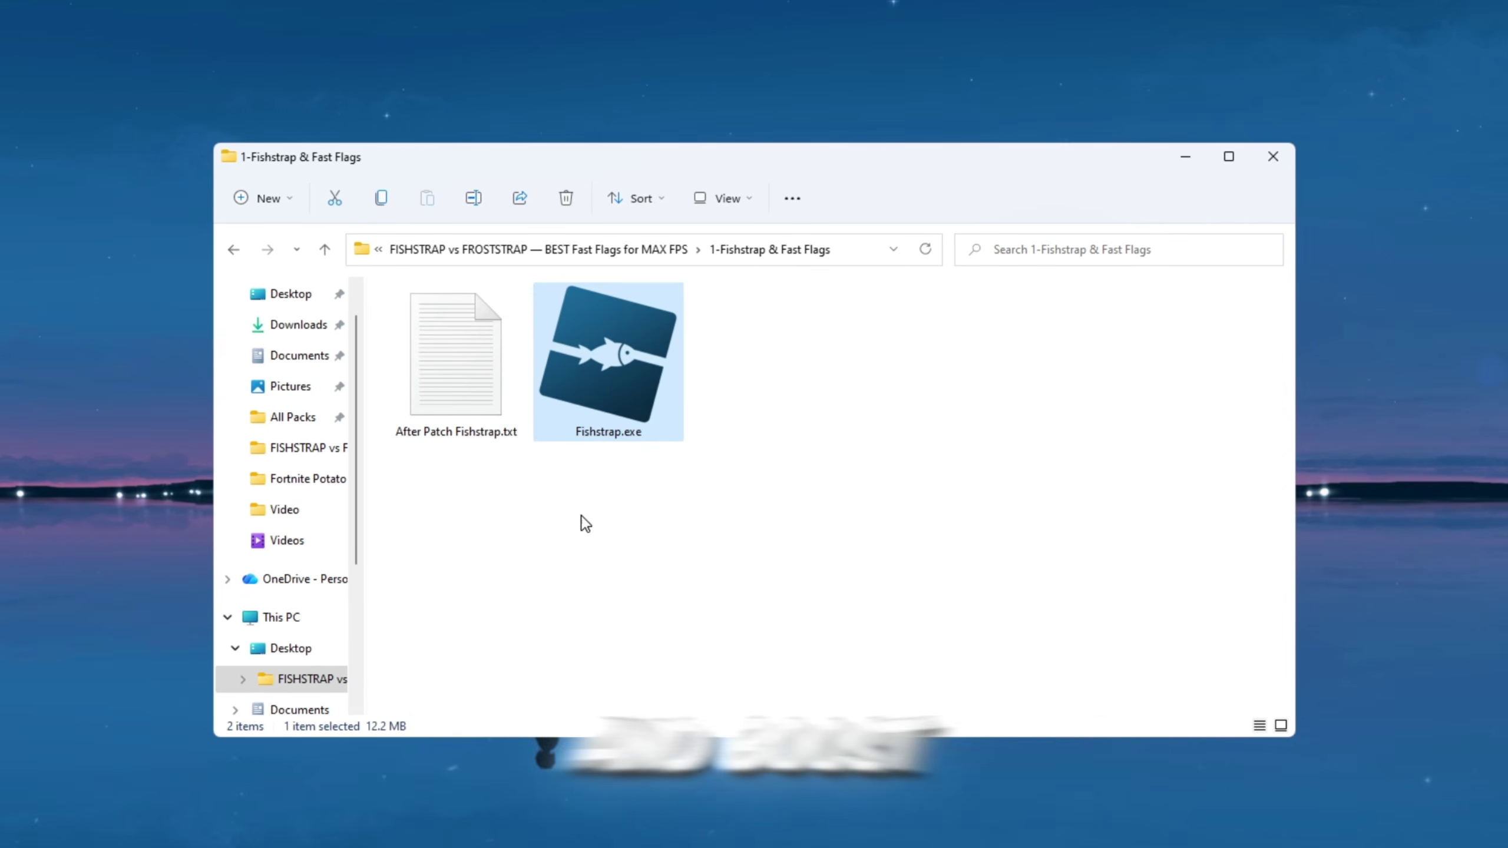
pyautogui.moveTo(871, 539); pyautogui.dragTo(381, 282)
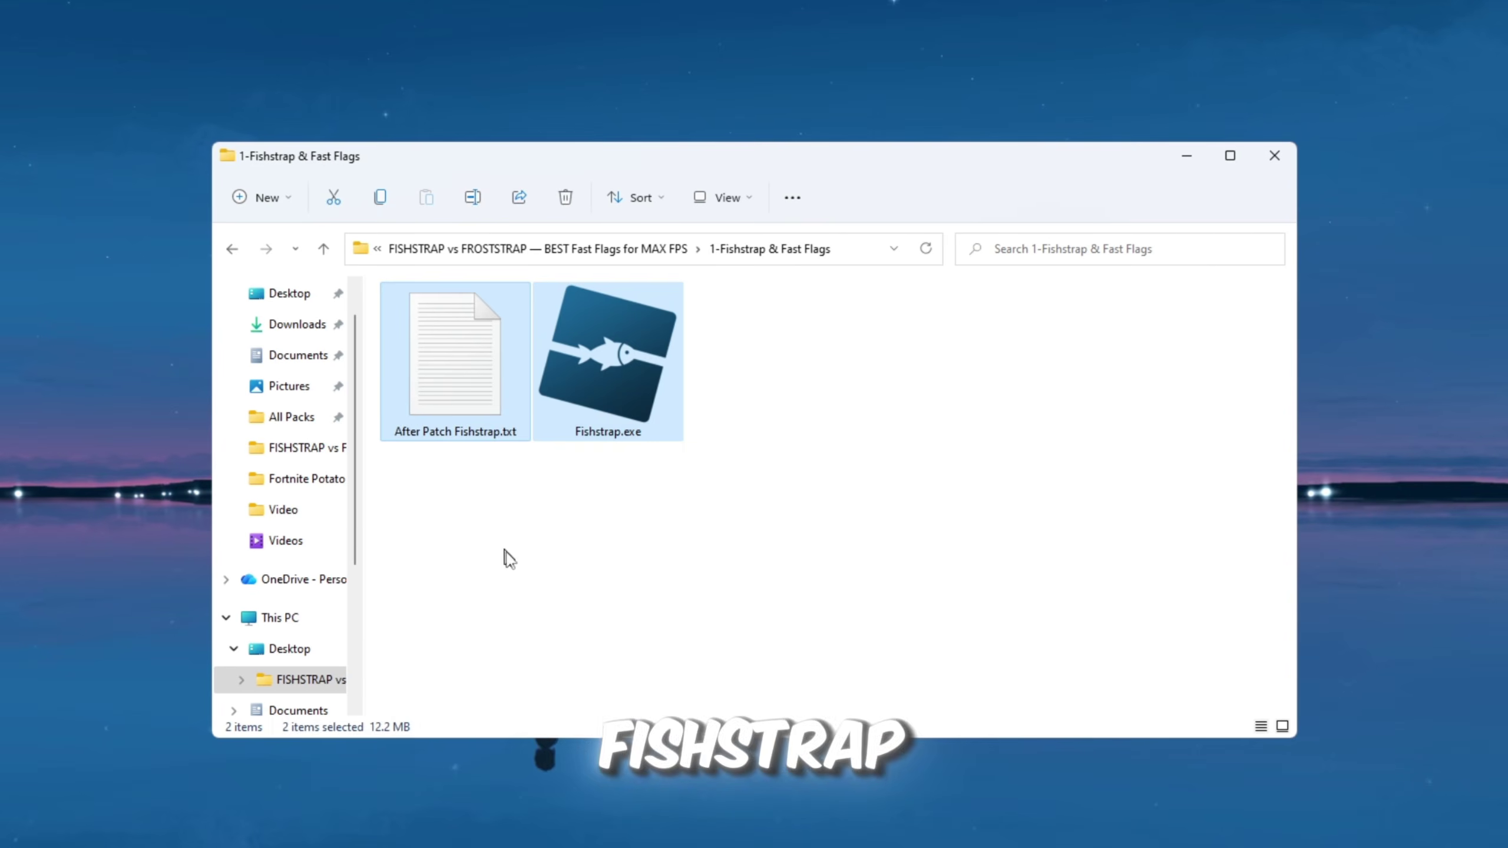
pyautogui.click(505, 559)
pyautogui.moveTo(787, 509); pyautogui.dragTo(478, 383)
pyautogui.click(481, 522)
pyautogui.scroll(1, 654, 460)
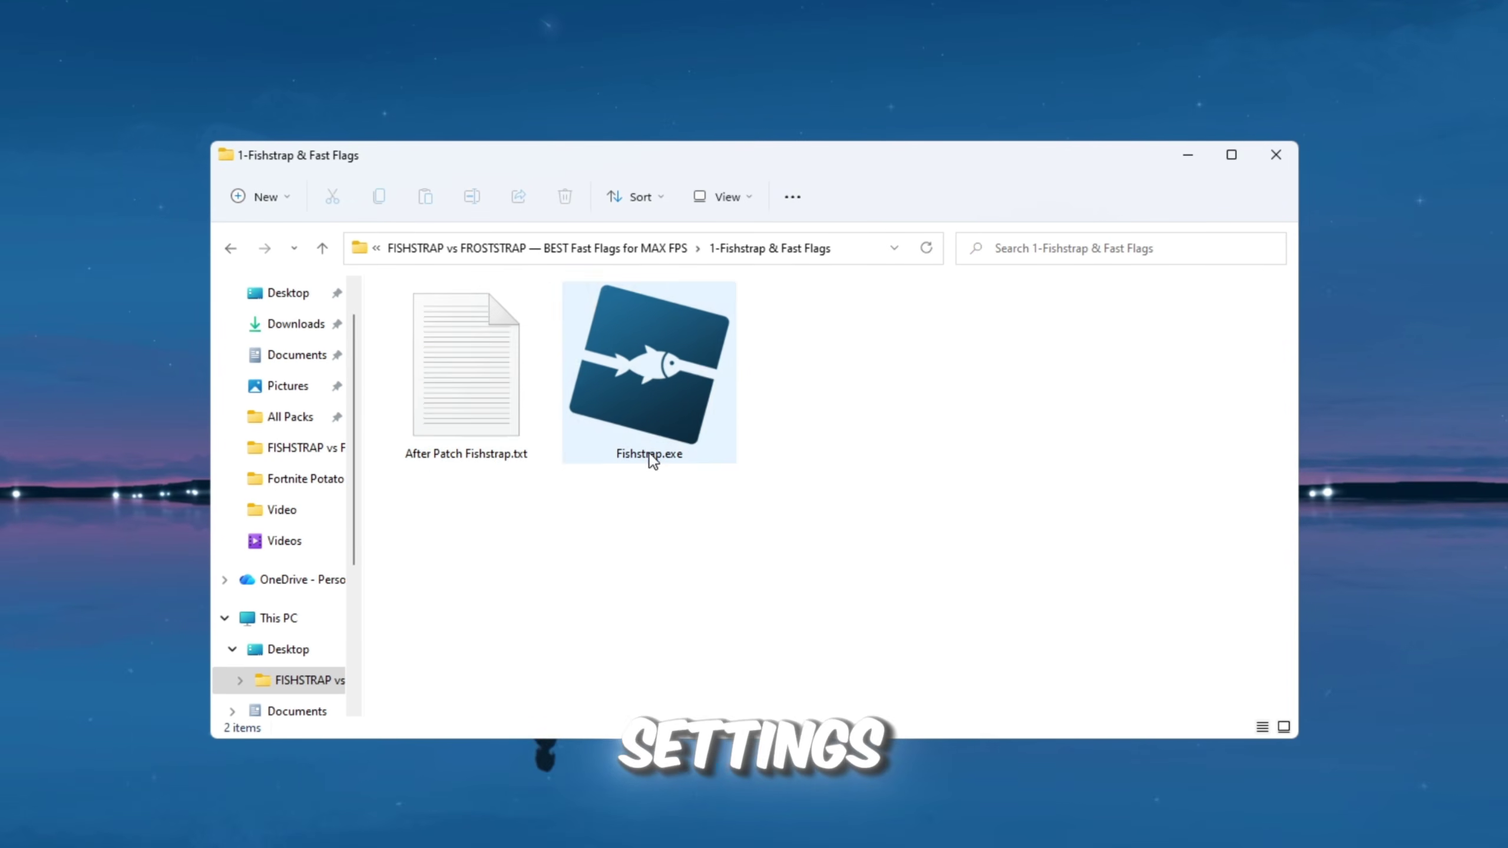
pyautogui.scroll(1, 653, 461)
pyautogui.moveTo(970, 549); pyautogui.dragTo(823, 552)
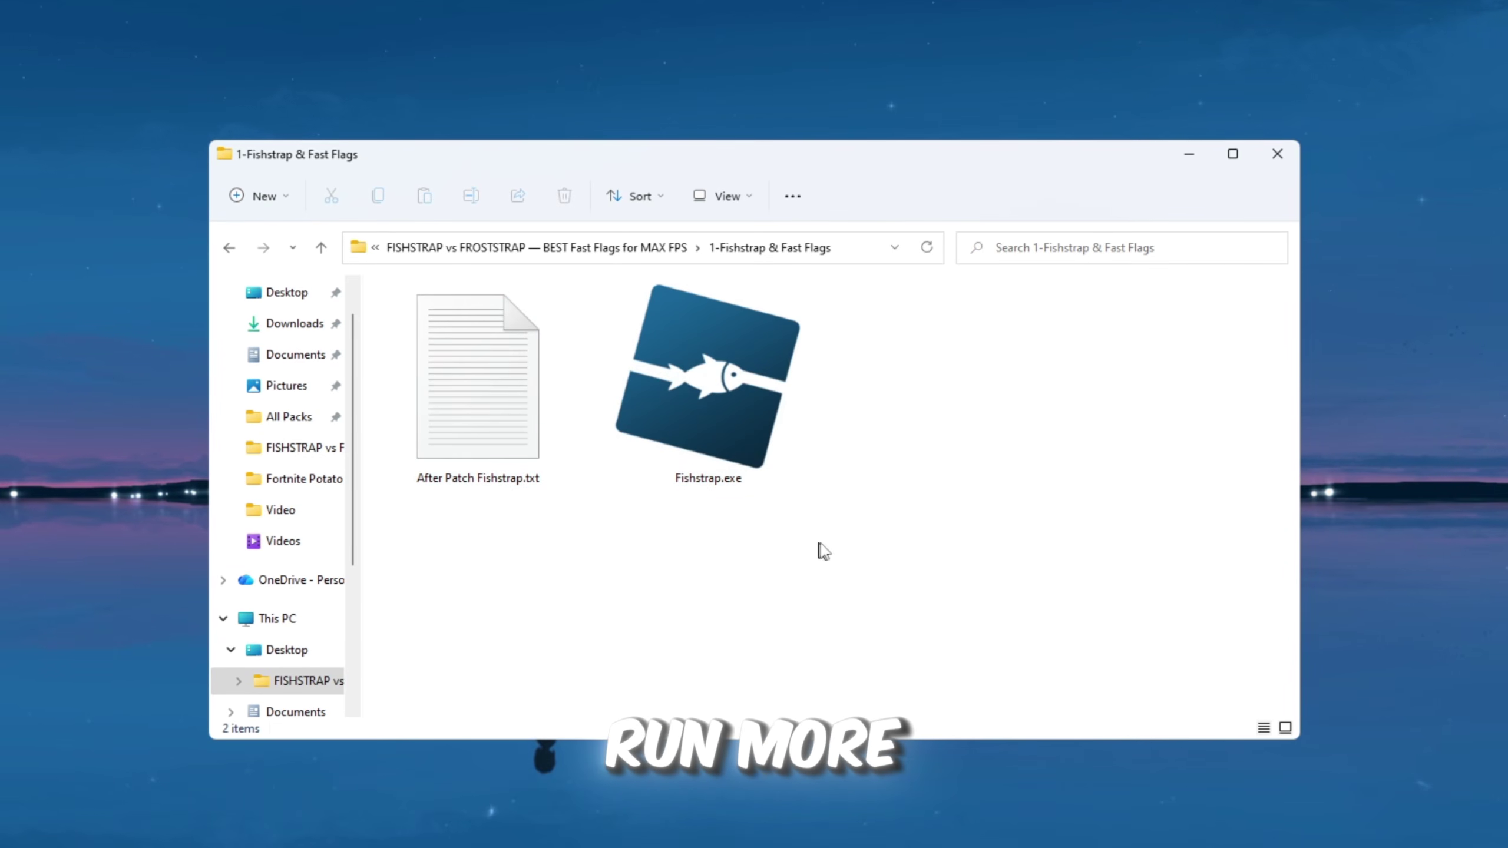
# - Minimize the folder window and search Windows for "fis" to open Fishstrap Settings
pyautogui.click(1182, 153)
pyautogui.press('super')
pyautogui.write('fis')
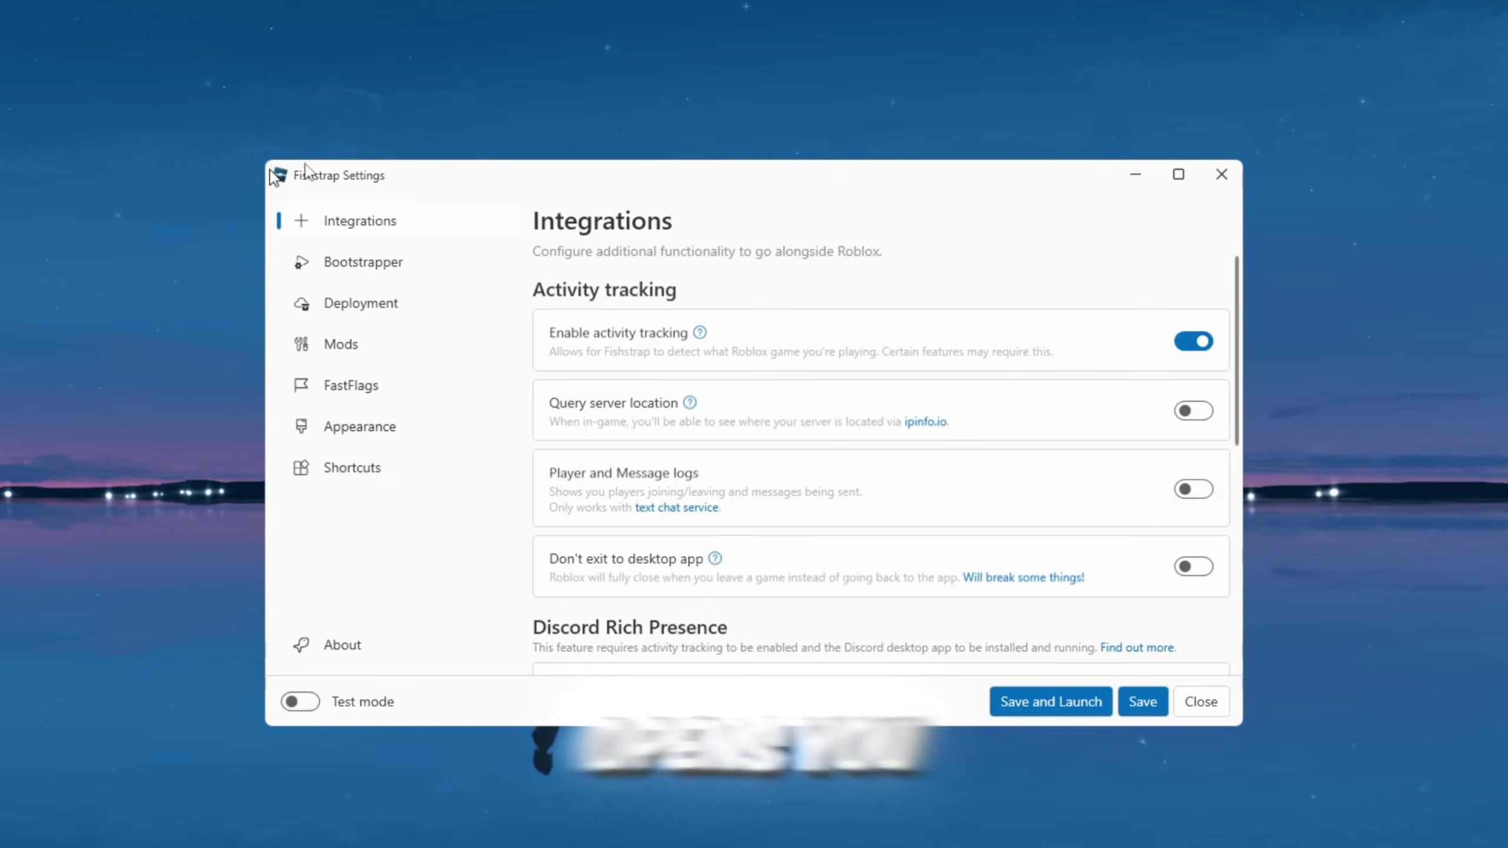
# - Look through Fishstrap's Bootstrapper, Deployment, Mods, FastFlags and Appearance pages and return to Integrations
pyautogui.click(376, 270)
pyautogui.click(359, 304)
pyautogui.click(379, 345)
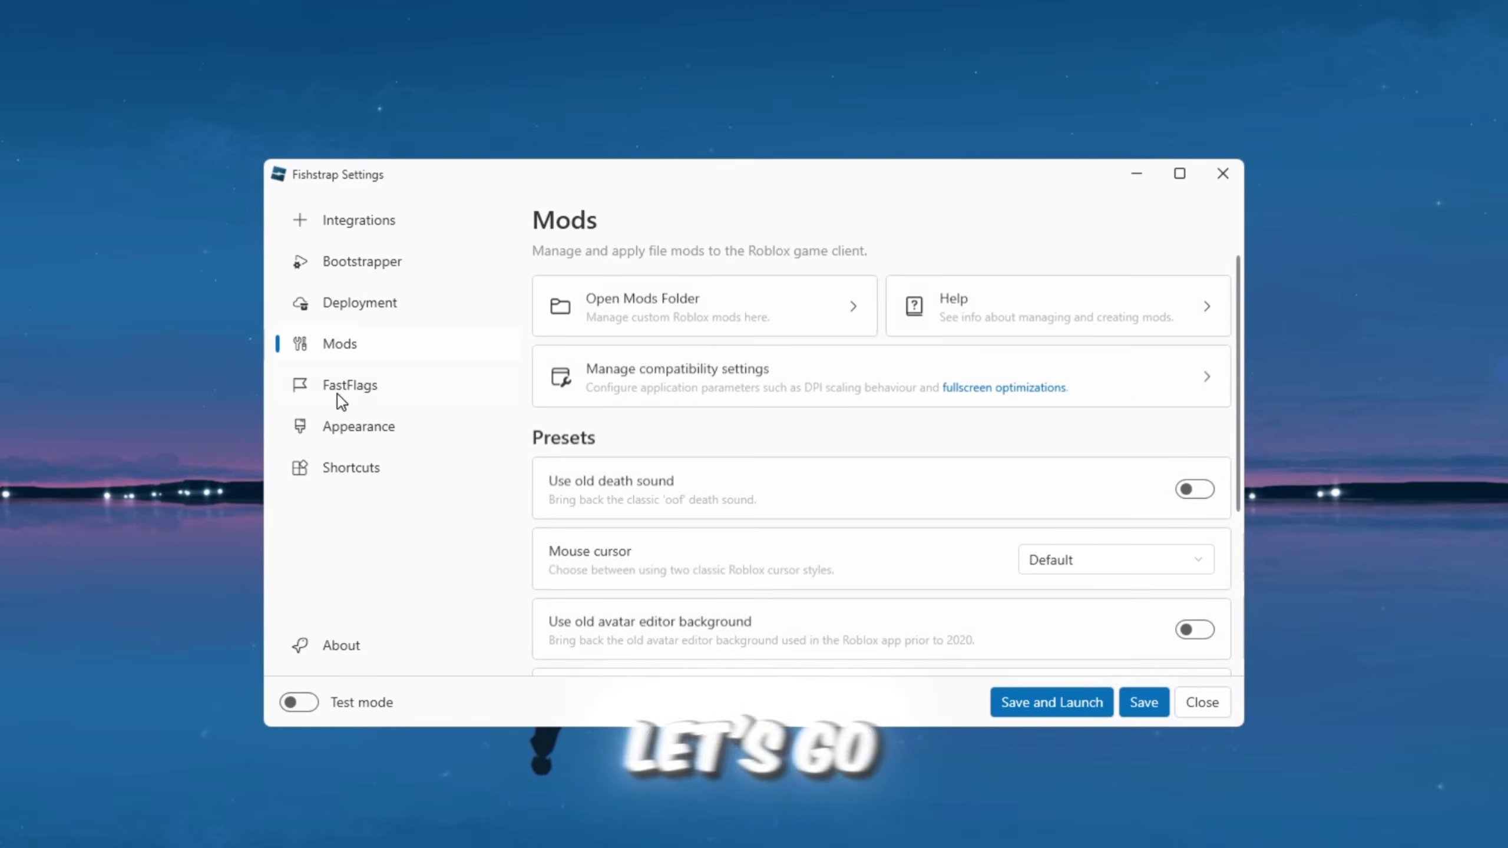
pyautogui.click(337, 389)
pyautogui.click(355, 434)
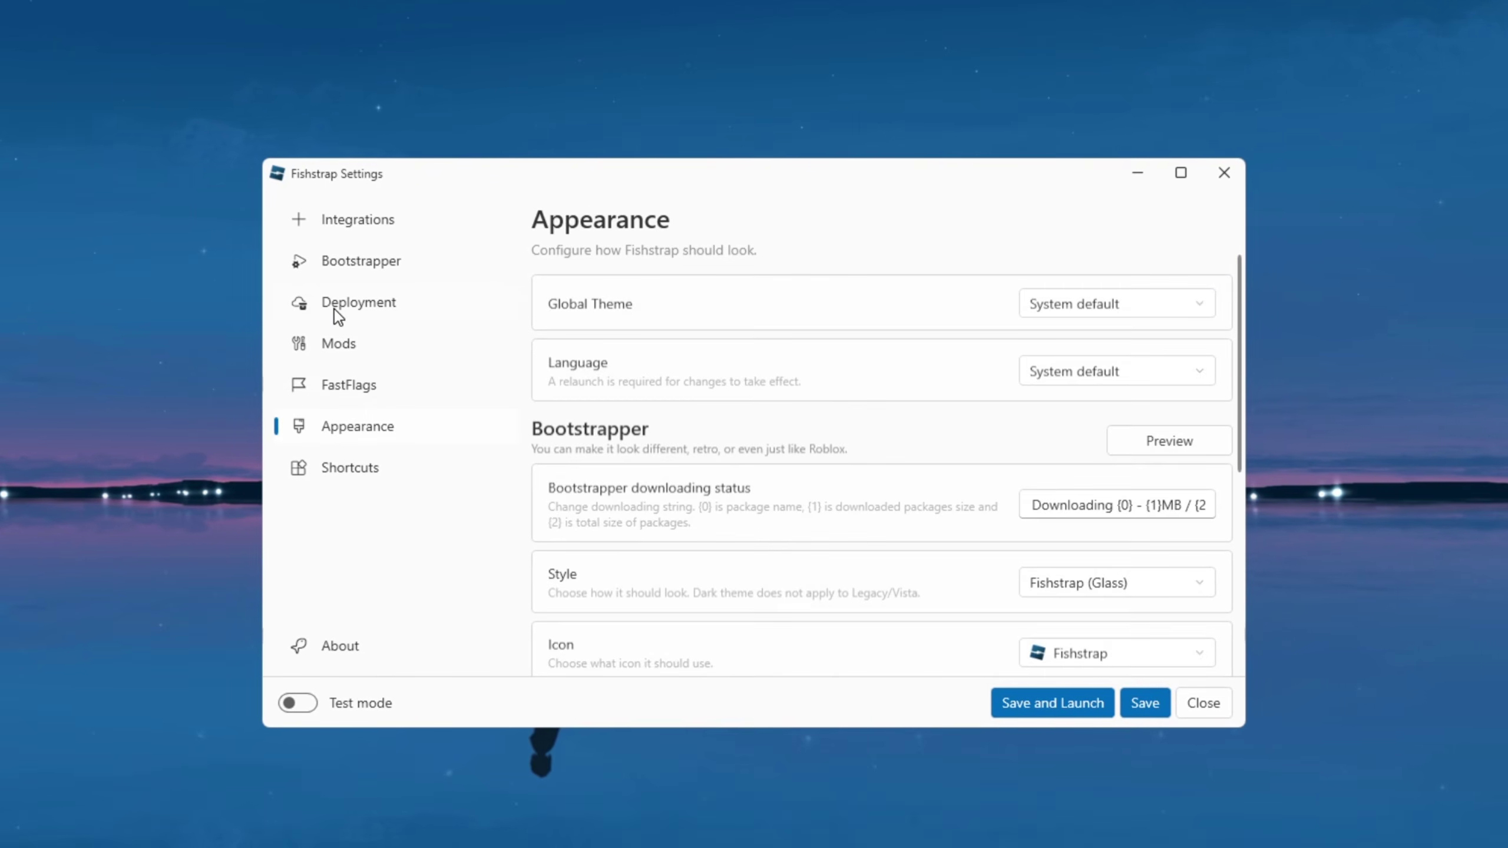
pyautogui.click(401, 224)
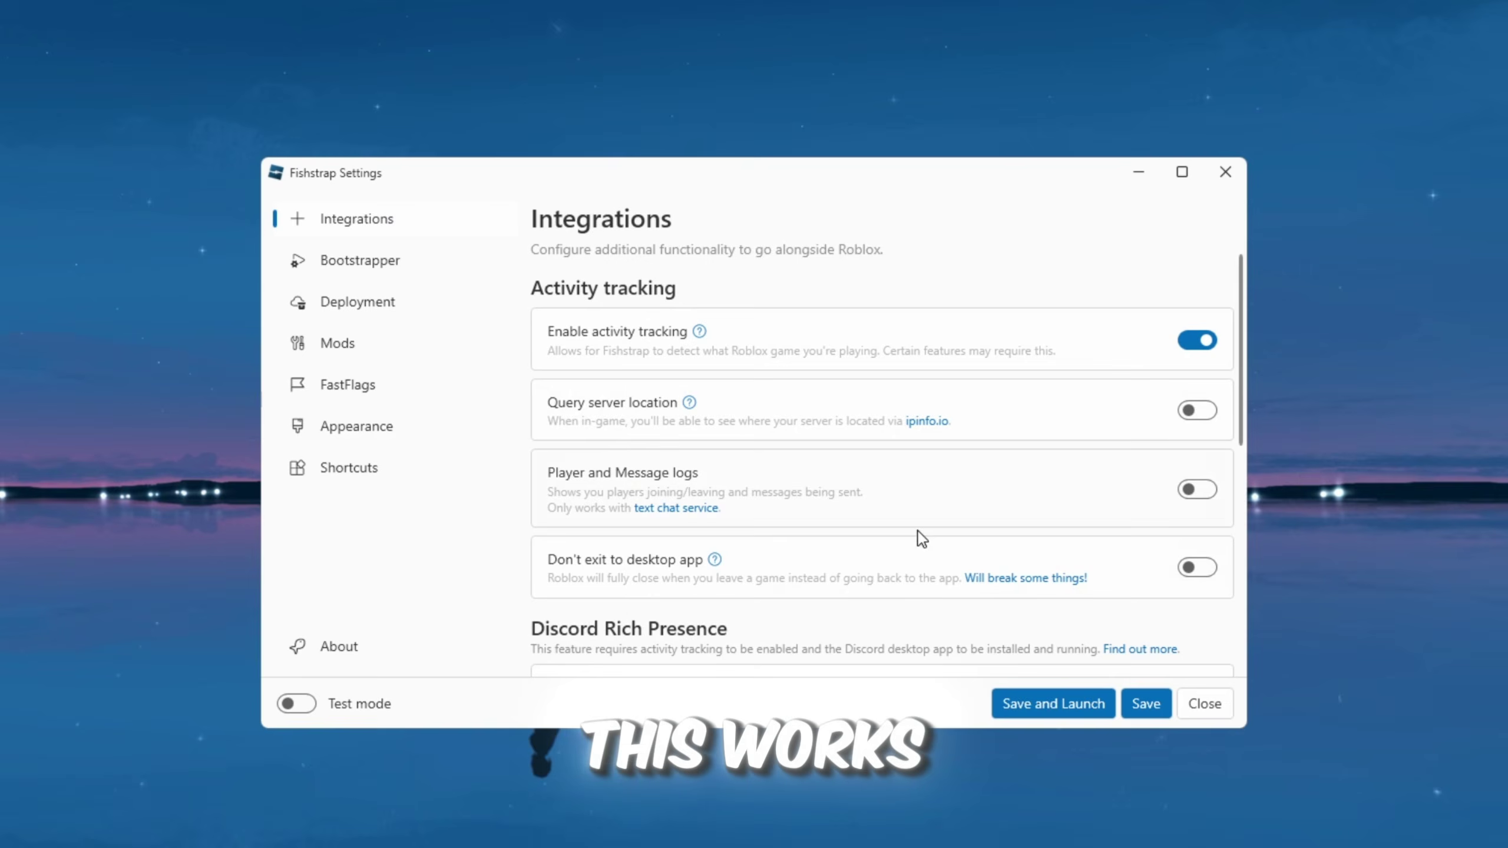
# - Turn on Player and Message logs and look over the Activity tracking and Discord Rich Presence settings on the Integrations page
pyautogui.scroll(-3, 908, 445)
pyautogui.scroll(3, 890, 348)
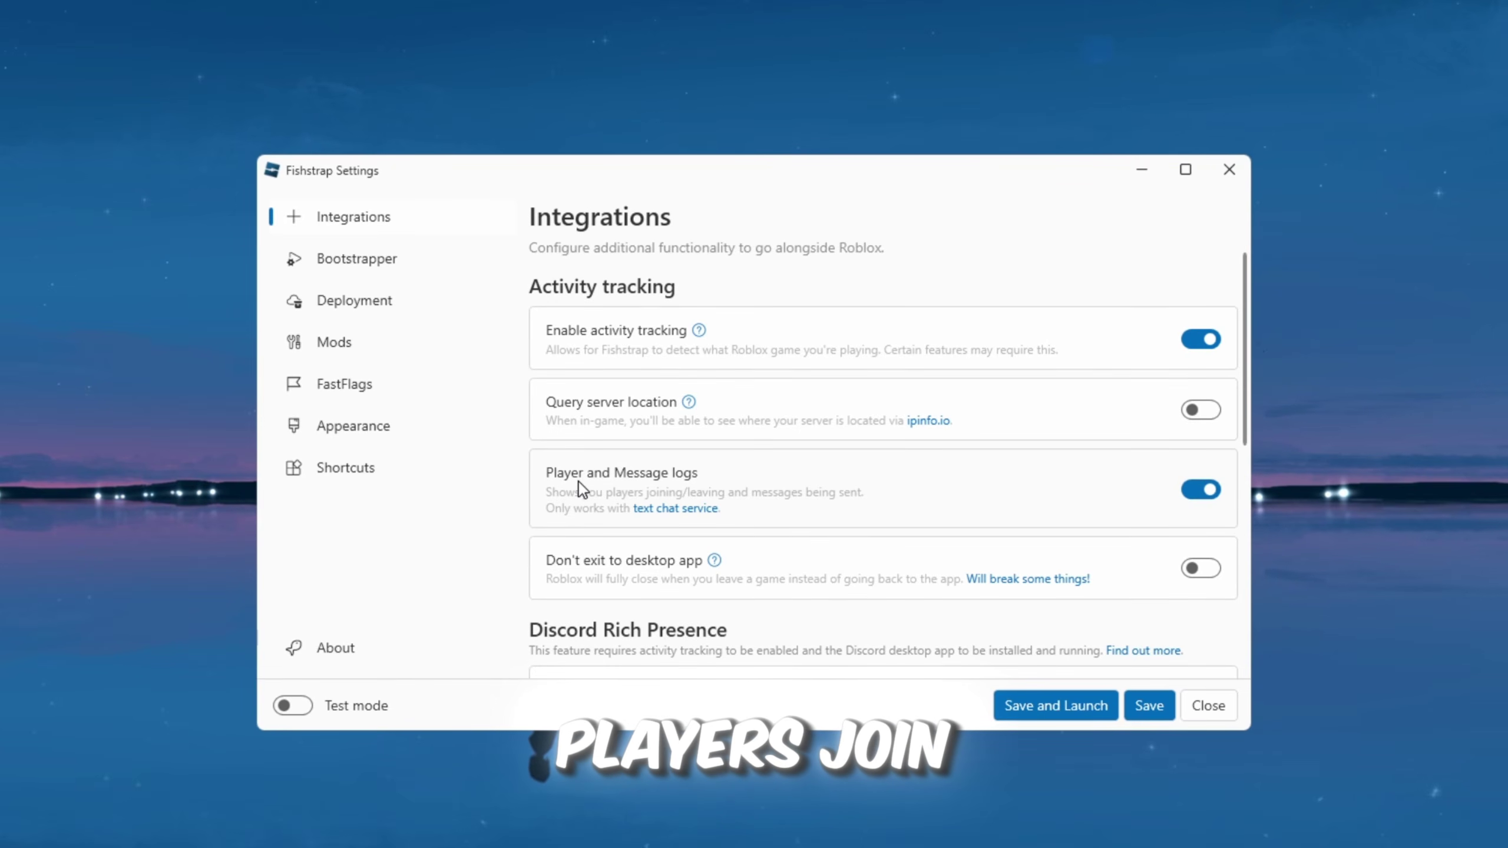
pyautogui.scroll(-5, 670, 498)
pyautogui.scroll(1, 757, 408)
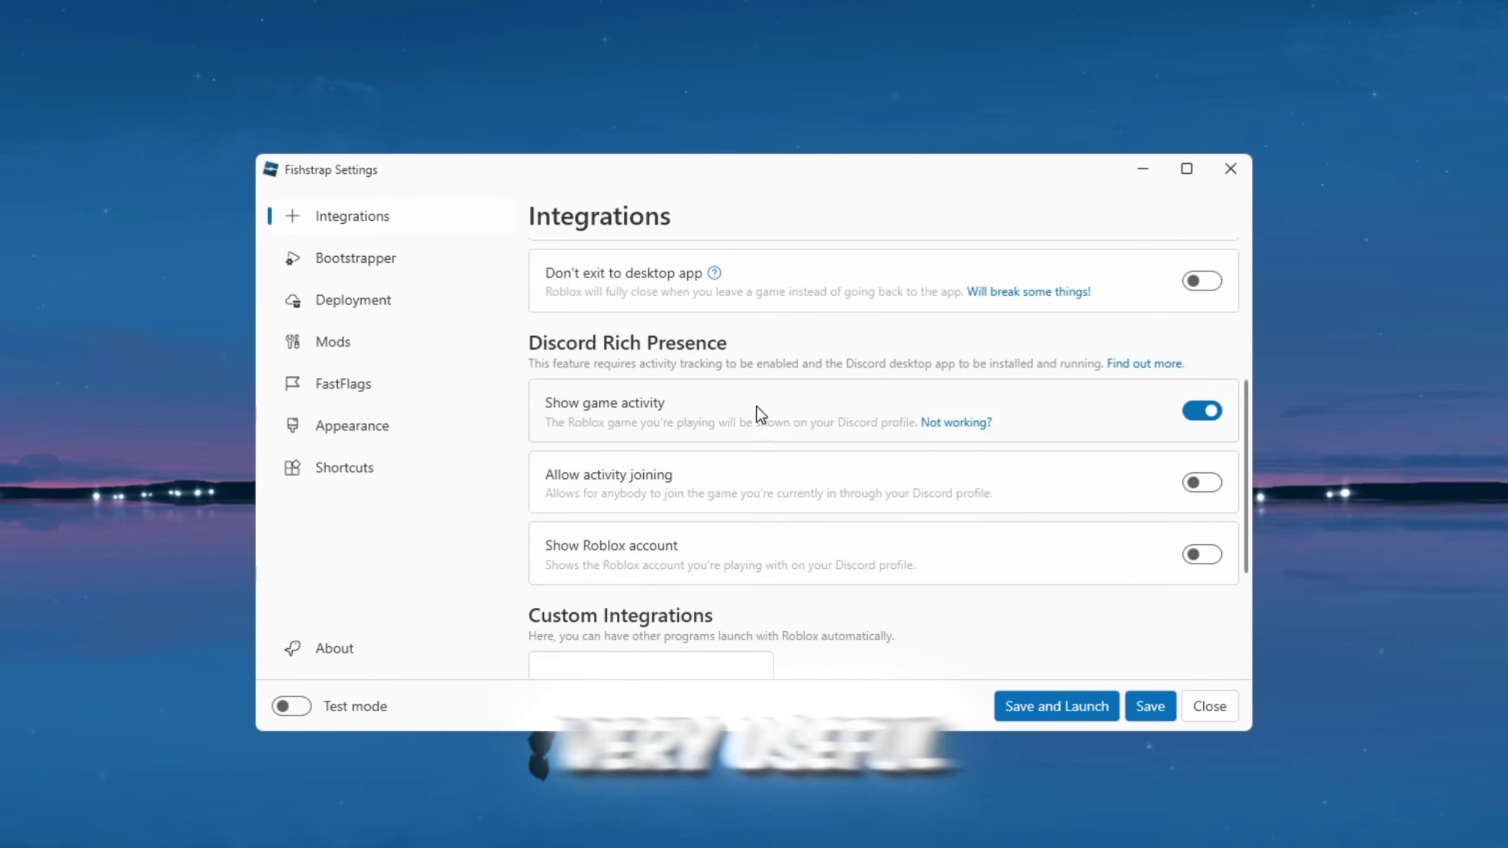
pyautogui.scroll(-3, 757, 408)
pyautogui.scroll(5, 868, 523)
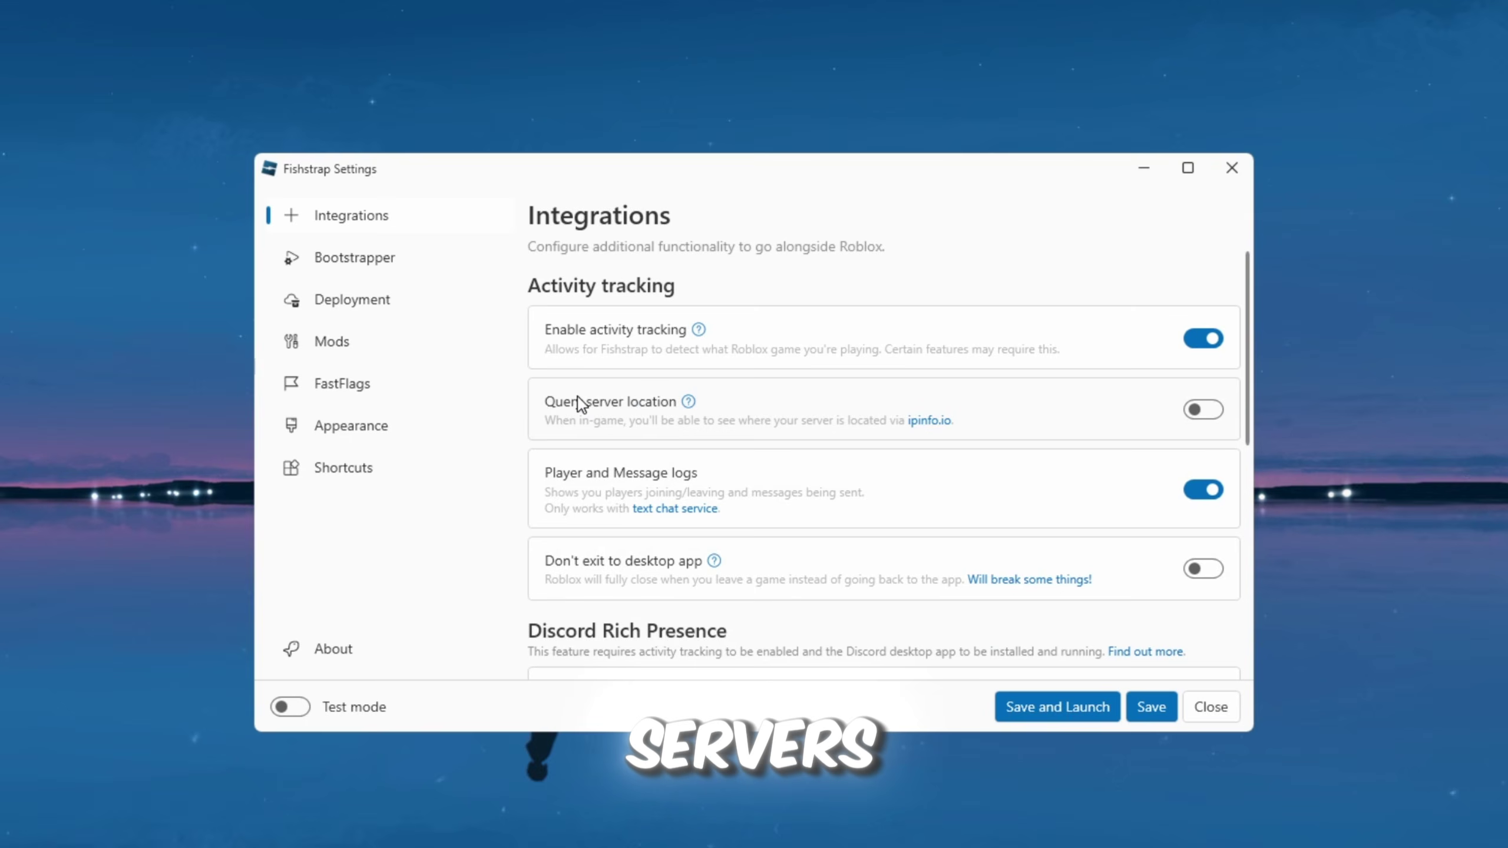
pyautogui.scroll(-2, 512, 475)
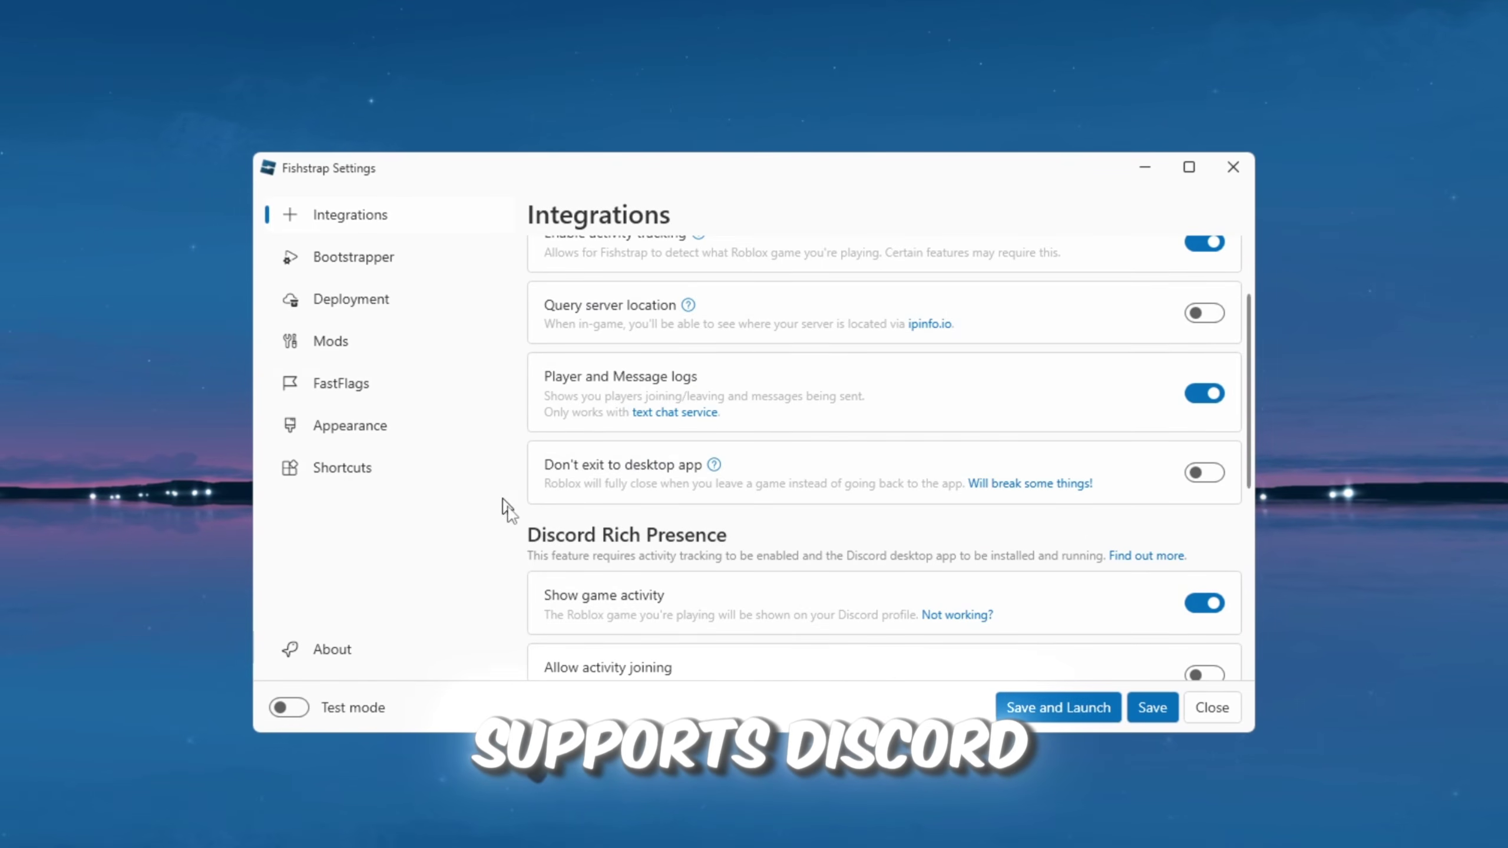
pyautogui.scroll(-1, 603, 475)
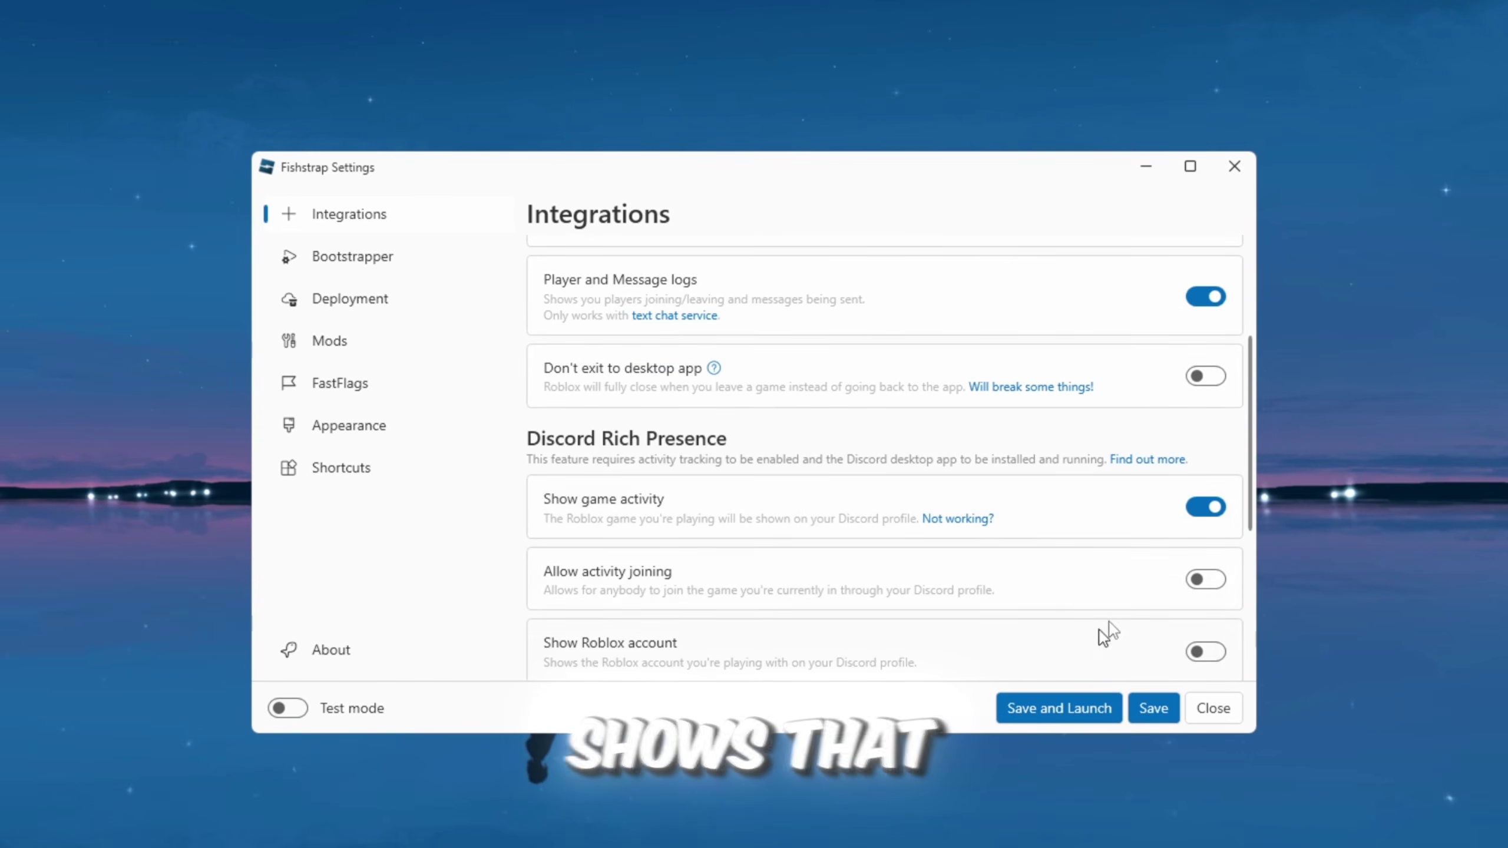
pyautogui.scroll(-2, 1100, 629)
pyautogui.scroll(1, 593, 383)
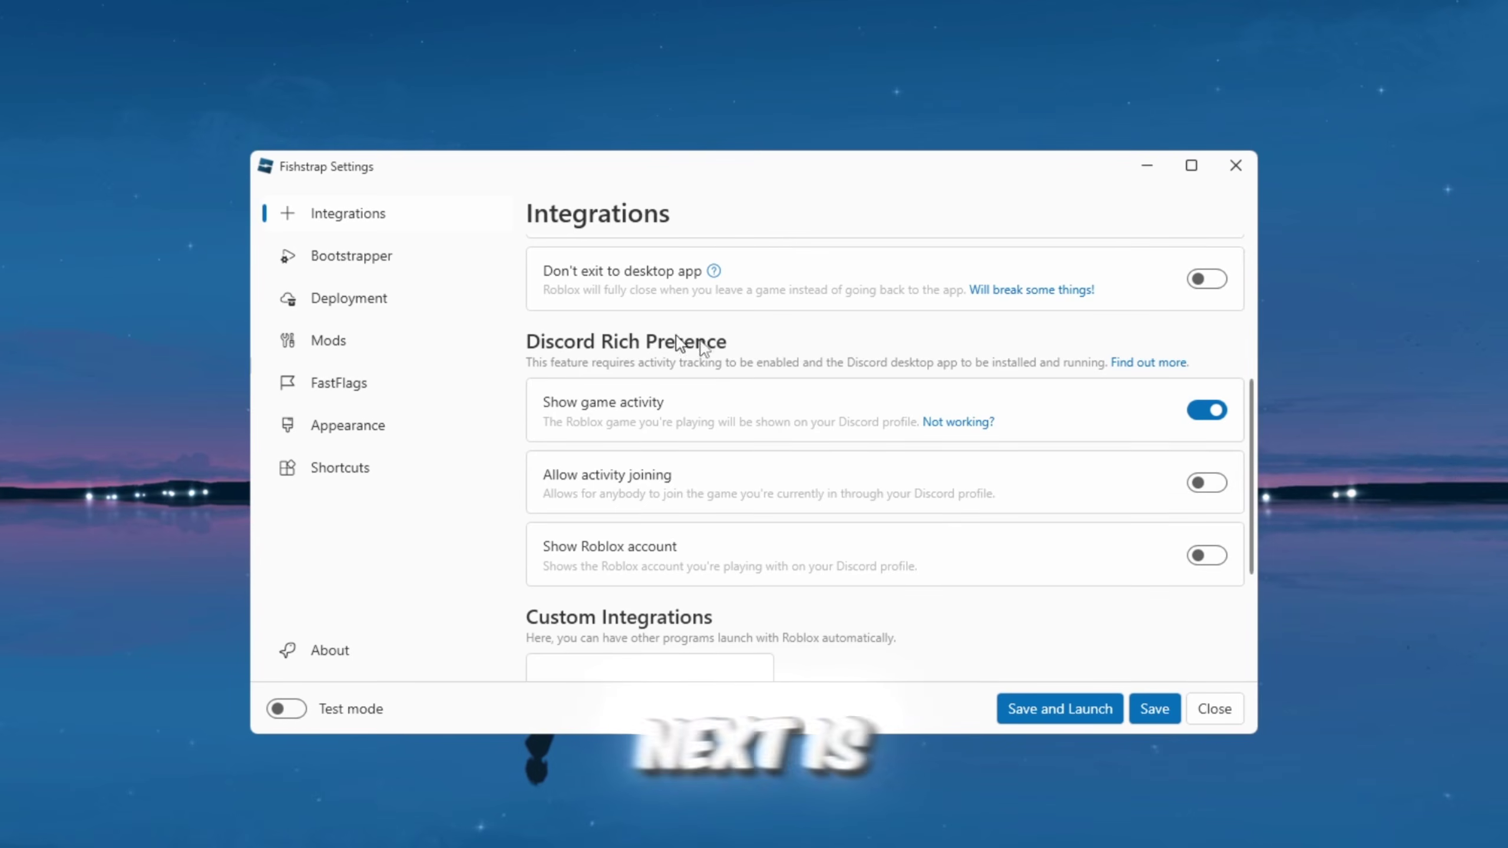
# - Review the Bootstrapper launch options and the Roblox version and channel settings on the Deployment page
pyautogui.click(346, 258)
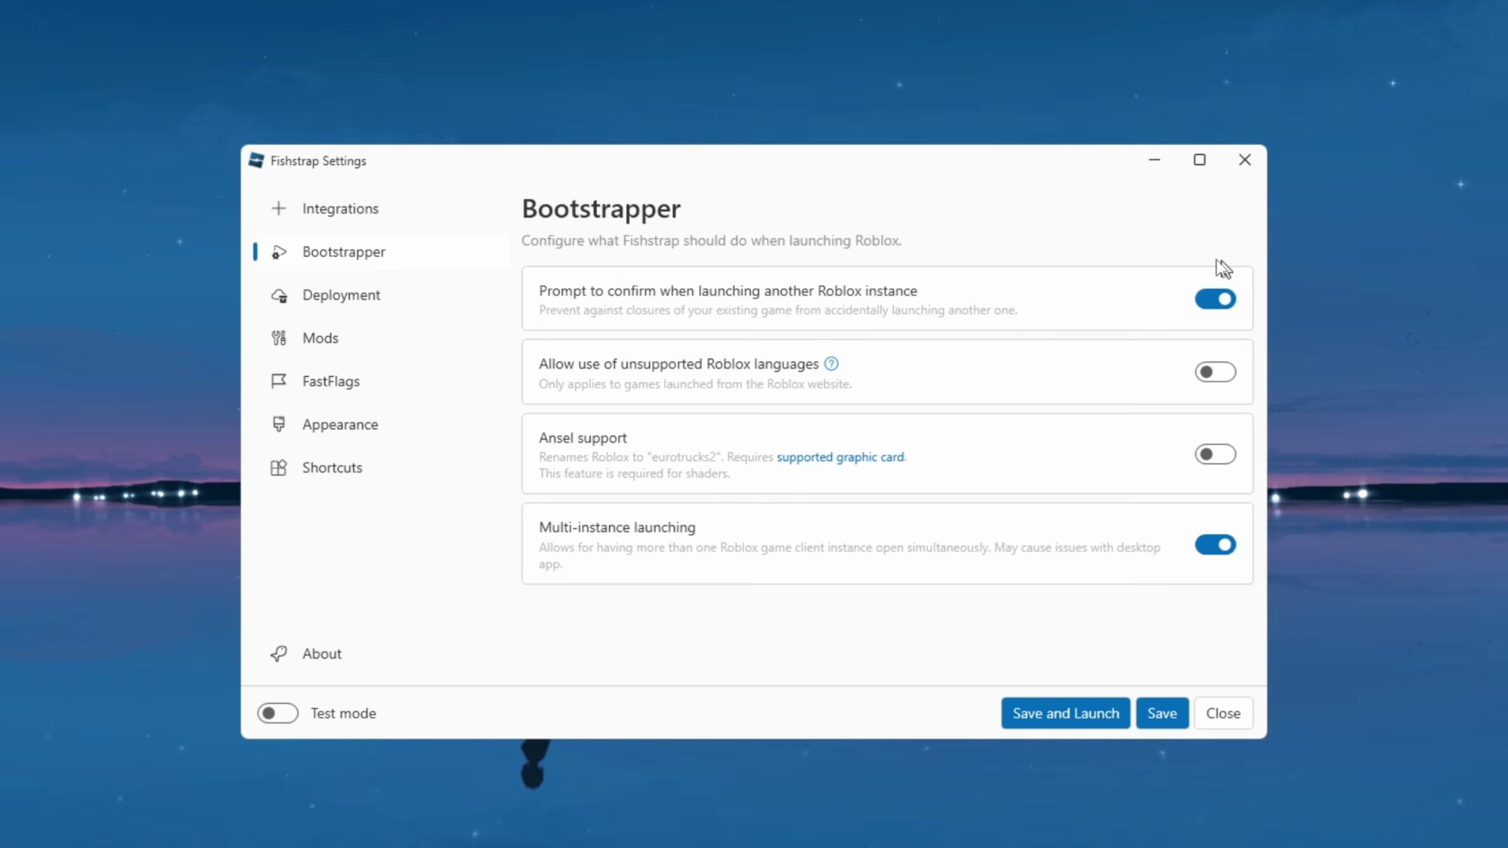
pyautogui.click(293, 301)
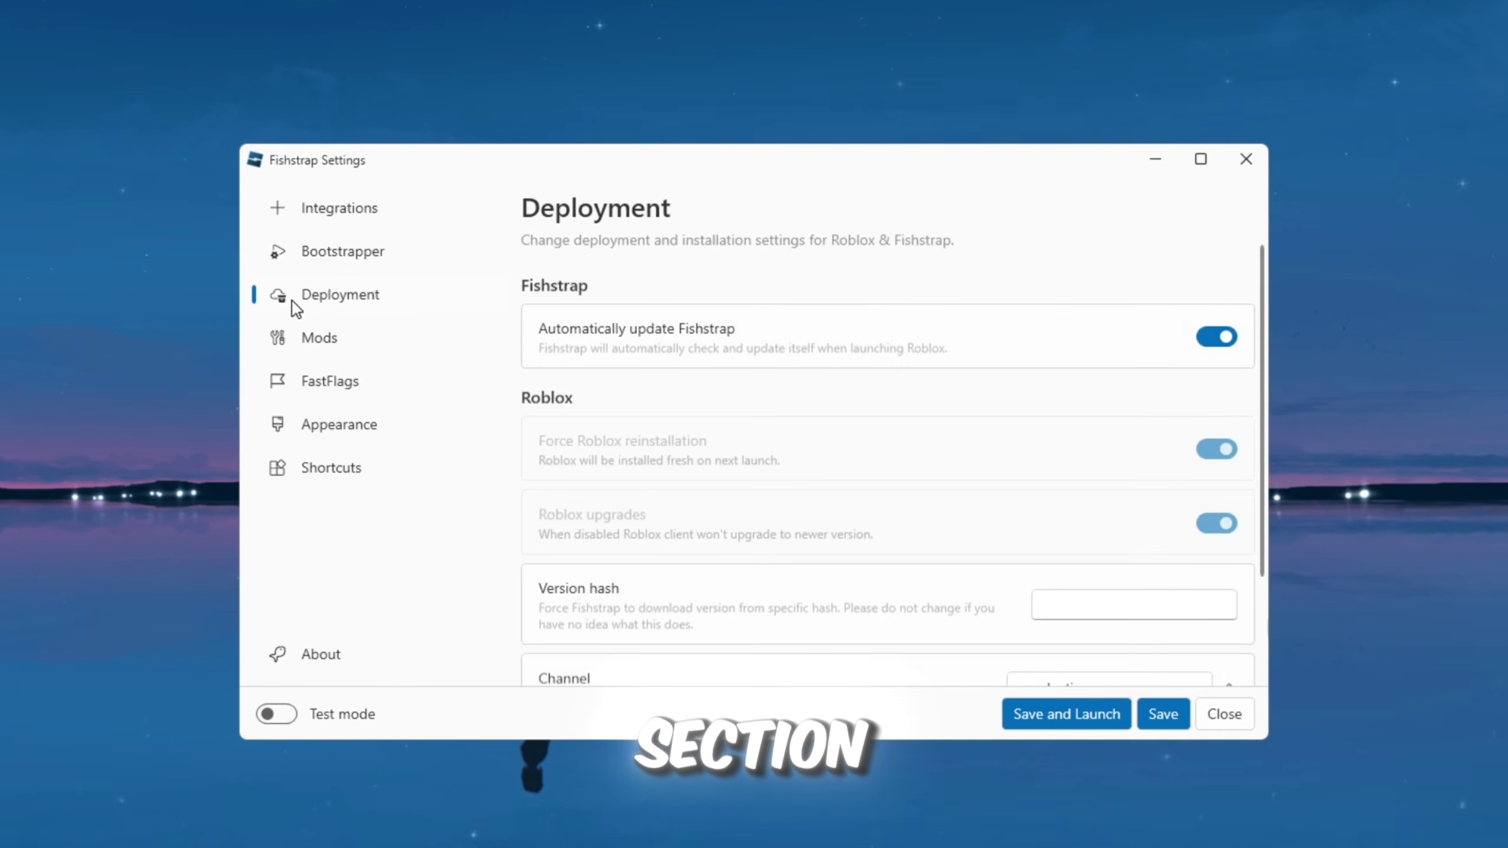
pyautogui.scroll(-3, 819, 472)
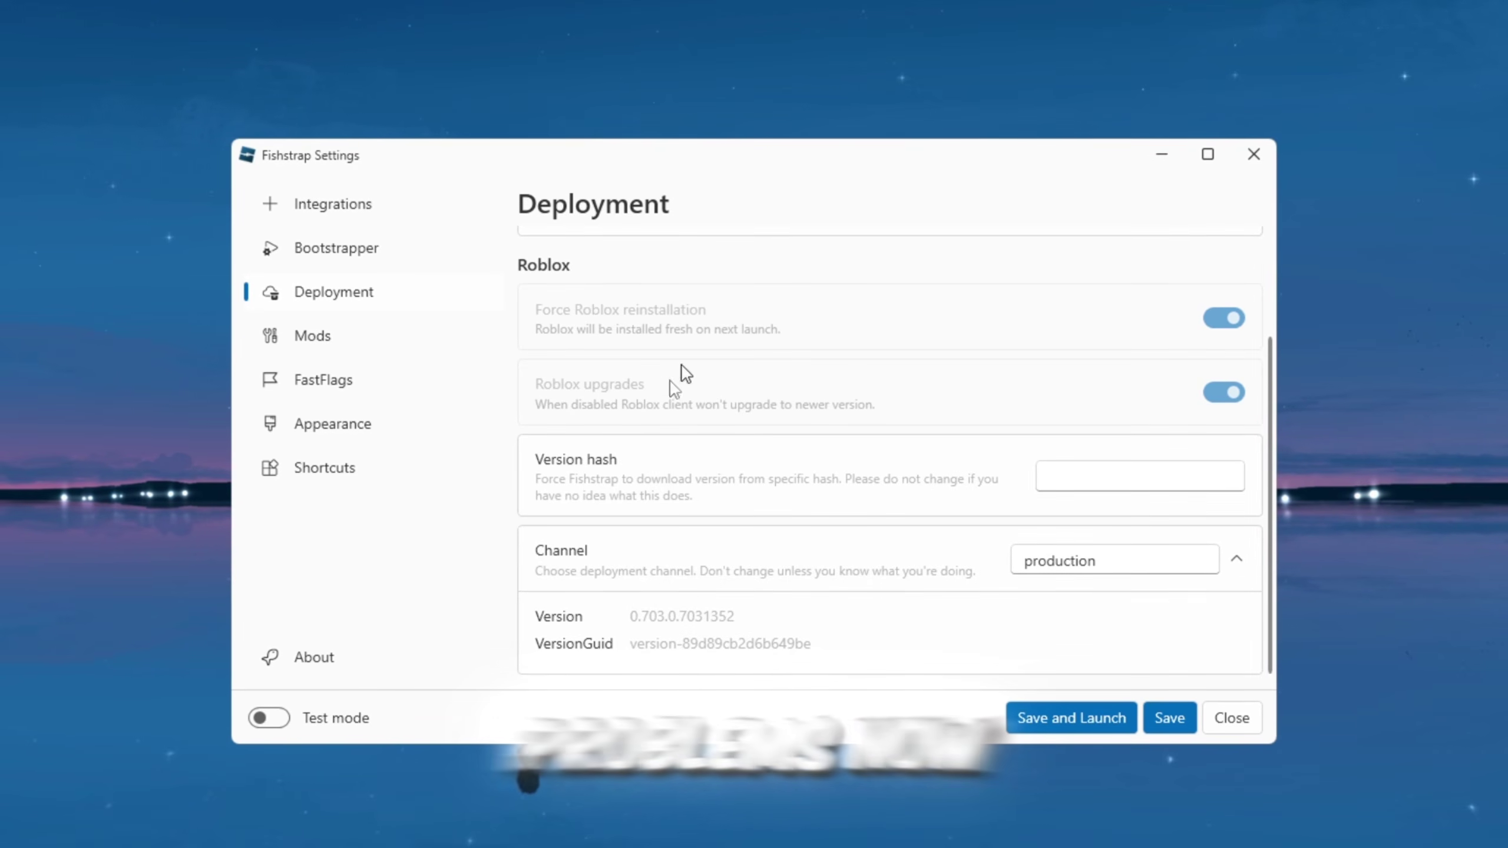
# - Look through the presets and miscellaneous options on the Mods page, switching Emulate old character sounds on and back off
pyautogui.click(313, 349)
pyautogui.scroll(-2, 340, 468)
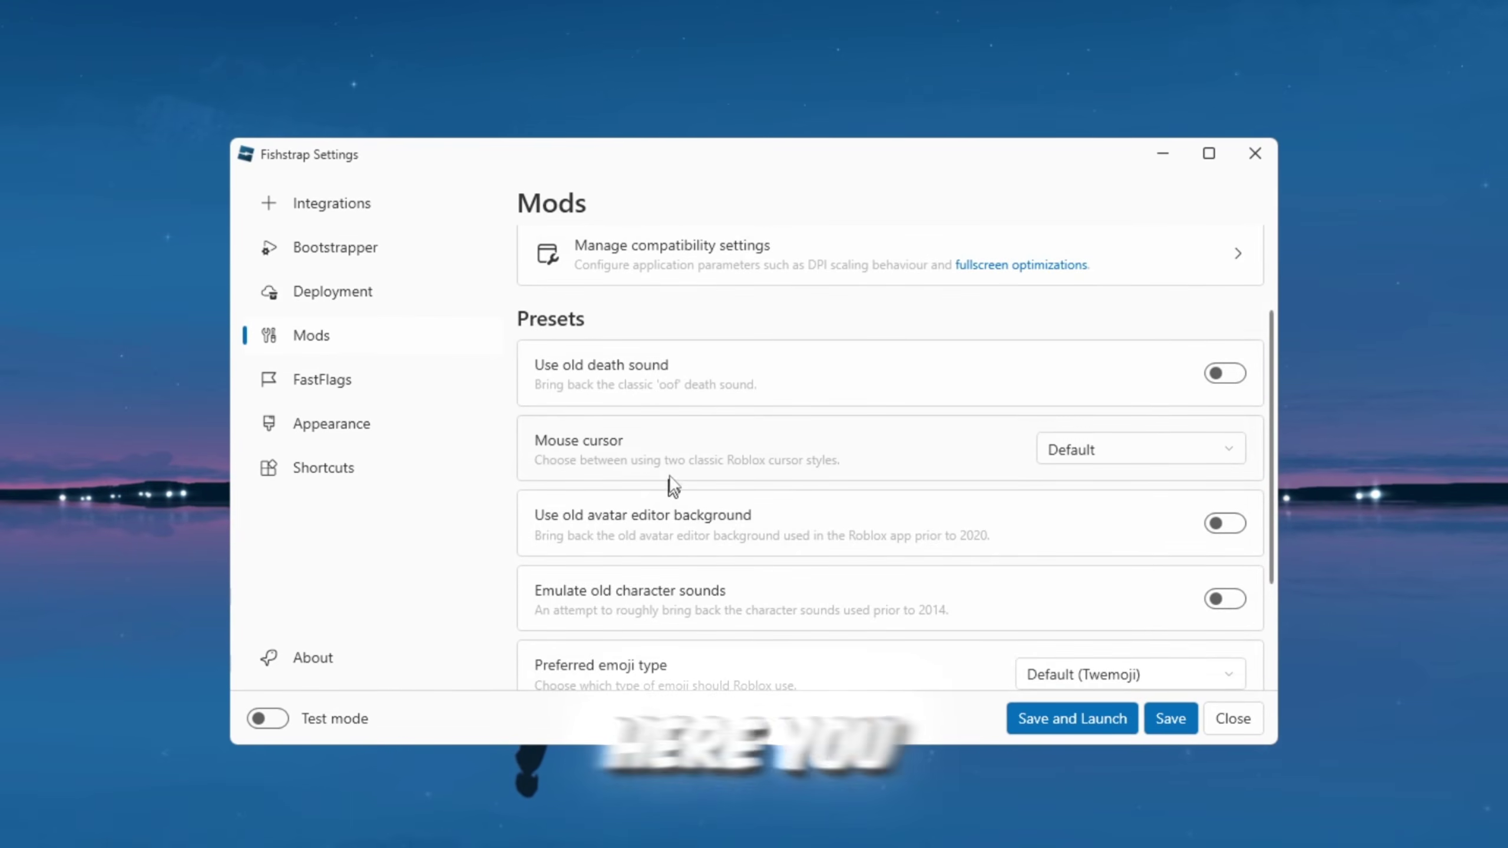
pyautogui.scroll(1, 671, 484)
pyautogui.scroll(1, 845, 525)
pyautogui.scroll(-3, 561, 585)
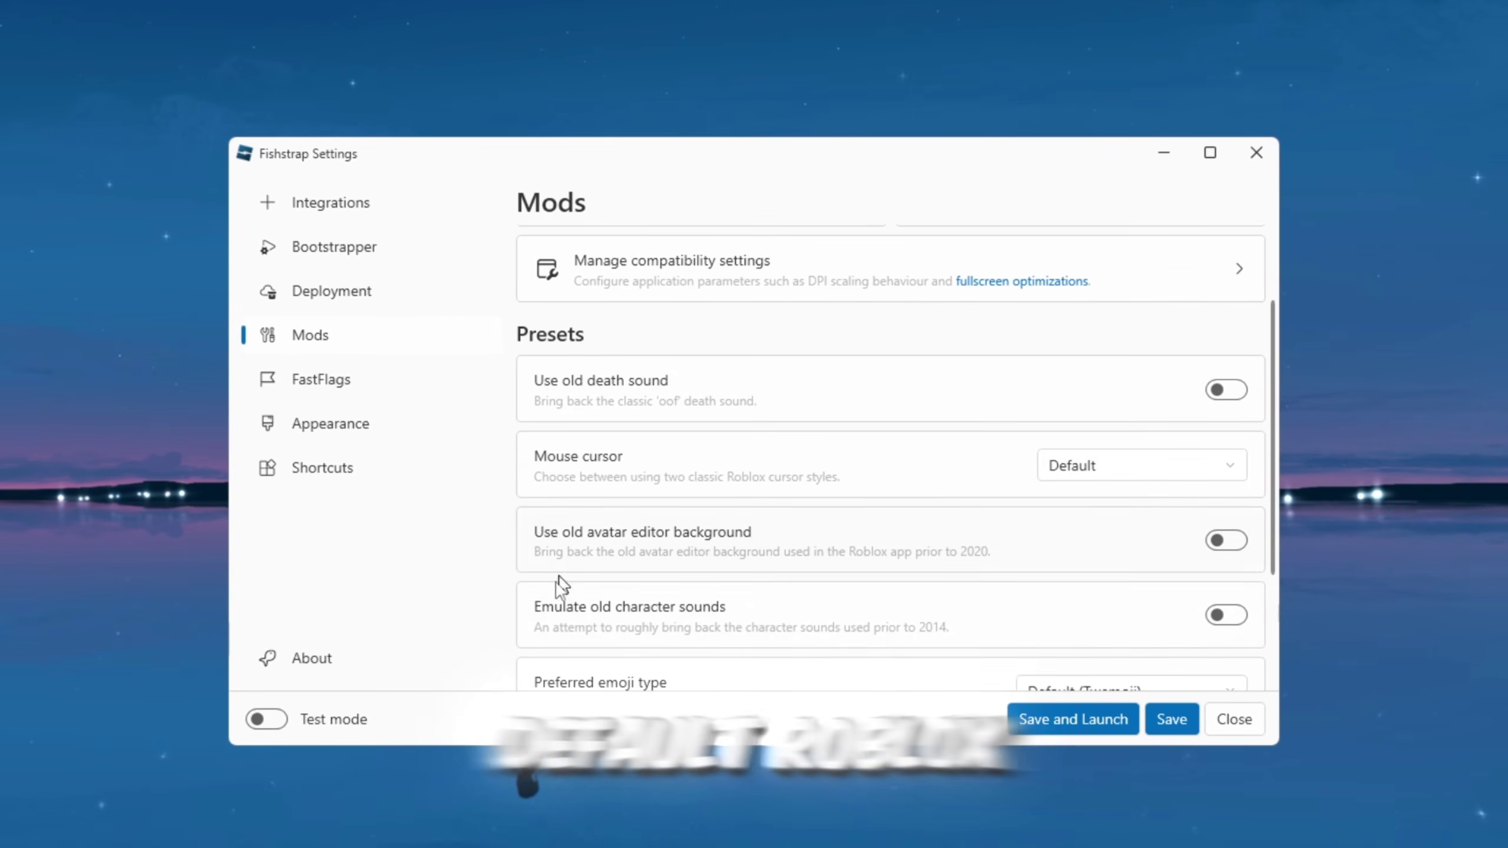
pyautogui.scroll(-1, 639, 371)
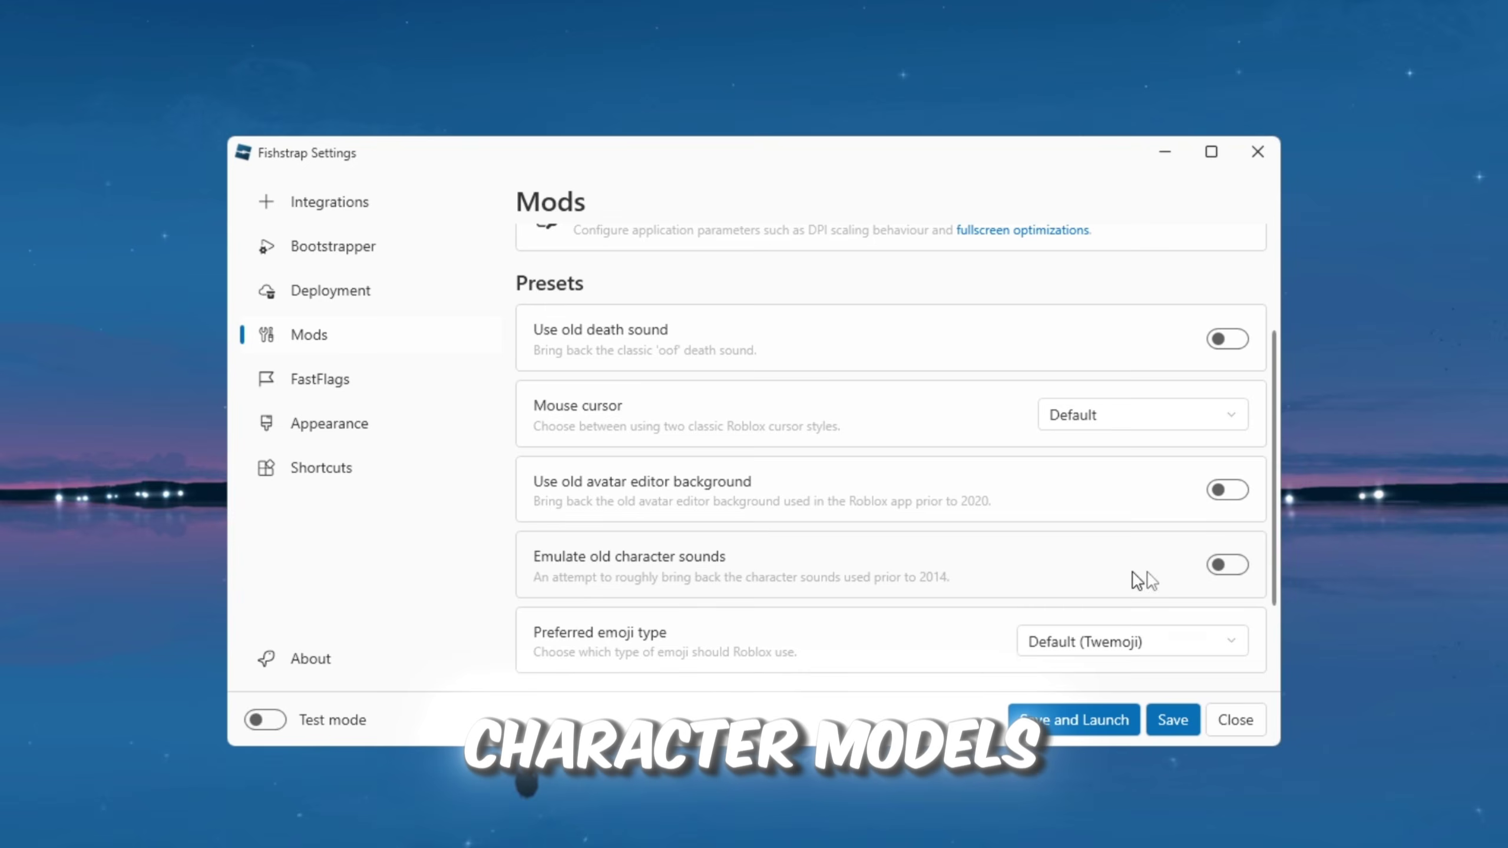
pyautogui.click(1227, 565)
pyautogui.click(1227, 565)
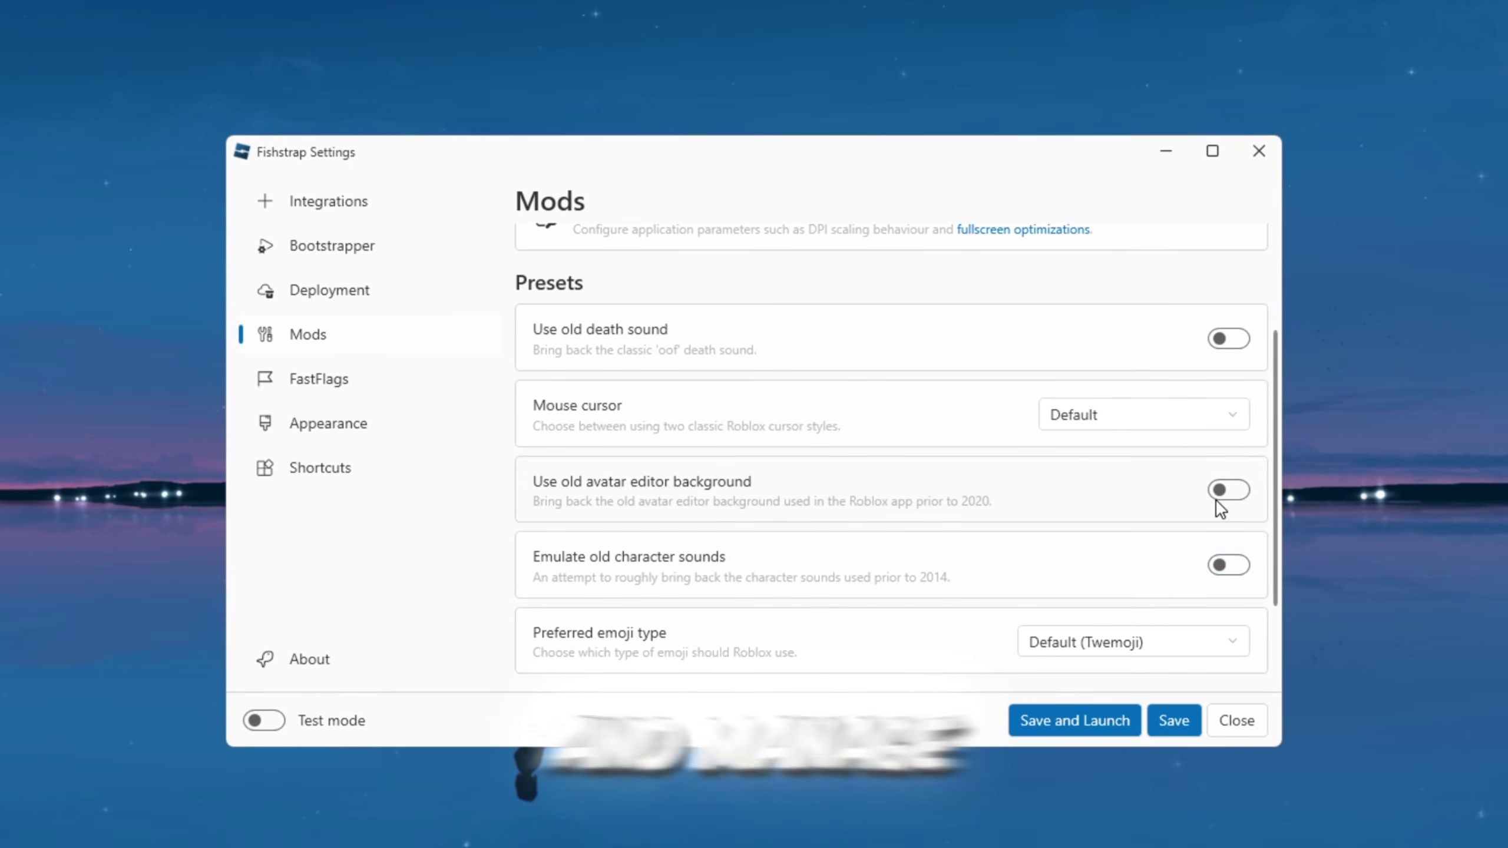
pyautogui.scroll(-1, 920, 564)
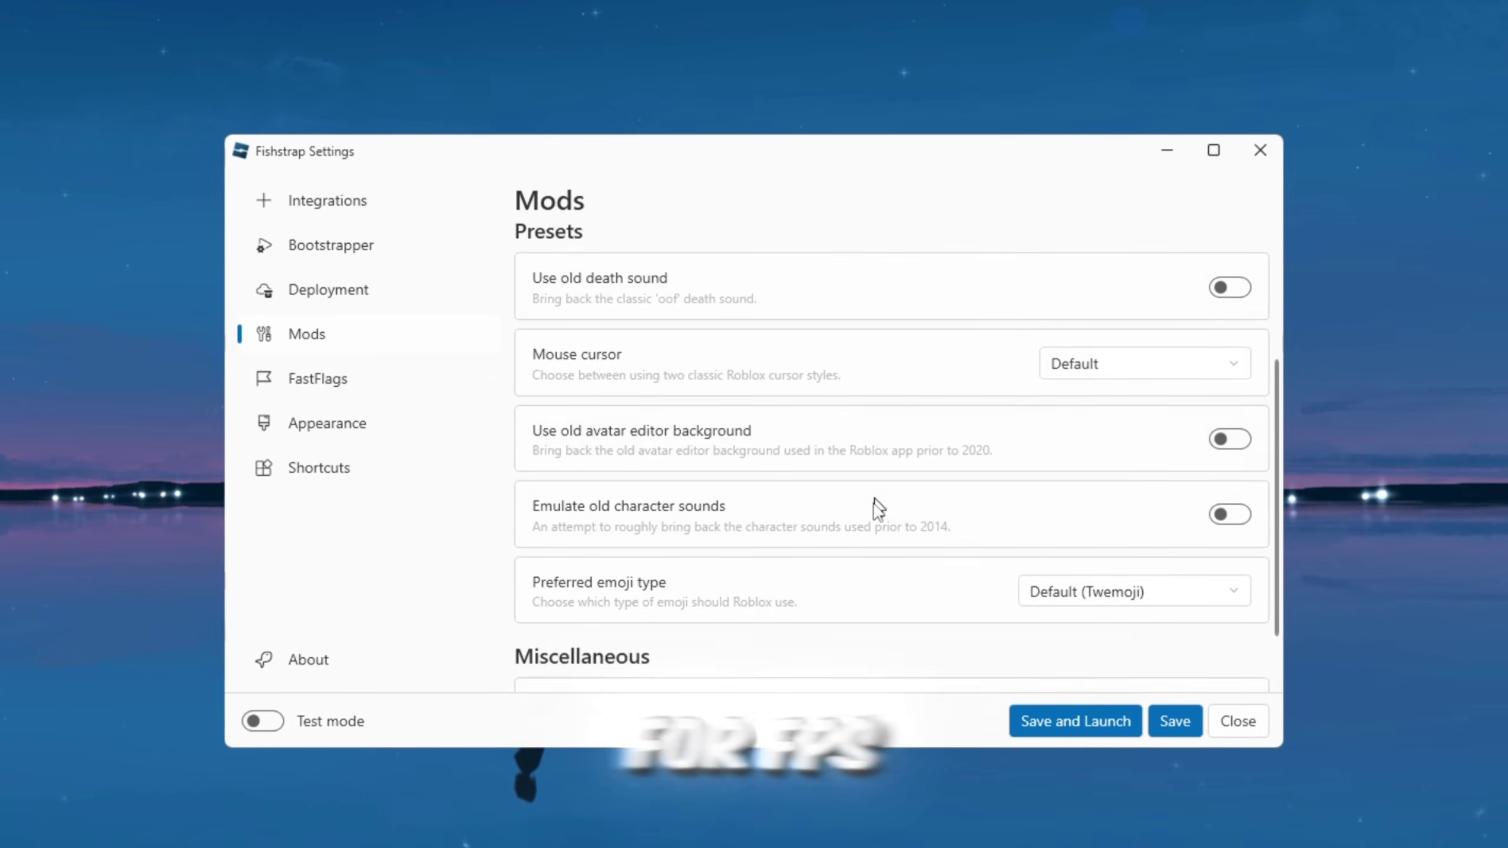
pyautogui.scroll(-1, 878, 508)
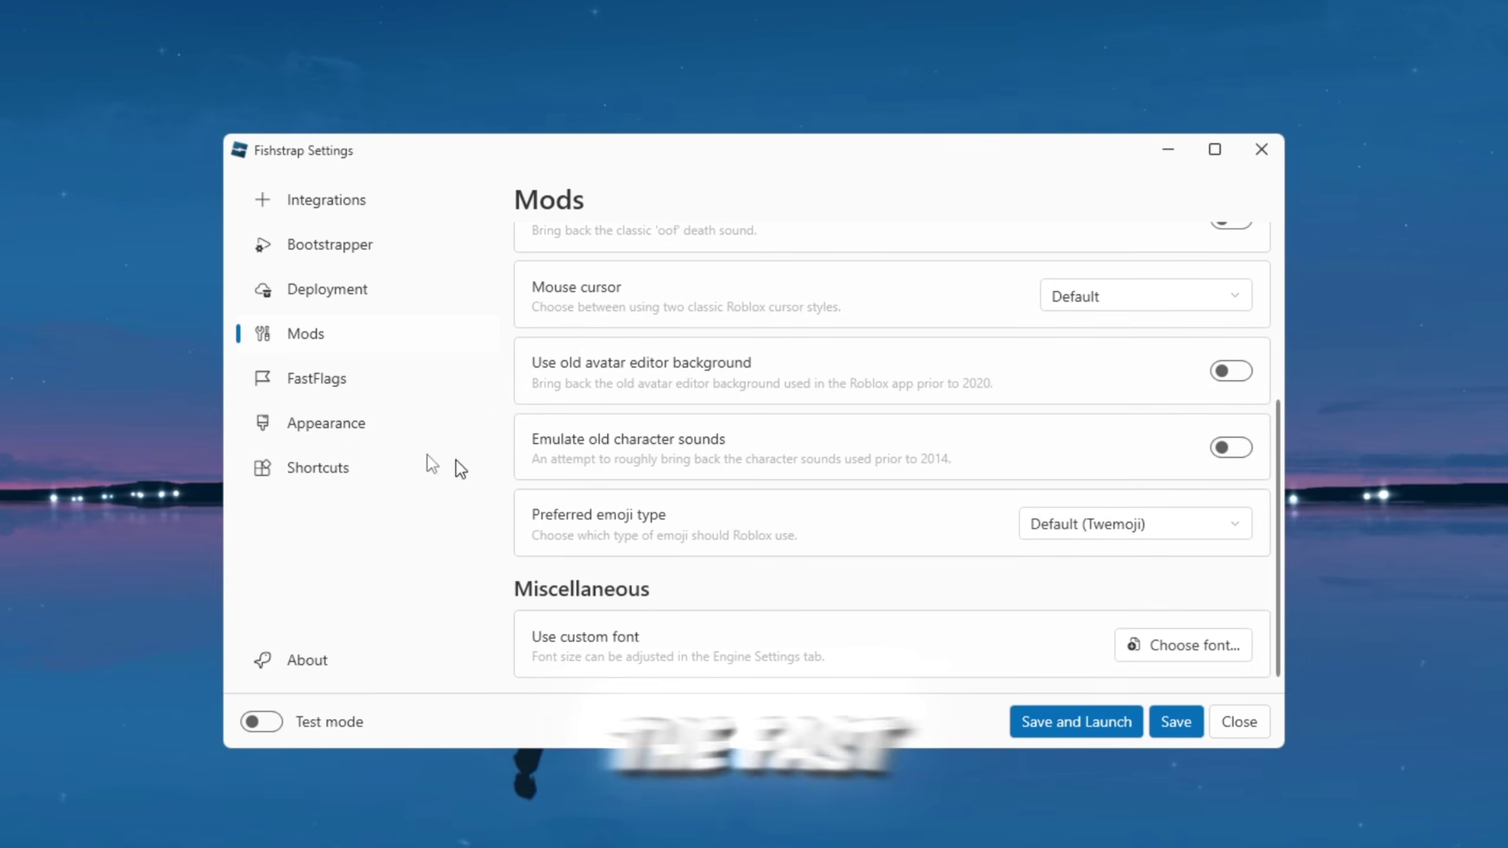
# - Turn on the Disable Roblox telemetry preset on the FastFlags page
pyautogui.click(288, 381)
pyautogui.scroll(-3, 558, 600)
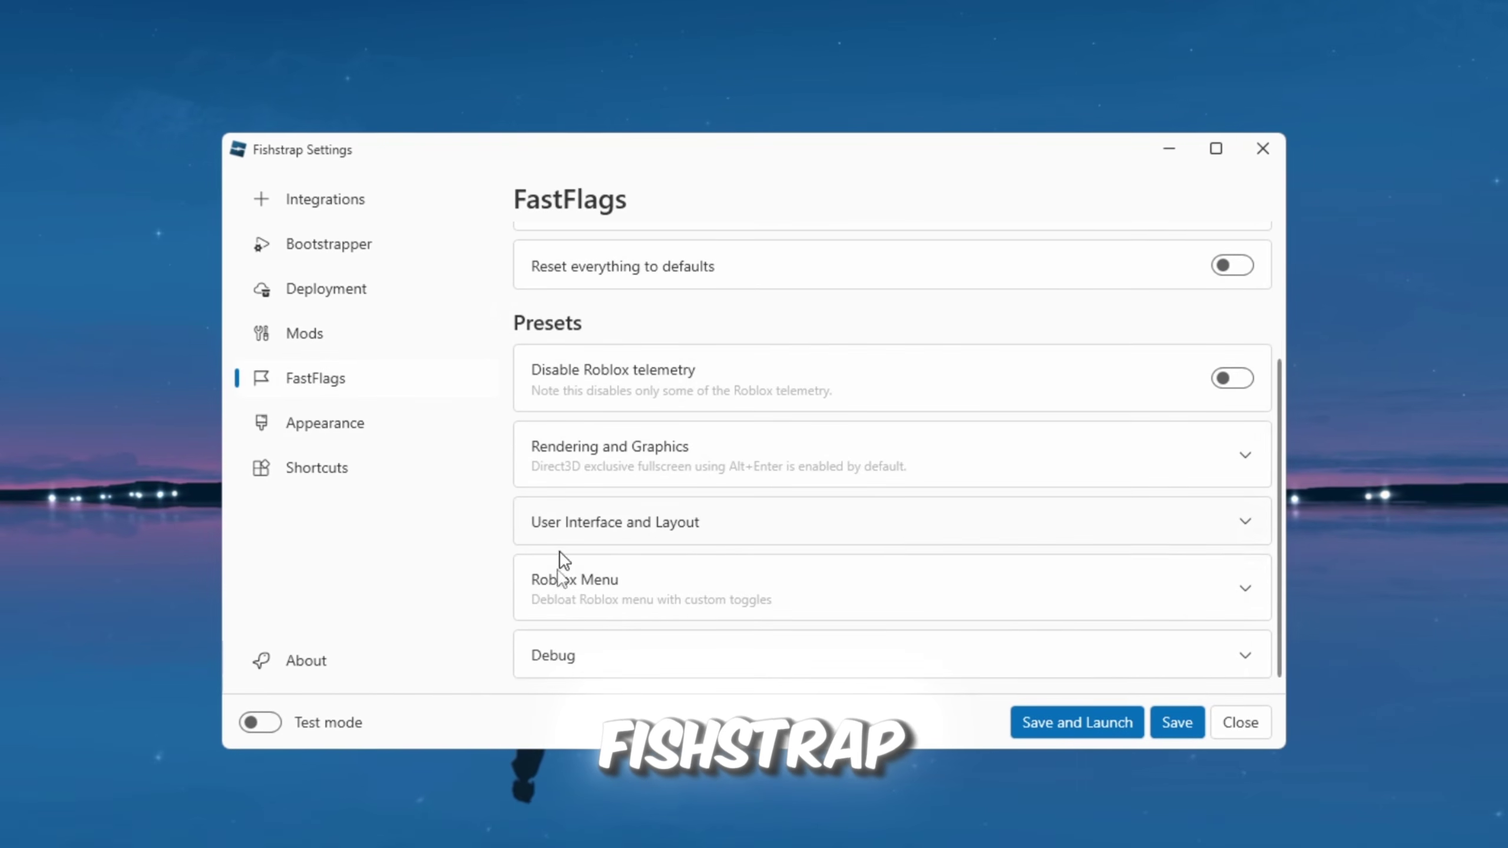
pyautogui.scroll(3, 582, 459)
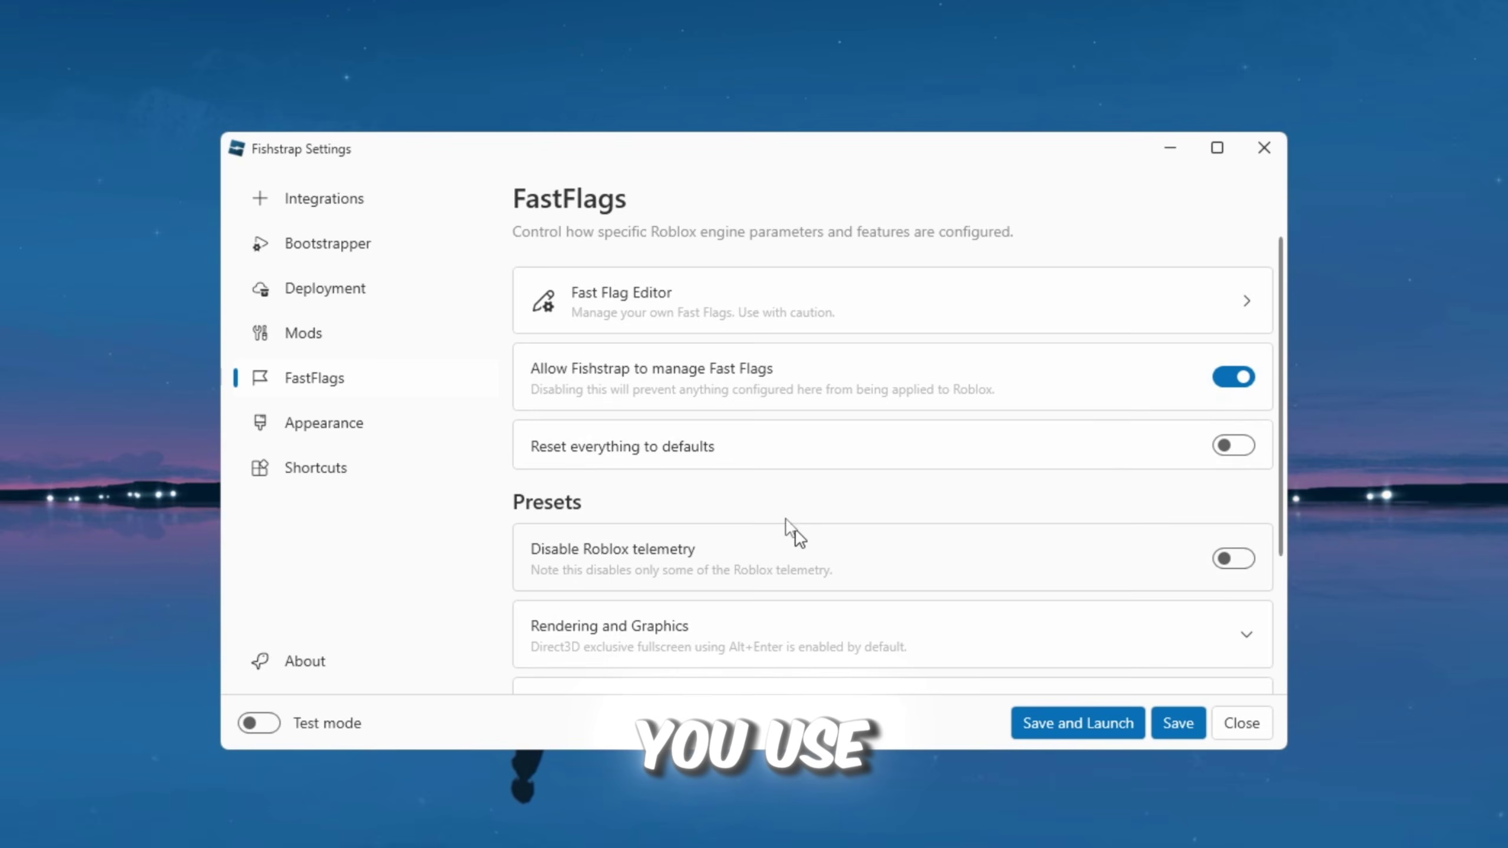
pyautogui.click(1233, 565)
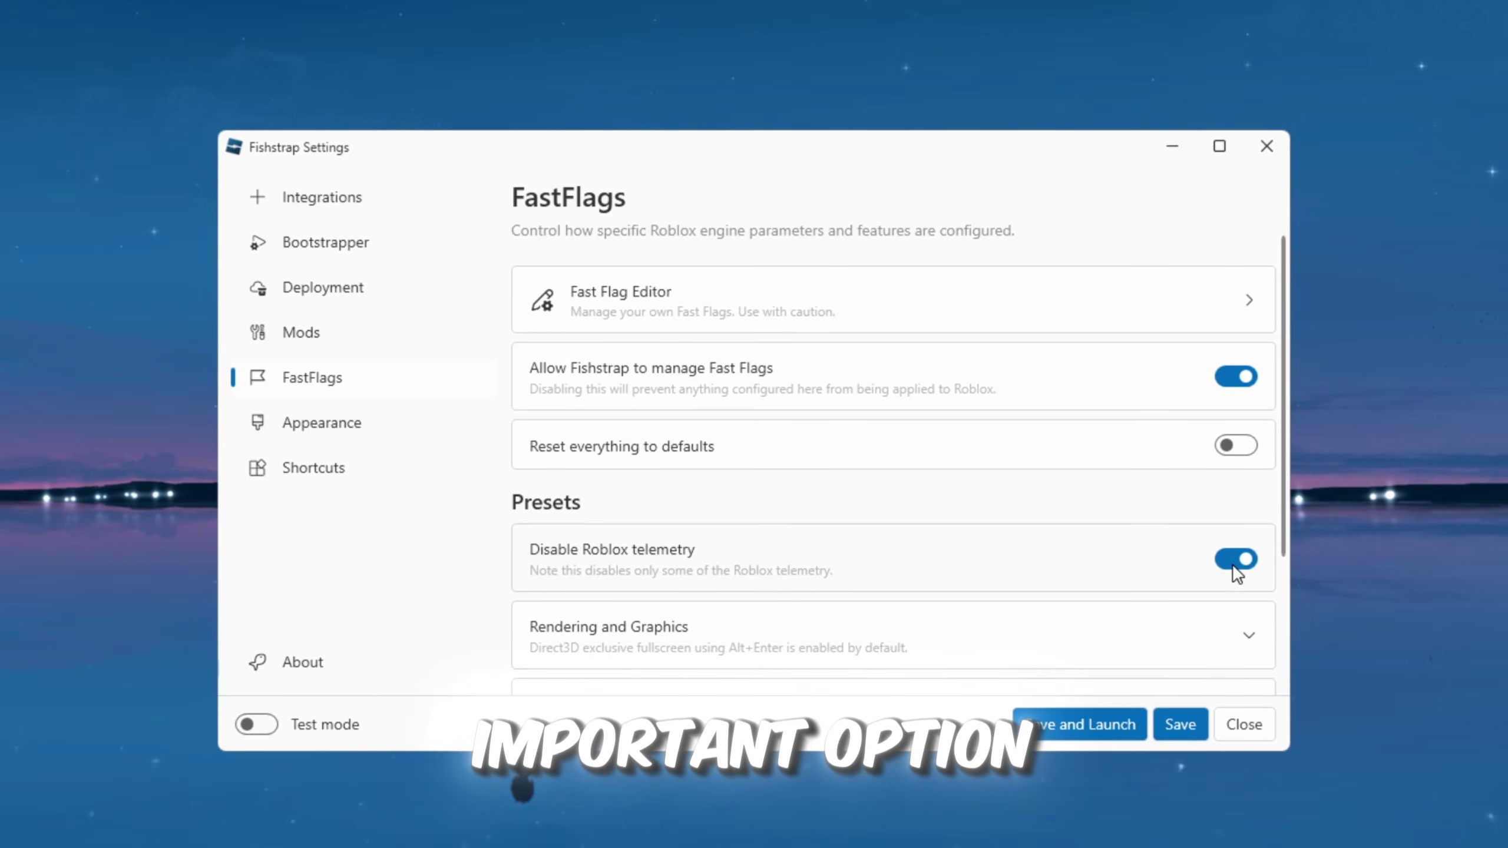
pyautogui.click(1234, 566)
pyautogui.click(1250, 563)
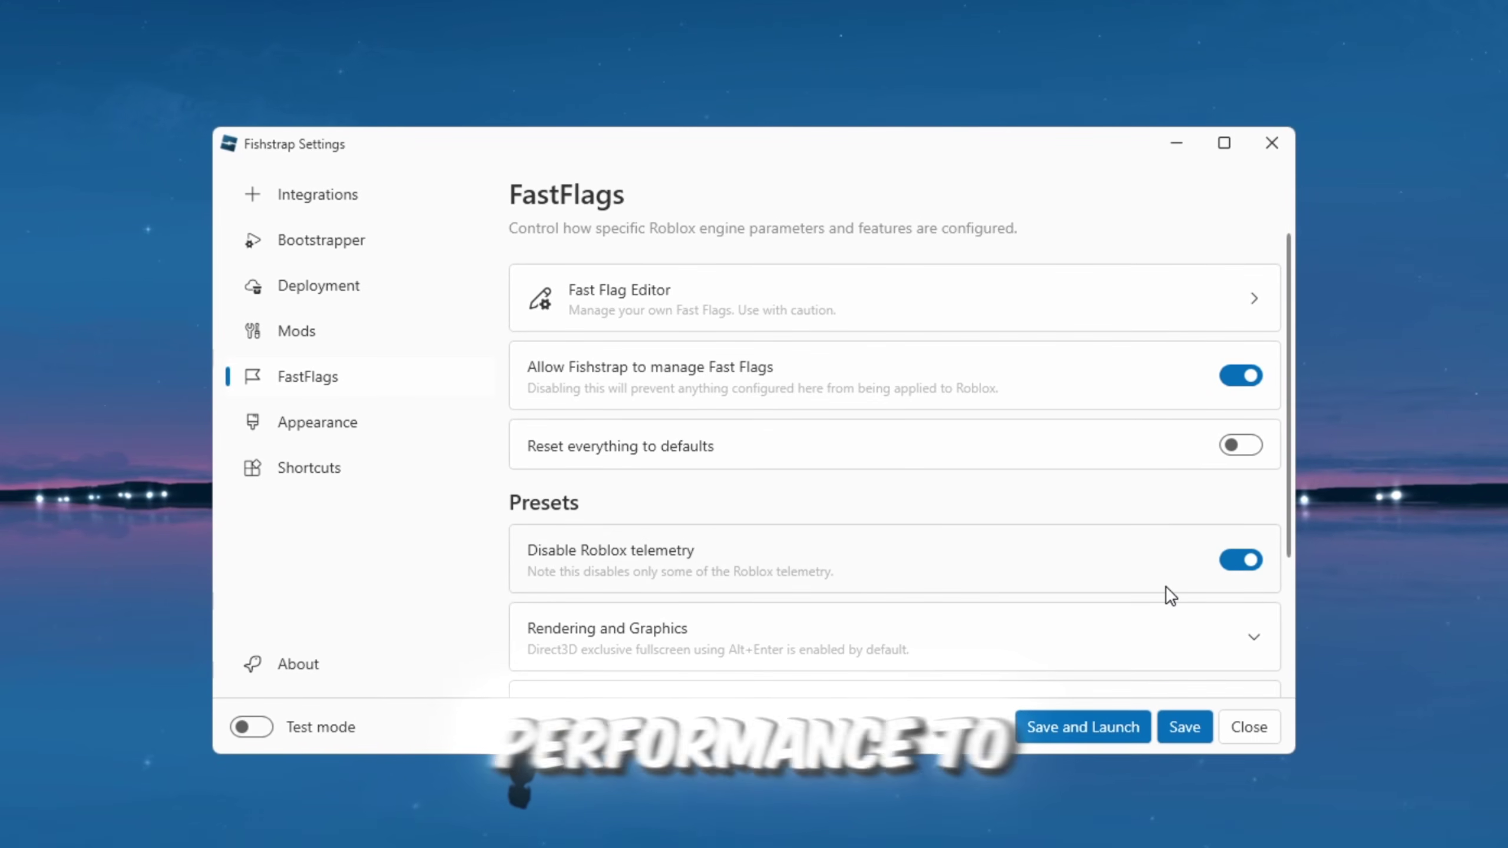
# - Open the Fast Flag Editor and copy the entire contents of After Patch Fishstrap.txt from the 1-Fishstrap & Fast Flags folder
pyautogui.click(650, 328)
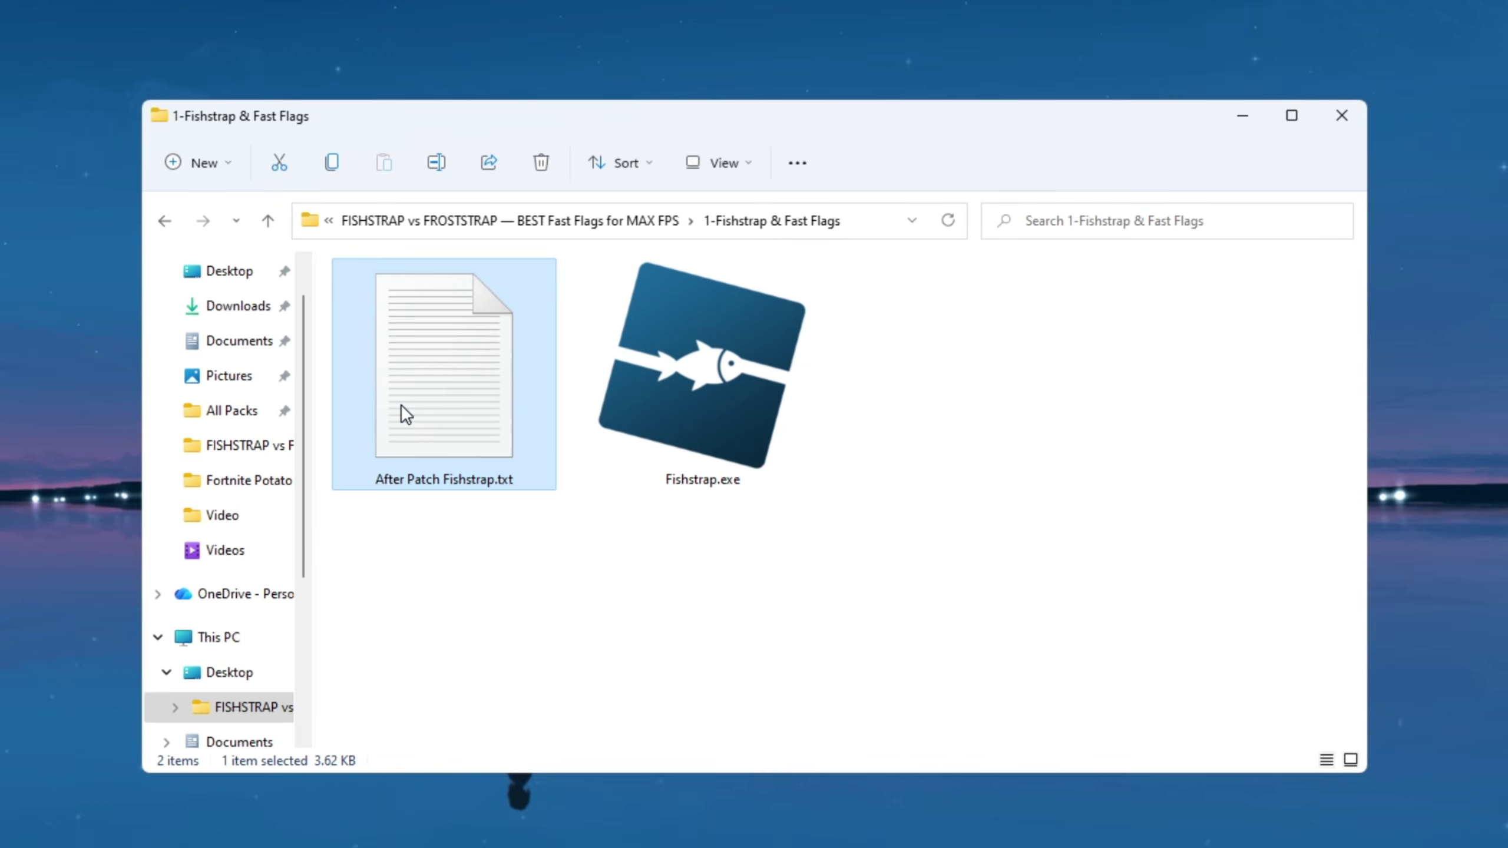
pyautogui.doubleClick(401, 409)
pyautogui.hotkey('ctrl', 'a')
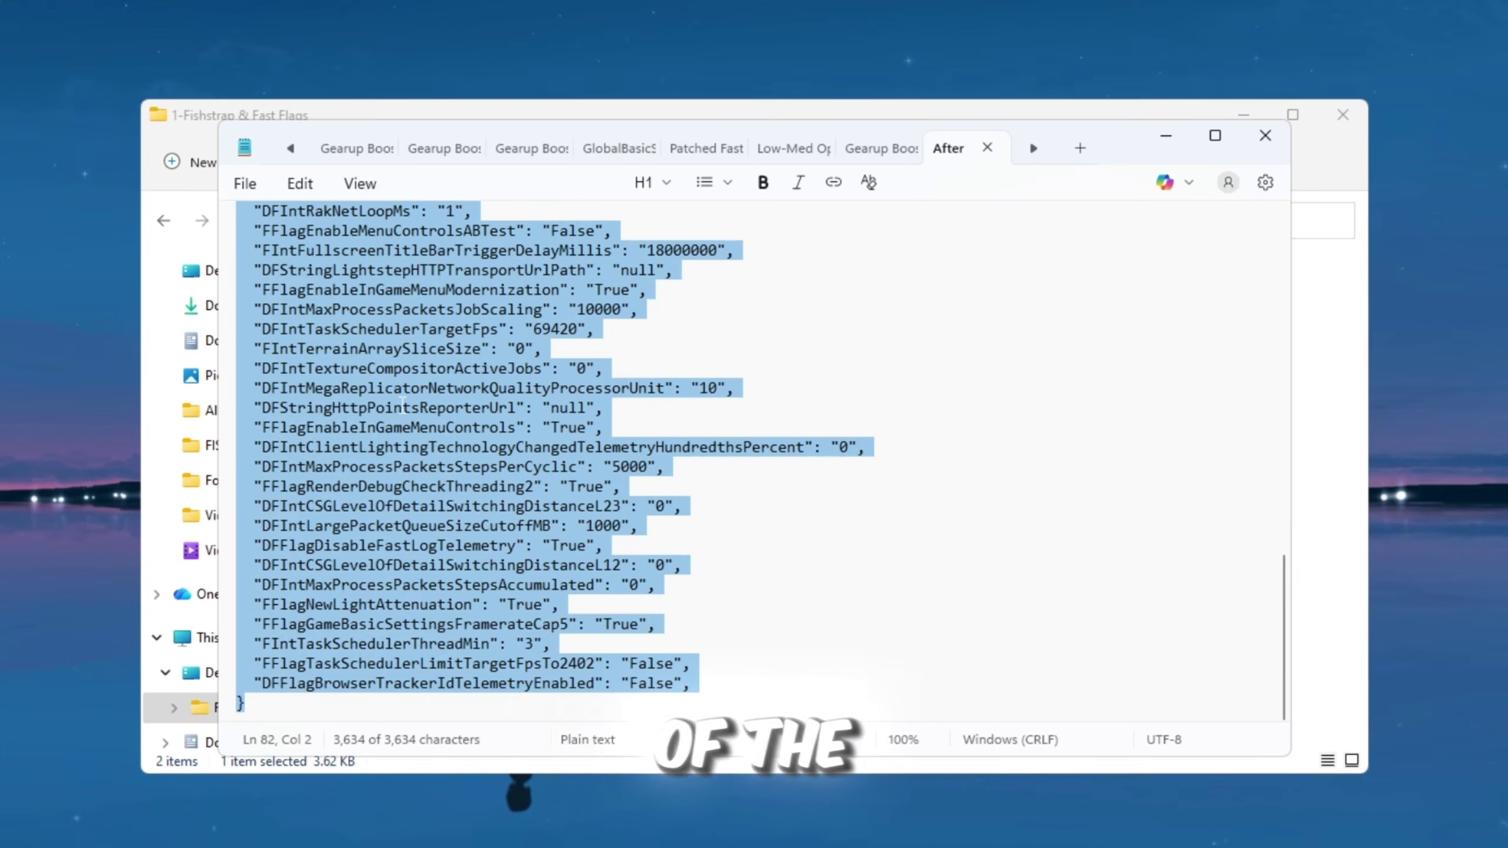
pyautogui.rightClick(434, 405)
pyautogui.click(505, 432)
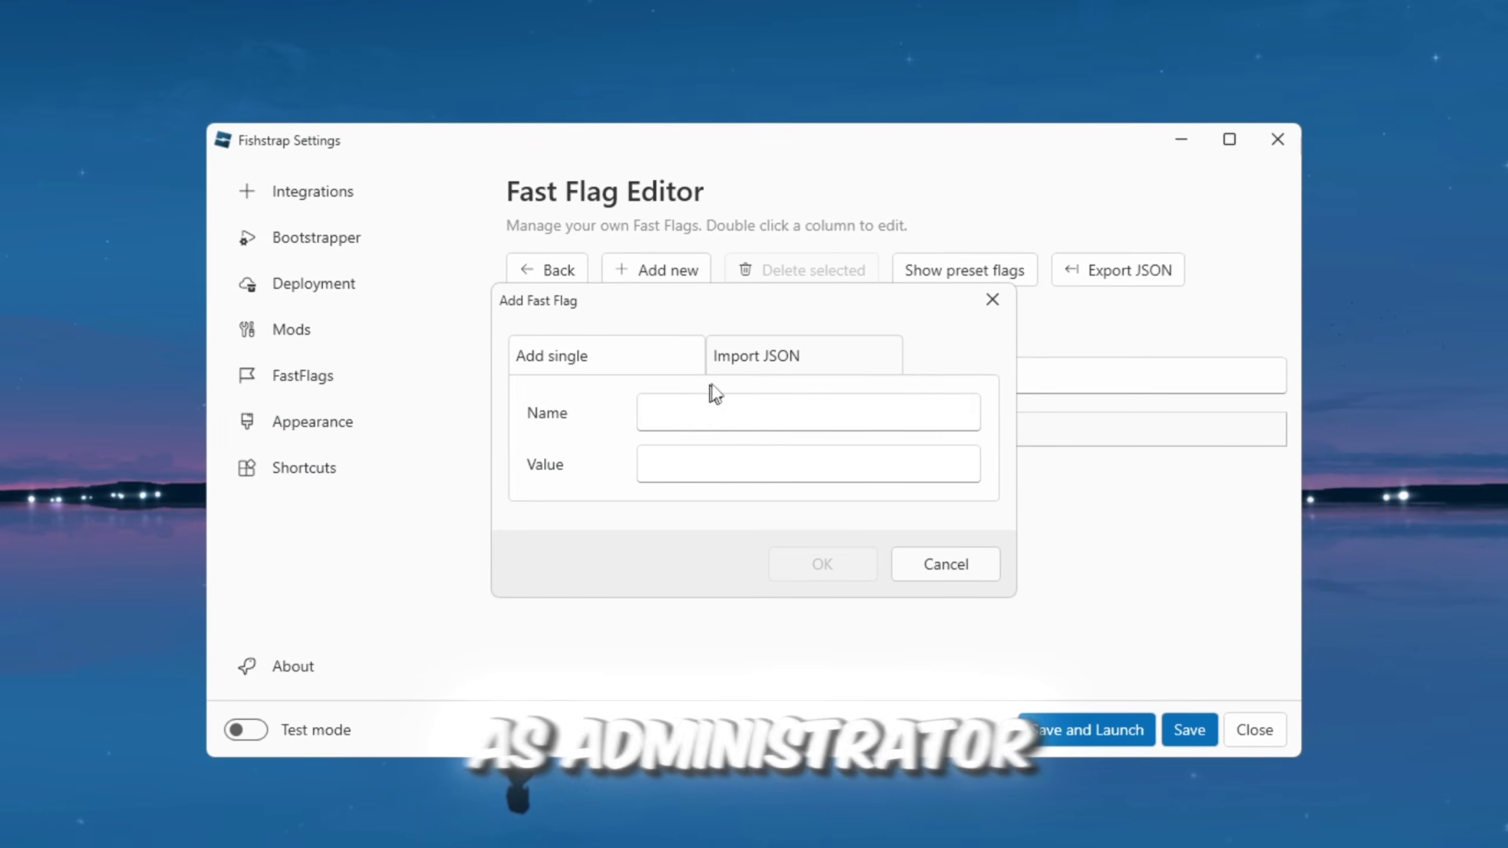
# - Import the copied flags as JSON into the Fast Flag Editor, save the settings and look through the resulting flag list
pyautogui.click(710, 410)
pyautogui.rightClick(736, 417)
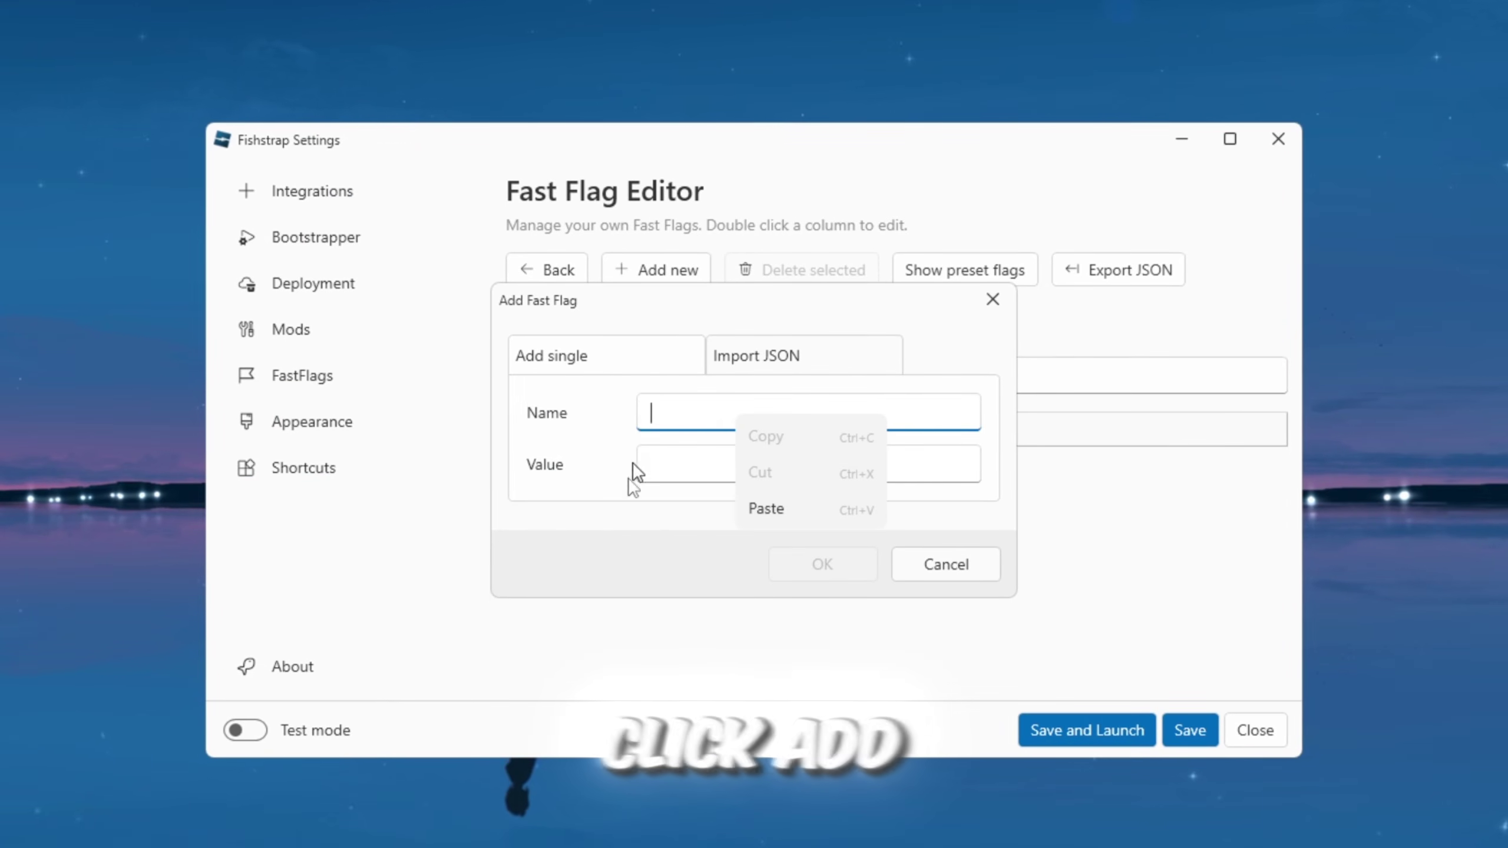
pyautogui.click(750, 364)
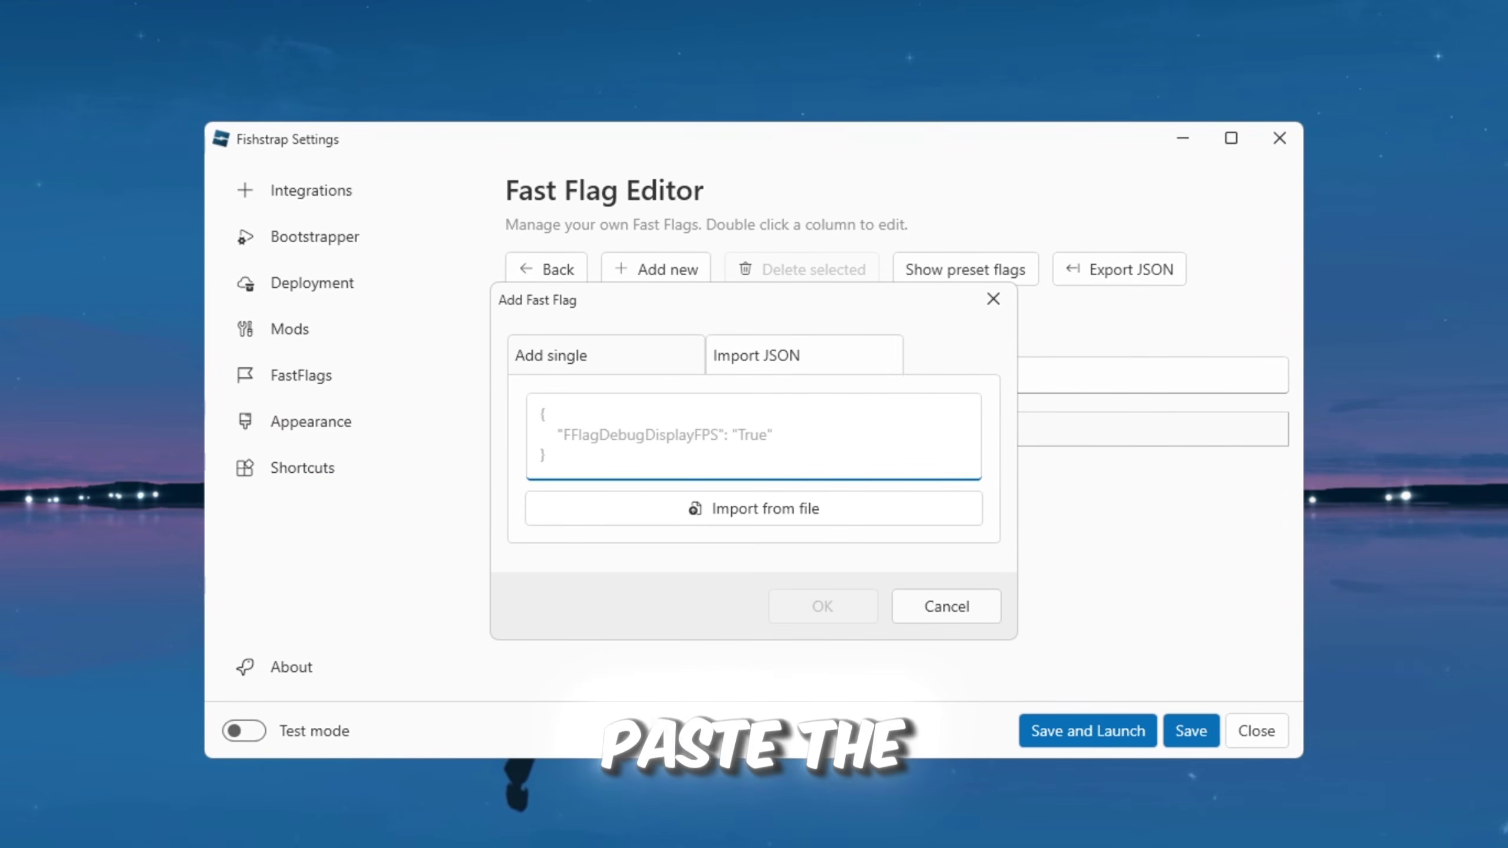
pyautogui.rightClick(666, 470)
pyautogui.click(693, 562)
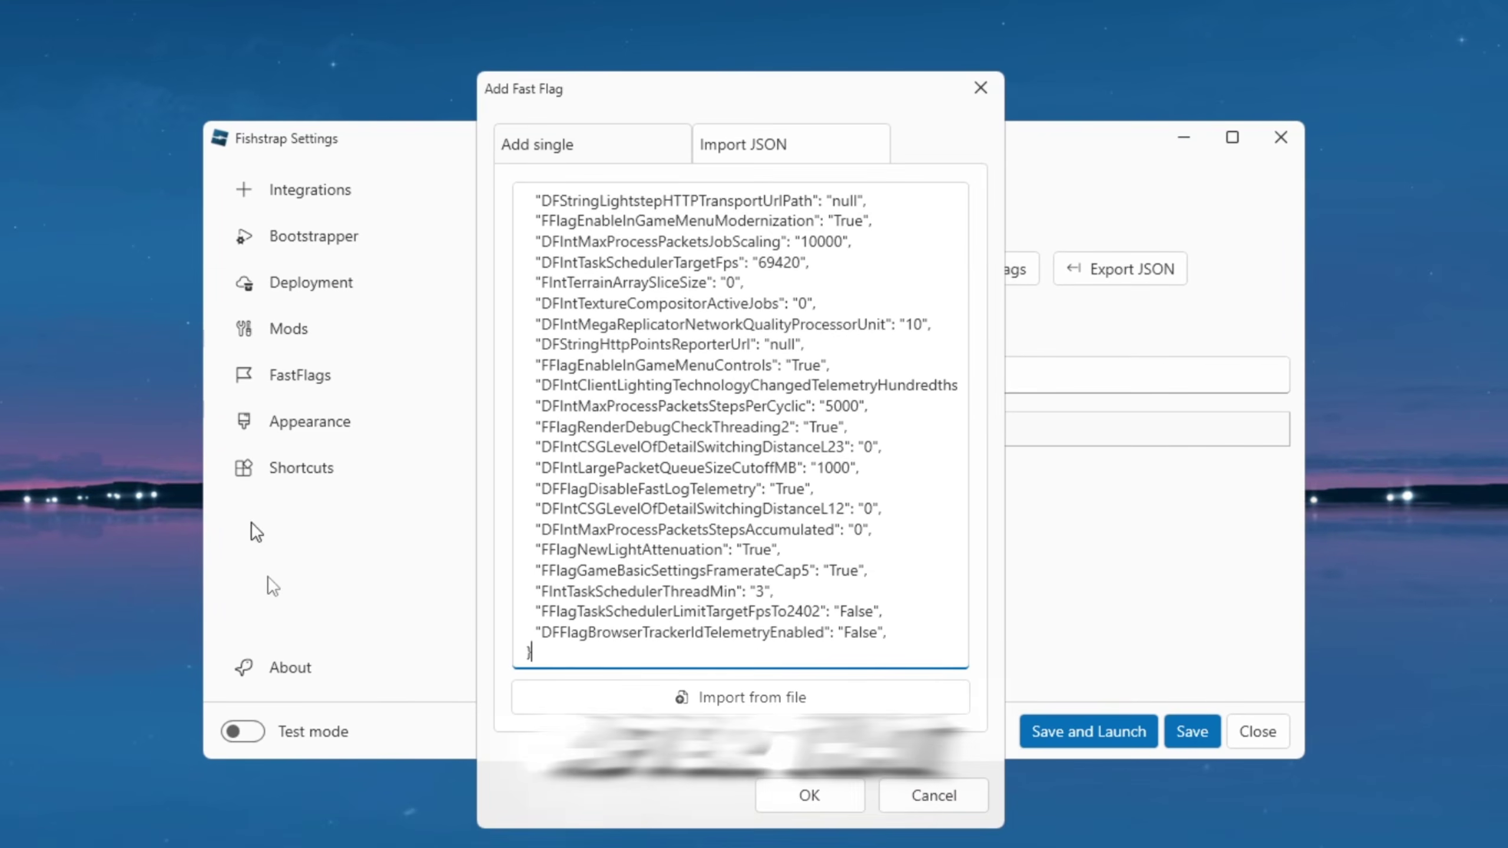
pyautogui.click(780, 808)
pyautogui.click(808, 551)
pyautogui.click(831, 594)
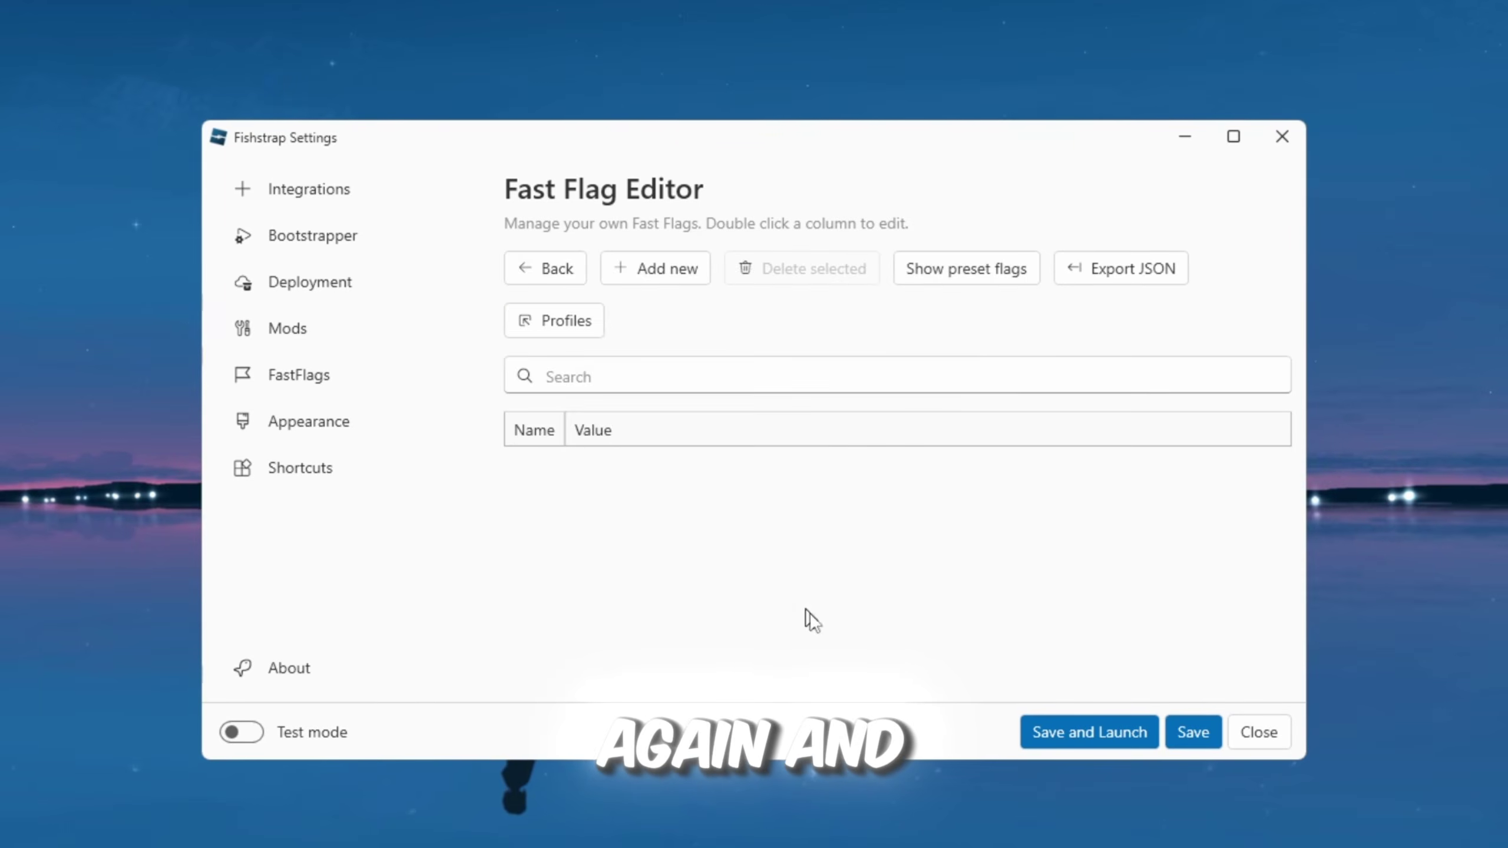
pyautogui.click(1185, 732)
pyautogui.scroll(-10, 976, 495)
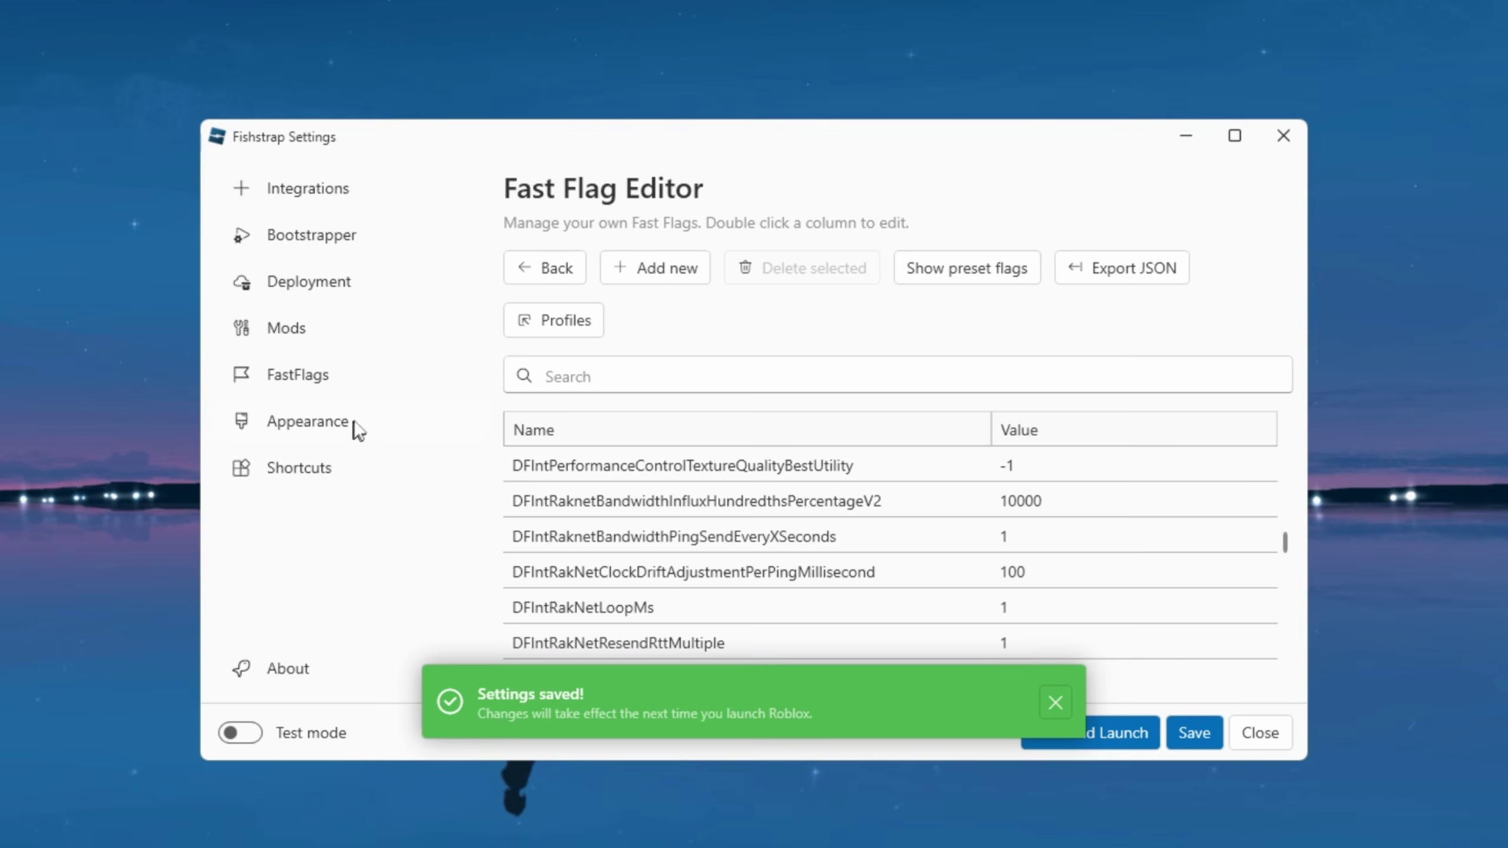
pyautogui.scroll(-5, 522, 511)
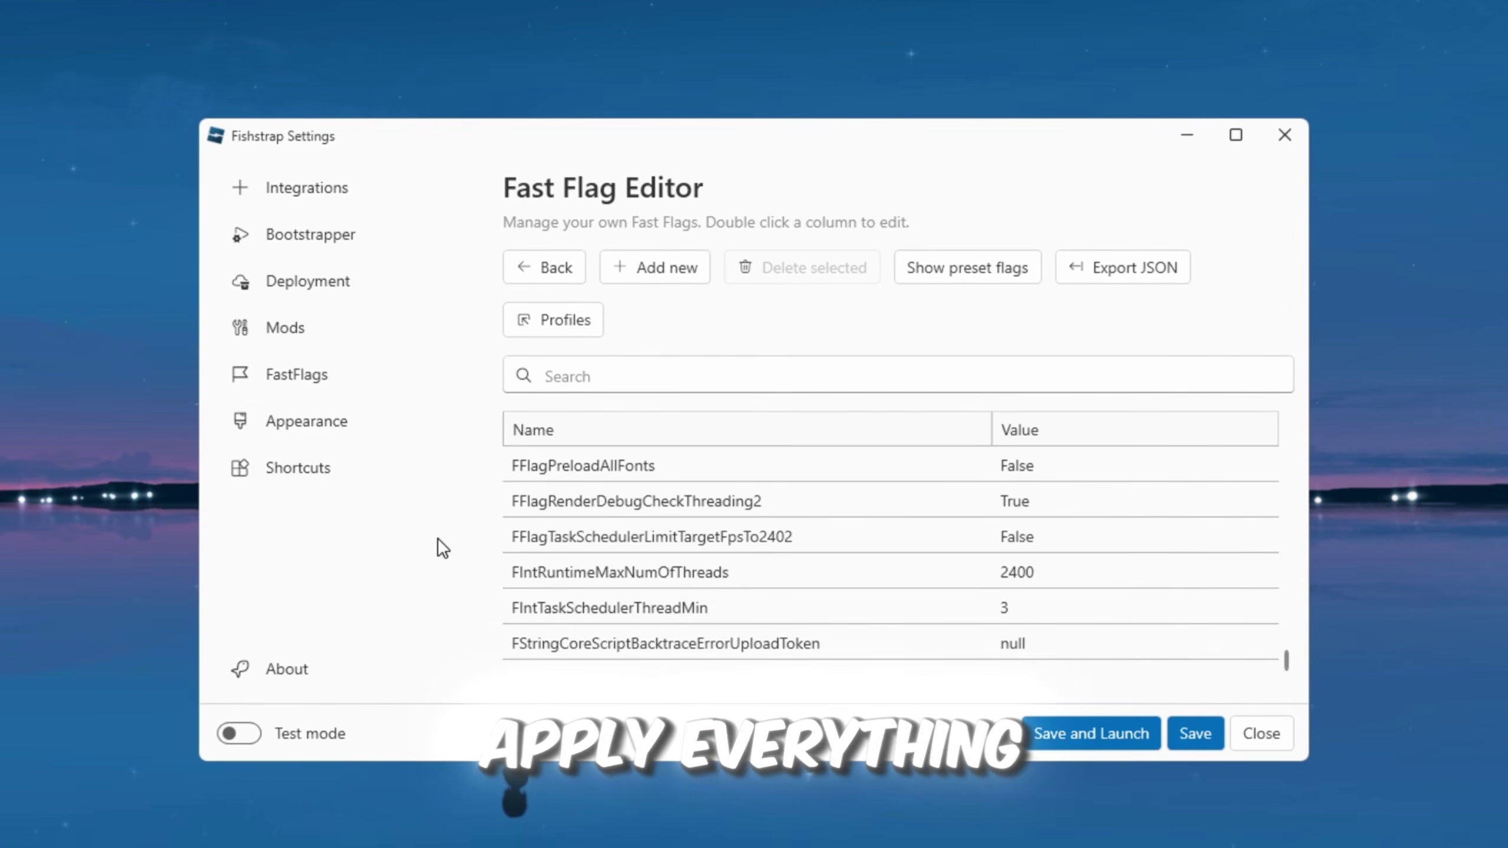
# - Return to the FastFlags presets and set Anti-aliasing quality (MSAA) to 1x under Rendering and Graphics
pyautogui.click(544, 267)
pyautogui.scroll(-3, 648, 460)
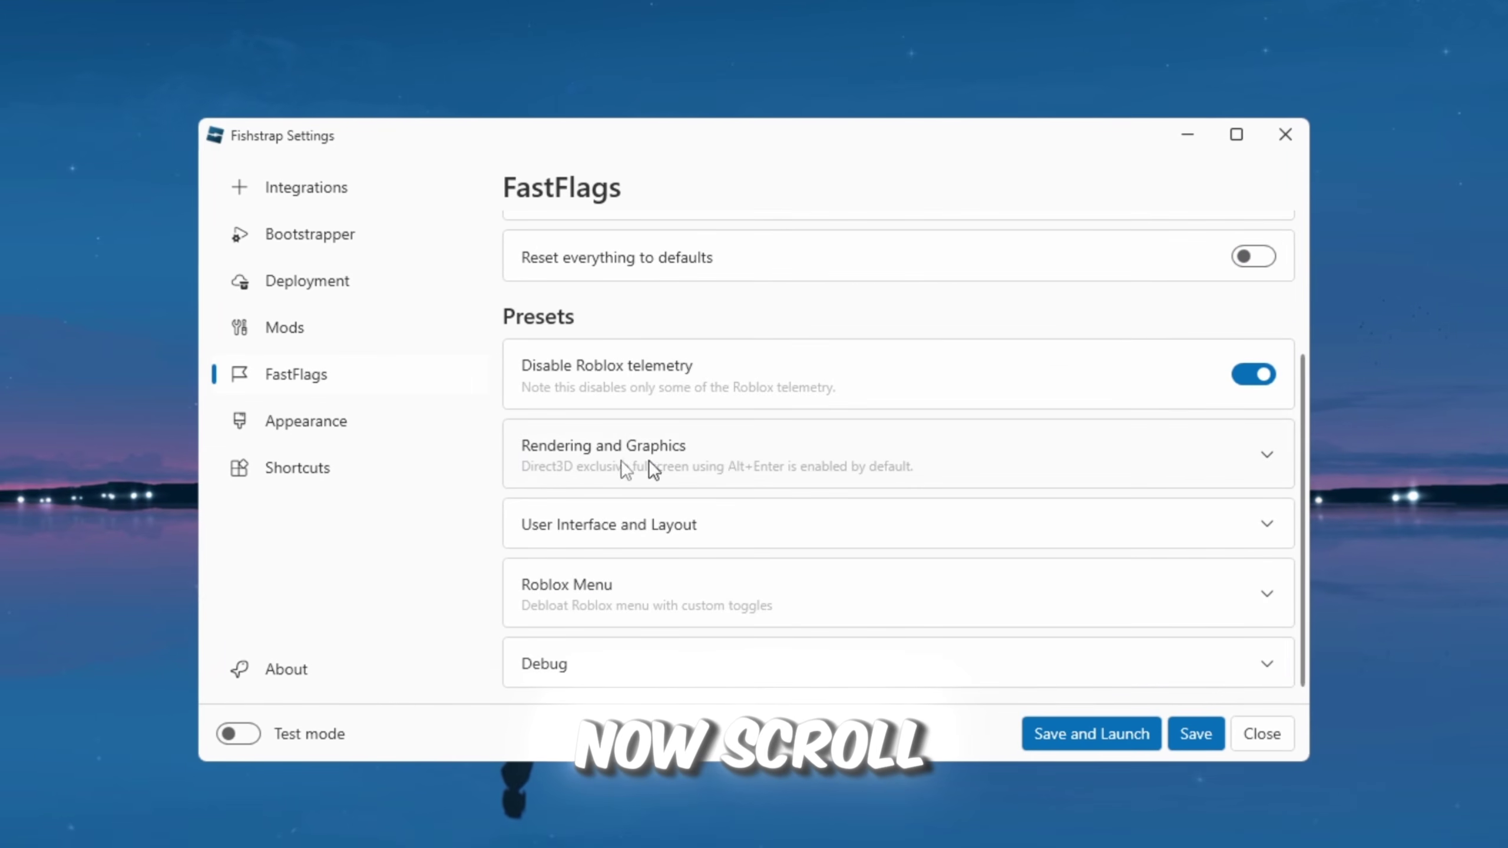
pyautogui.click(692, 458)
pyautogui.scroll(-2, 1106, 415)
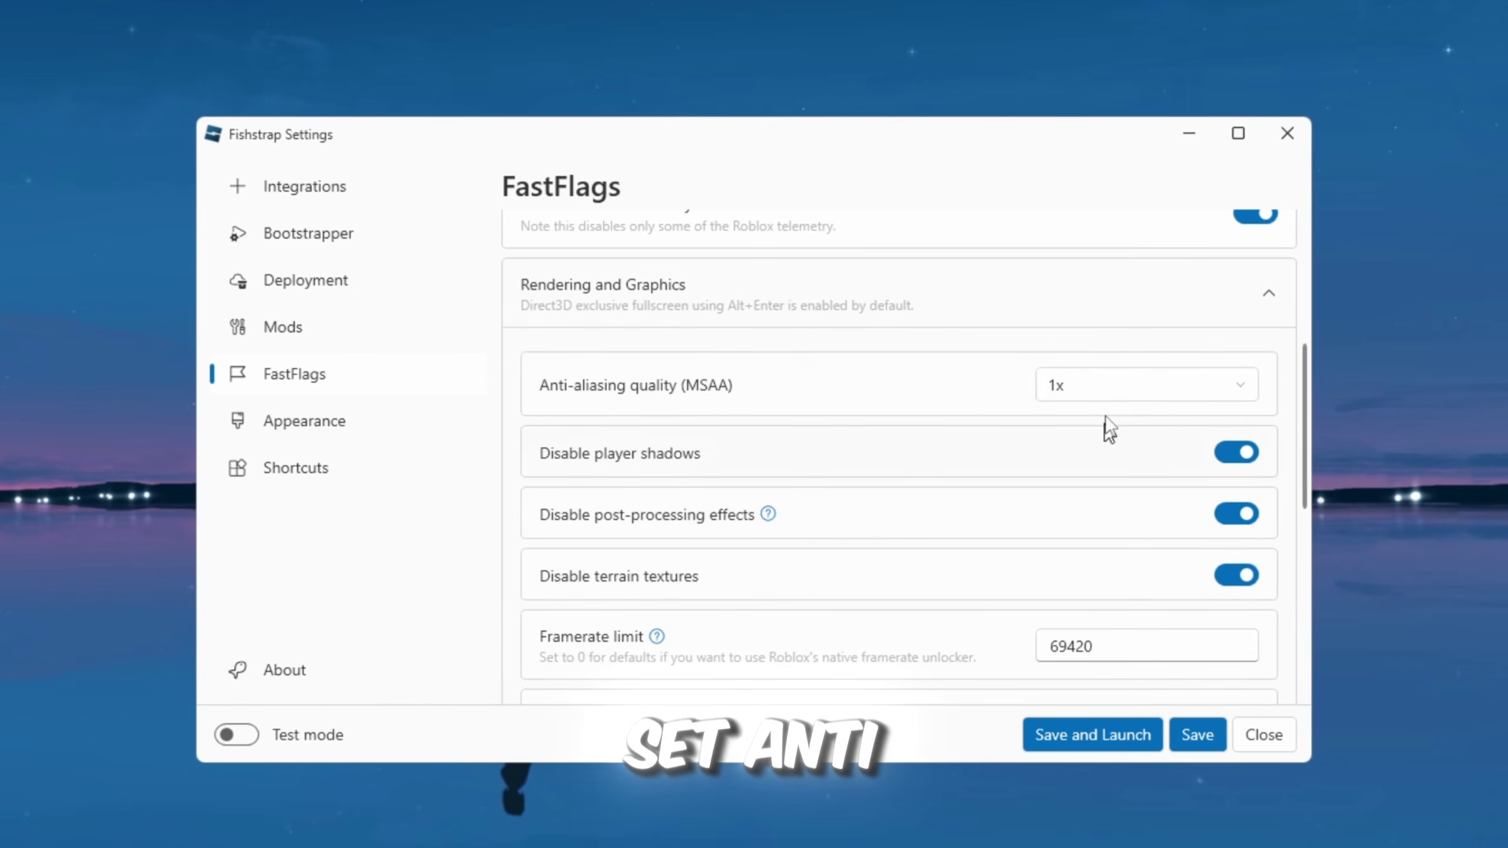
pyautogui.click(1101, 395)
pyautogui.click(1063, 482)
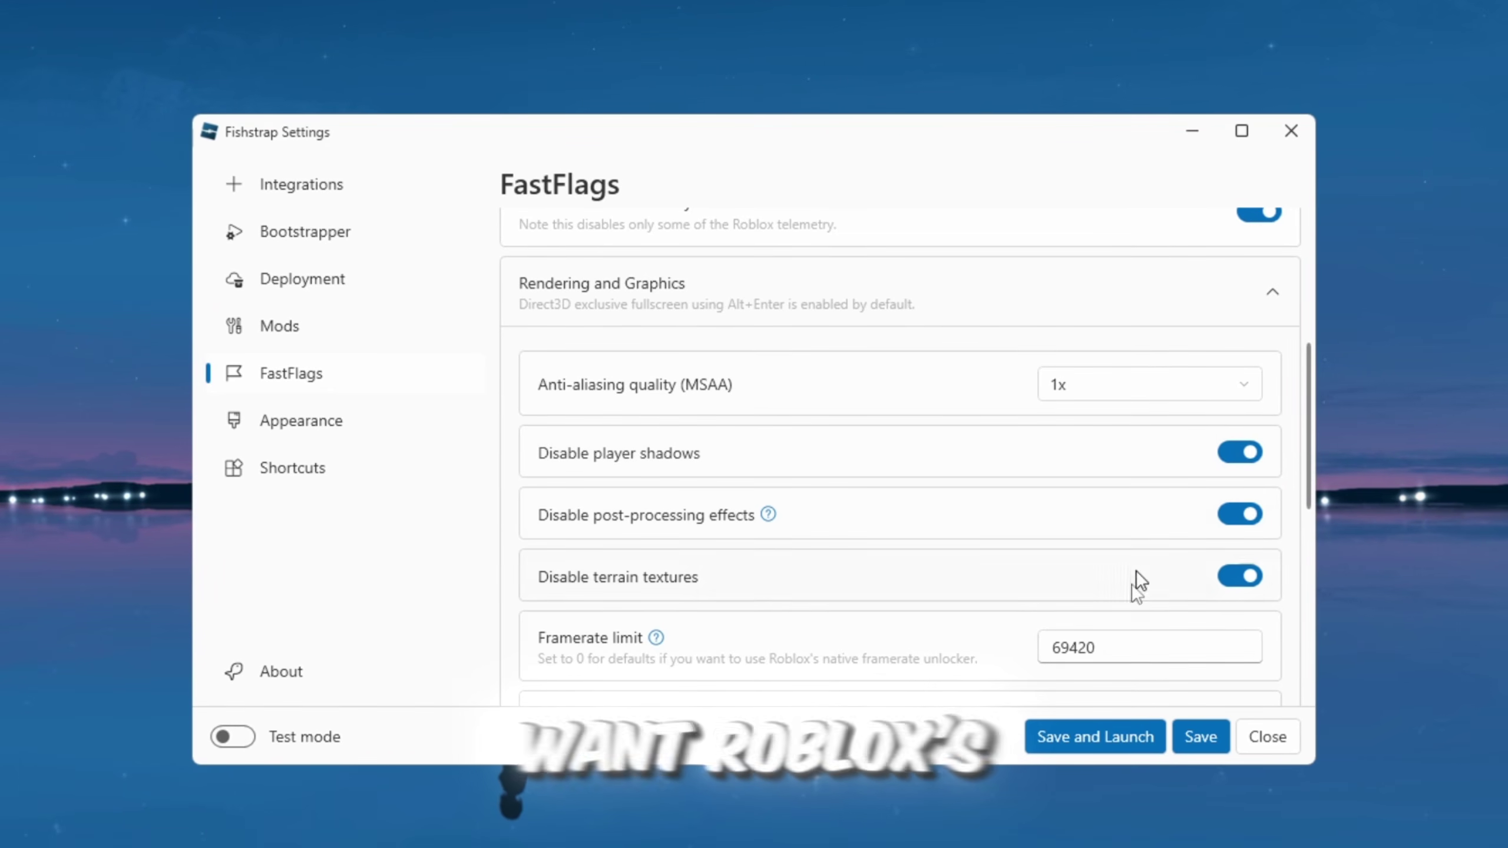
# - Highlight the Framerate limit value under Rendering and Graphics to examine it, without editing it
pyautogui.click(1046, 648)
pyautogui.doubleClick(1063, 649)
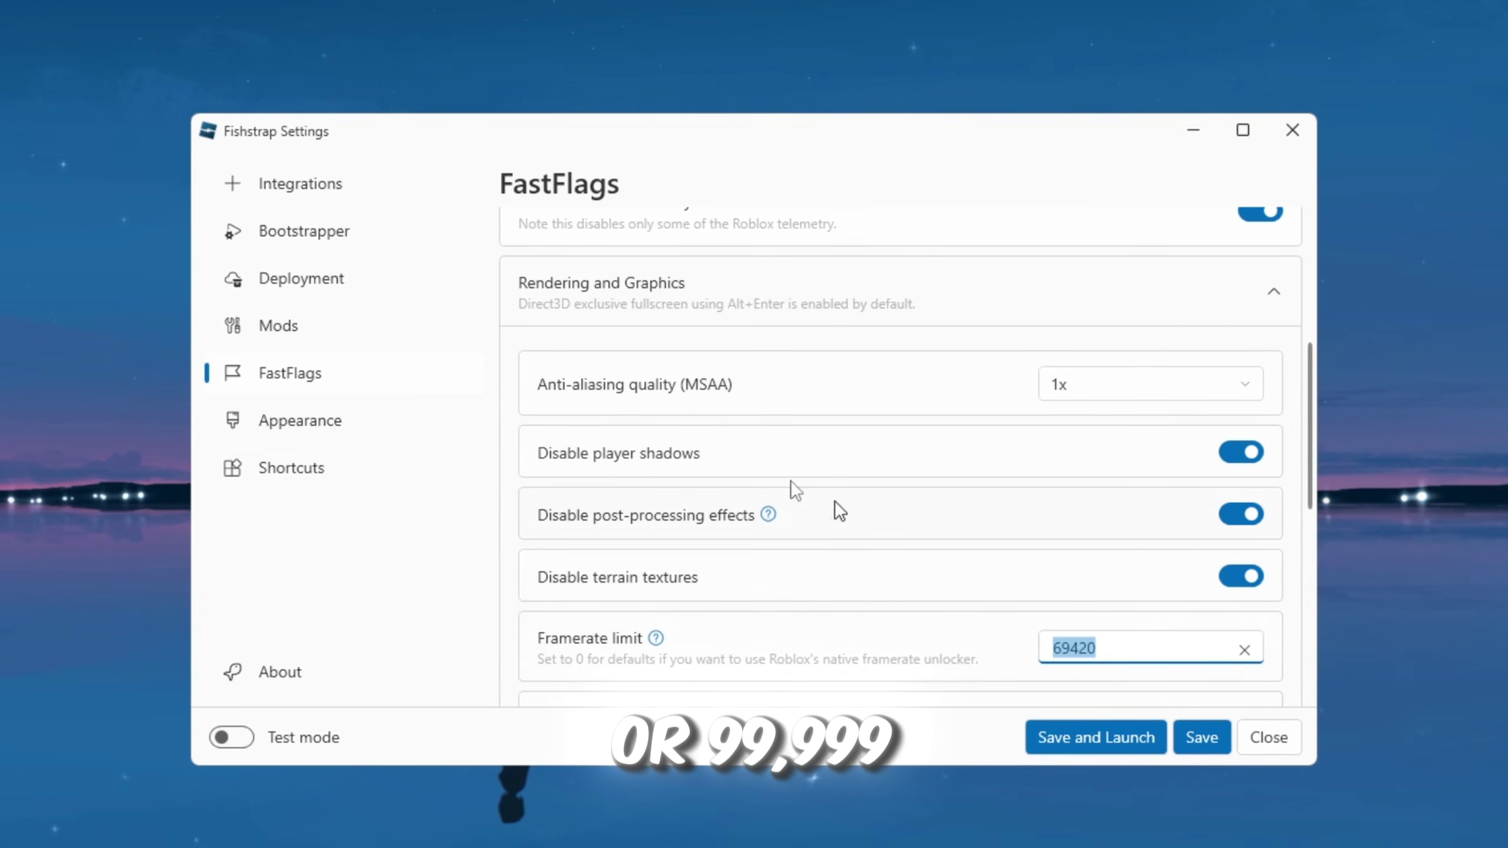
pyautogui.scroll(-1, 538, 597)
pyautogui.scroll(-1, 539, 598)
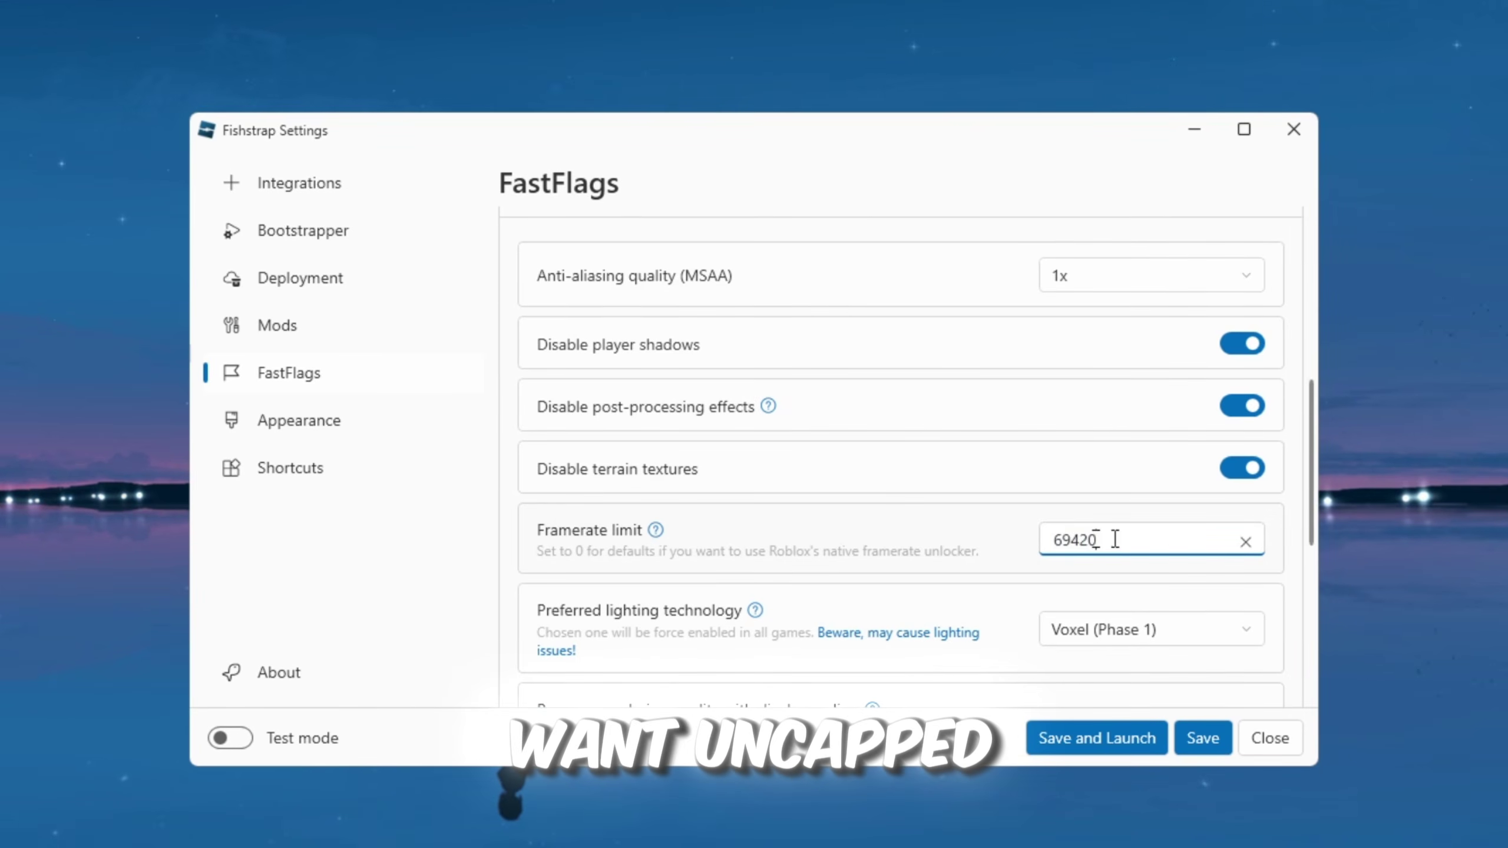
pyautogui.click(440, 521)
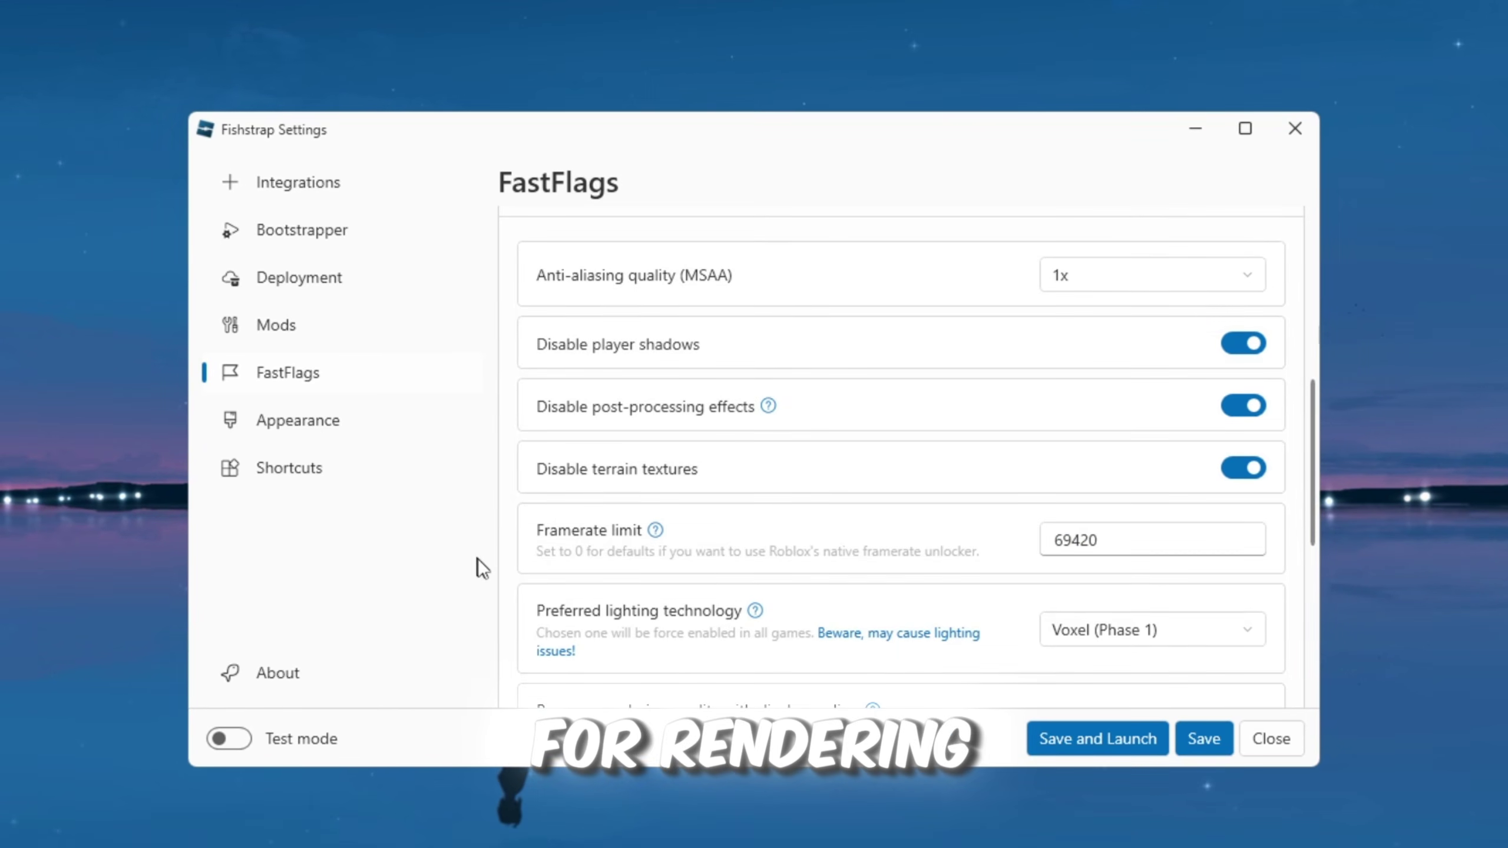
# - Set the rendering mode to Vulkan and the texture quality to Level 0 (Lowest) in the rendering presets
pyautogui.scroll(-5, 1064, 617)
pyautogui.click(1118, 479)
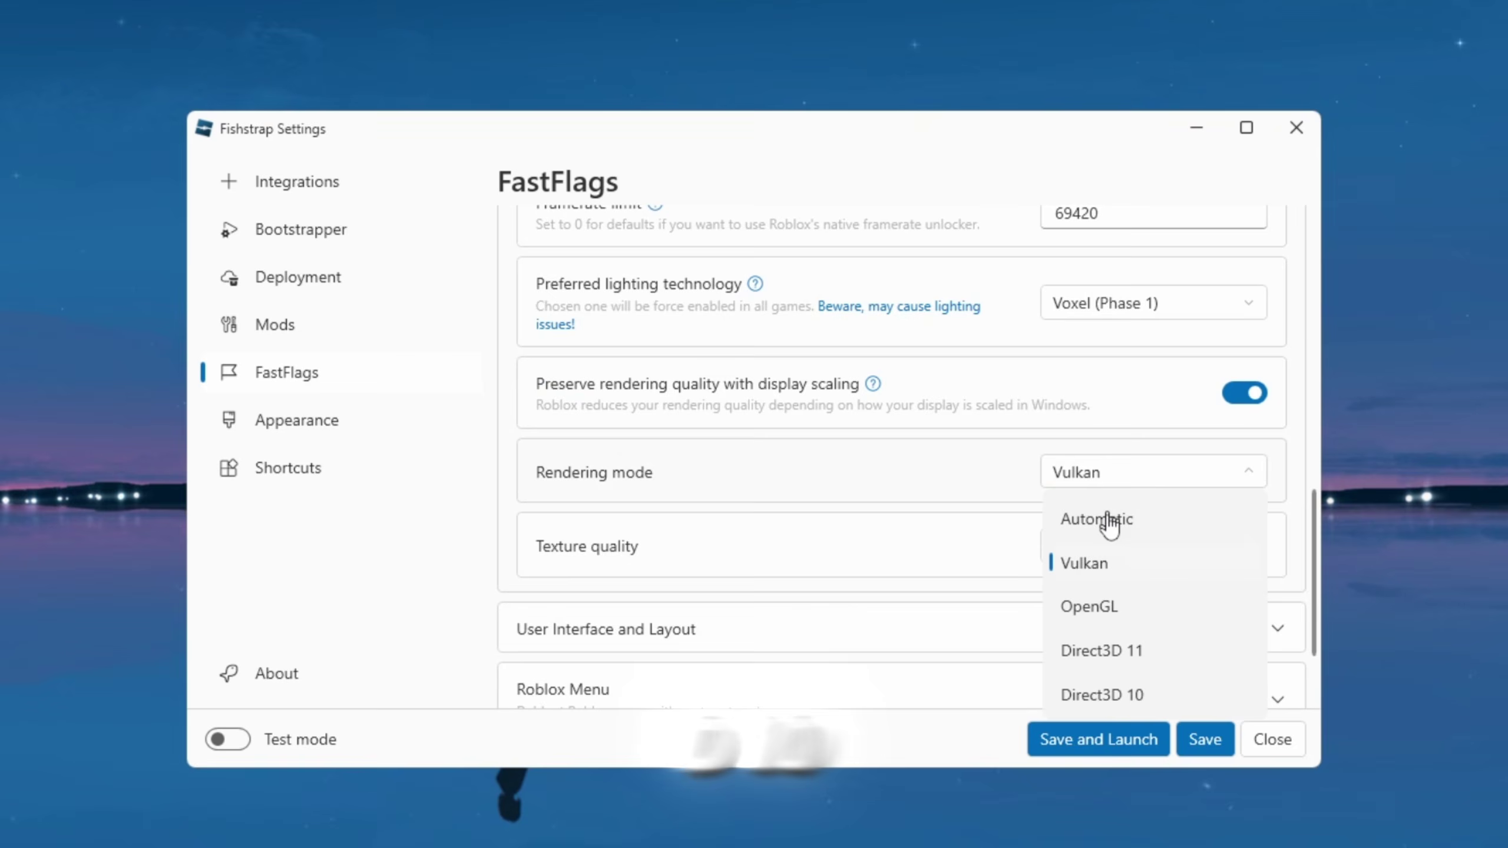
pyautogui.click(1104, 563)
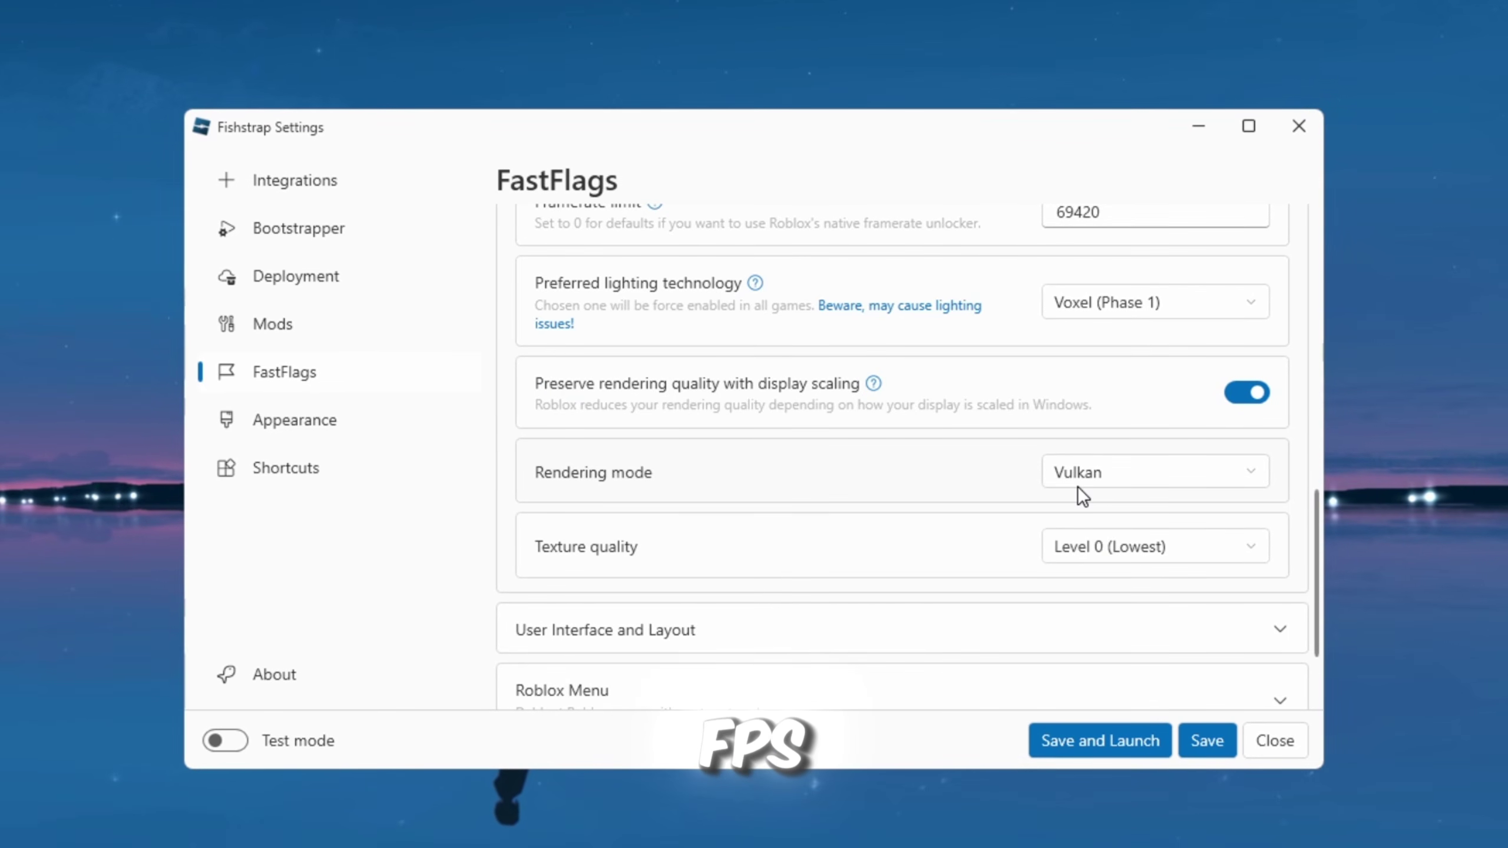
pyautogui.click(1159, 551)
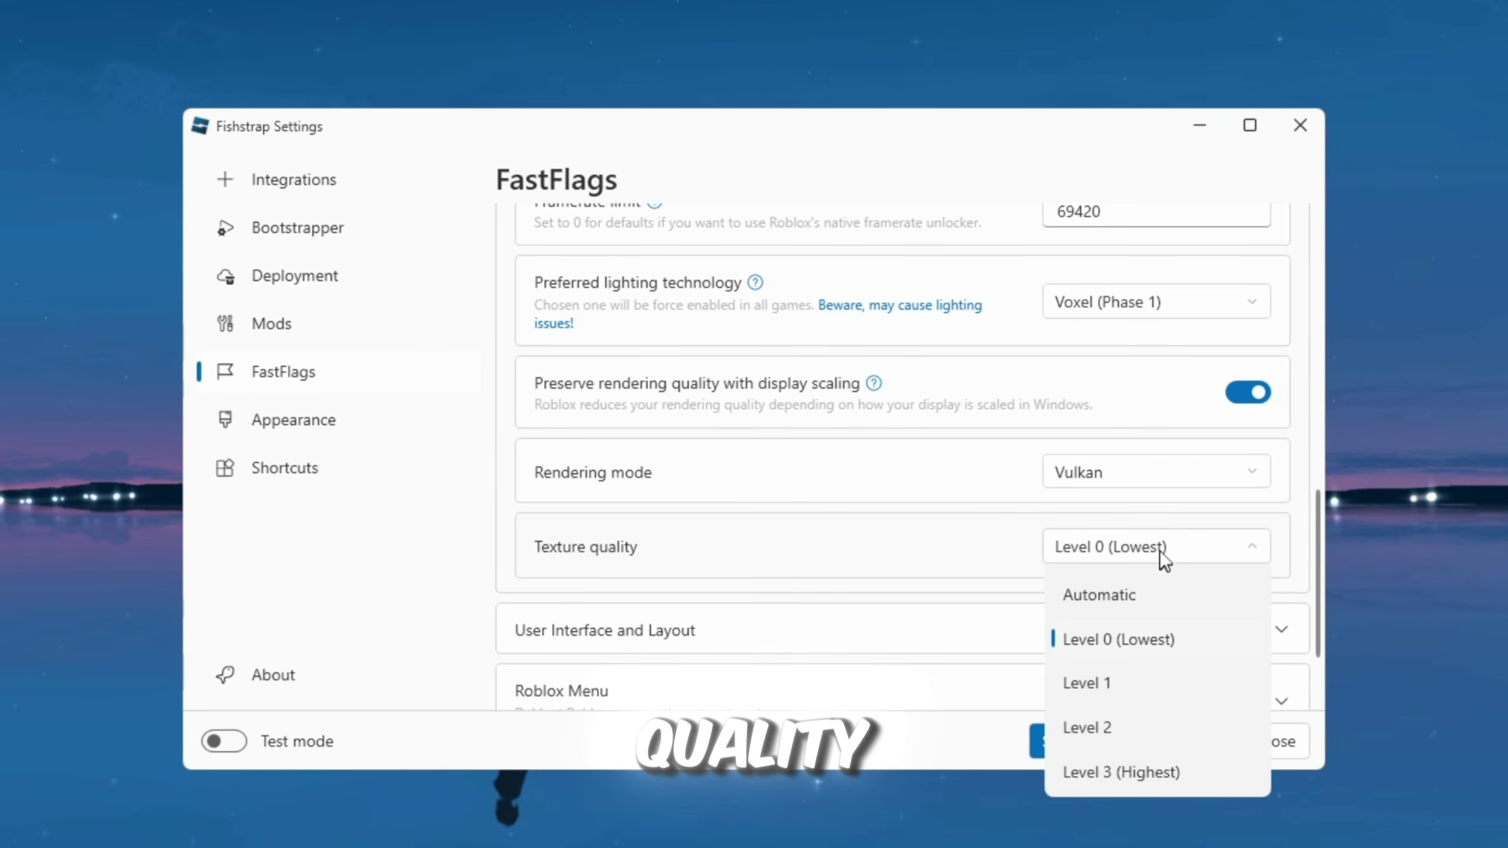
pyautogui.click(1122, 641)
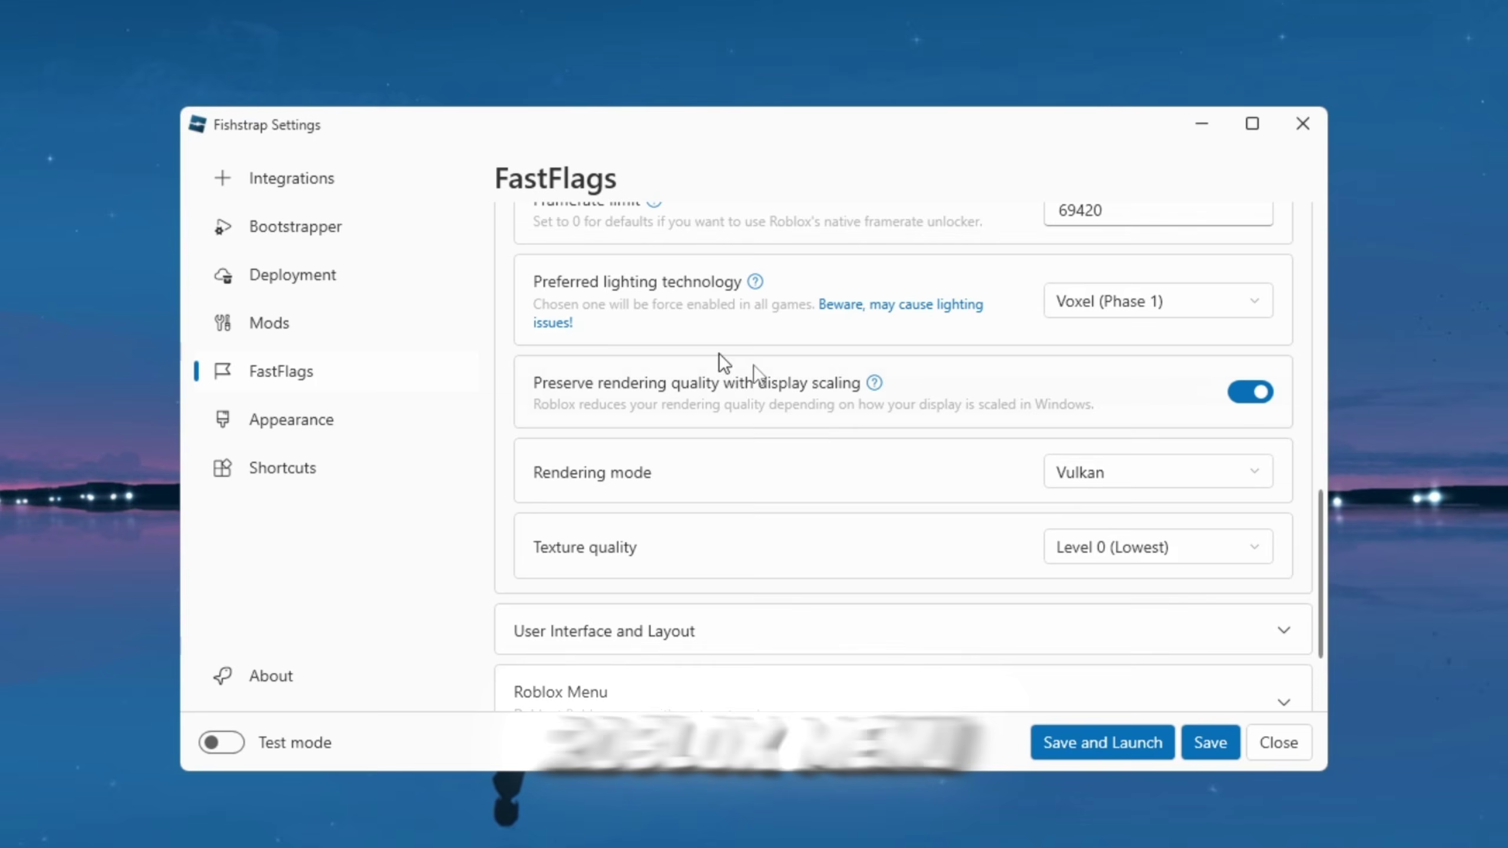
# - Expand the Roblox Menu section of the FastFlags presets, look over its debloat toggles and collapse it again
pyautogui.scroll(-2, 733, 622)
pyautogui.click(738, 596)
pyautogui.scroll(-6, 657, 640)
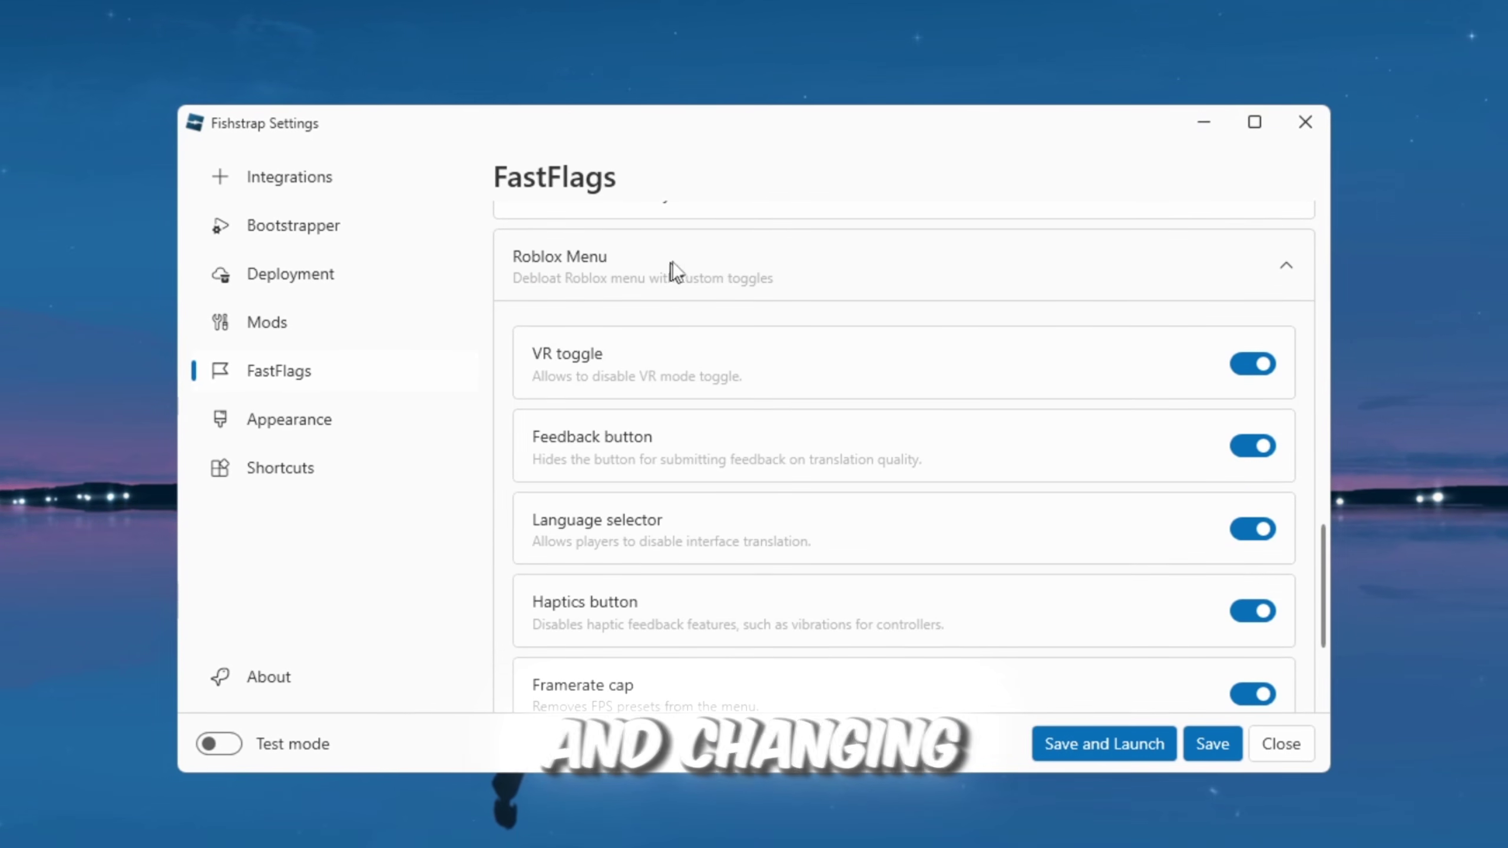
pyautogui.click(674, 269)
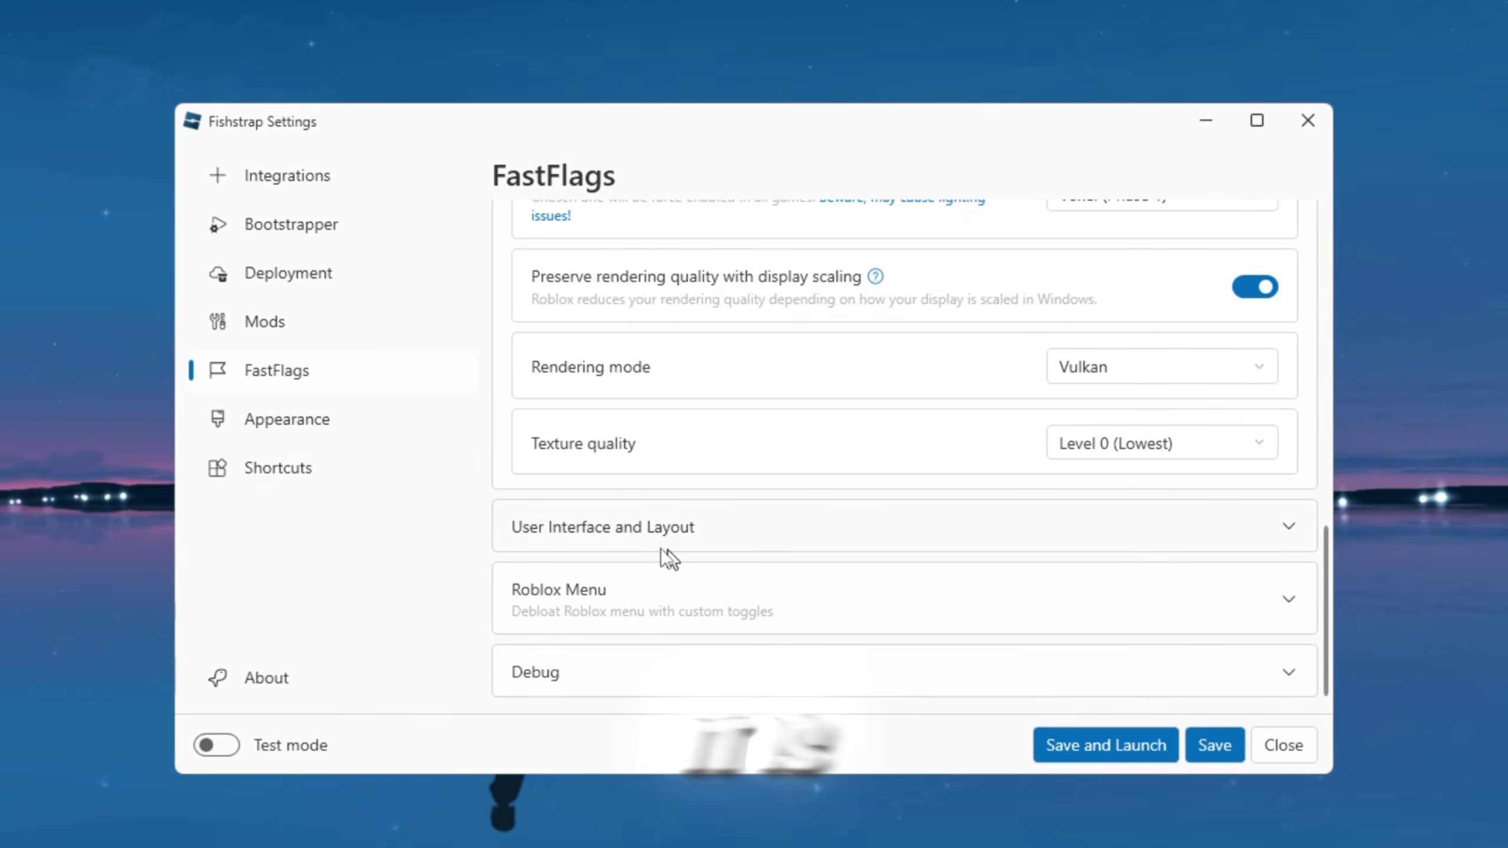
# - Look through the Appearance options, including bootstrapper style and icon, and go back over the FastFlags rendering presets
pyautogui.click(228, 423)
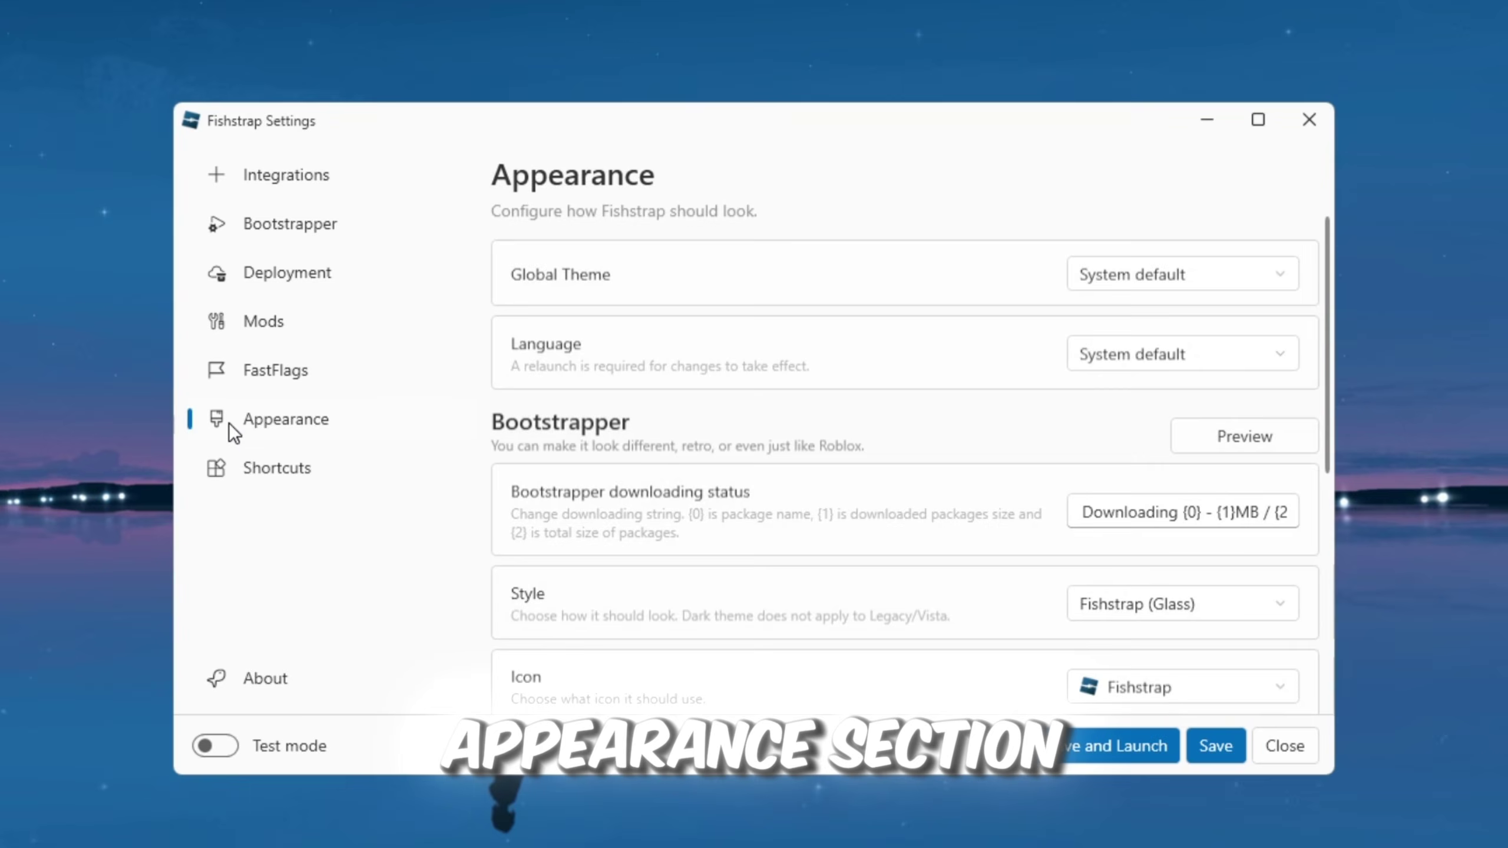
pyautogui.scroll(-5, 720, 570)
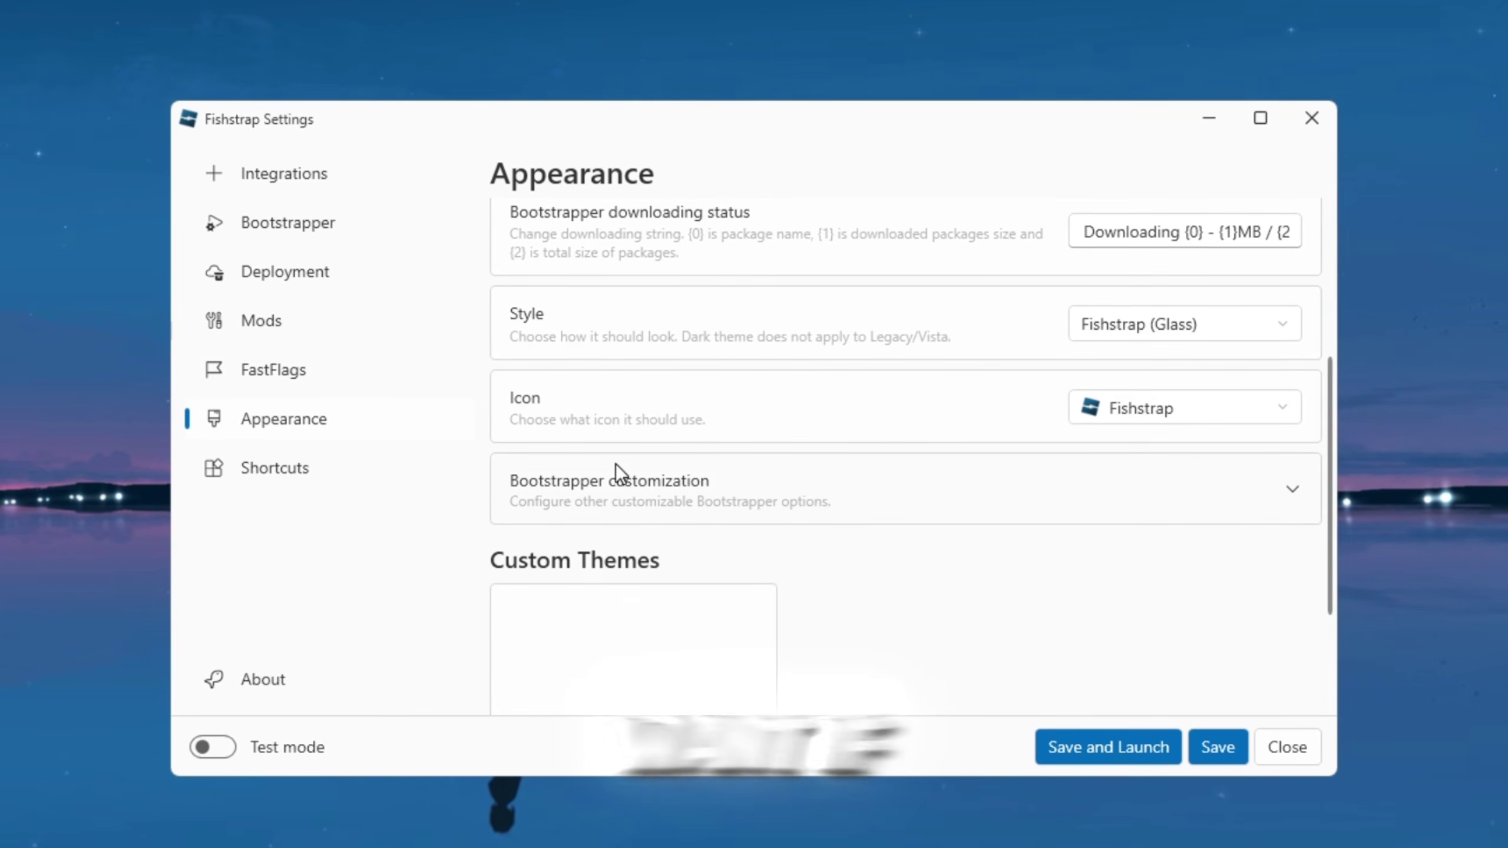
pyautogui.scroll(1, 737, 350)
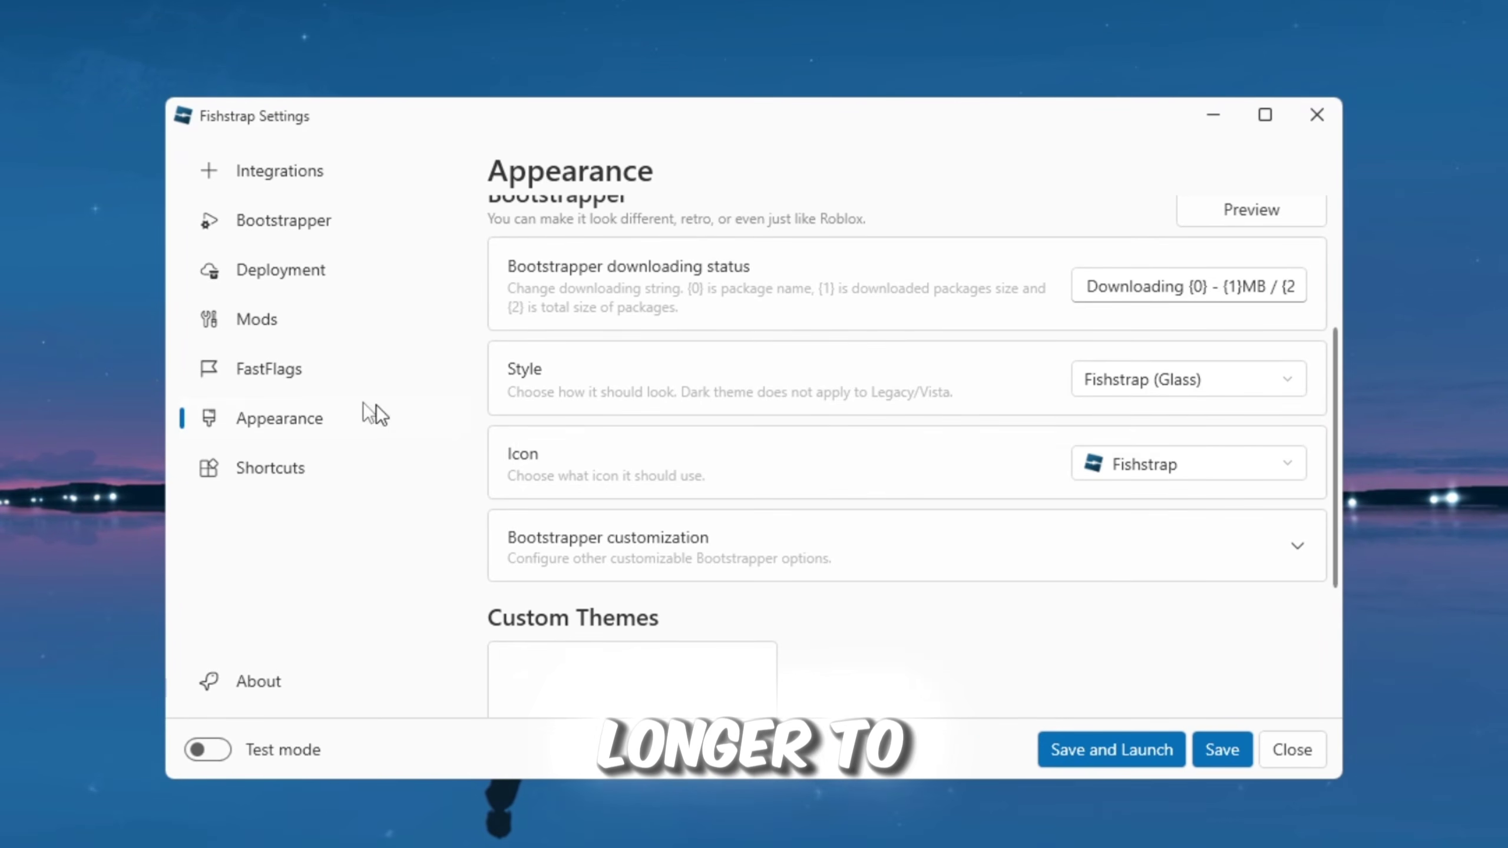
pyautogui.click(263, 377)
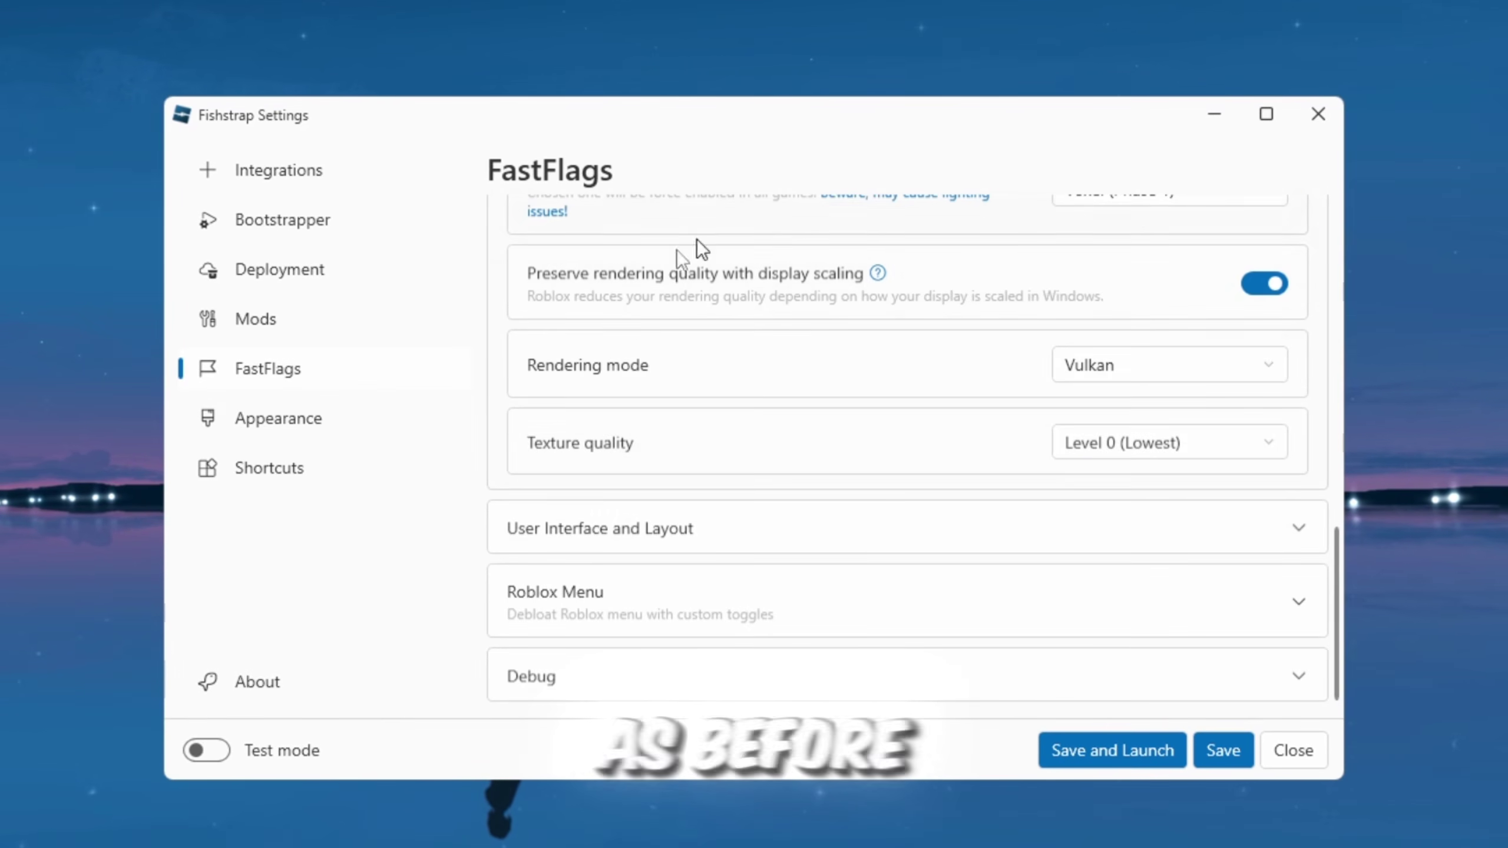
pyautogui.scroll(6, 862, 523)
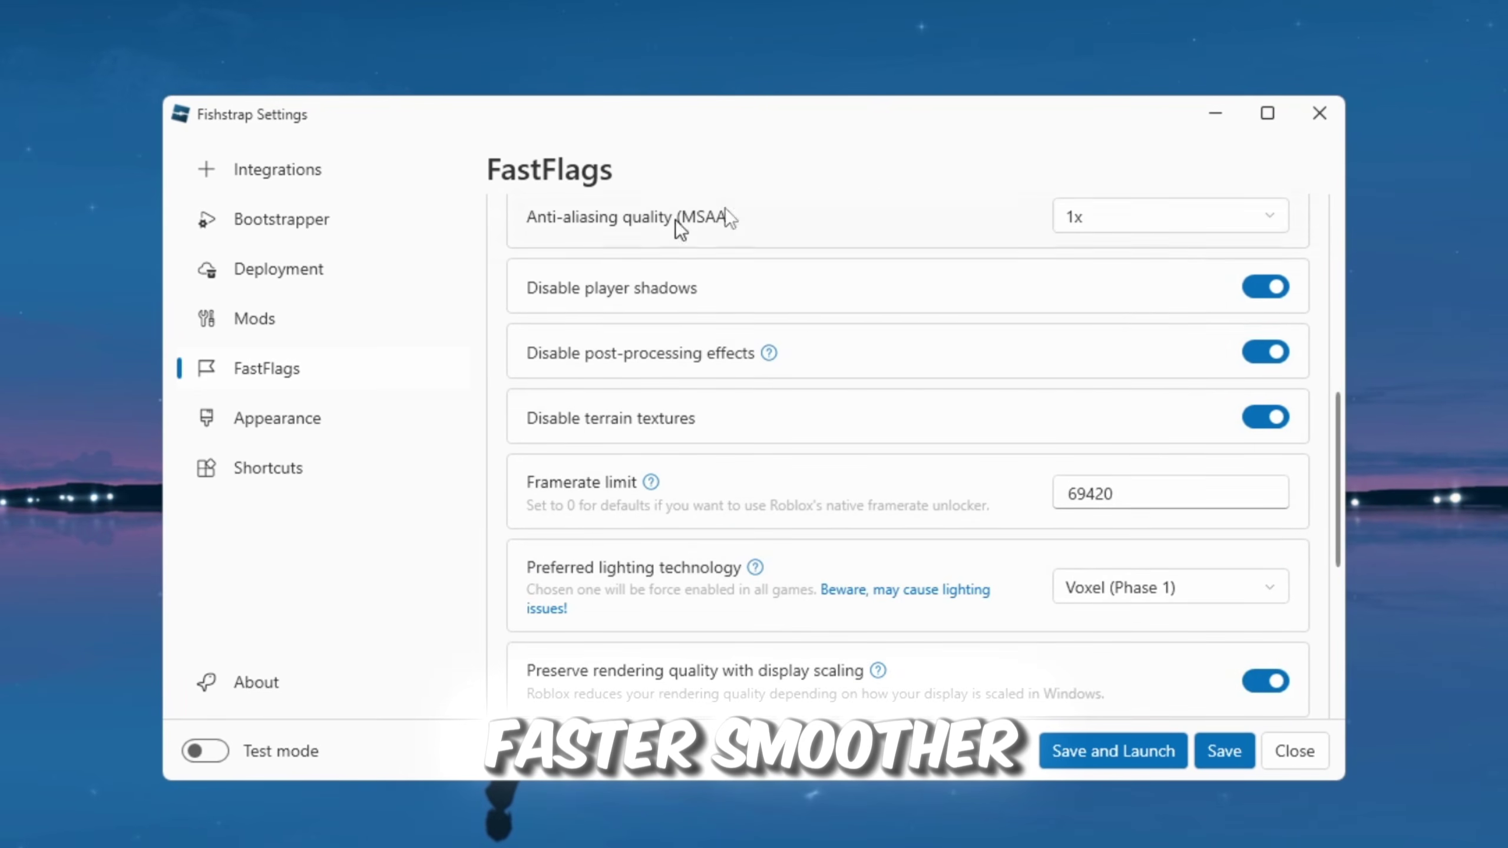
pyautogui.scroll(8, 675, 219)
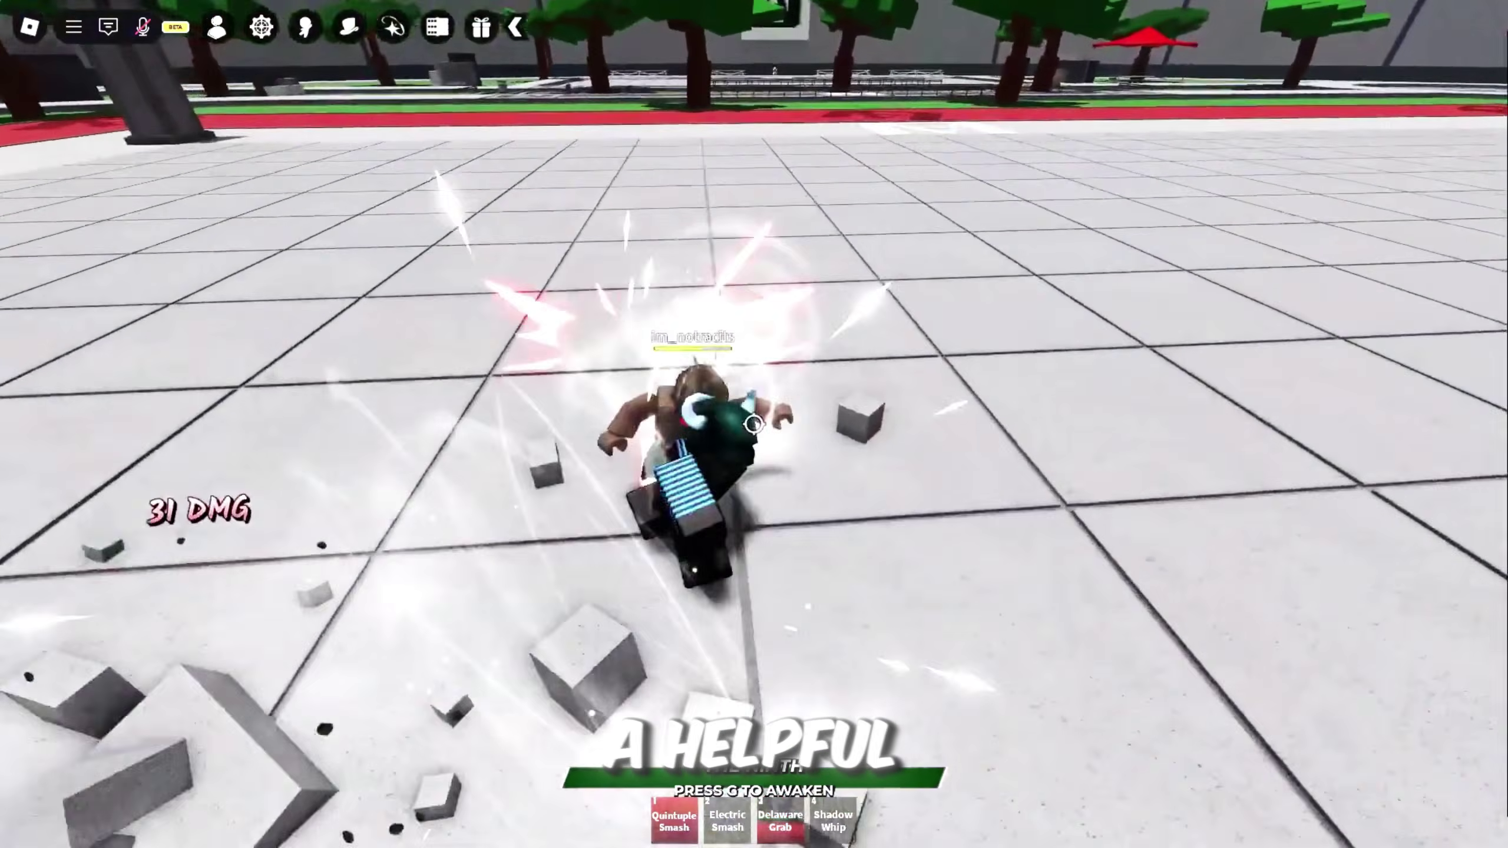
pyautogui.click(754, 424)
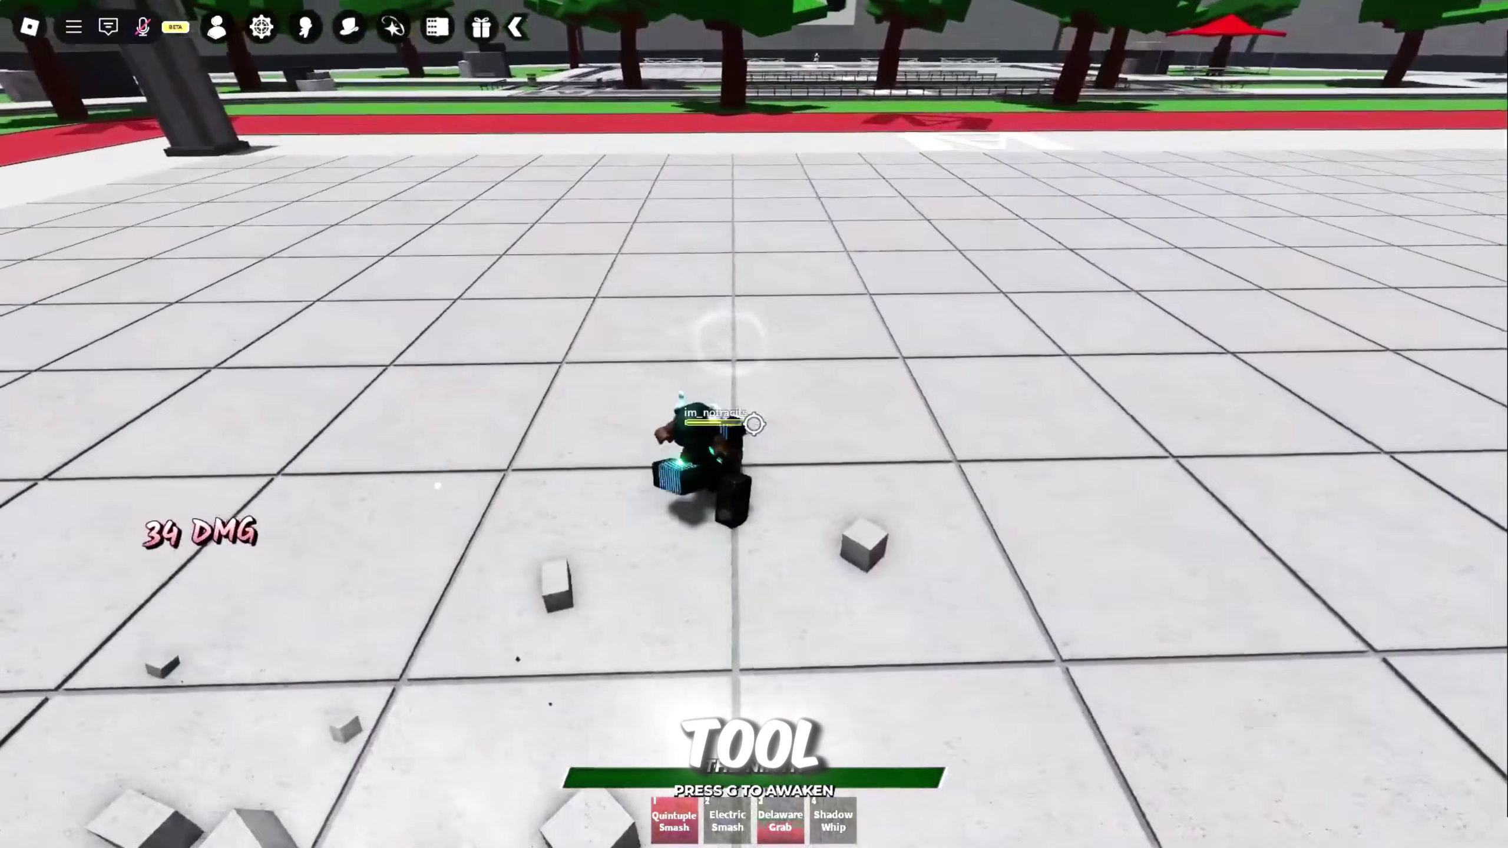
pyautogui.click(754, 424)
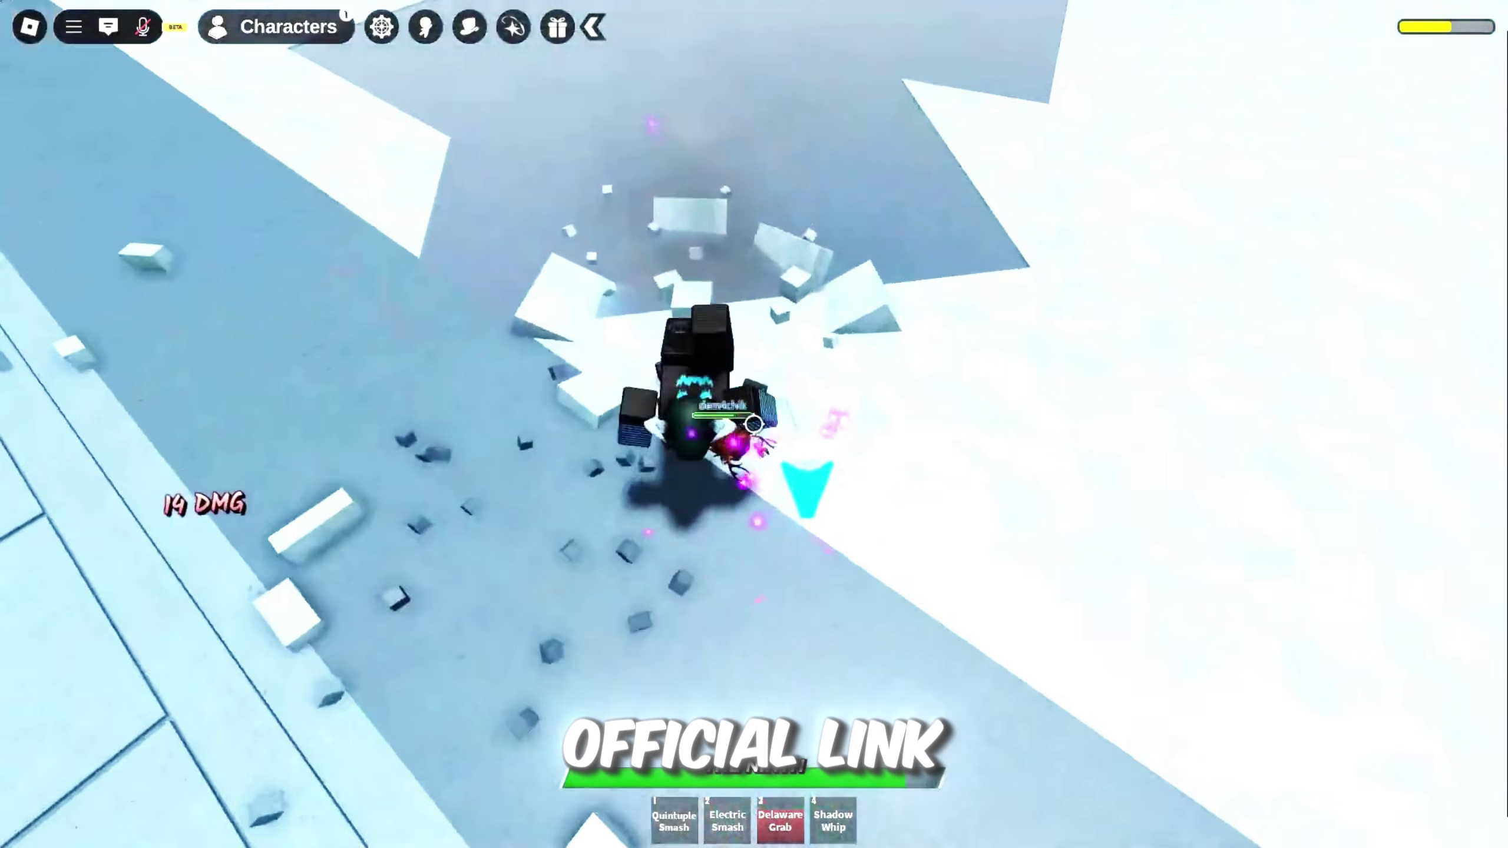
pyautogui.click(754, 424)
pyautogui.click(754, 424)
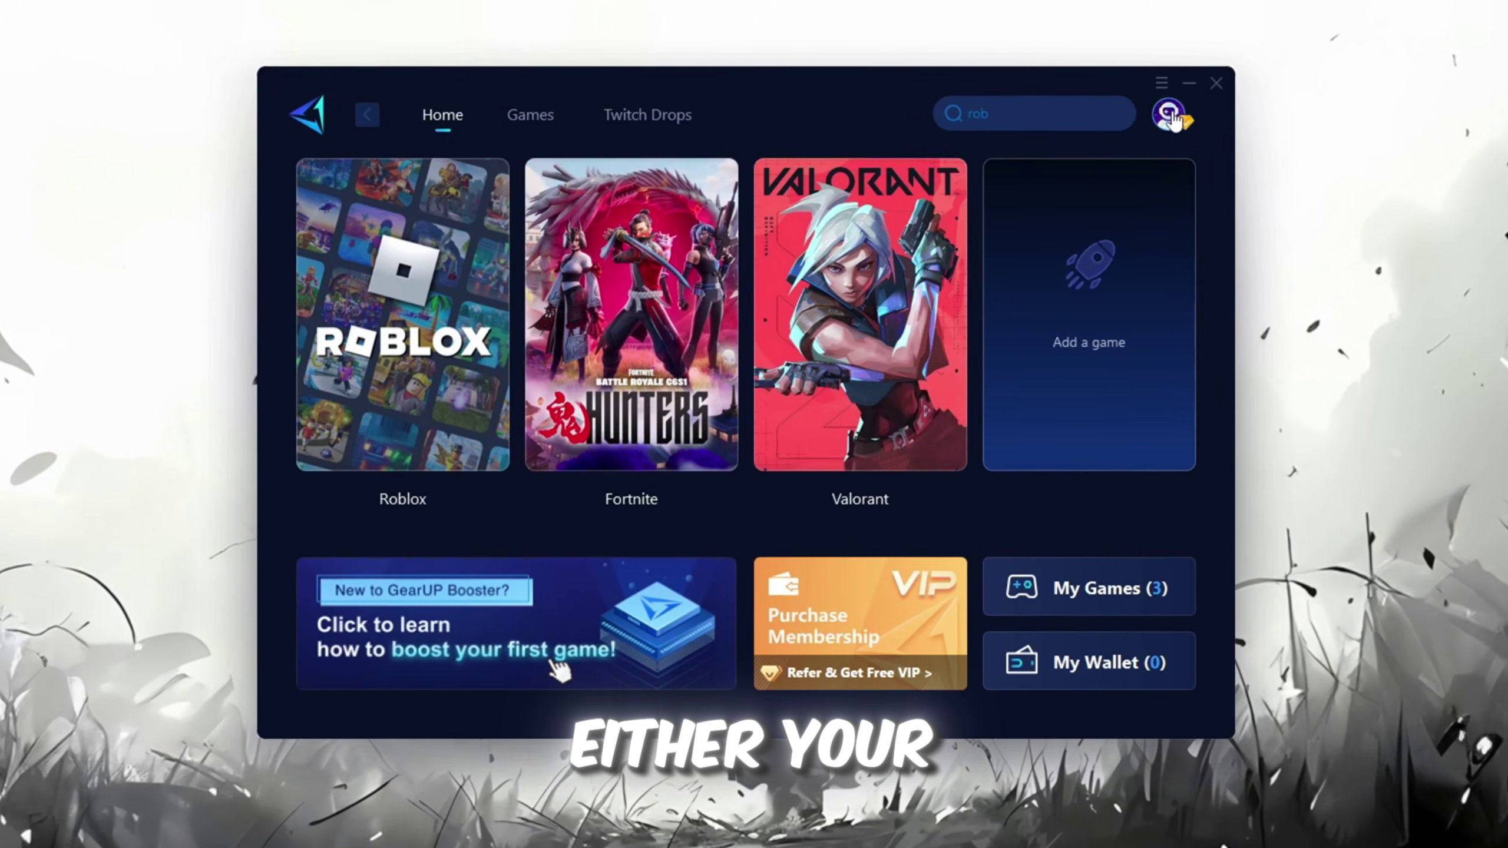
# - Switch to GearUP Booster and start boosting Roblox from the home page
pyautogui.click(1164, 116)
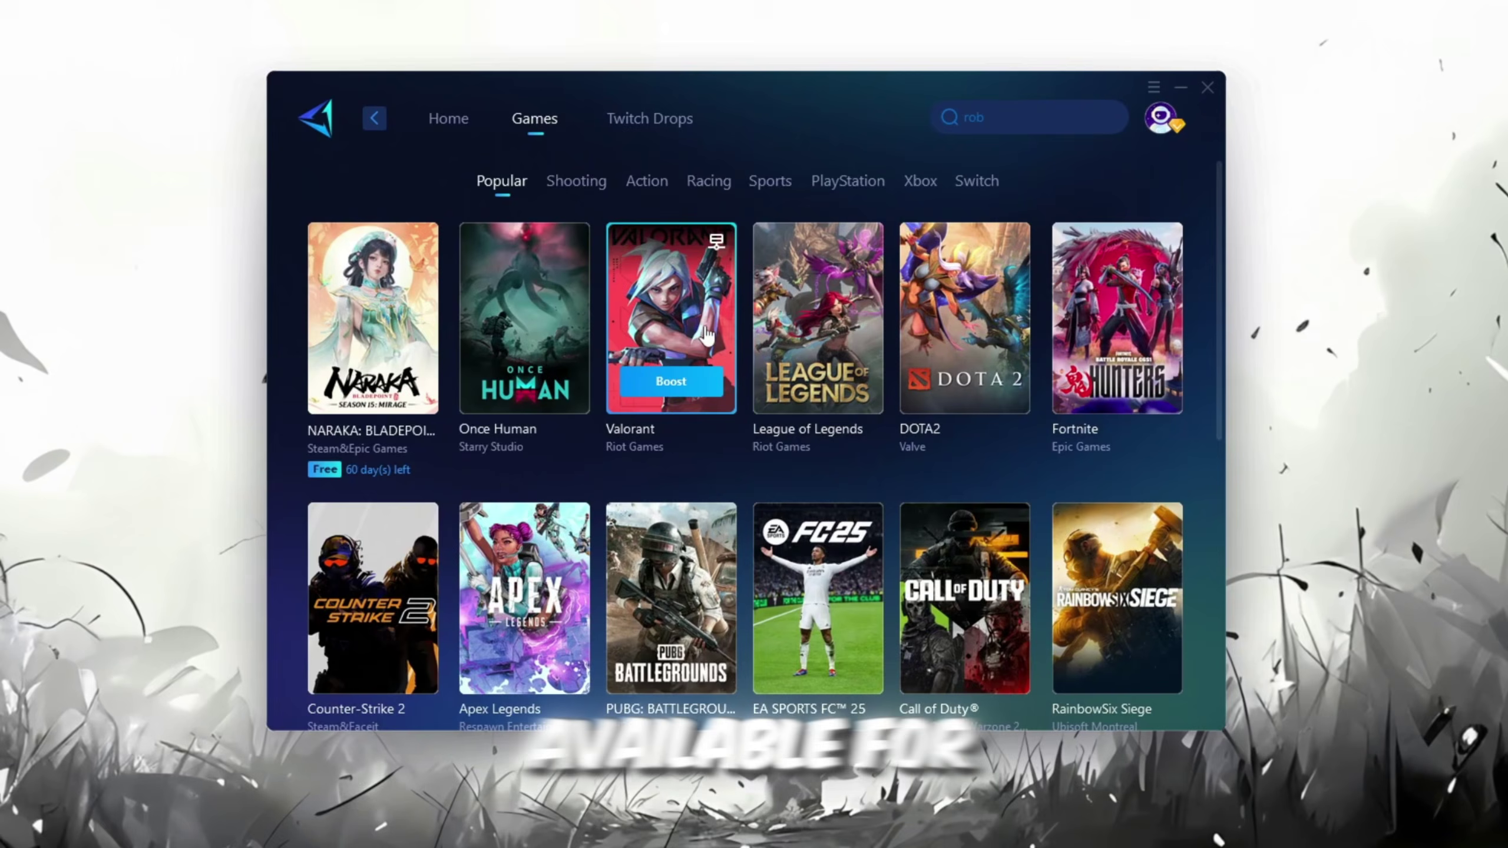
pyautogui.click(450, 120)
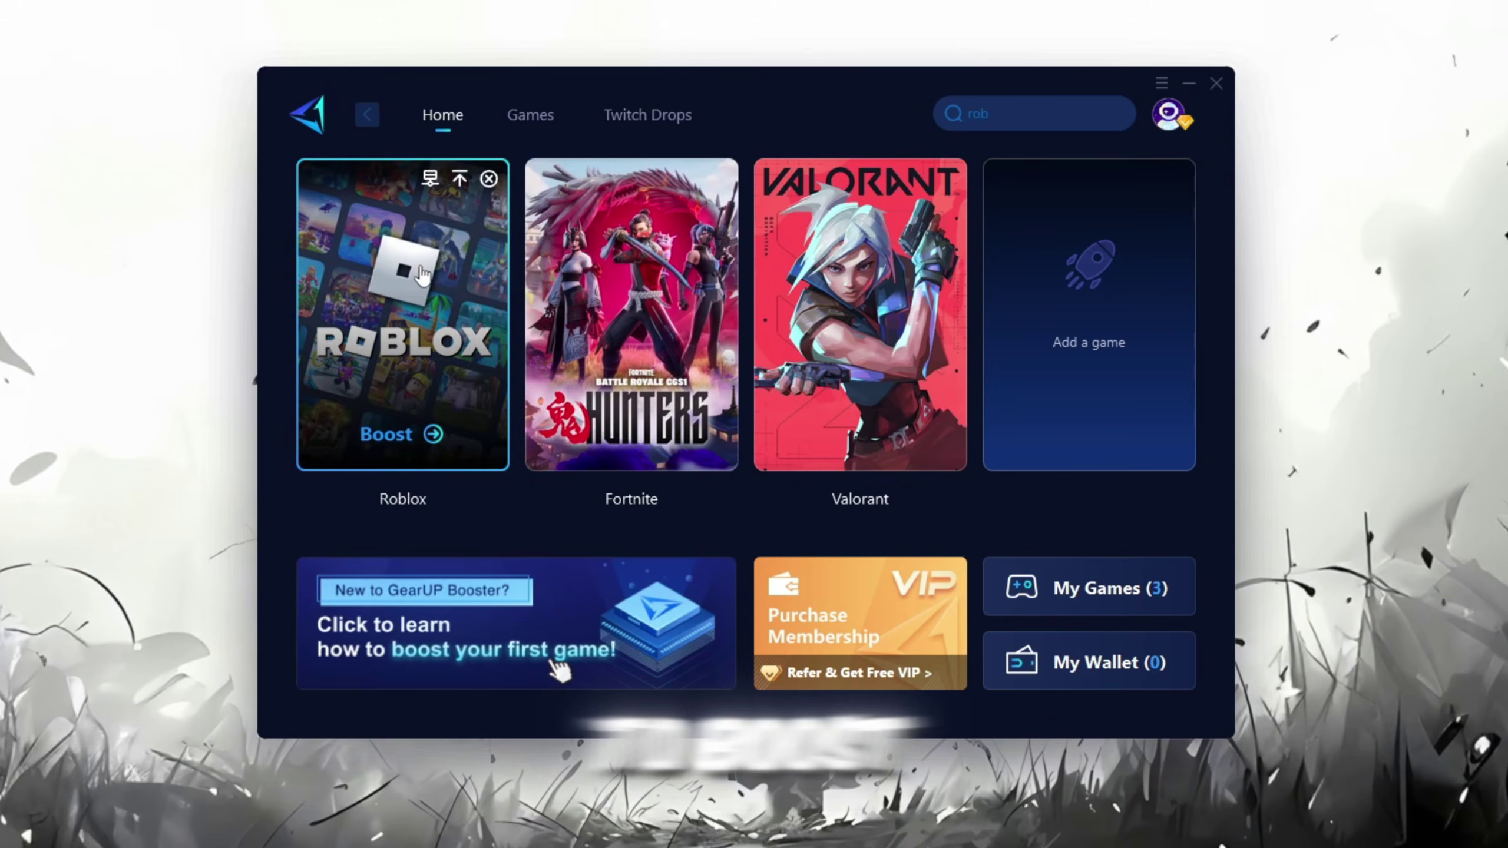
pyautogui.click(401, 440)
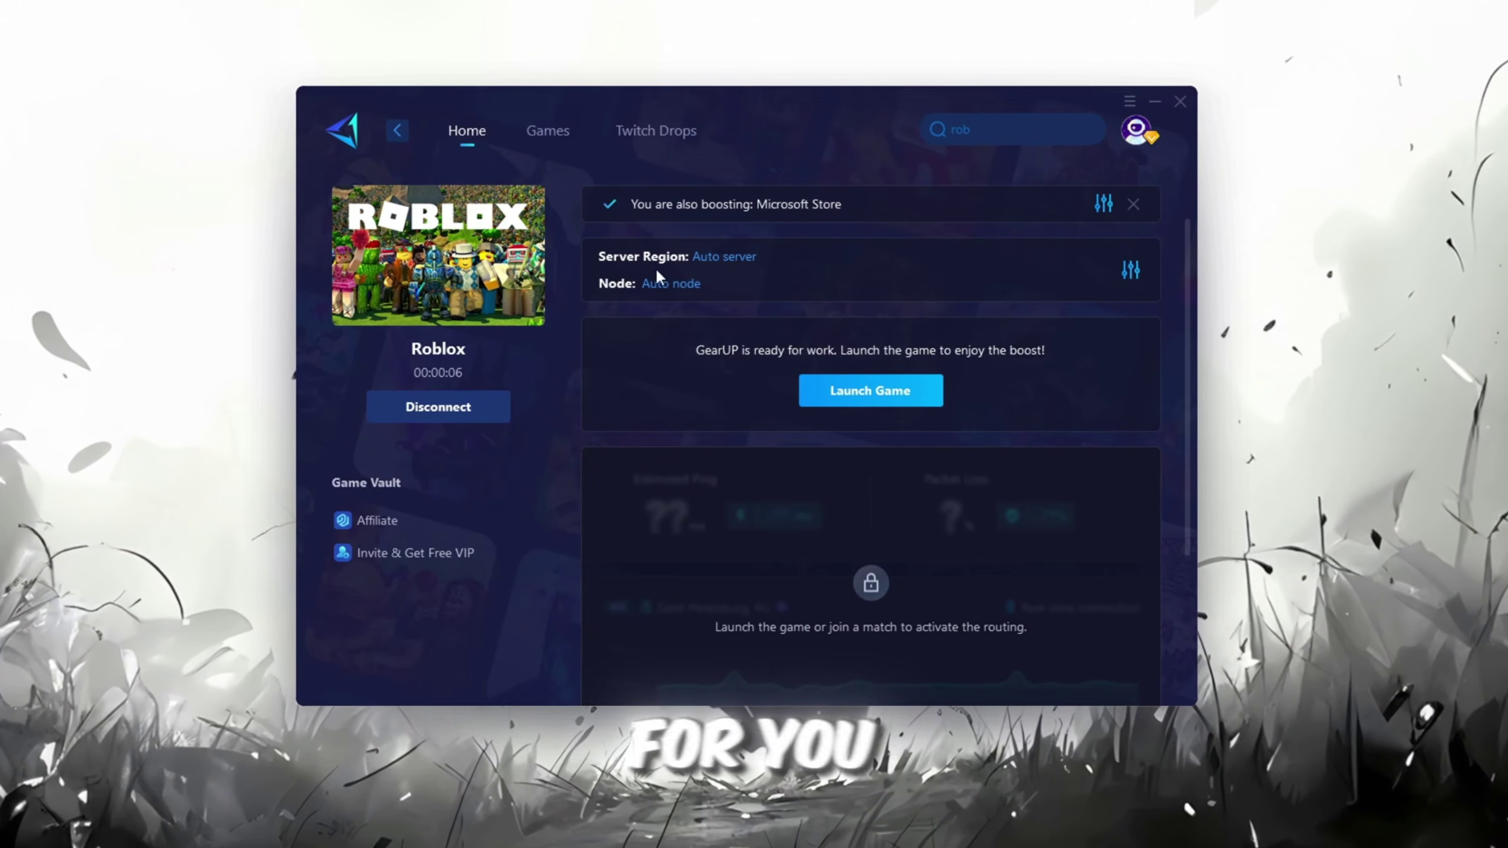
# - Examine the available game server regions and nodes for the Roblox boost without choosing any of them
pyautogui.click(726, 258)
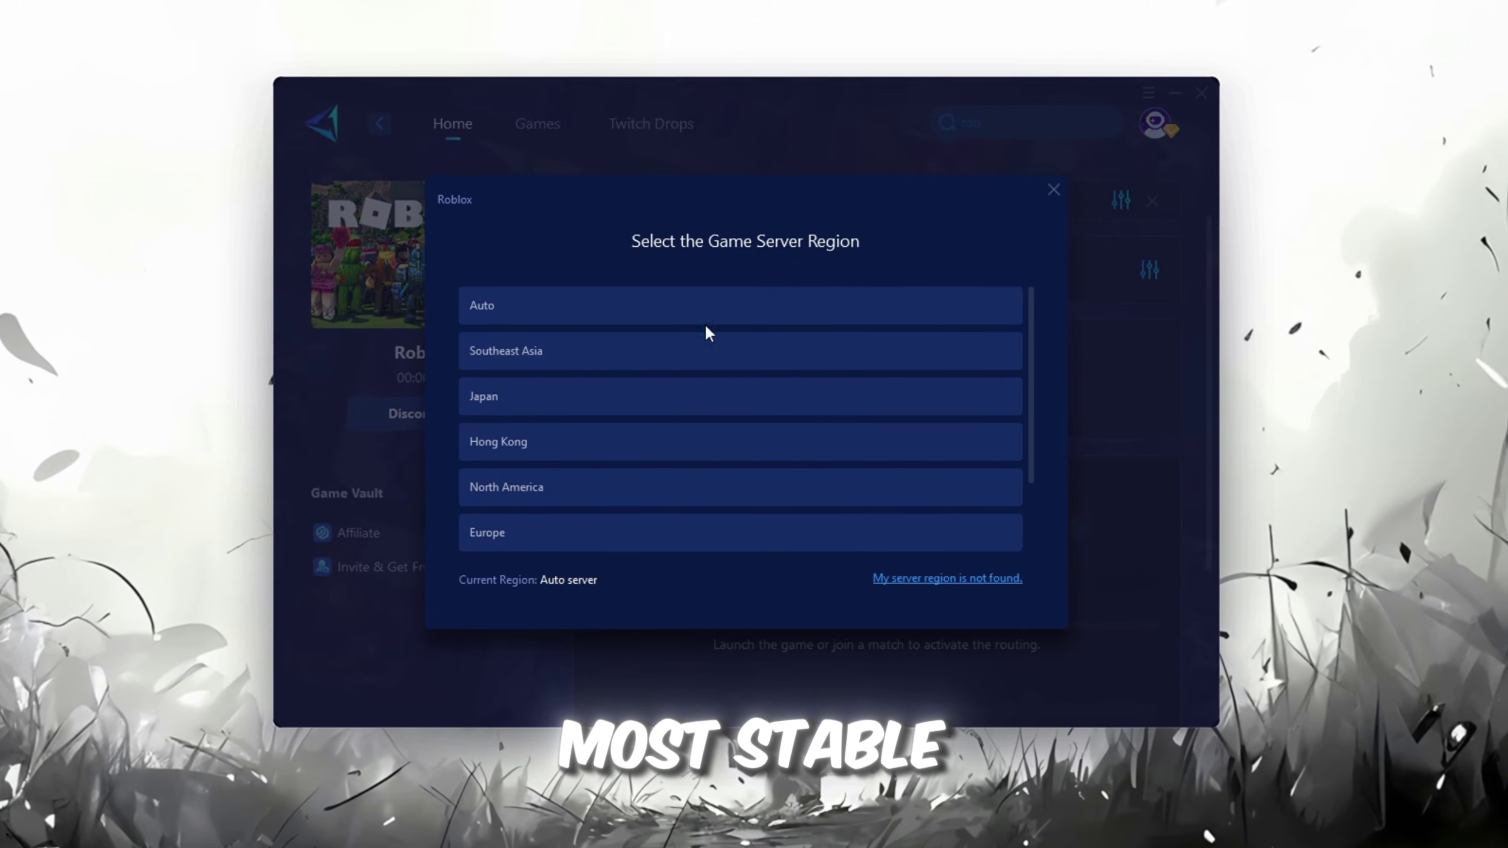
pyautogui.scroll(-2, 706, 392)
pyautogui.click(1060, 189)
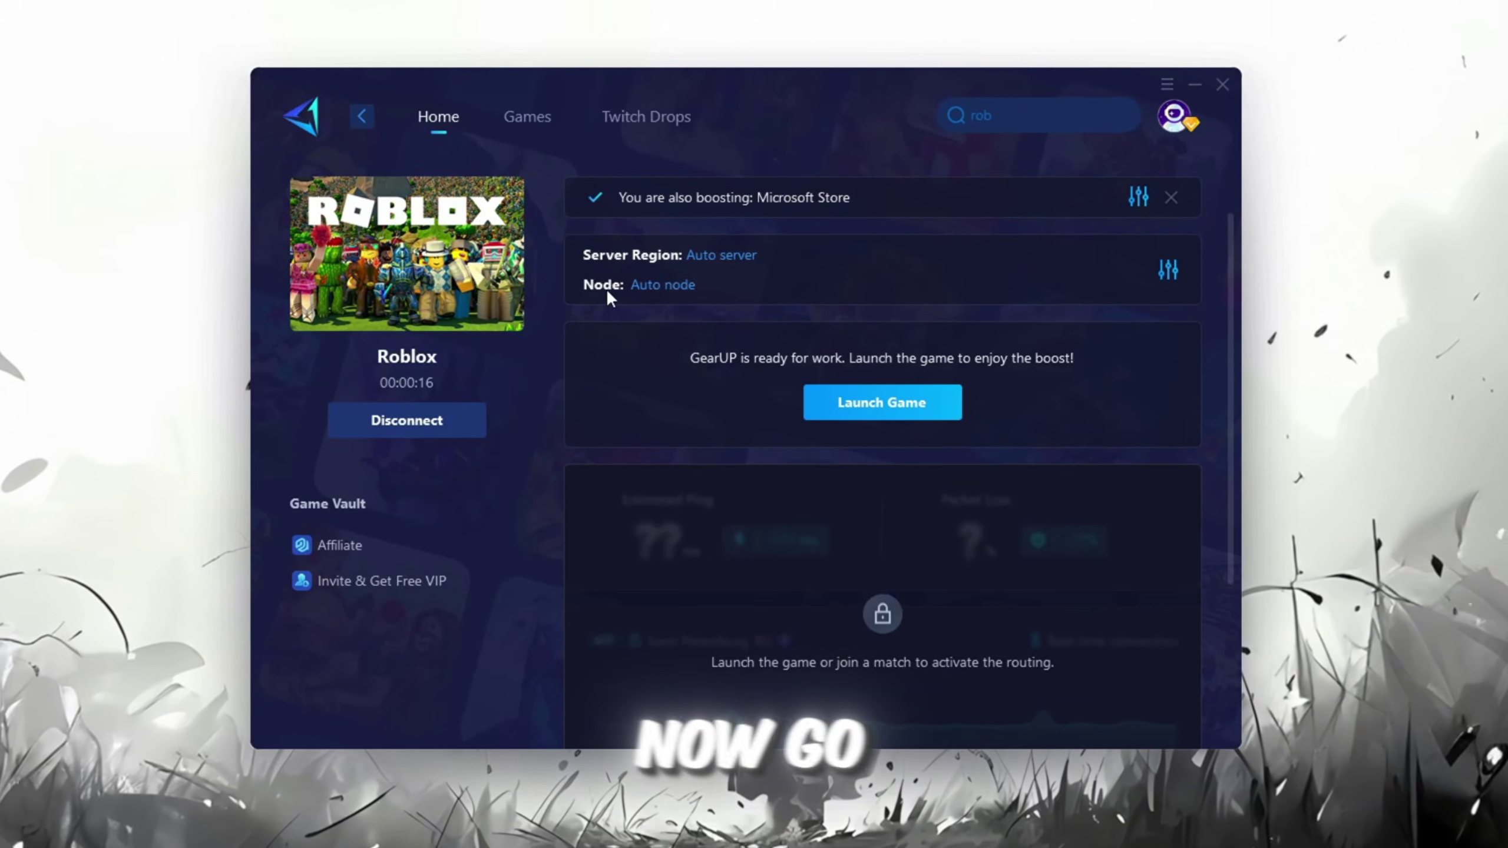
pyautogui.click(684, 291)
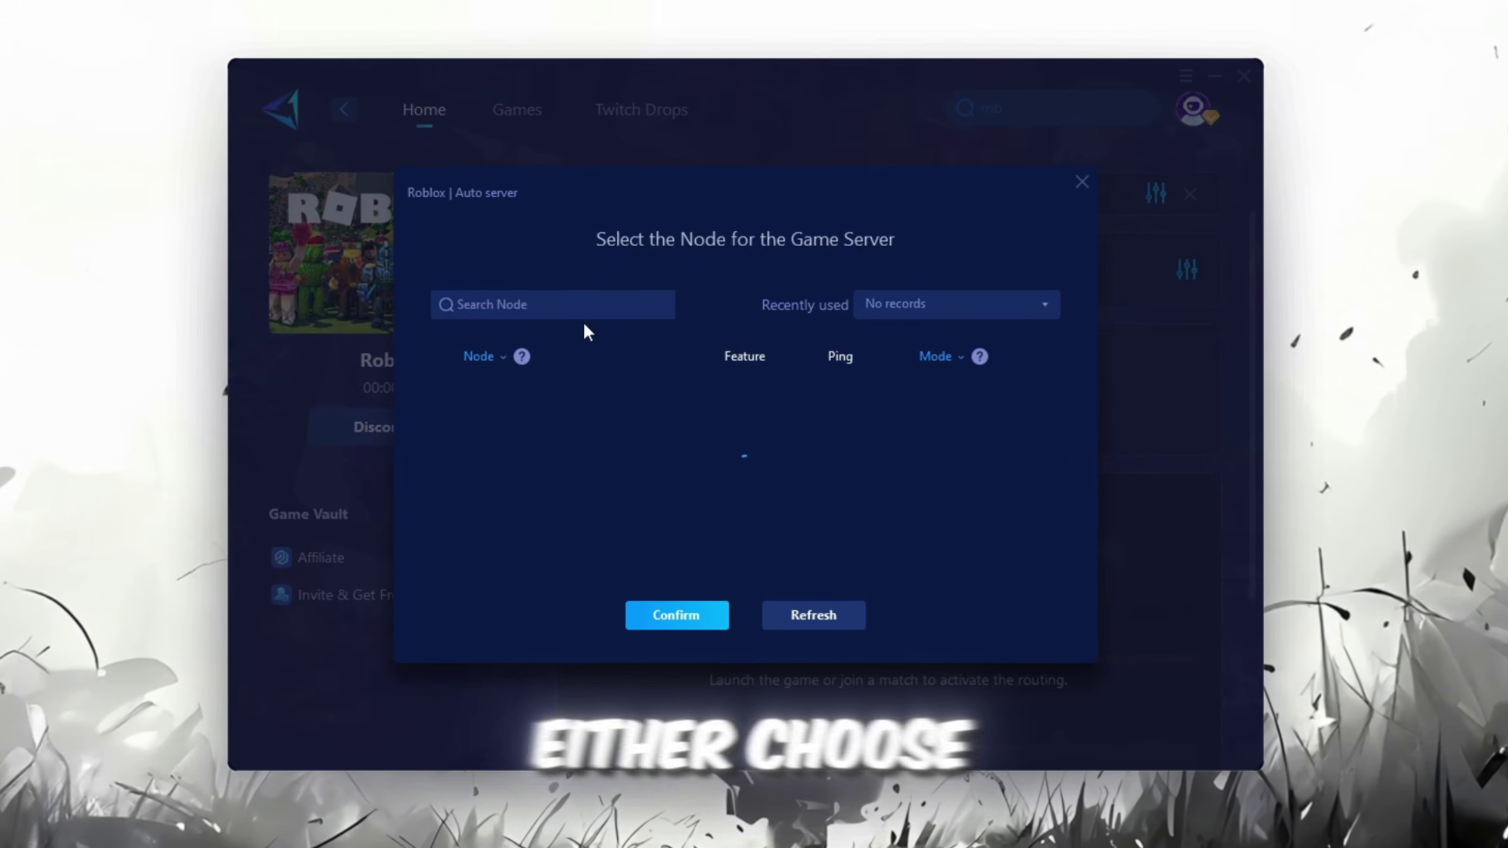
pyautogui.scroll(-5, 754, 440)
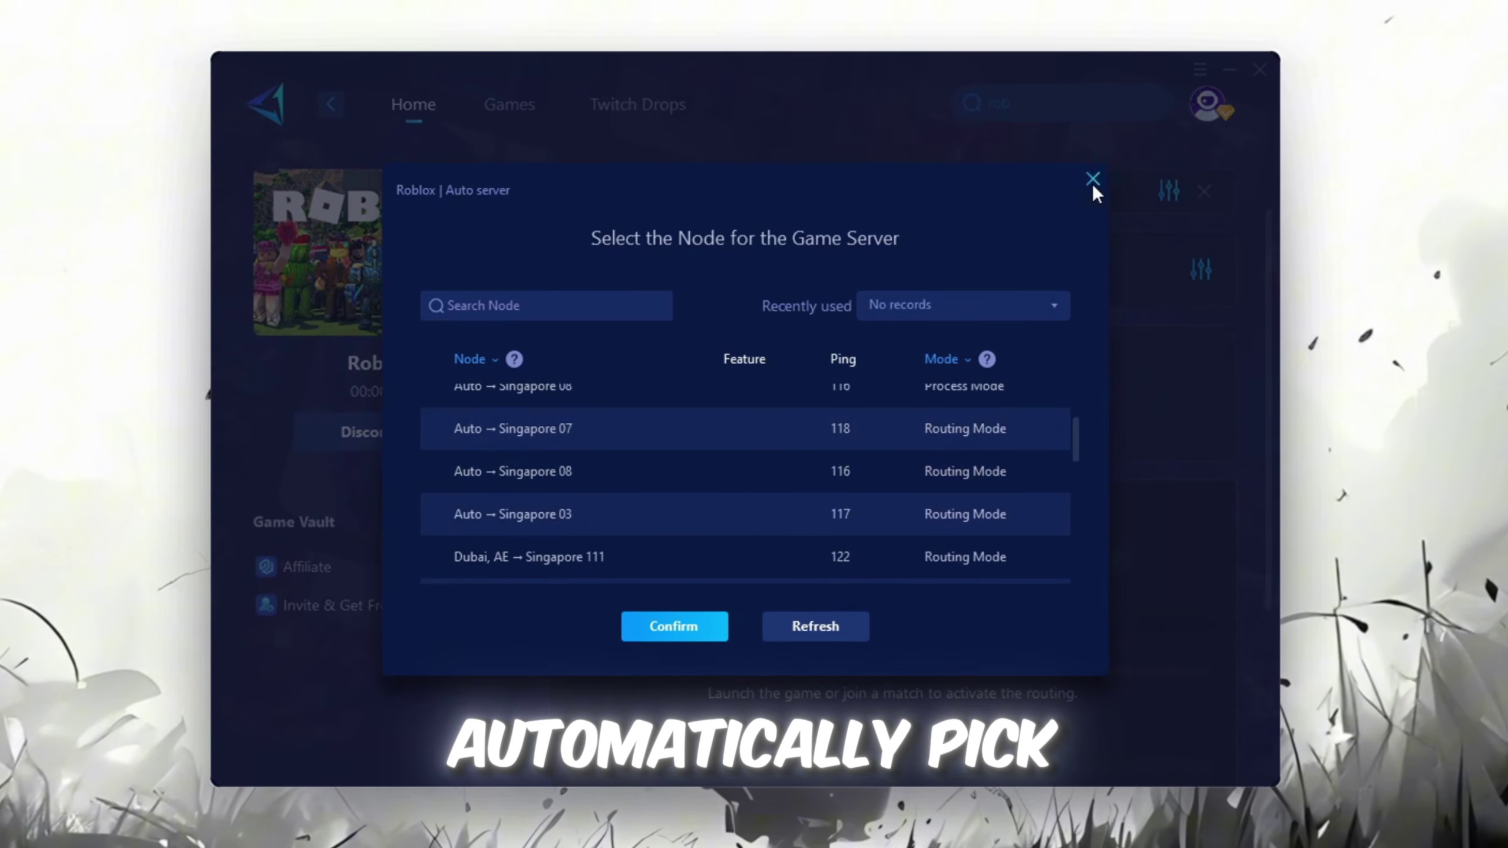
pyautogui.click(1093, 181)
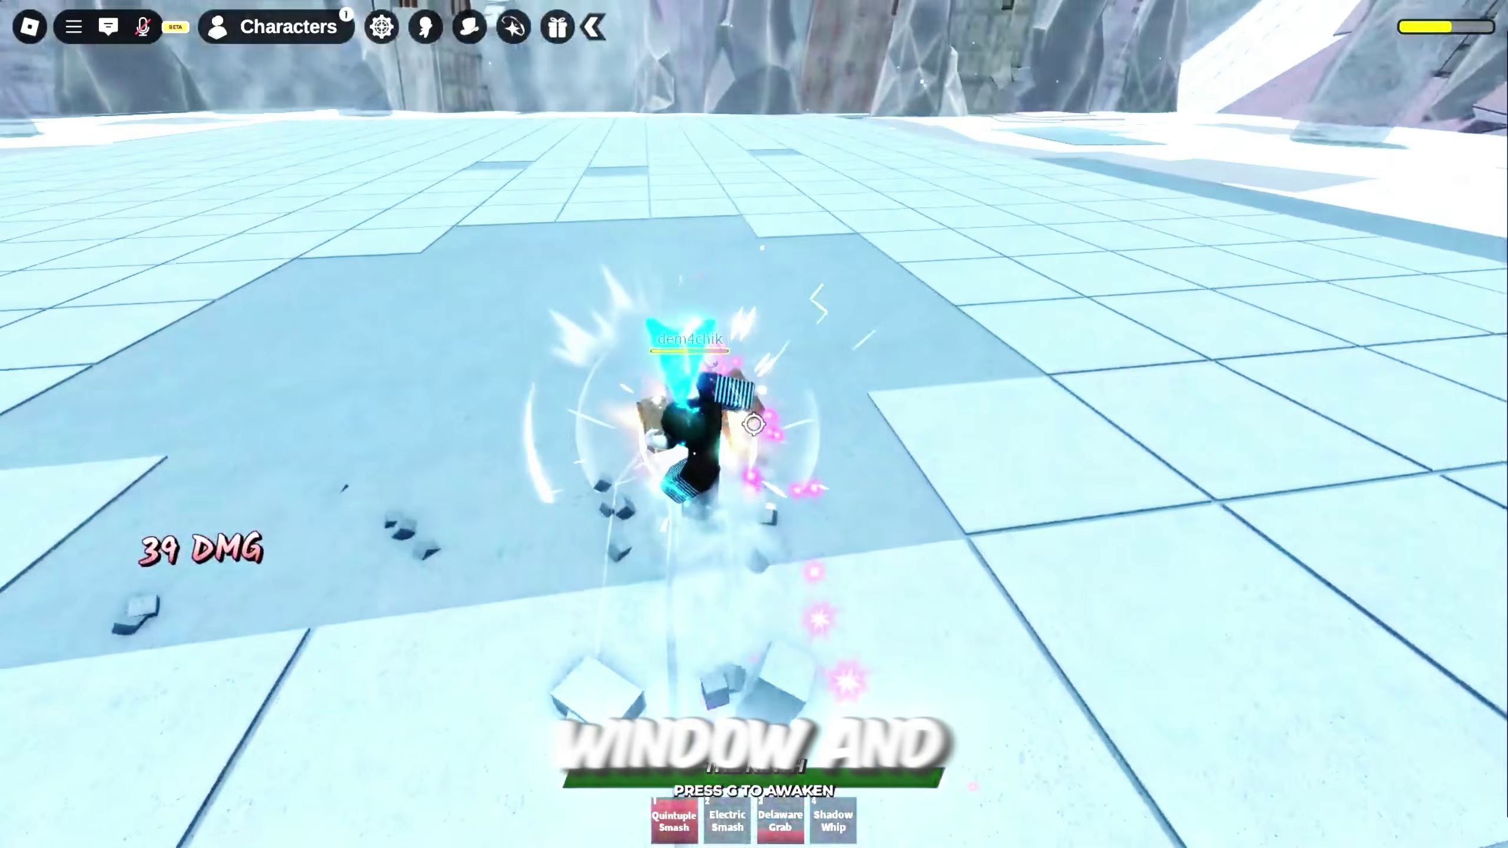
pyautogui.press('3')
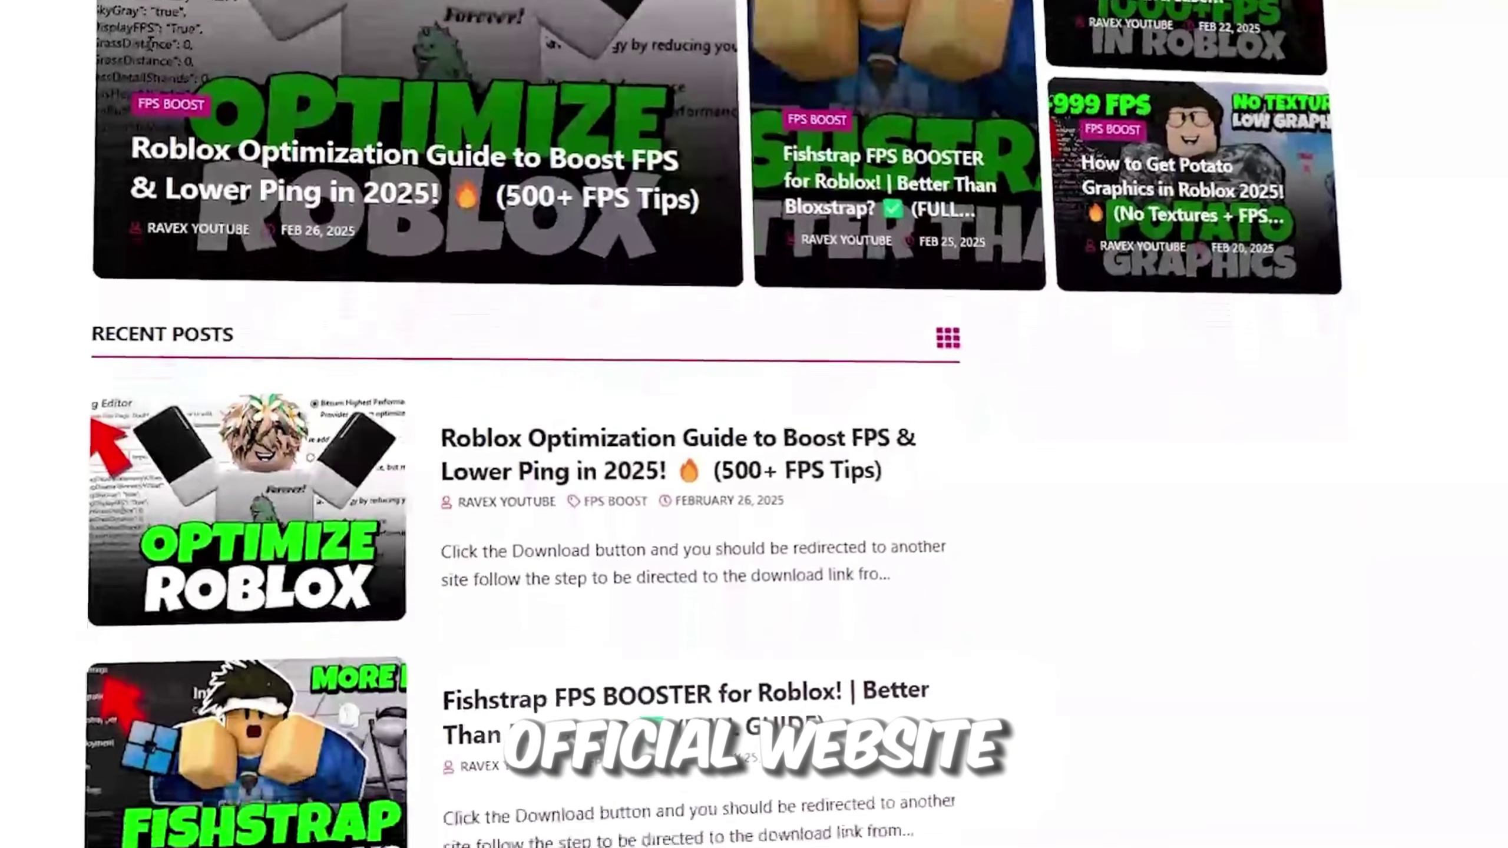
pyautogui.scroll(-10, 755, 424)
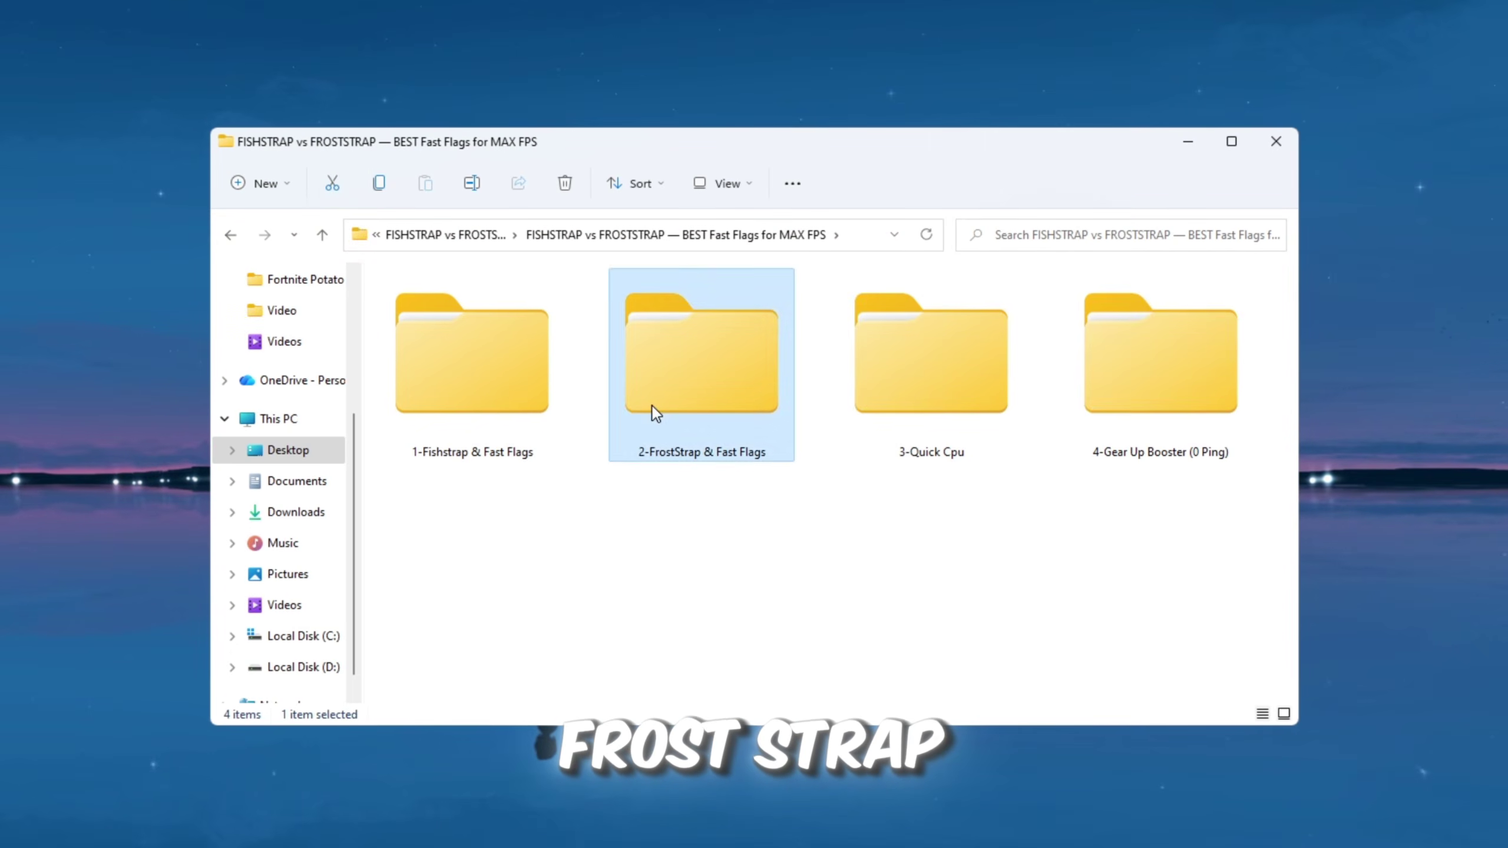
# - Open the 2-FrostStrap & Fast Flags folder in File Explorer and enlarge its file icons
pyautogui.doubleClick(652, 410)
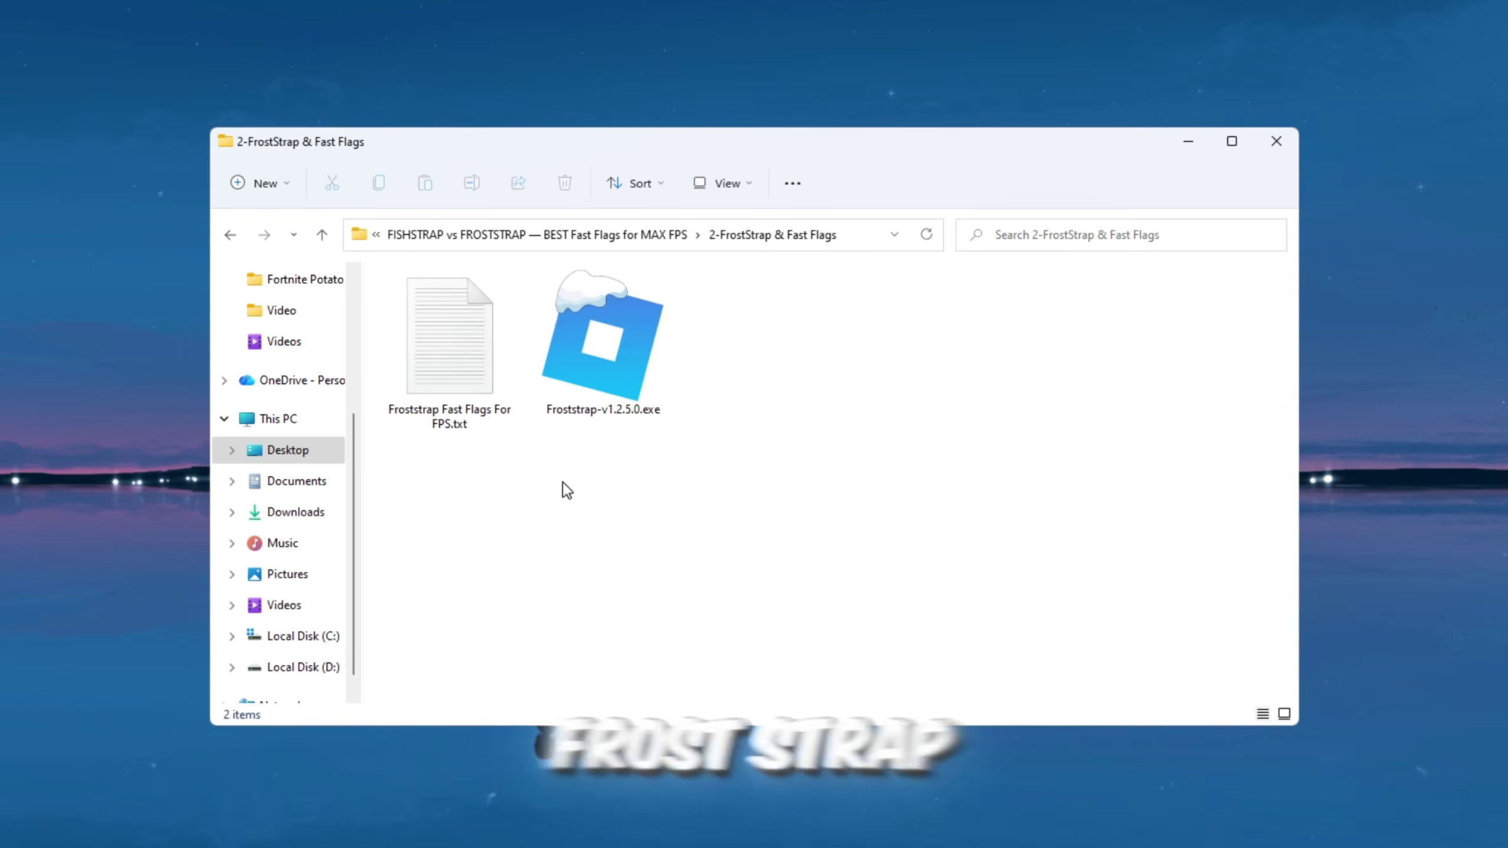
pyautogui.moveTo(771, 505); pyautogui.dragTo(480, 380)
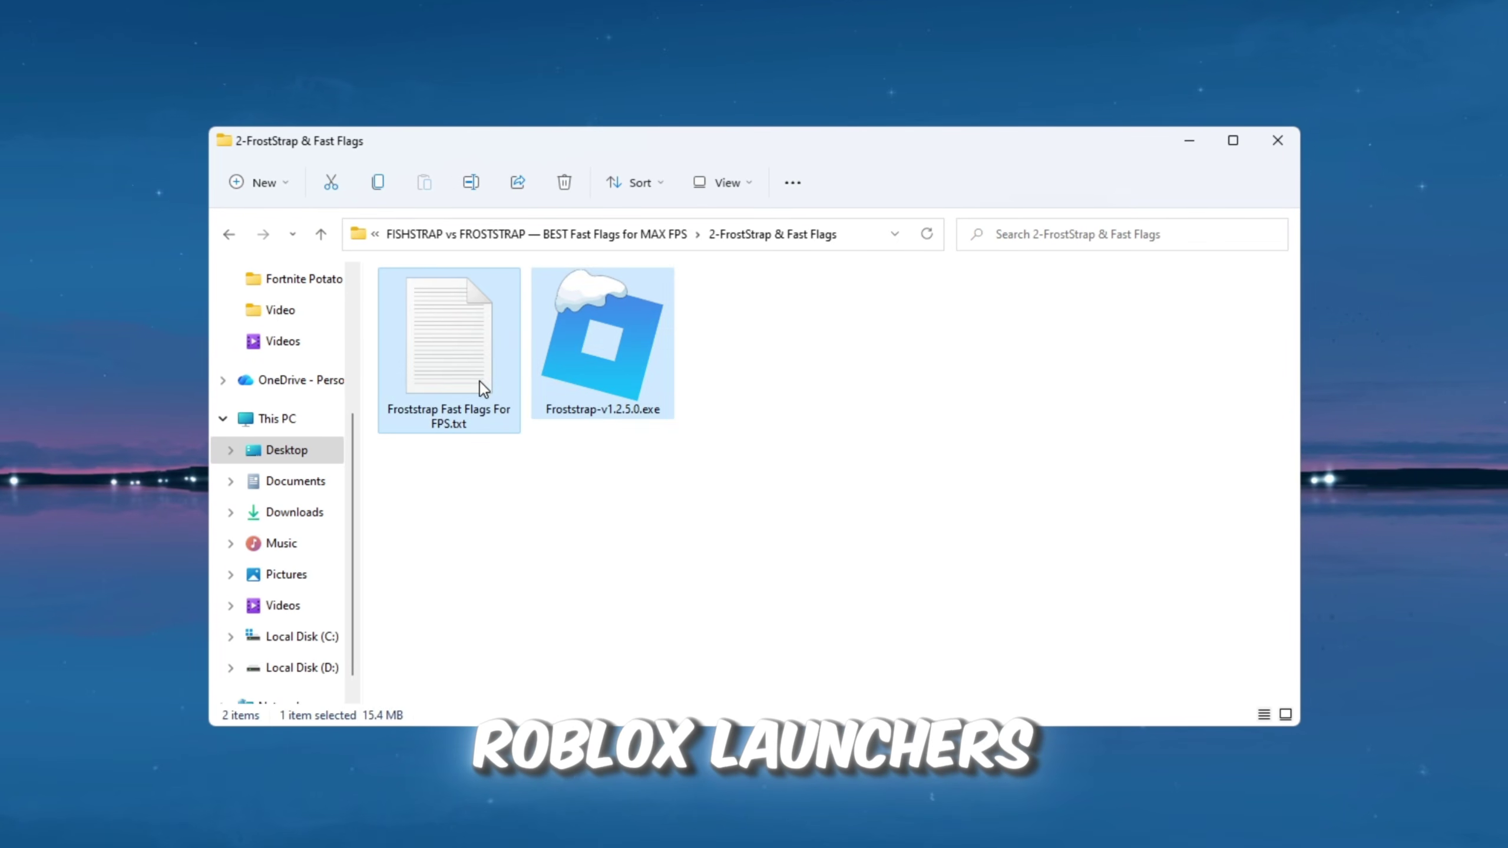
pyautogui.click(600, 437)
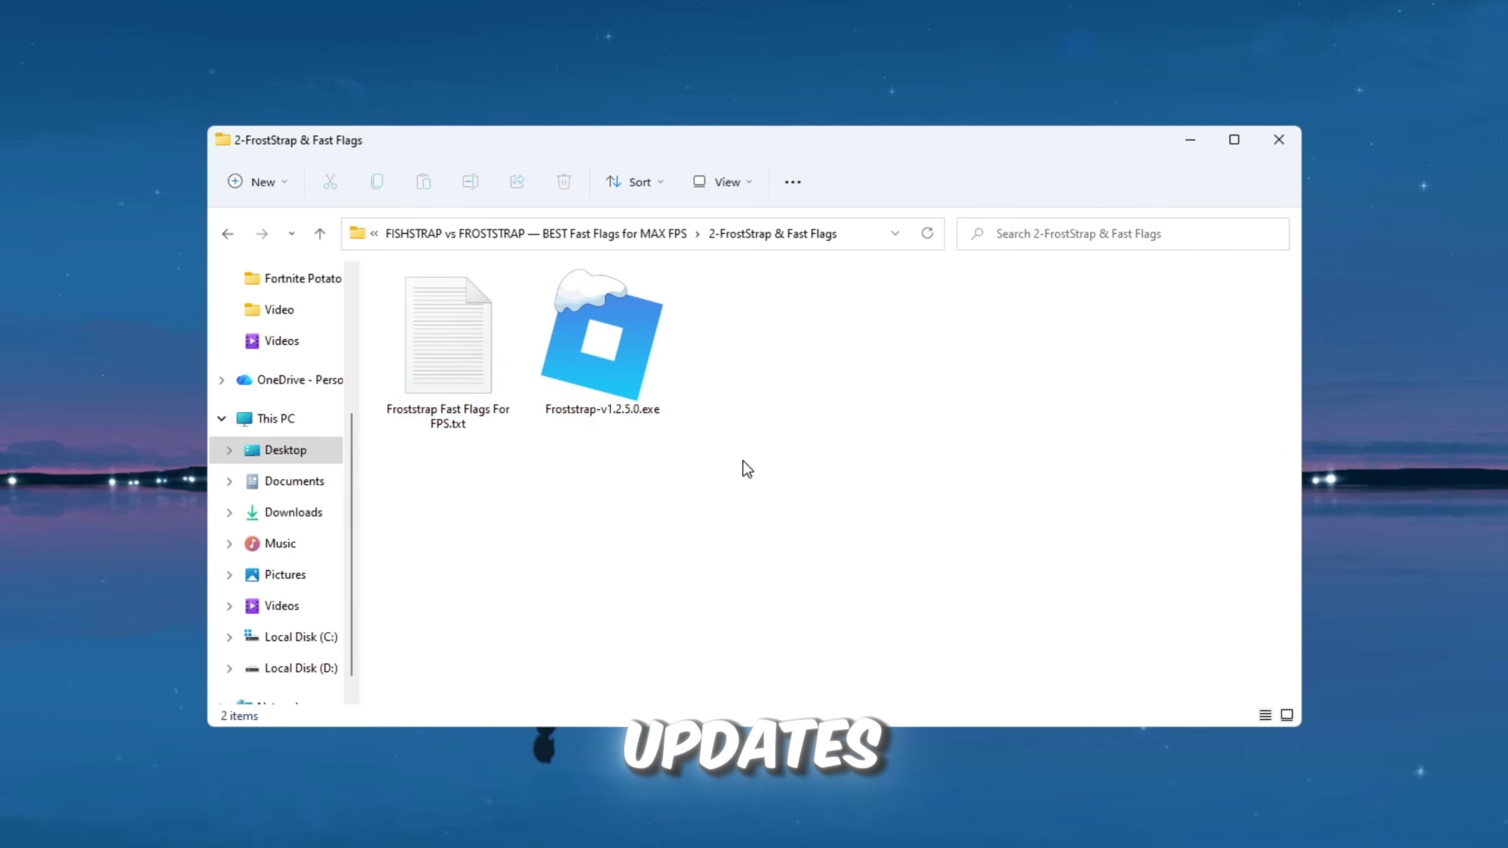
pyautogui.scroll(2, 748, 475)
pyautogui.click(731, 451)
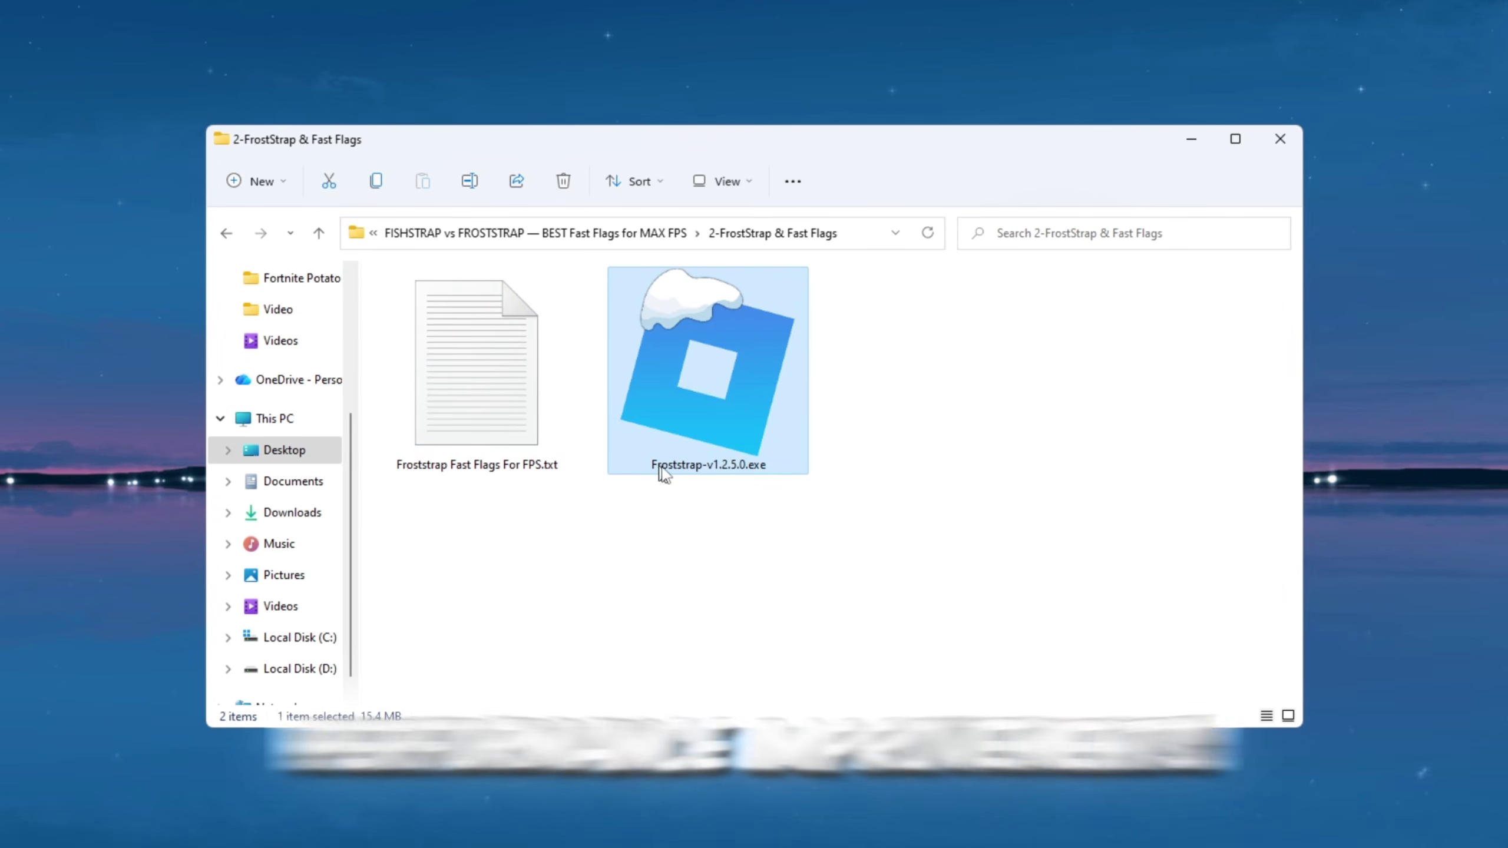
pyautogui.click(1065, 525)
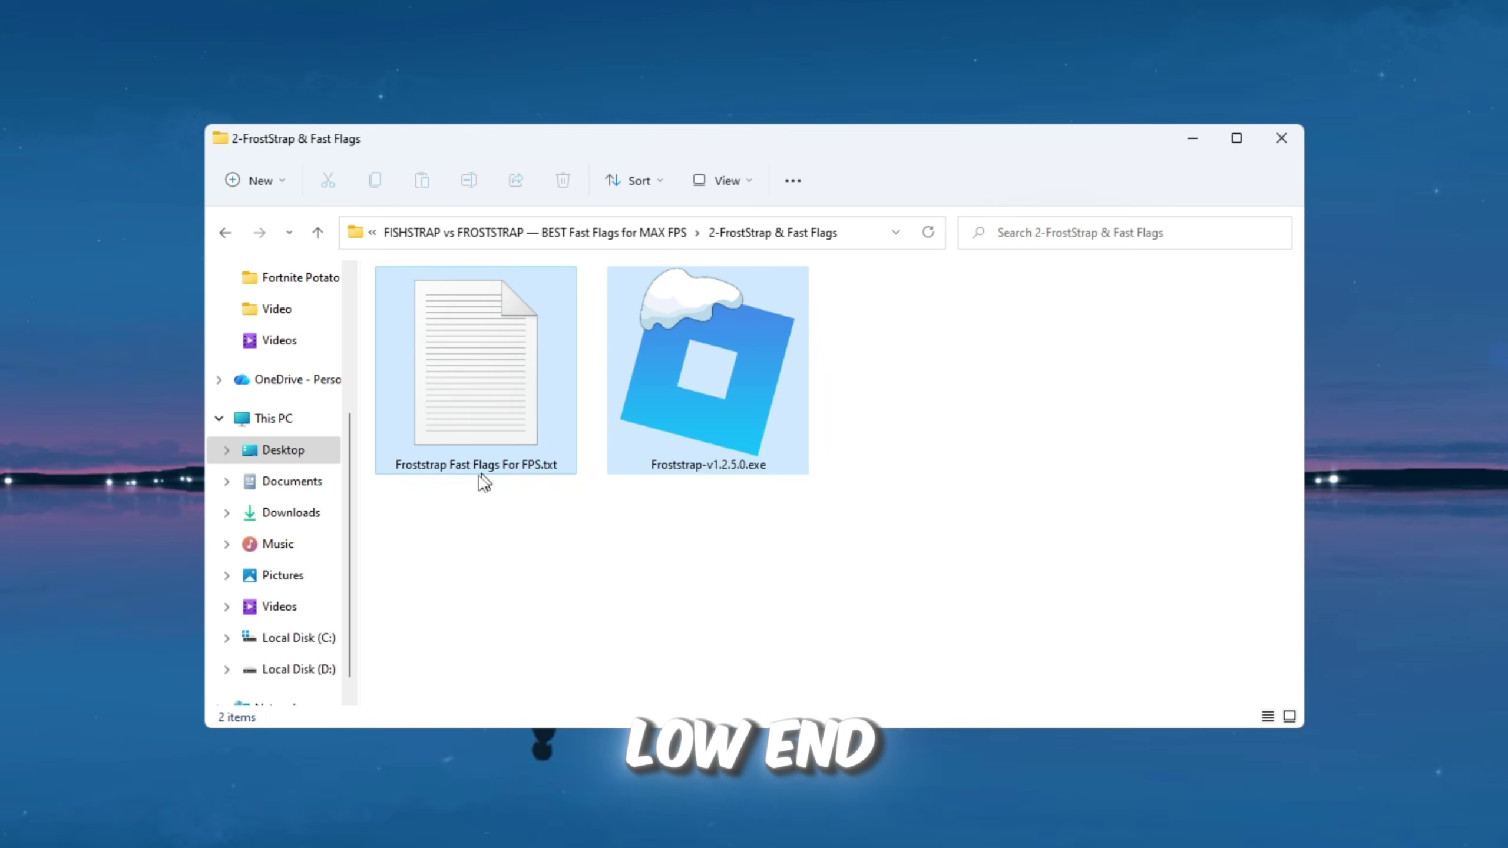
pyautogui.click(661, 522)
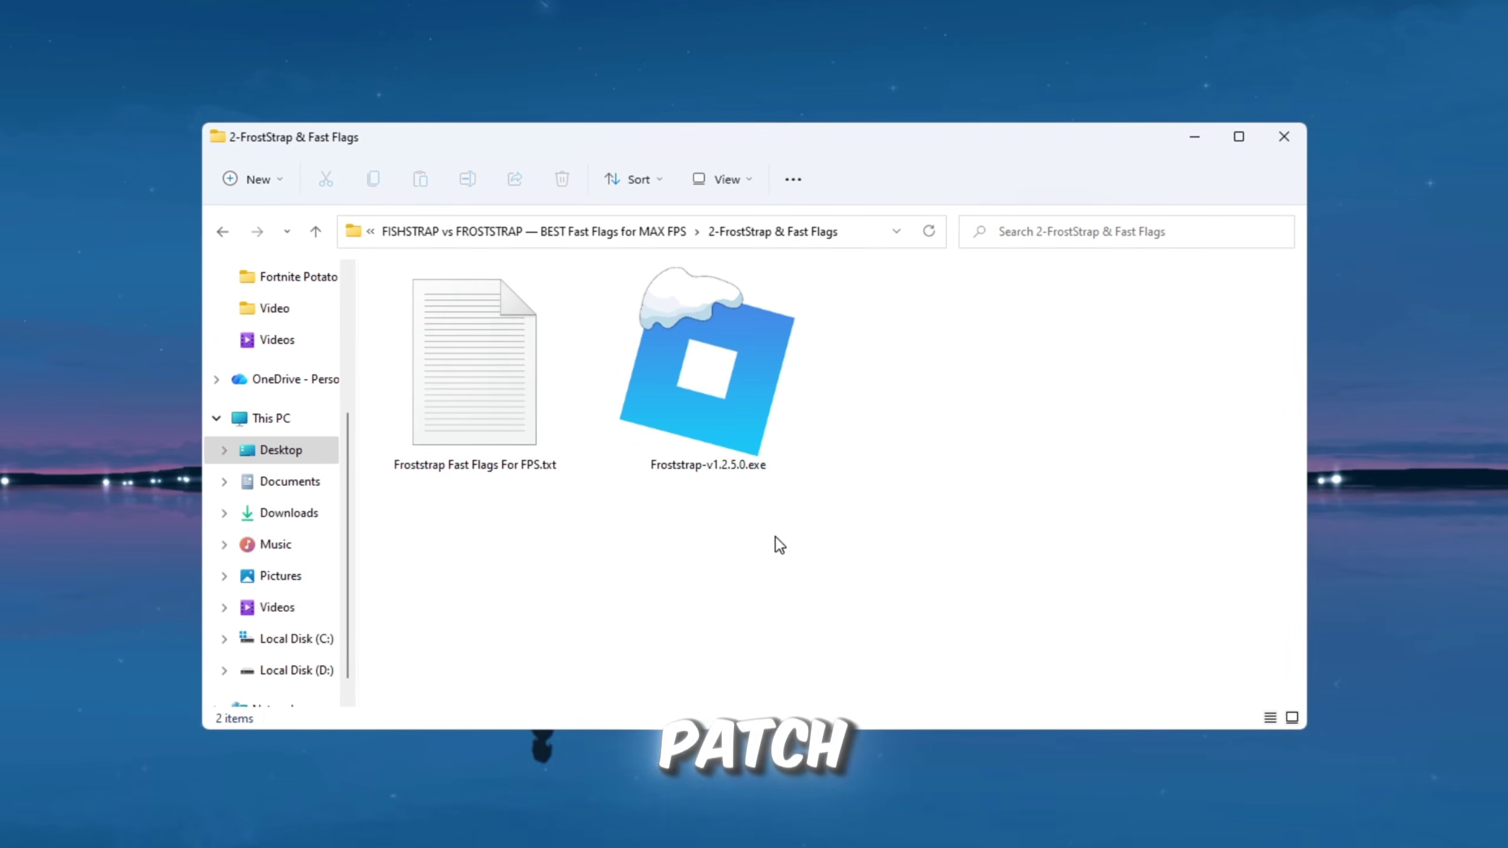
pyautogui.moveTo(1049, 542); pyautogui.dragTo(640, 457)
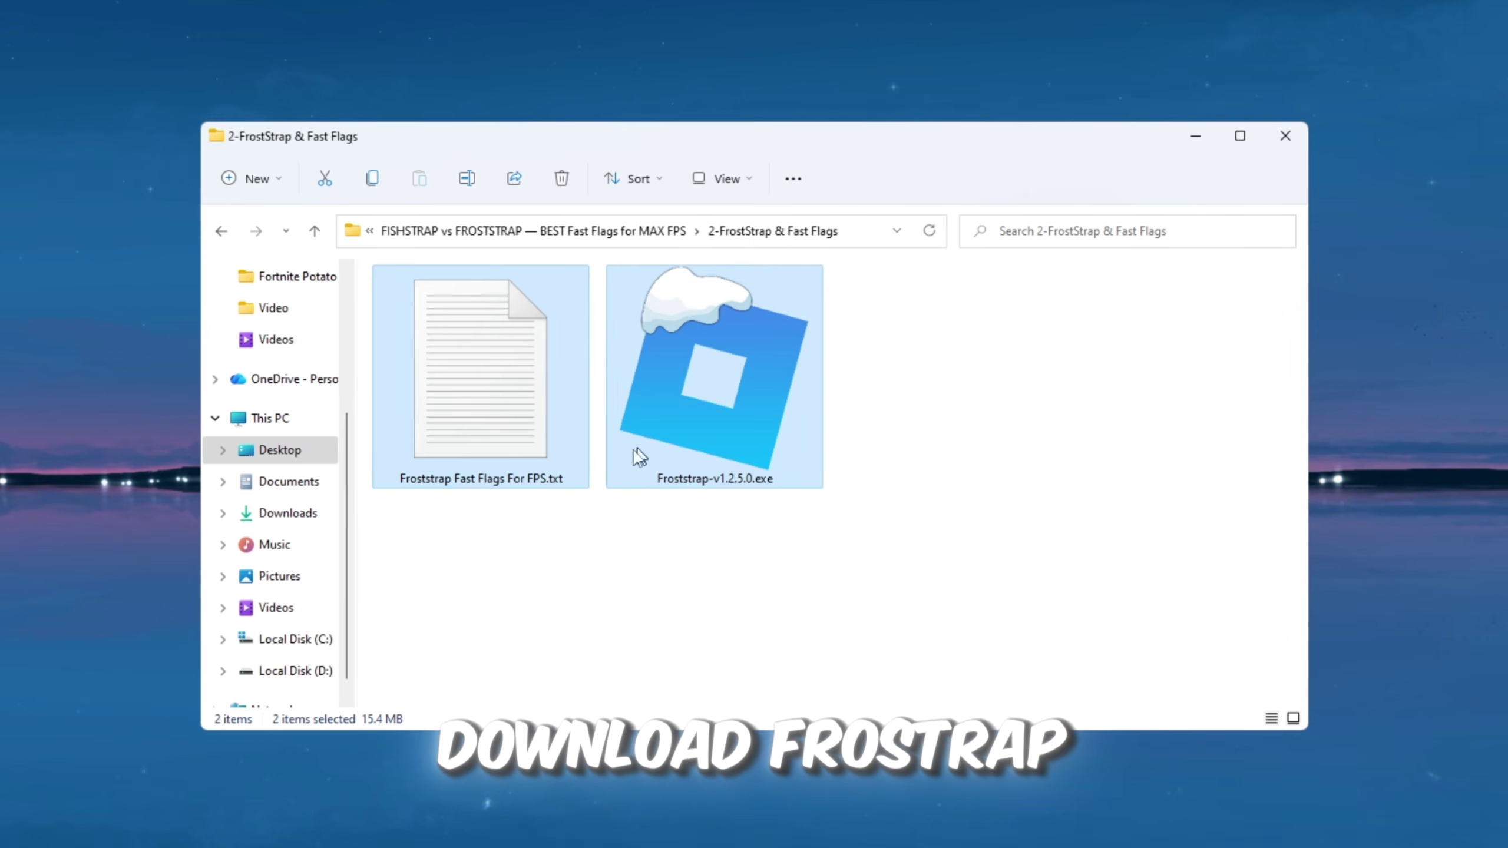
pyautogui.click(654, 551)
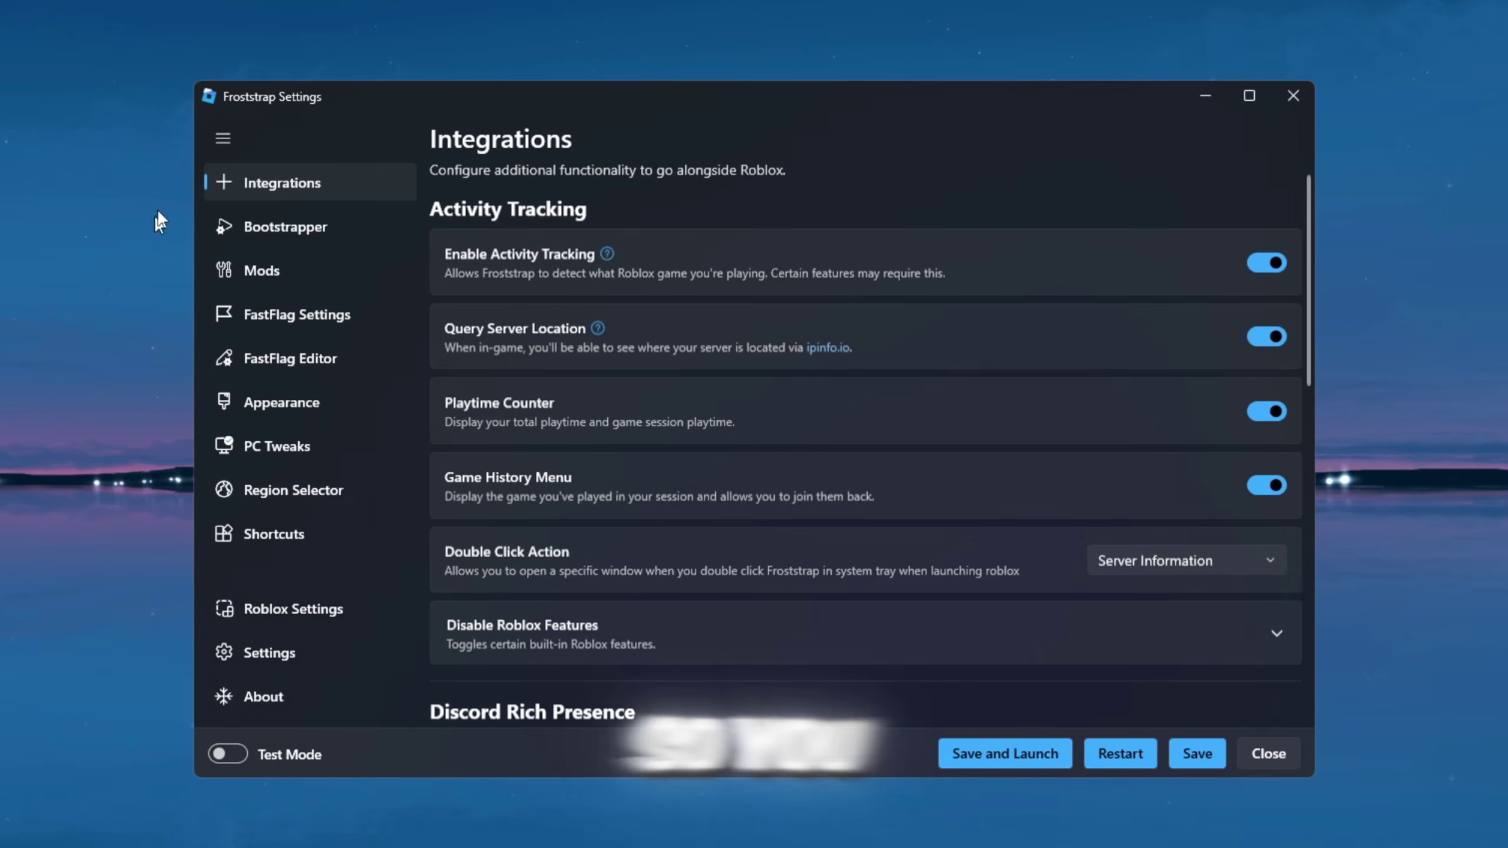
# - Switch to Froststrap and look over its Bootstrapper, FastFlag Settings, FastFlag Editor and Appearance pages
pyautogui.click(320, 234)
pyautogui.click(274, 314)
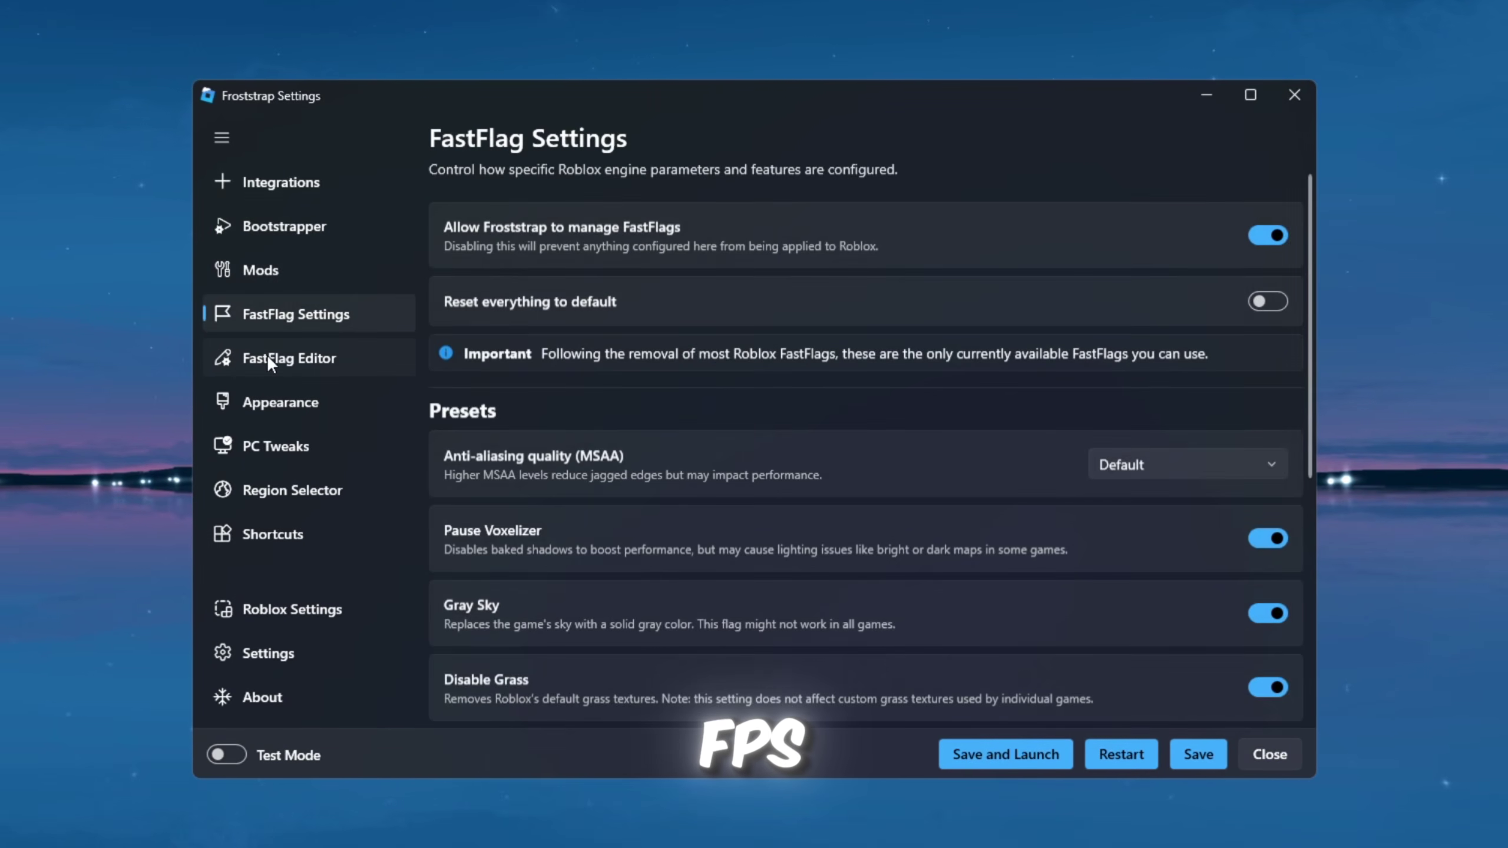
pyautogui.click(266, 357)
pyautogui.click(261, 403)
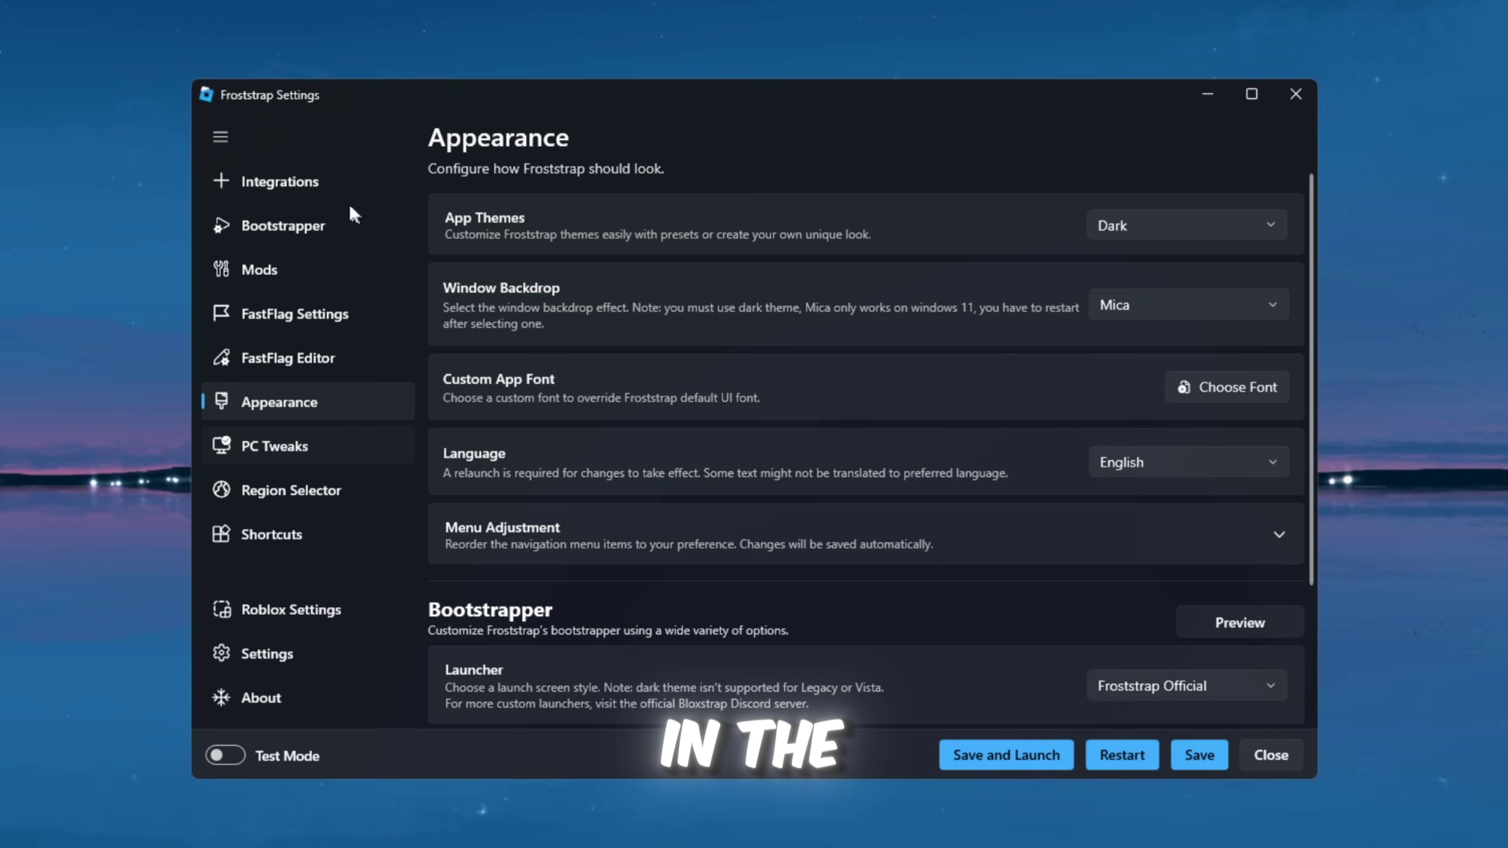
# - Look over the Integrations page and the Bootstrapper page with its Froststrap Cleaner options
pyautogui.click(292, 184)
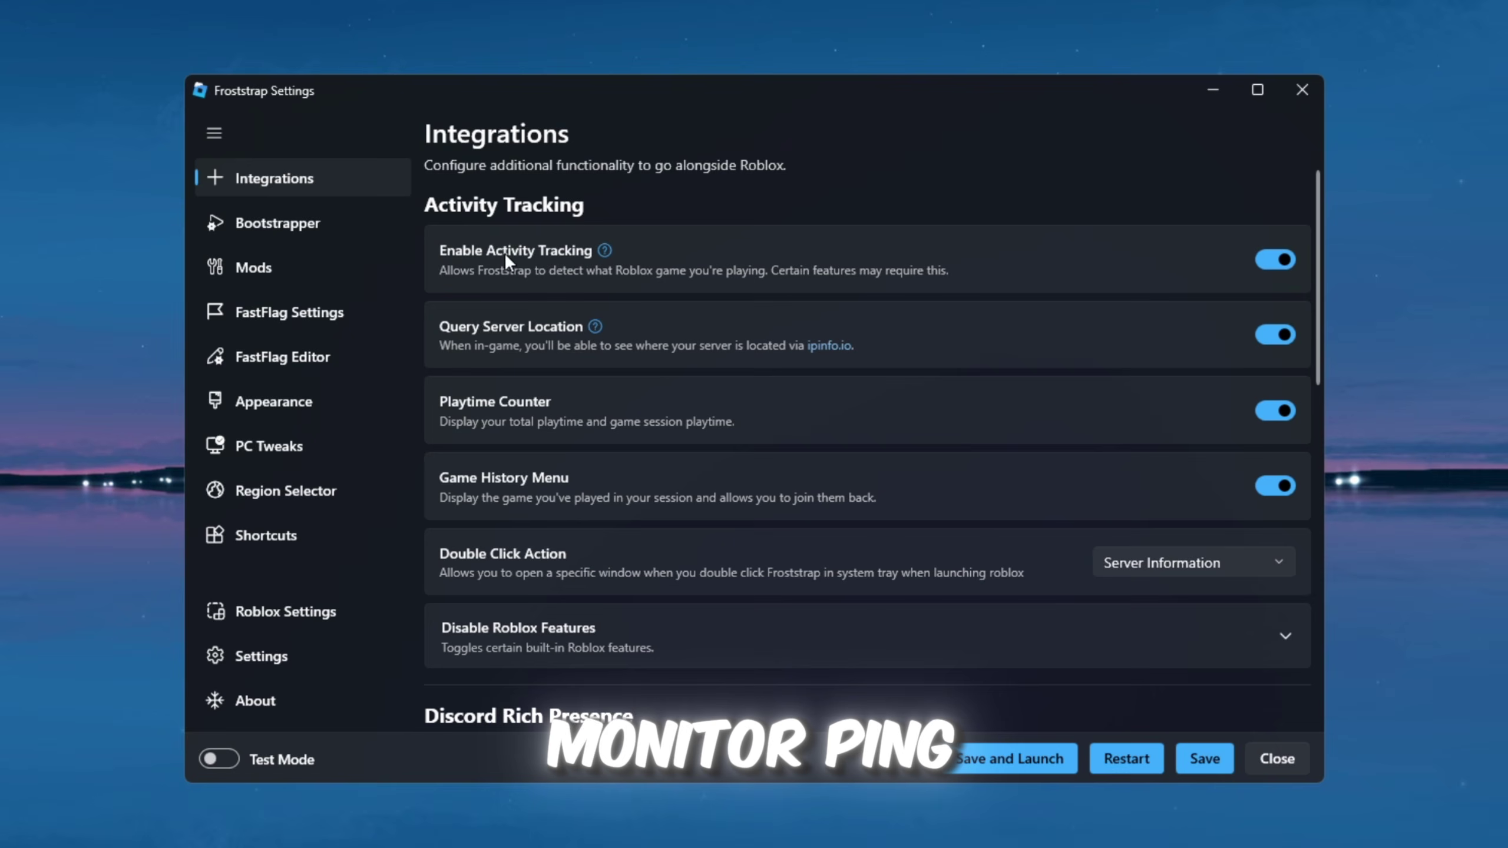
pyautogui.scroll(-3, 505, 253)
pyautogui.scroll(3, 700, 229)
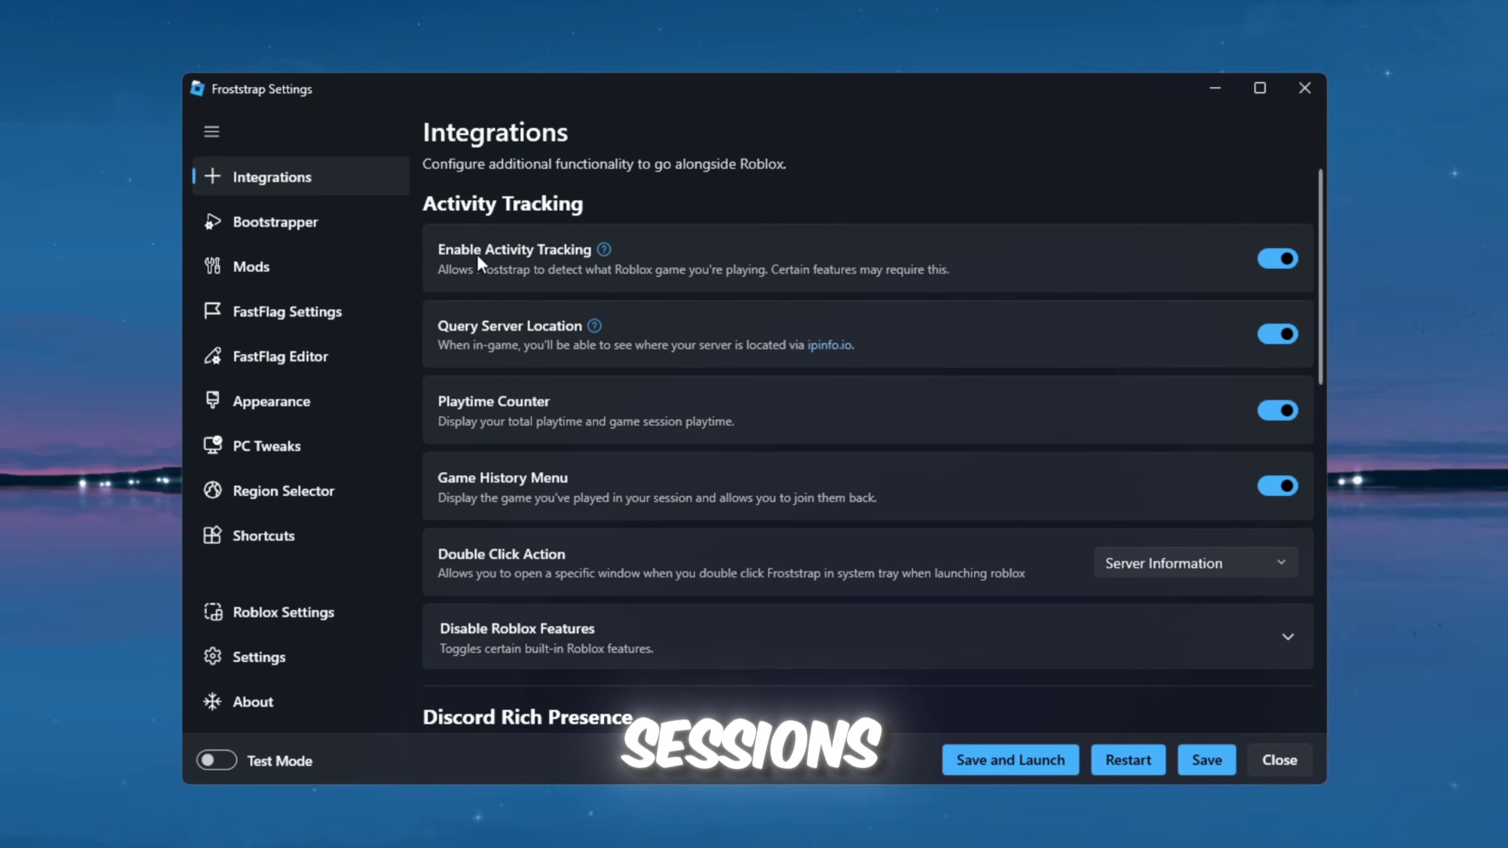
pyautogui.click(264, 234)
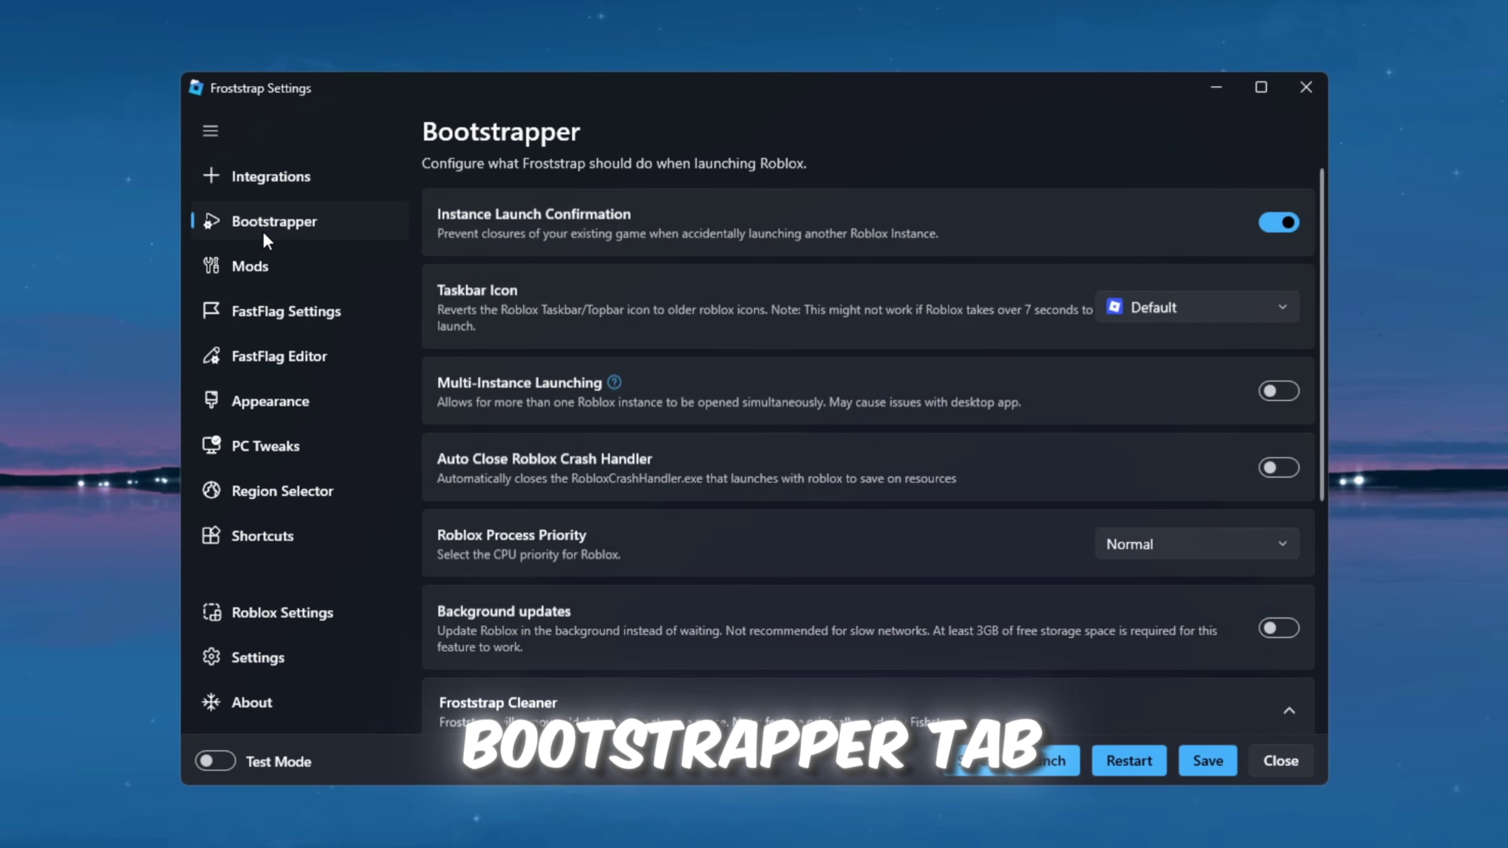
pyautogui.scroll(-6, 1007, 635)
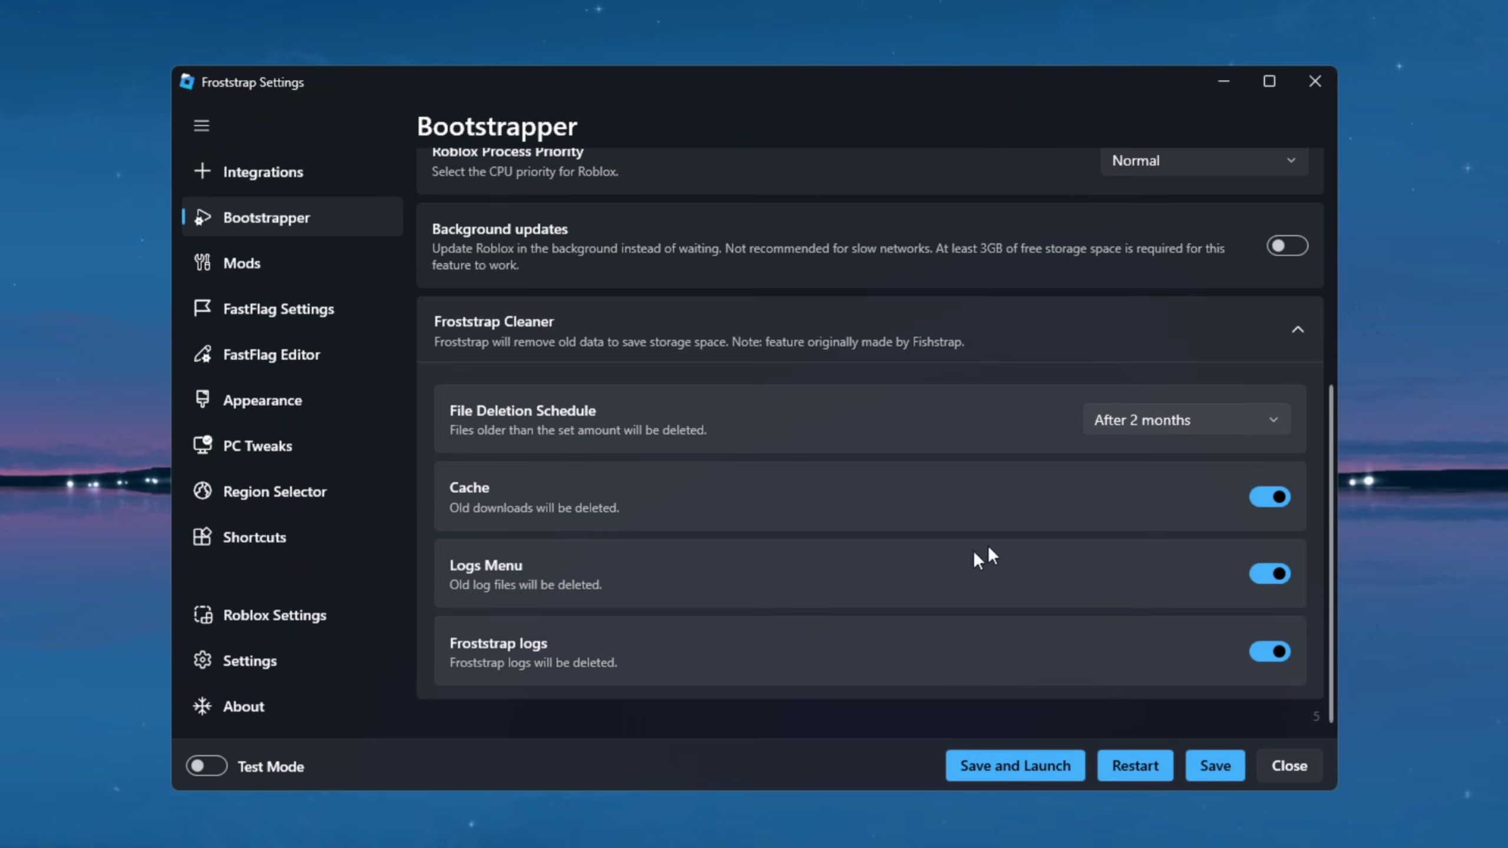
# - Try the Use Old Avatar Editor Background and Emulate Old Character Sounds presets on the Mods page
pyautogui.click(244, 263)
pyautogui.scroll(-3, 659, 412)
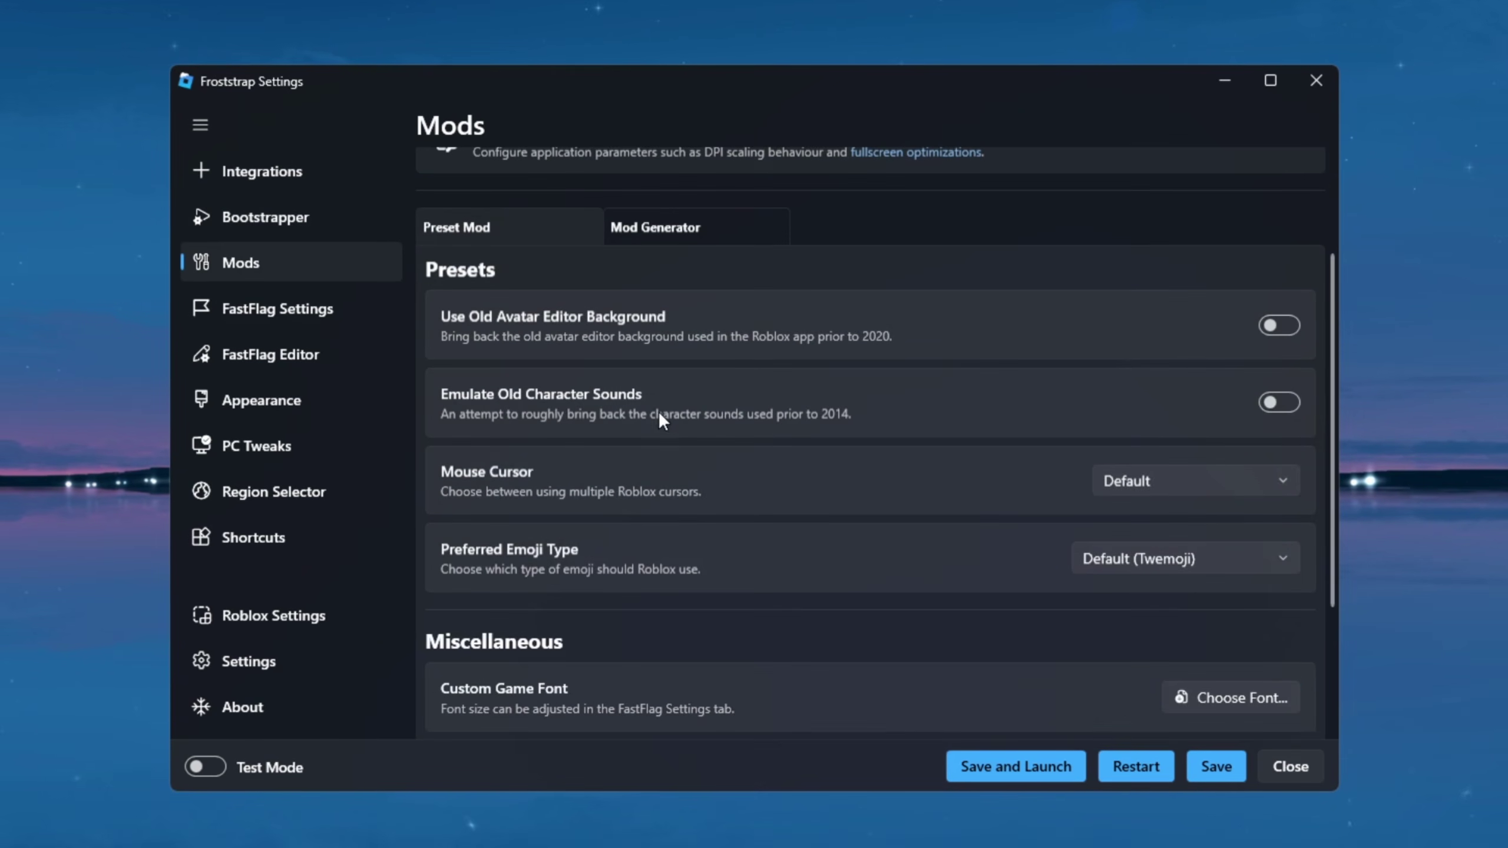
pyautogui.click(1282, 326)
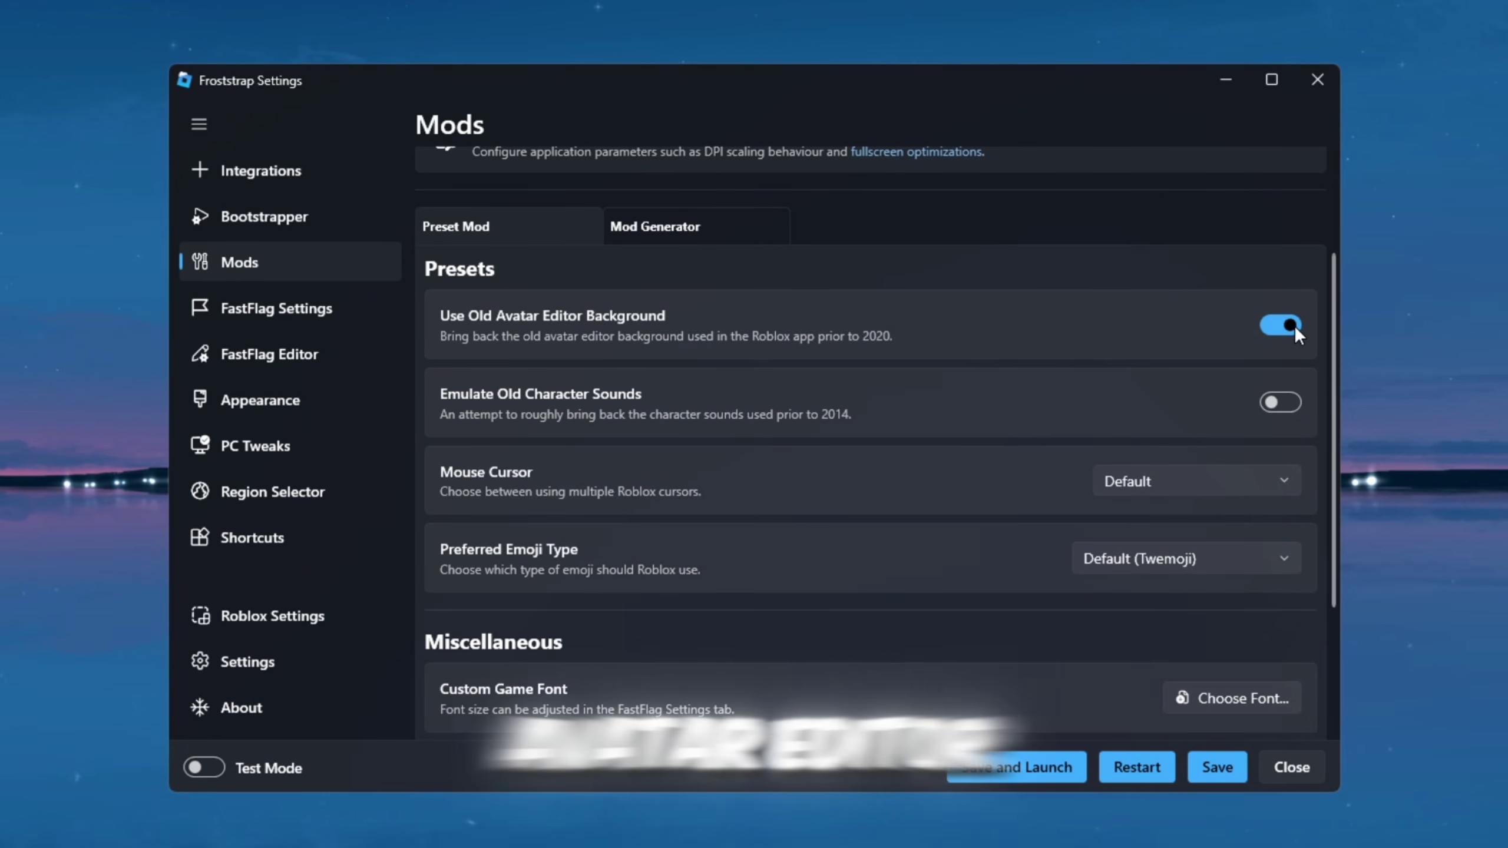
pyautogui.click(1280, 403)
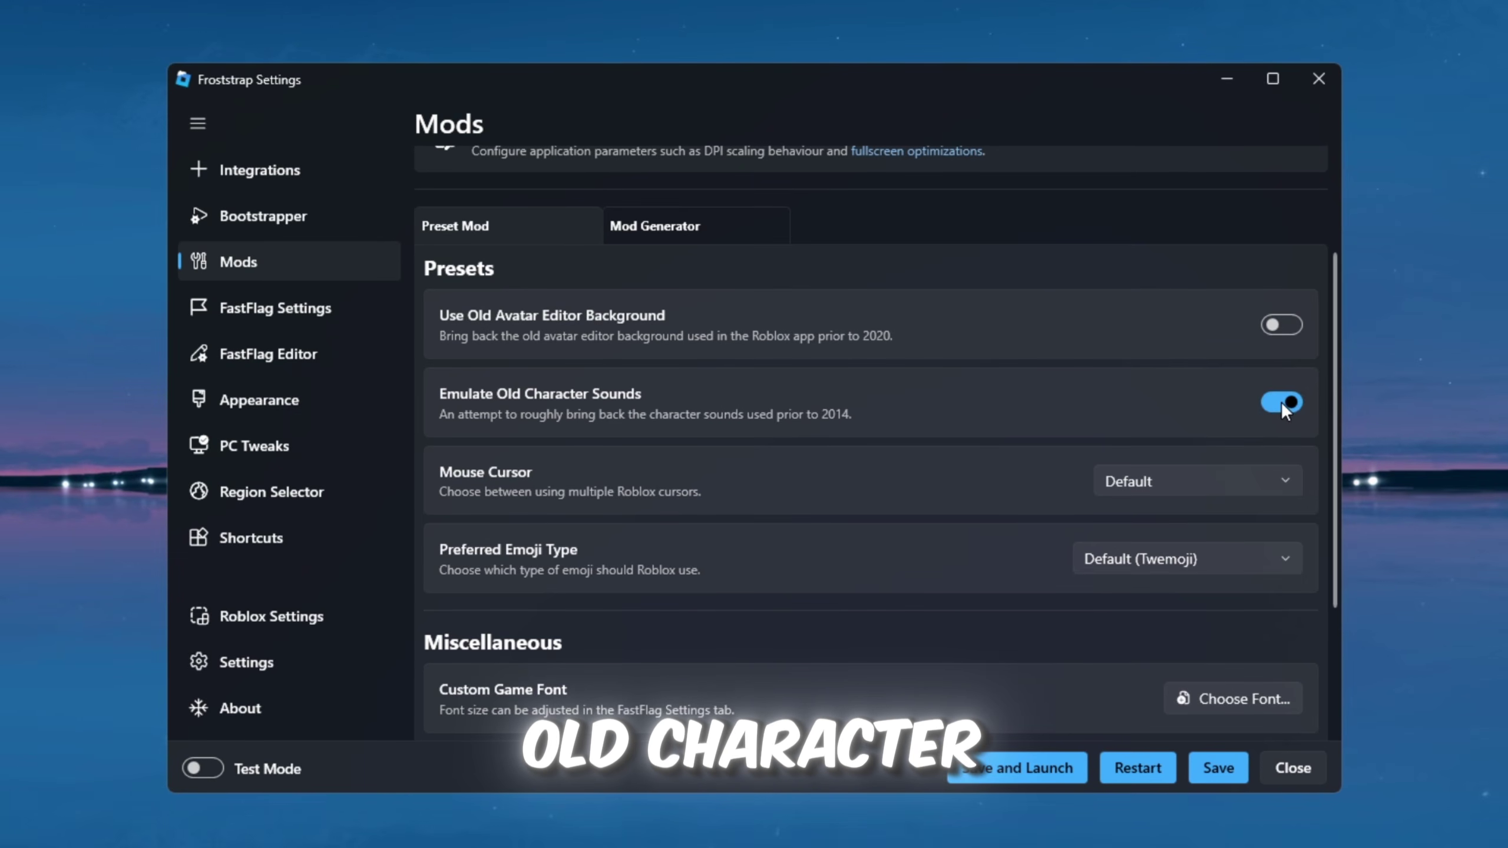
pyautogui.click(1281, 403)
pyautogui.scroll(-2, 636, 486)
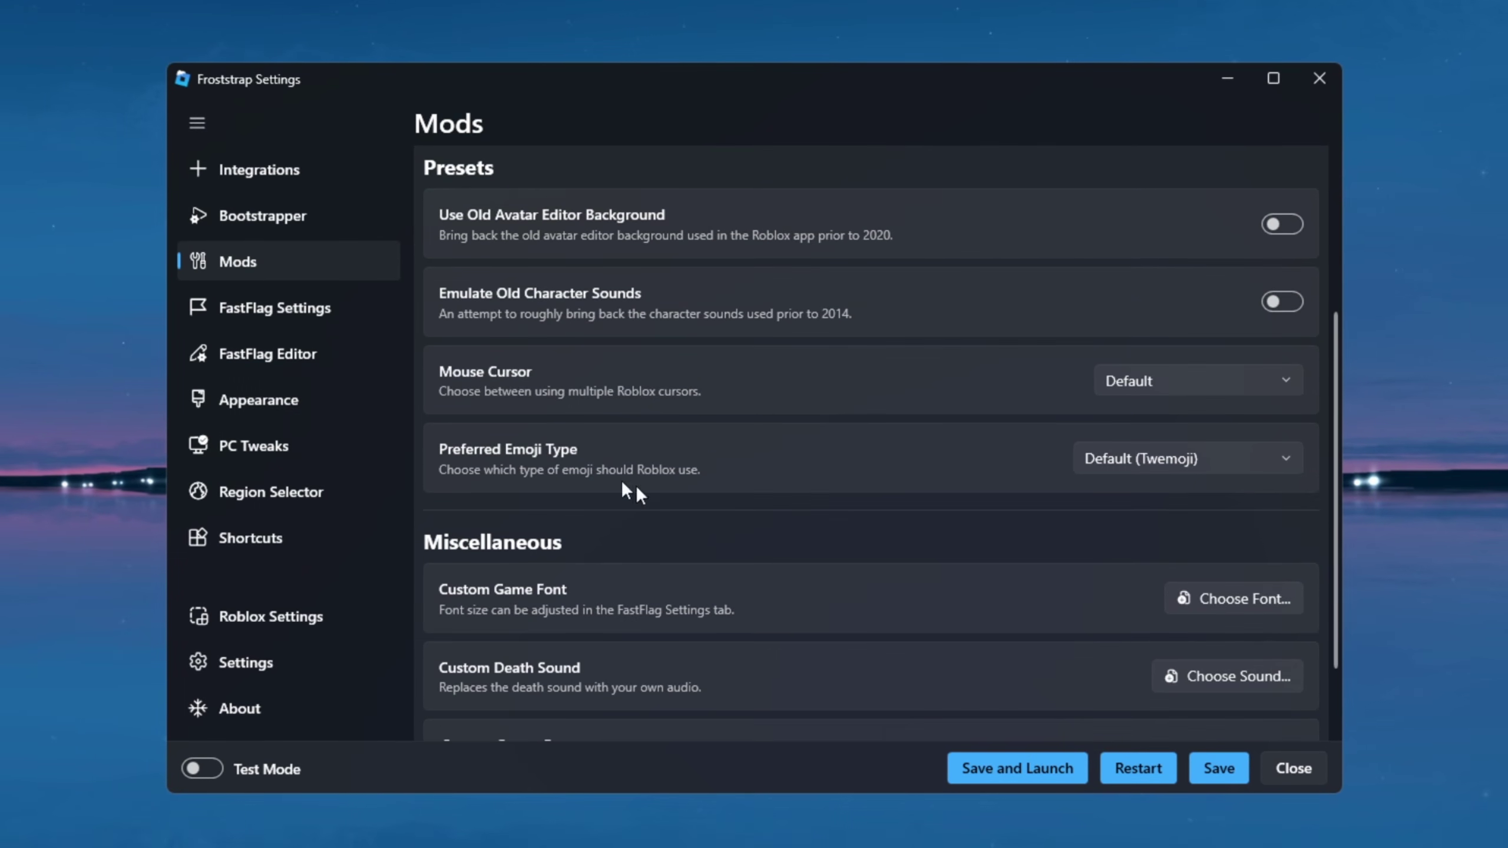
# - Check the Mouse Cursor and Preferred Emoji Type choices, keeping Default and Default (Twemoji), and look over the remaining Mods options
pyautogui.click(1200, 383)
pyautogui.click(1114, 424)
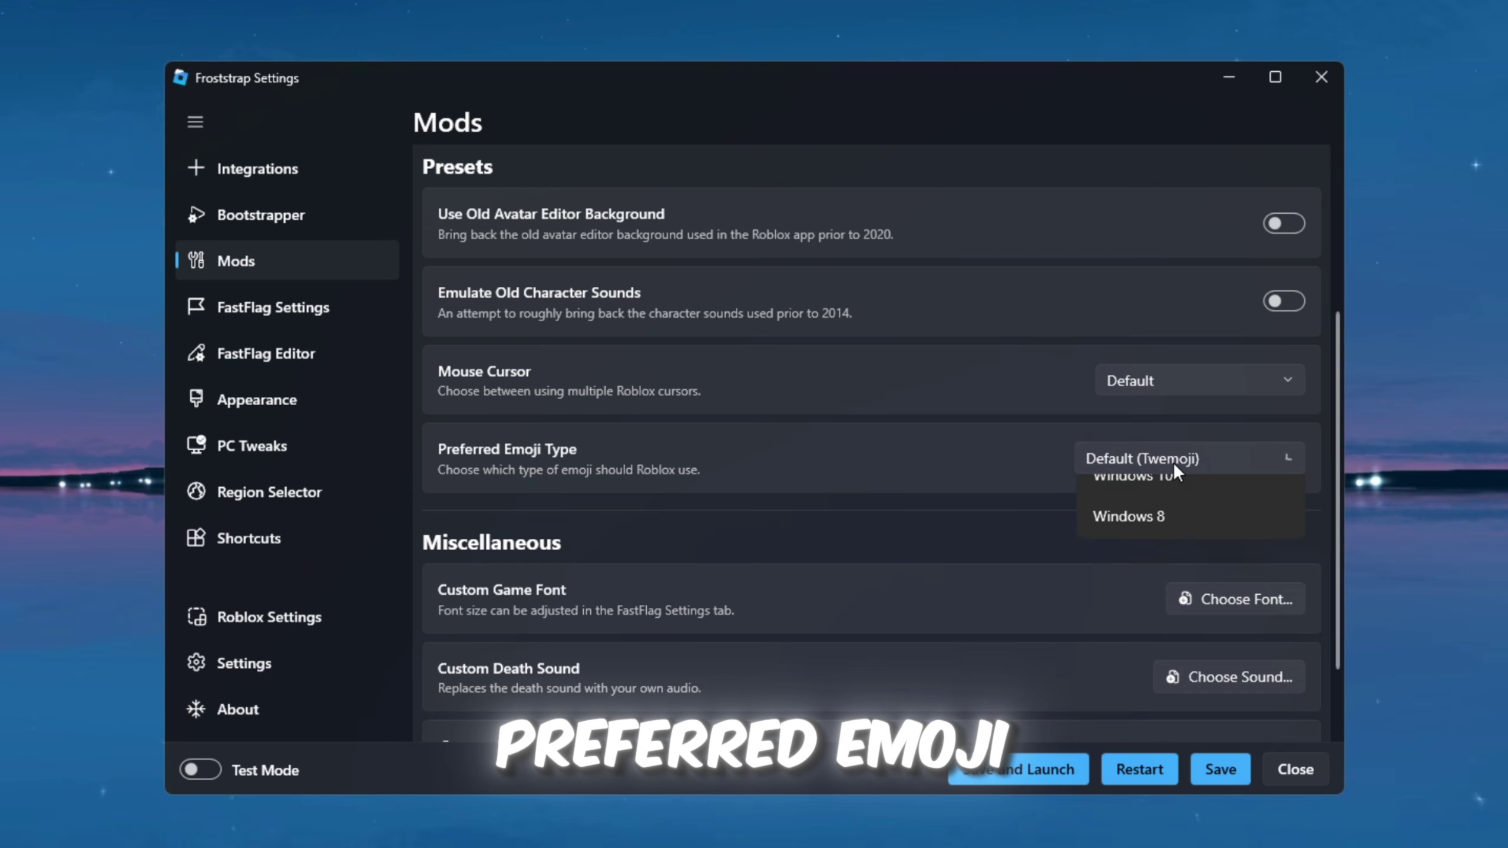
pyautogui.click(1173, 462)
pyautogui.scroll(-2, 732, 479)
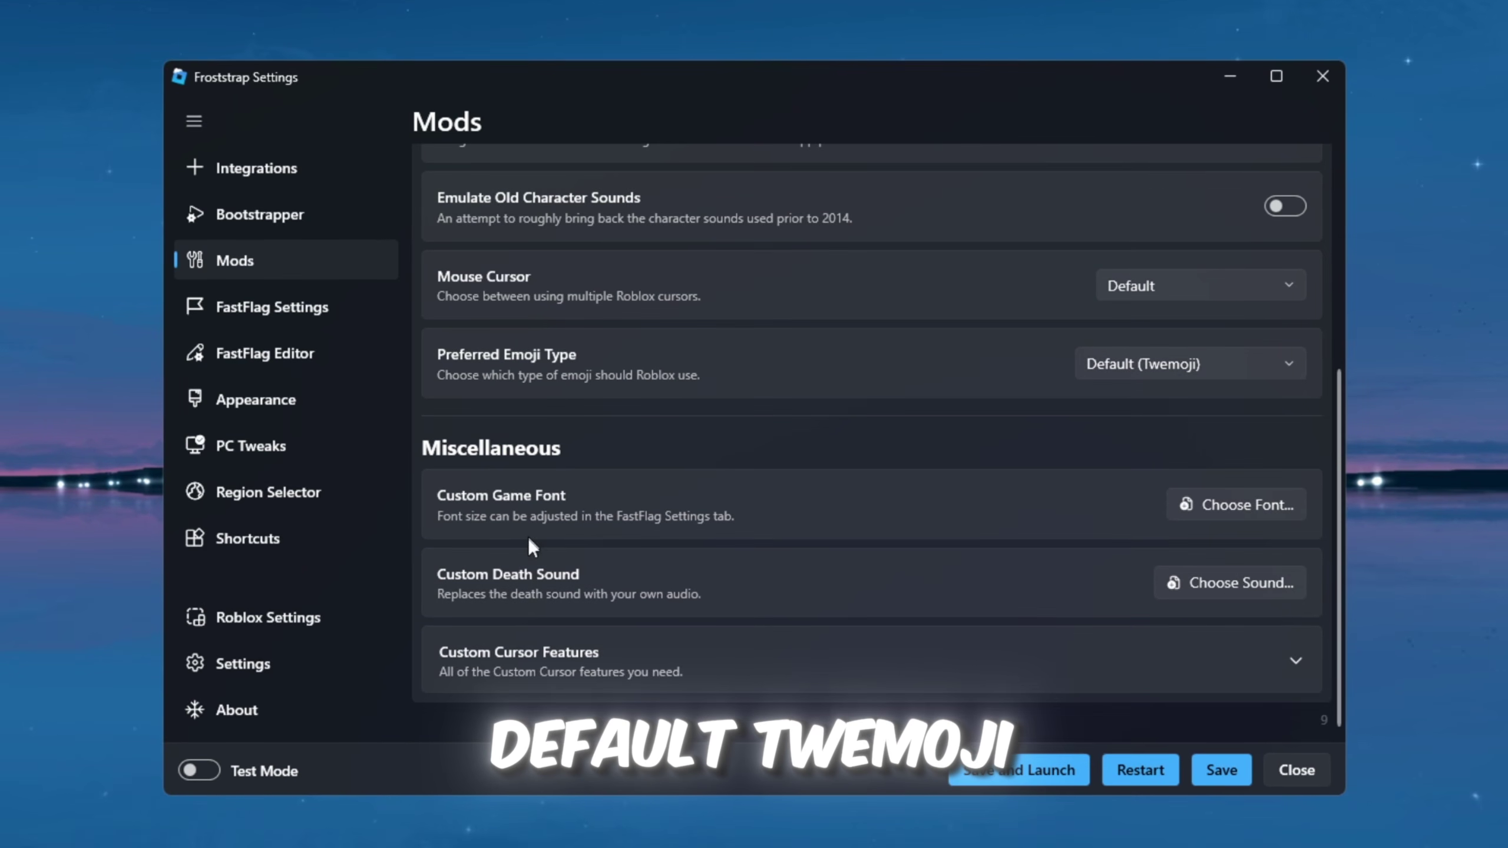
pyautogui.scroll(5, 474, 383)
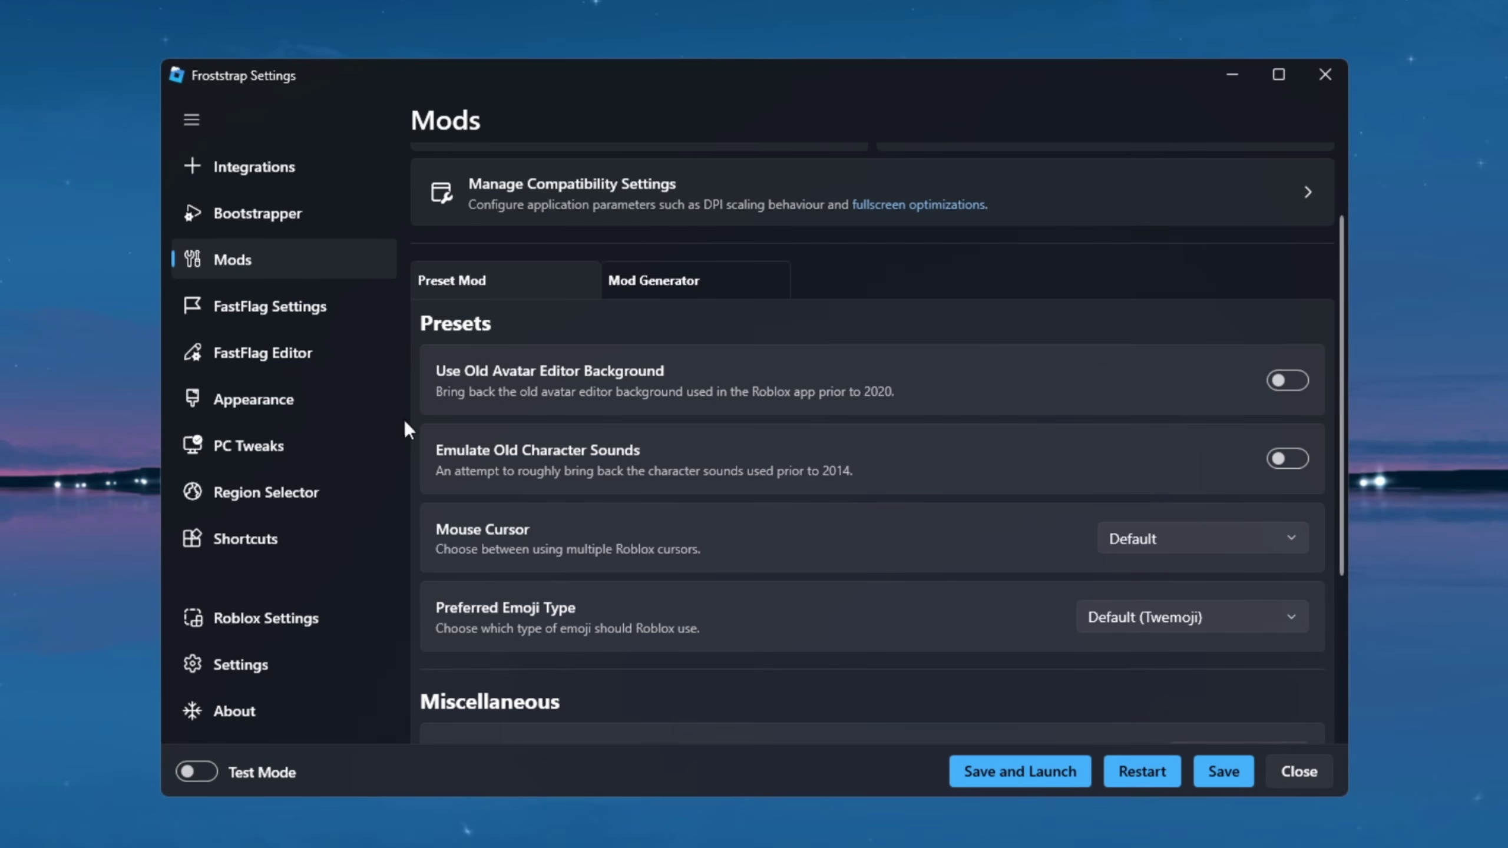
# - Set the anti-aliasing quality (MSAA) to 2x in FastFlag Settings
pyautogui.click(262, 307)
pyautogui.scroll(-2, 430, 284)
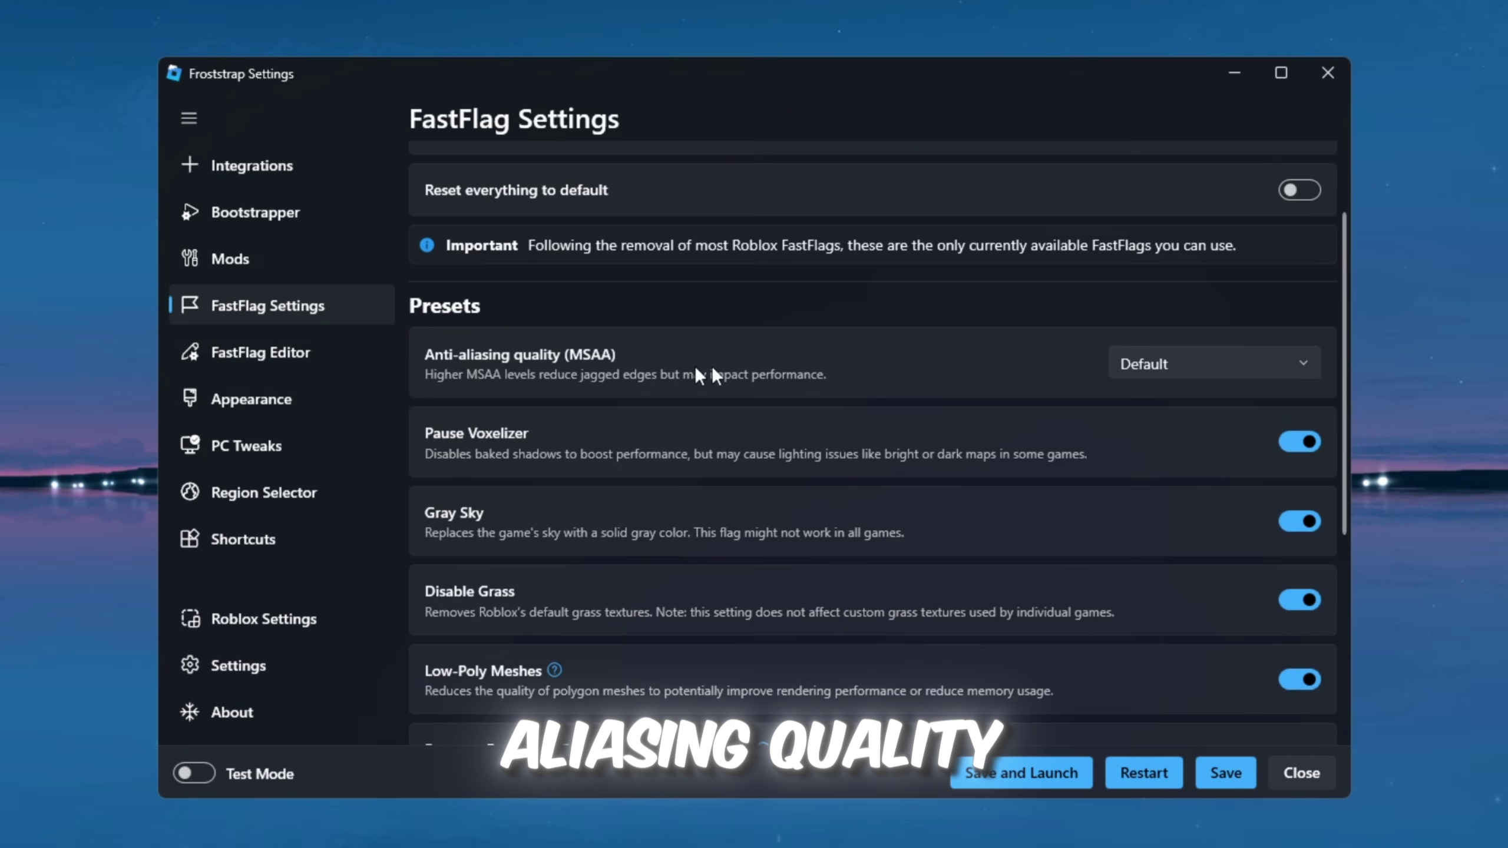
pyautogui.click(1126, 365)
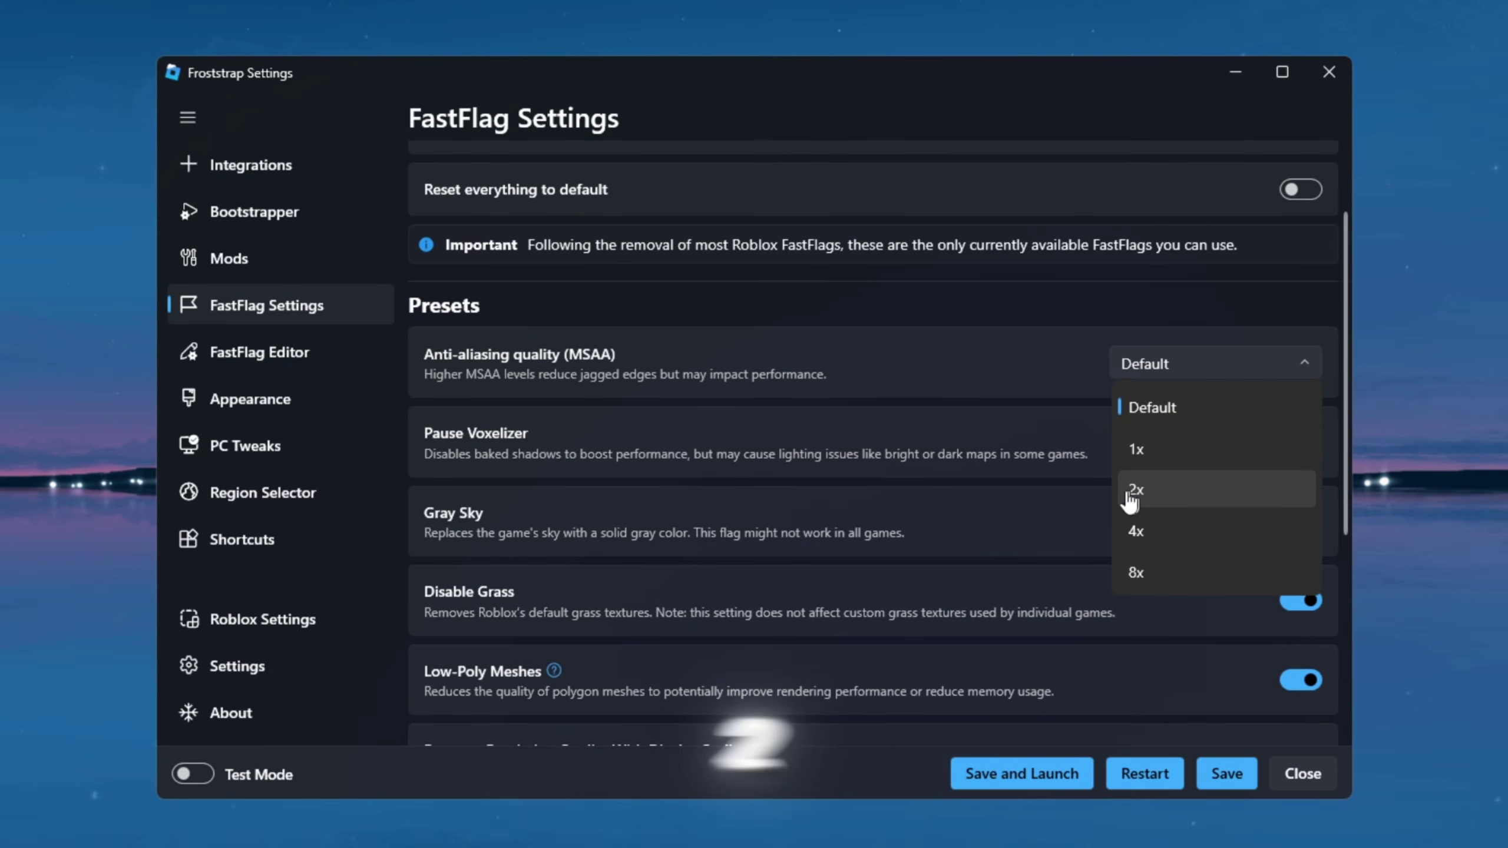
pyautogui.click(1164, 493)
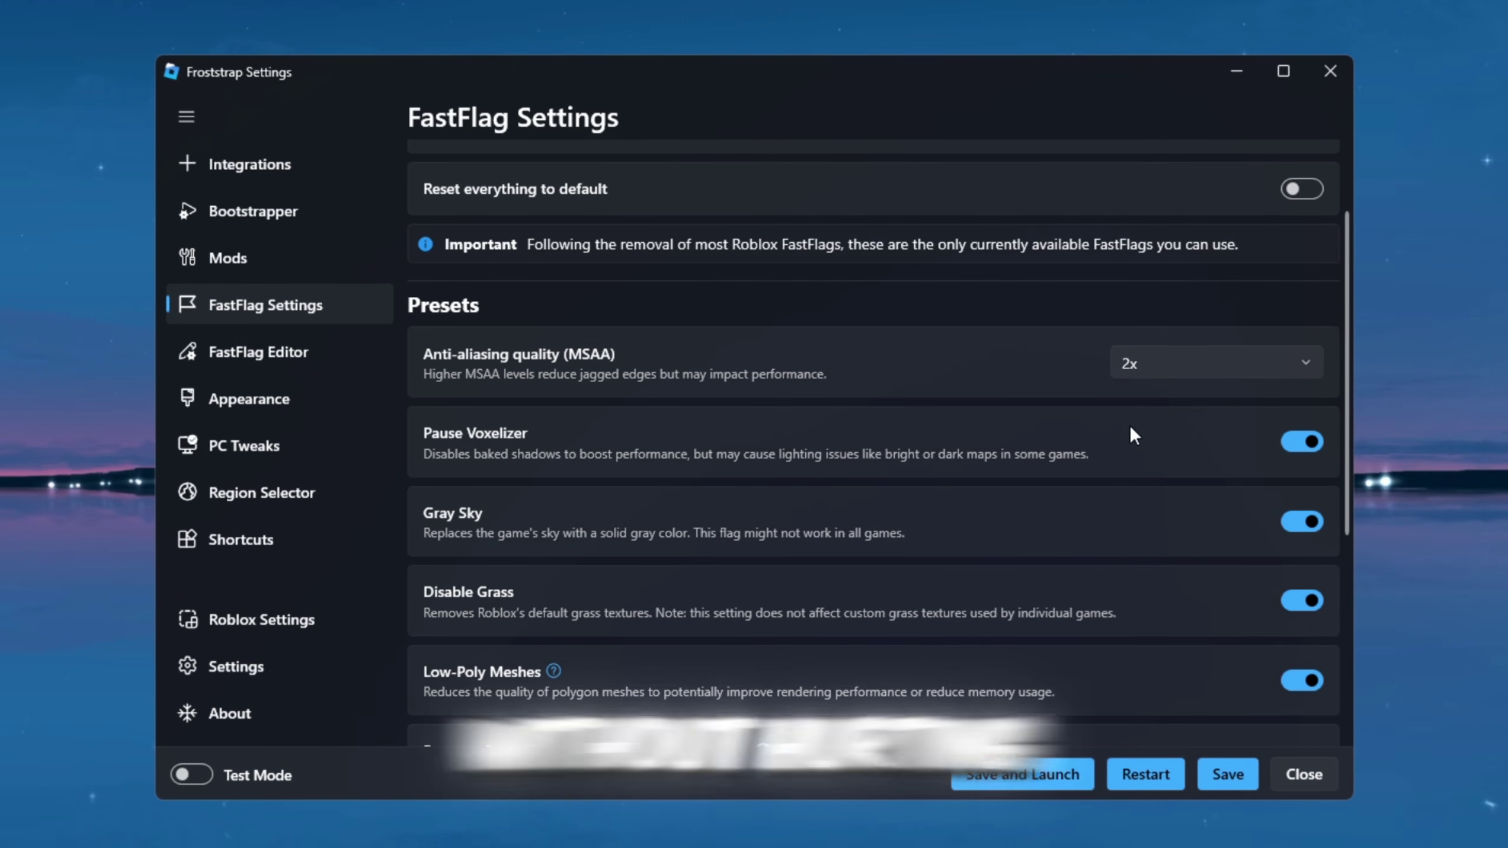
# - Review the remaining FastFlag Settings presets and keep Vulkan as the Rendering Mode
pyautogui.scroll(-2, 935, 455)
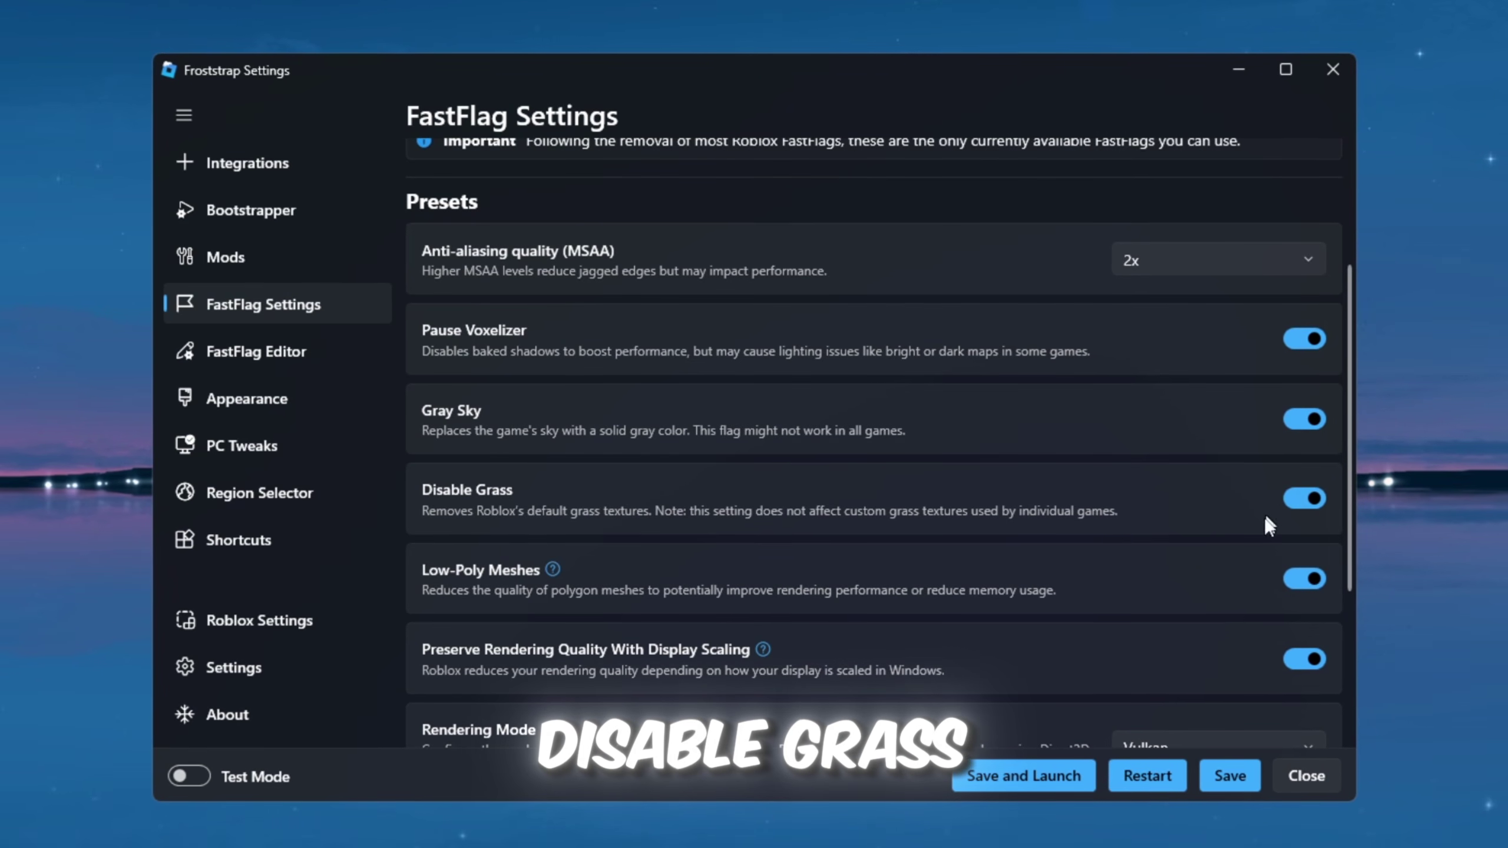
pyautogui.scroll(-3, 1277, 659)
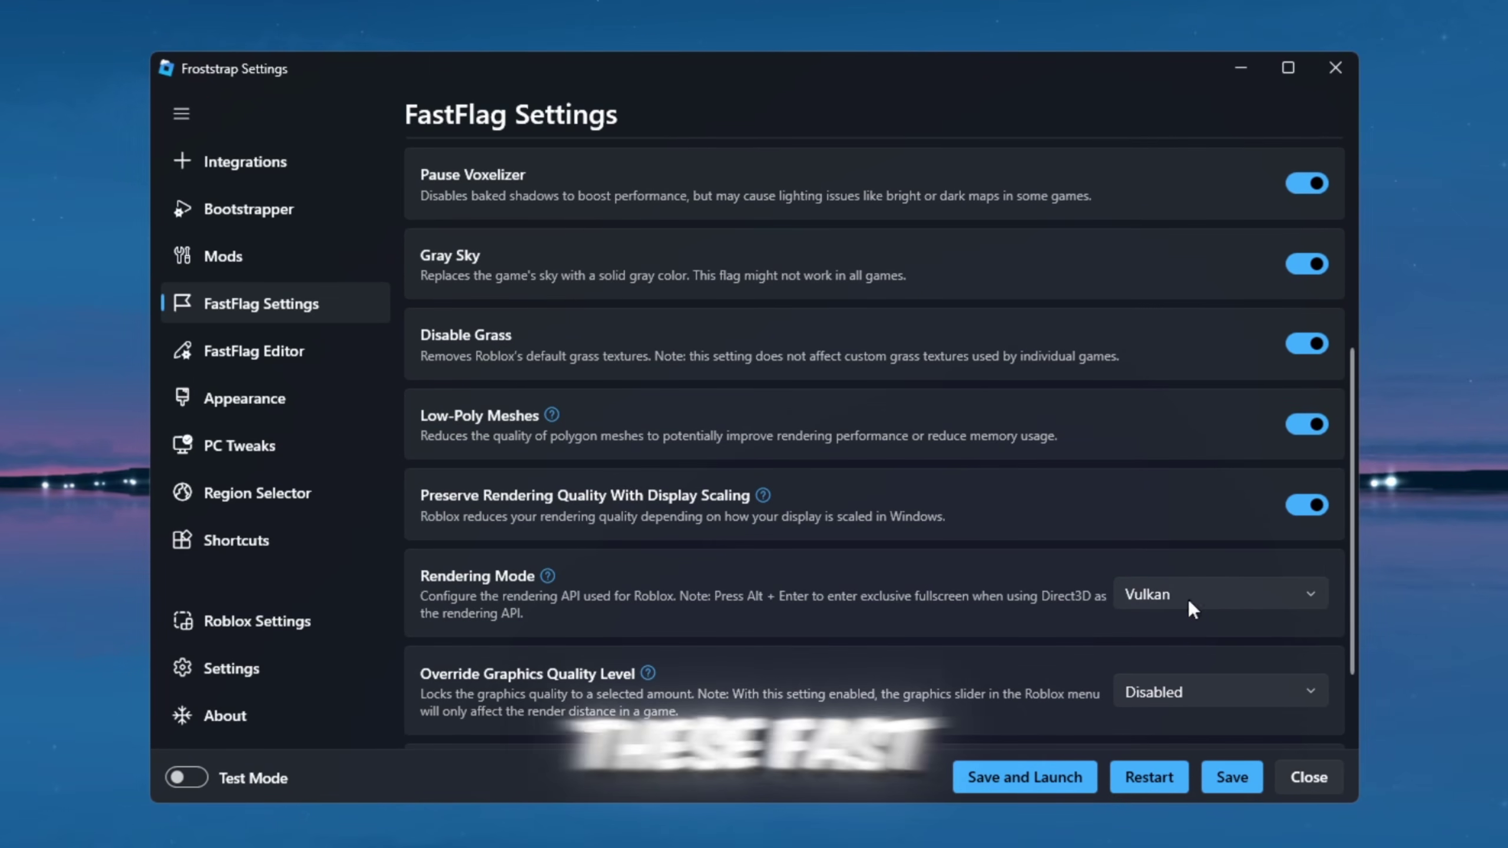
pyautogui.click(1158, 595)
pyautogui.click(1166, 710)
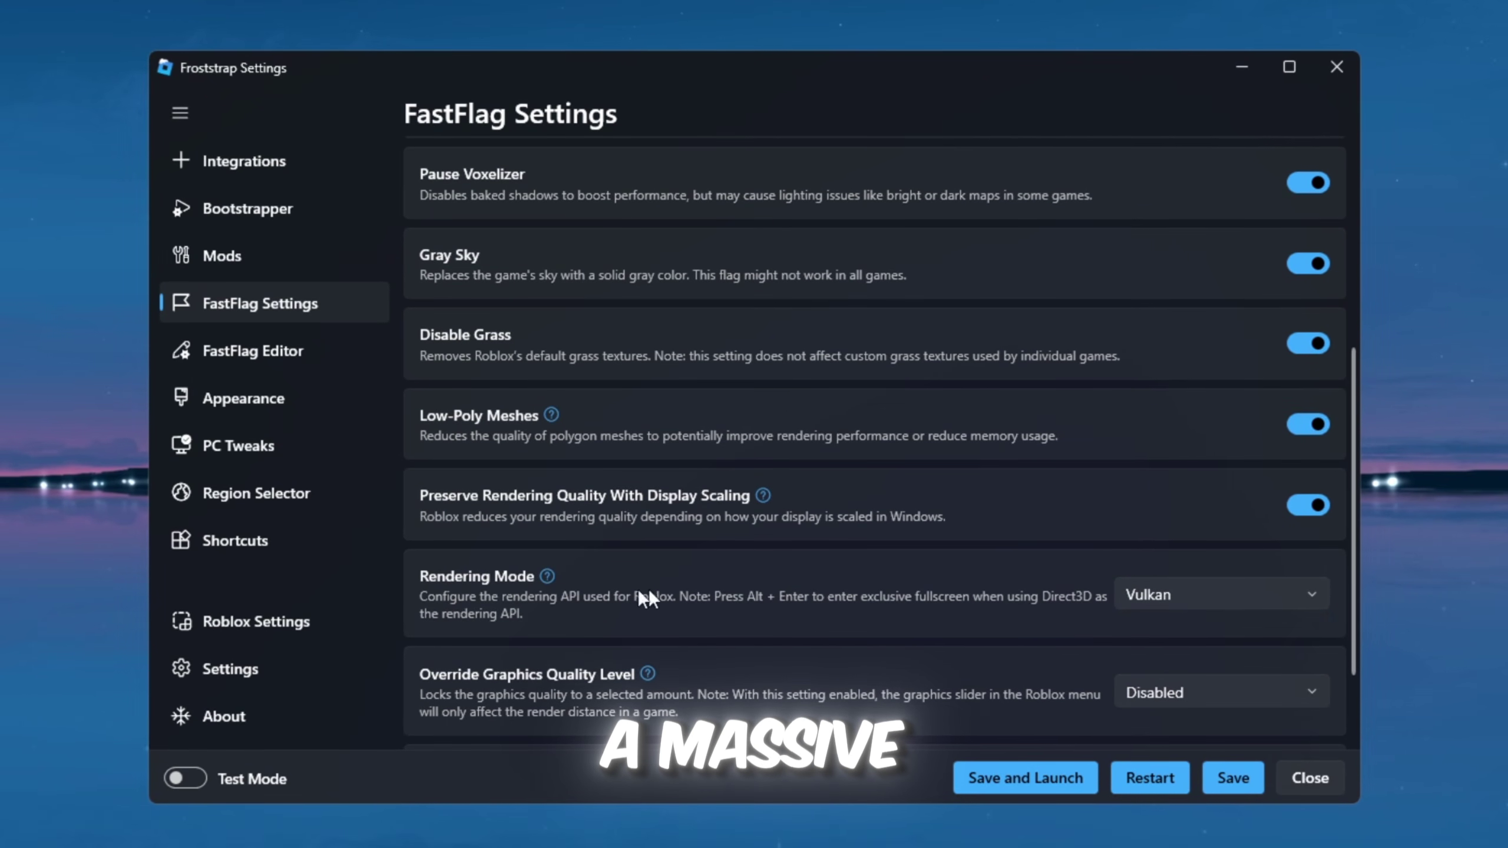
pyautogui.scroll(4, 478, 565)
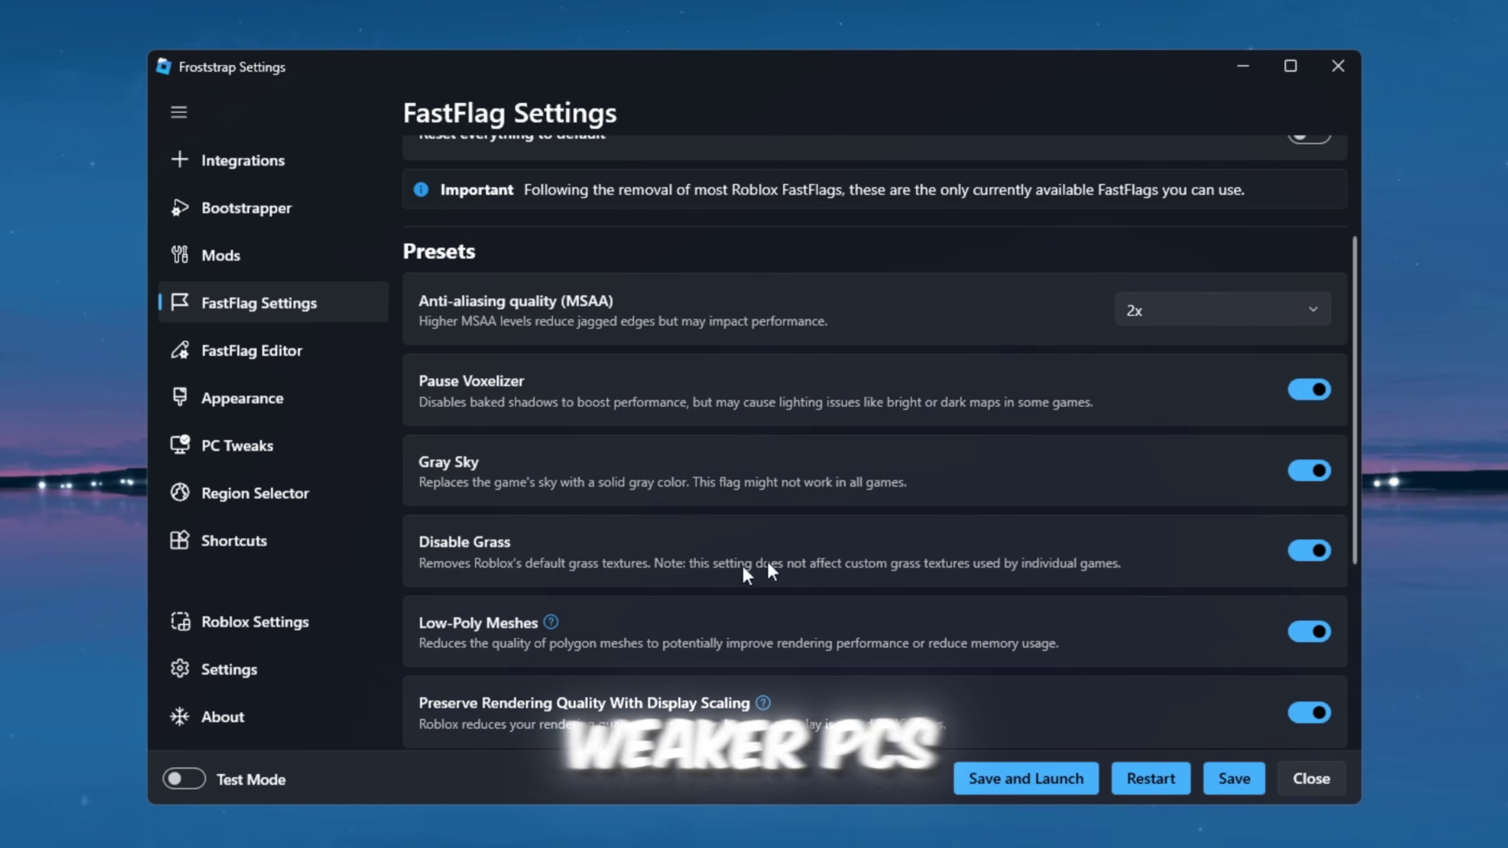
# - Review the Appearance page, including its launcher options, and keep the Language as English
pyautogui.click(217, 398)
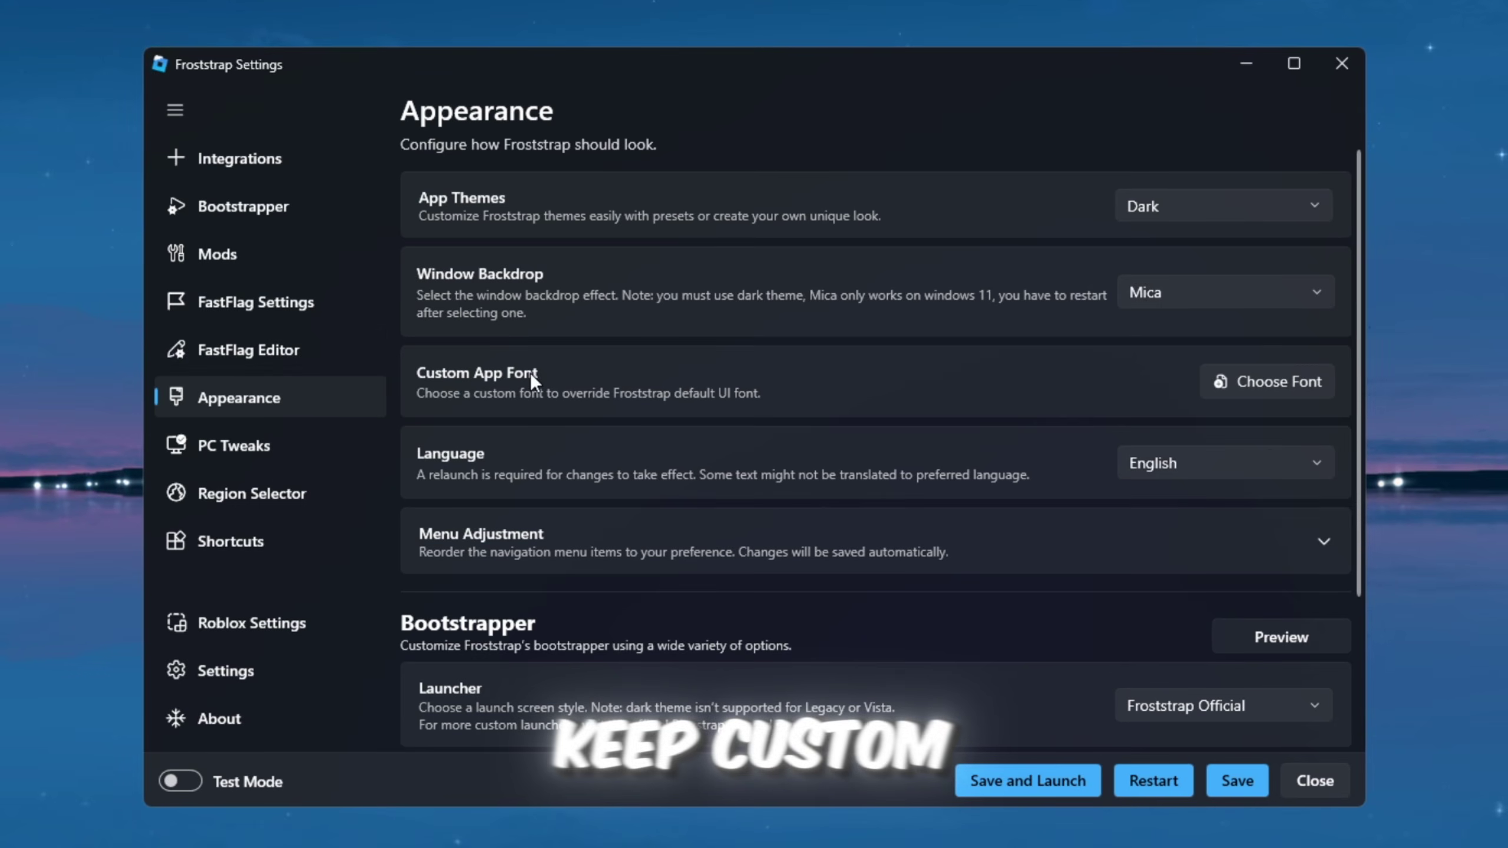
pyautogui.click(1157, 465)
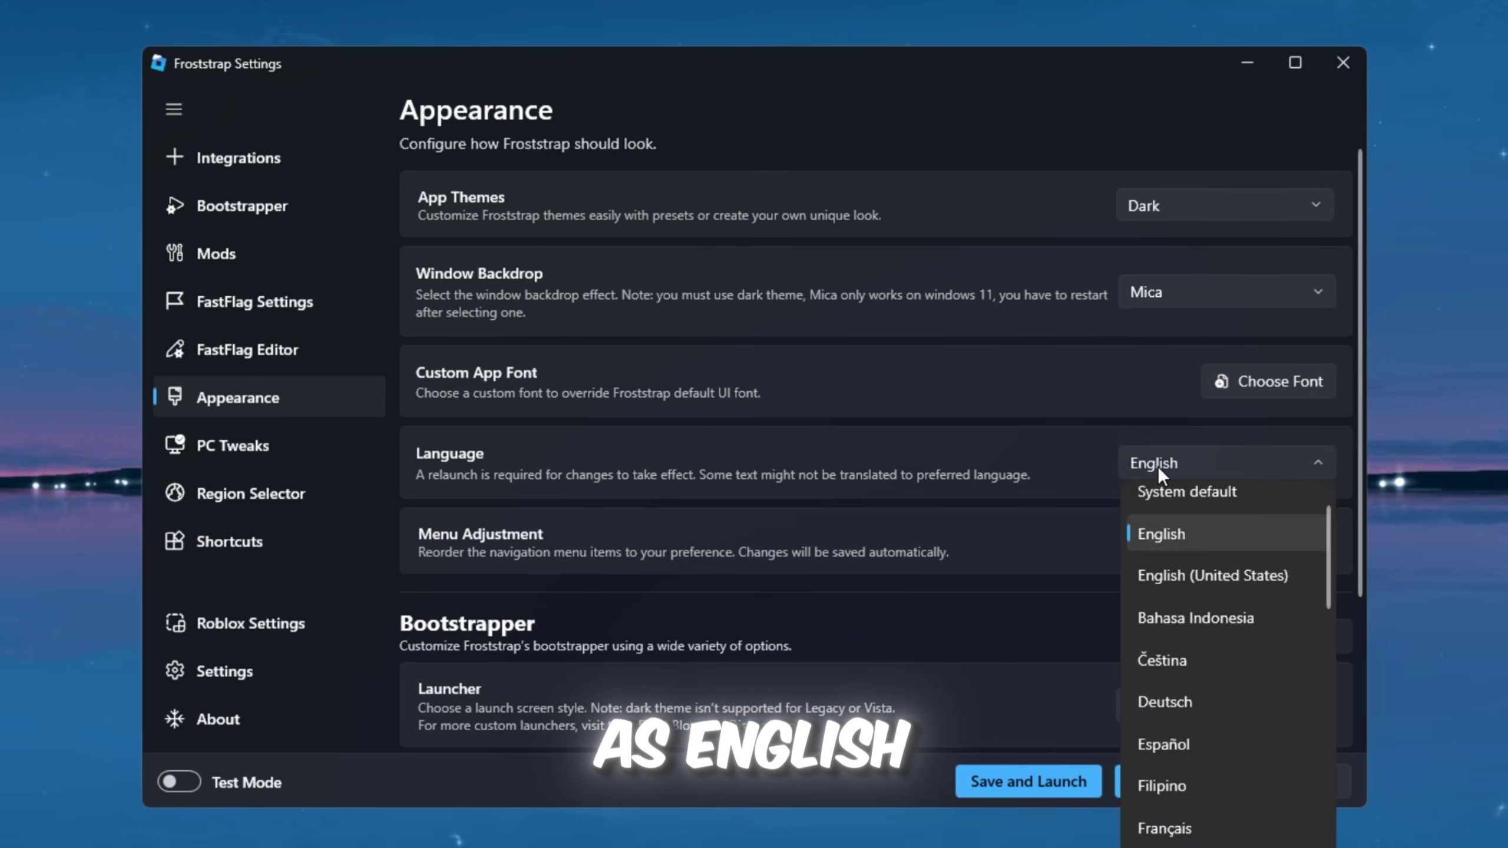
pyautogui.click(1157, 465)
pyautogui.scroll(-3, 839, 582)
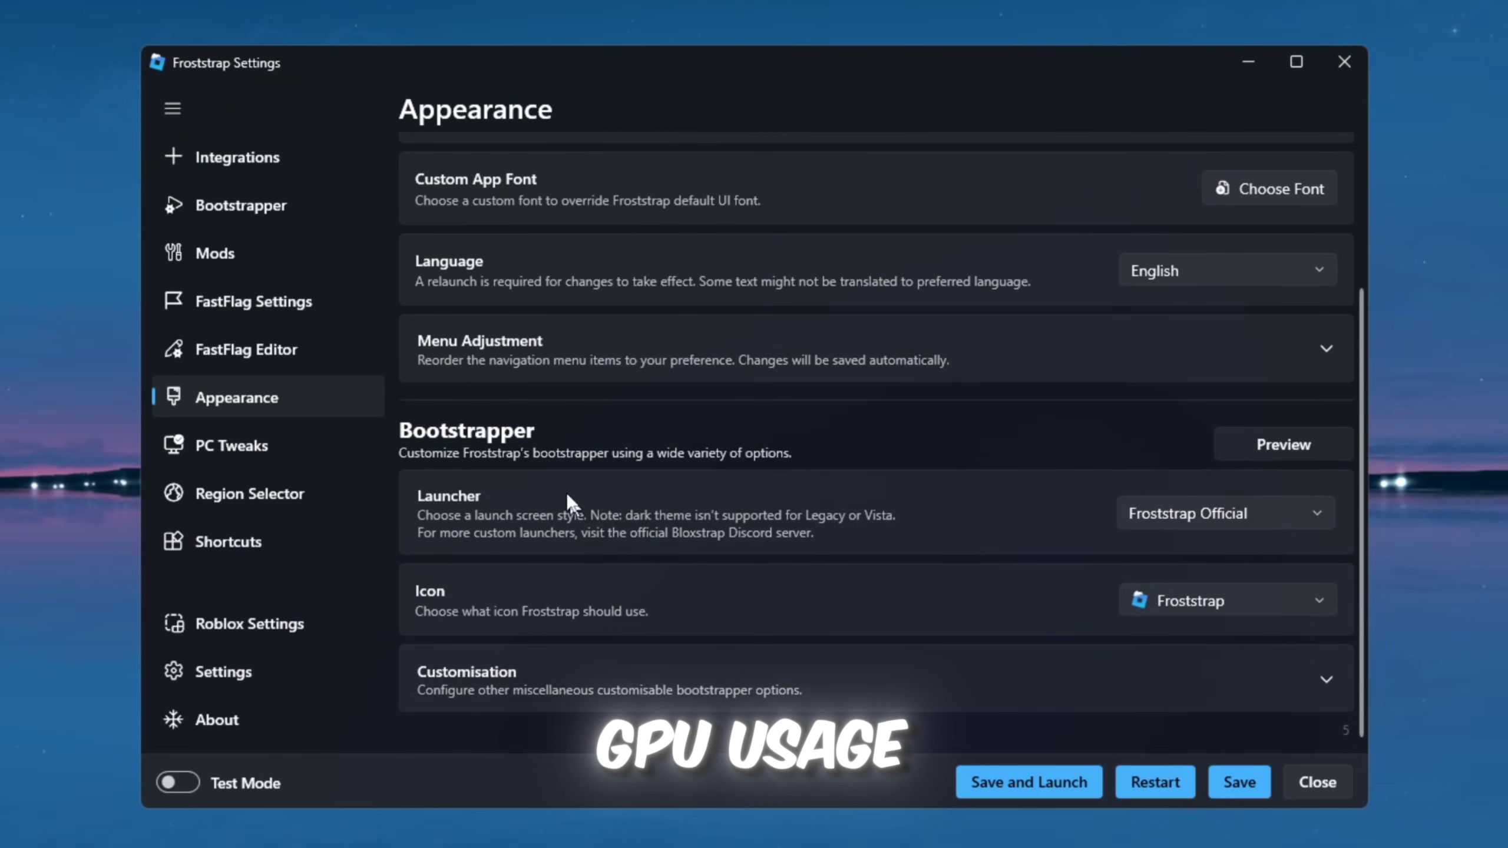
pyautogui.scroll(3, 567, 502)
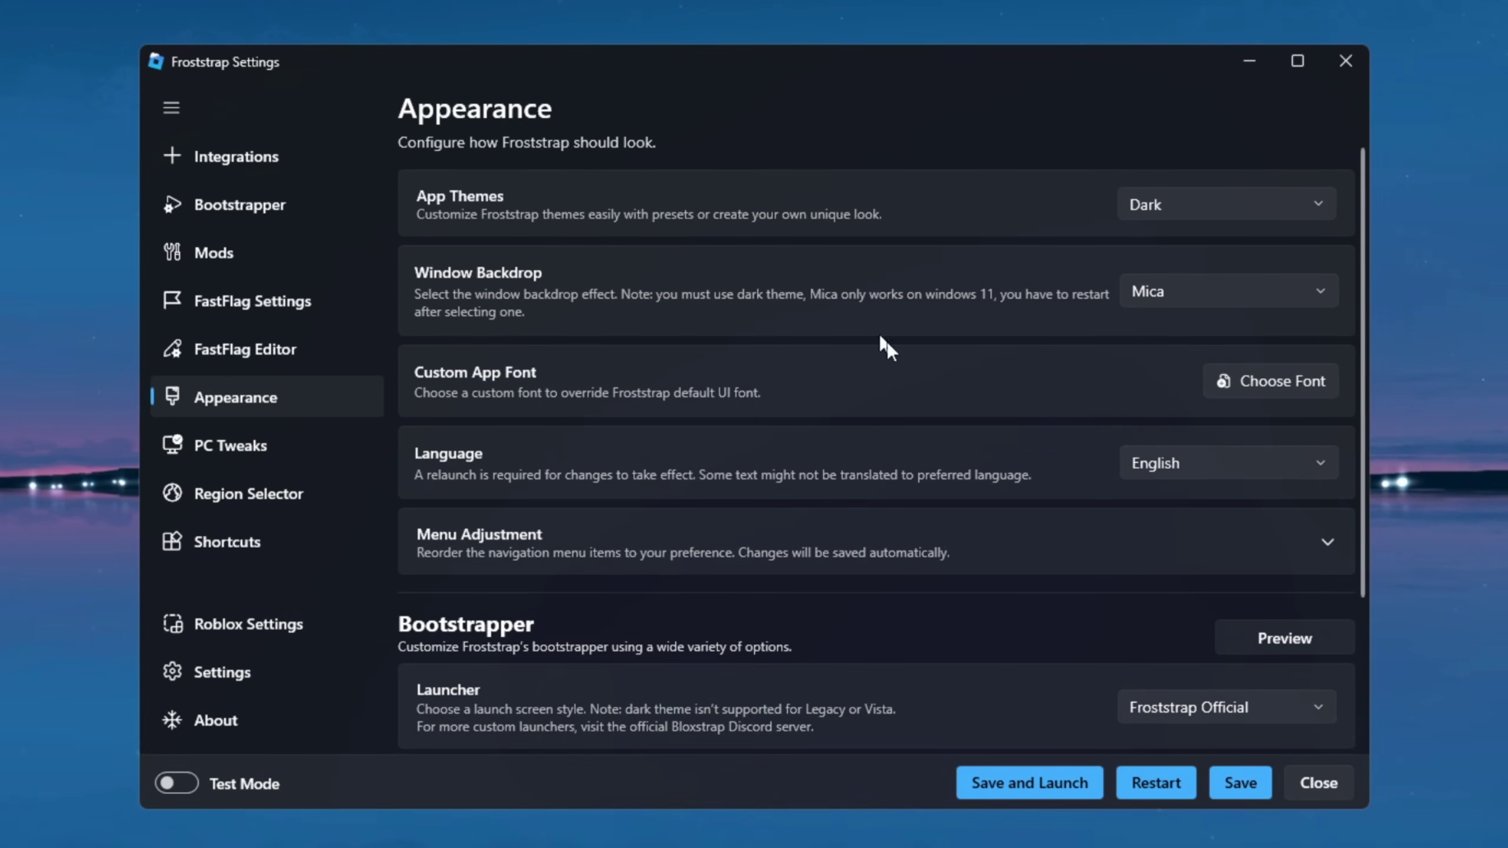
# - Open the JSON import form for adding new flags in the FastFlag Editor
pyautogui.click(191, 347)
pyautogui.click(427, 189)
pyautogui.click(759, 317)
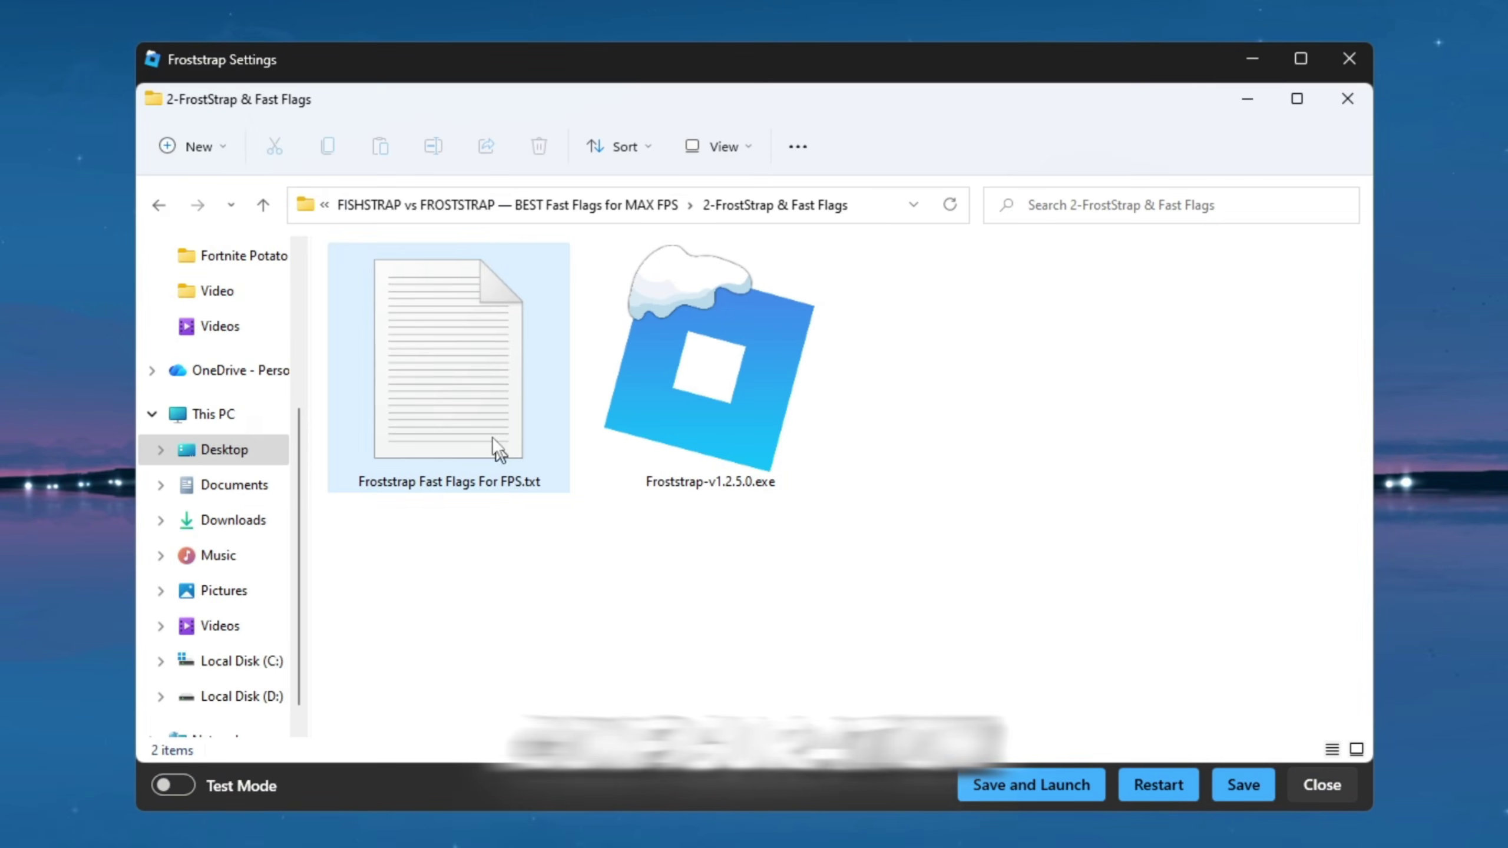
# - Copy the entire contents of Froststrap Fast Flags For FPS.txt from the 2-FrostStrap & Fast Flags folder and close the file
pyautogui.doubleClick(477, 413)
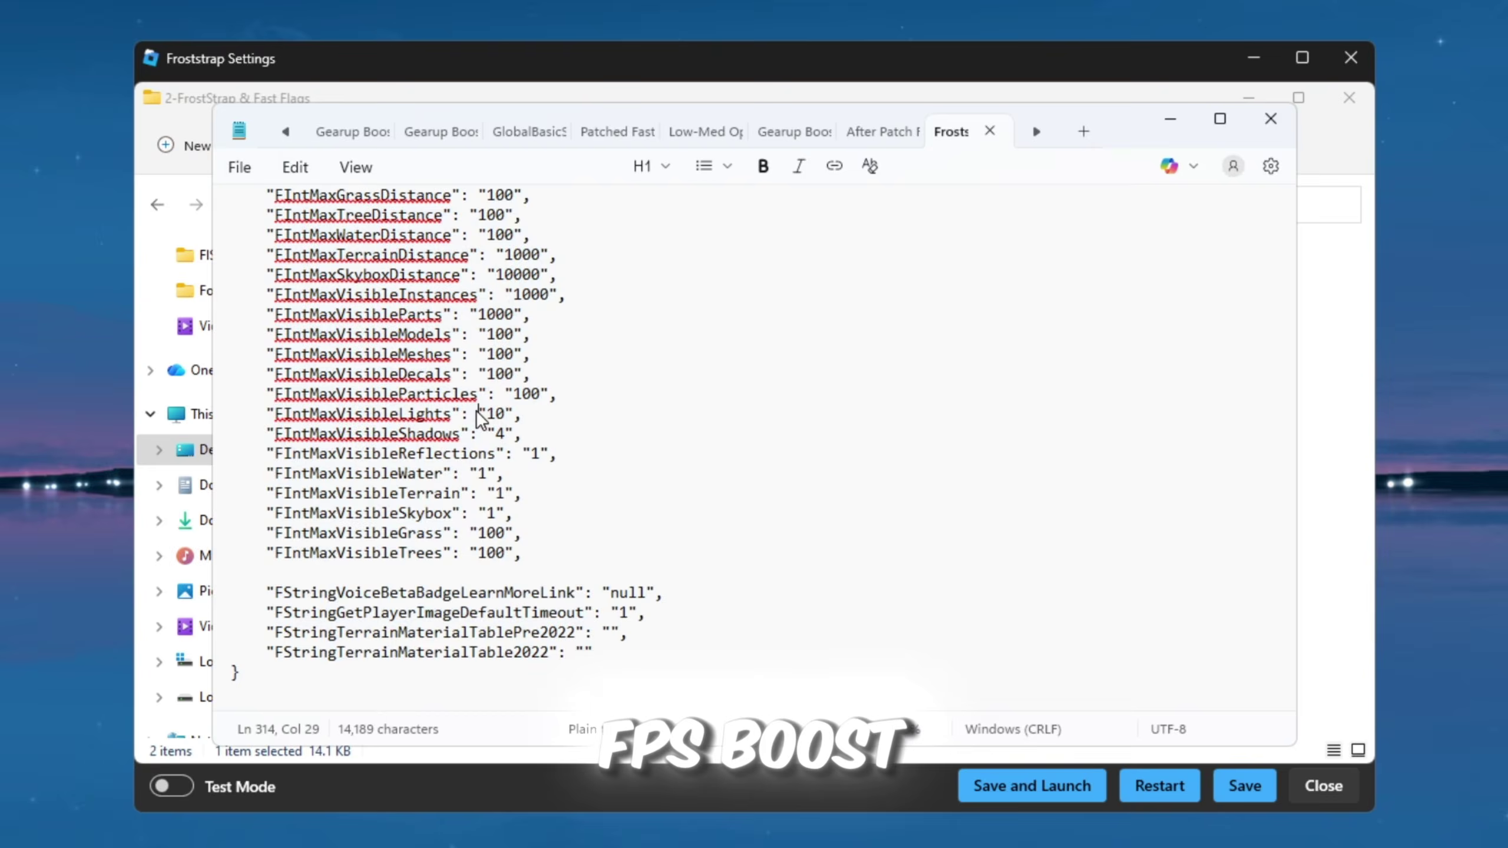
pyautogui.hotkey('ctrl', 'a')
pyautogui.rightClick(450, 405)
pyautogui.click(556, 802)
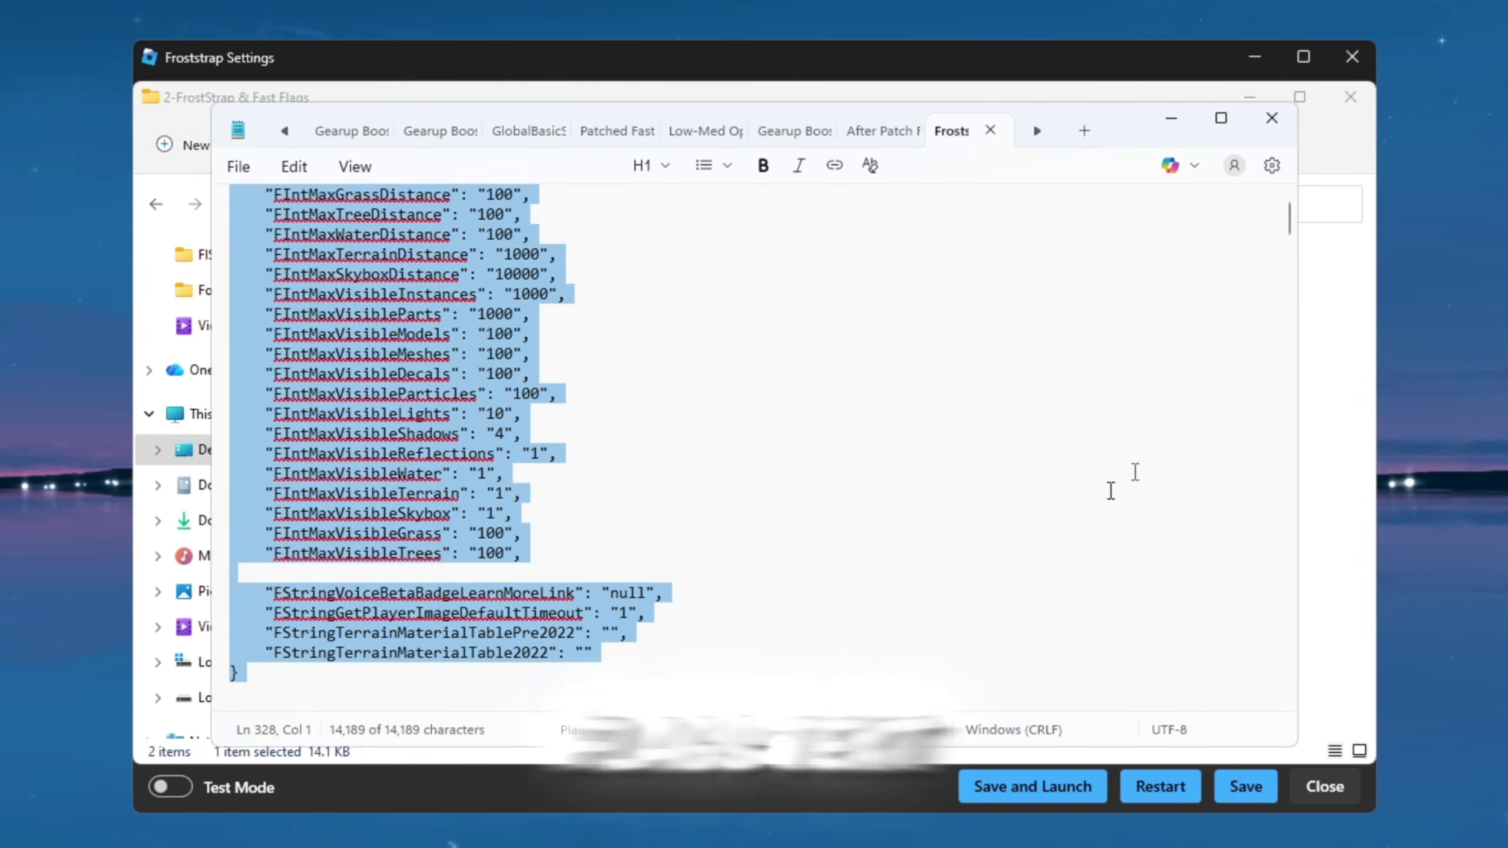
pyautogui.click(1271, 118)
pyautogui.click(1264, 93)
# - Paste the copied flags into the JSON import form, confirm the import and save the Froststrap settings
pyautogui.rightClick(687, 423)
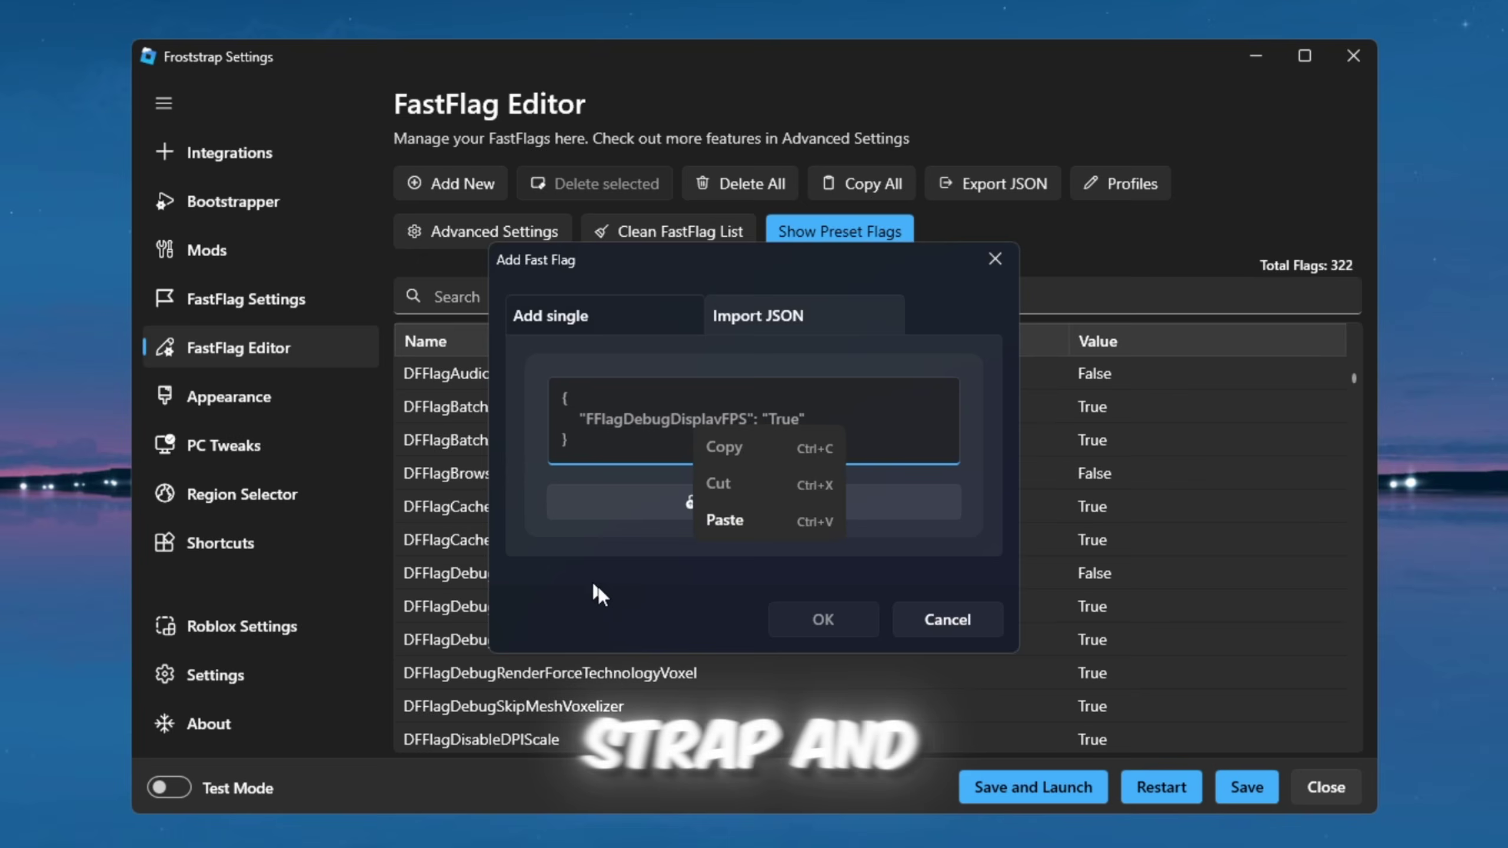
pyautogui.click(712, 519)
pyautogui.click(772, 684)
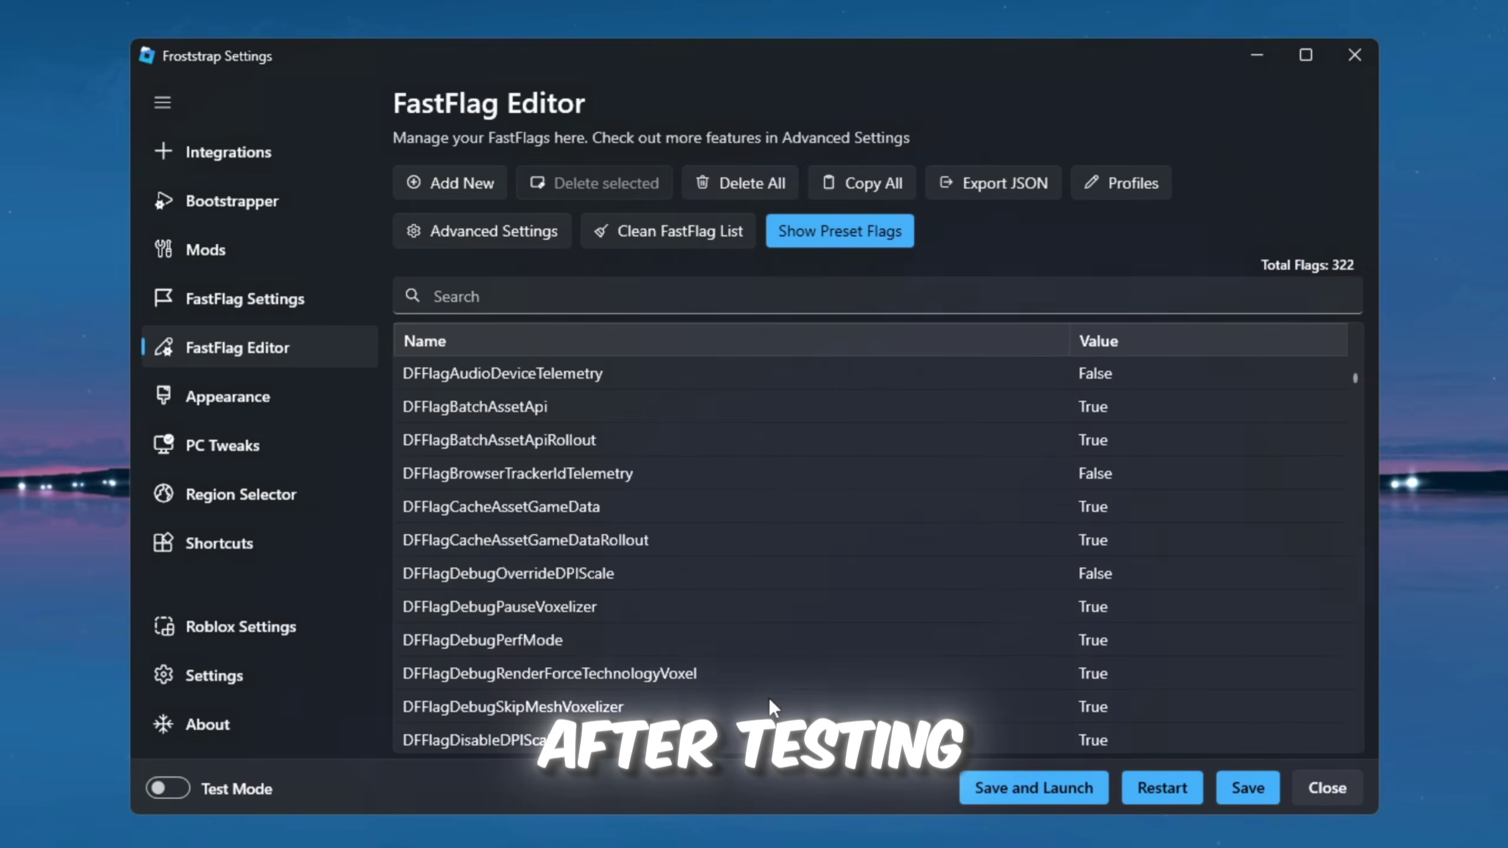
pyautogui.press('Return')
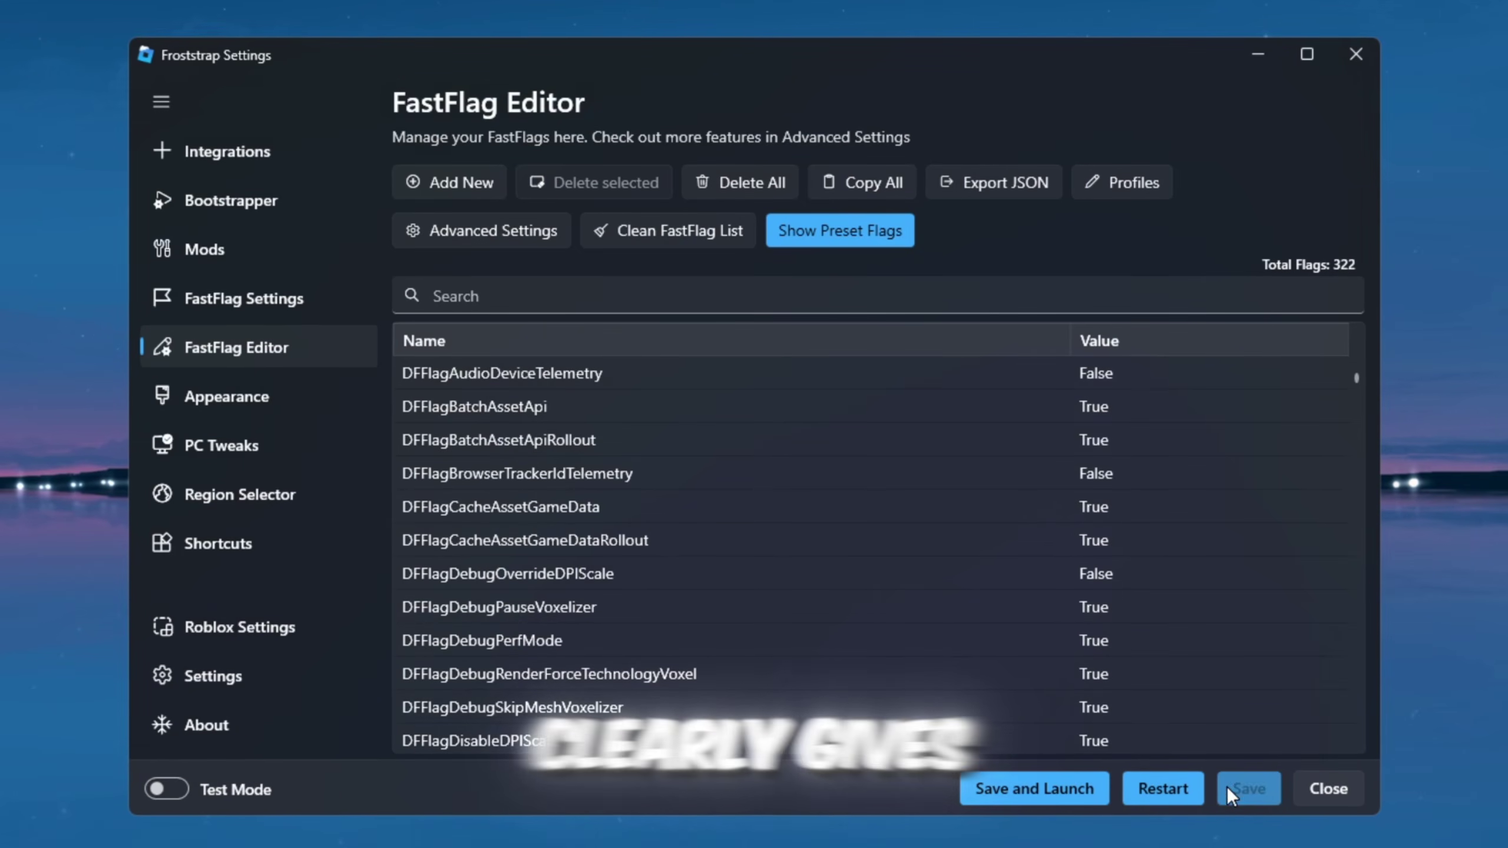
pyautogui.click(1249, 789)
# - Look through the fast flags and their values in the FastFlag Editor list
pyautogui.scroll(-8, 848, 512)
pyautogui.scroll(-15, 968, 491)
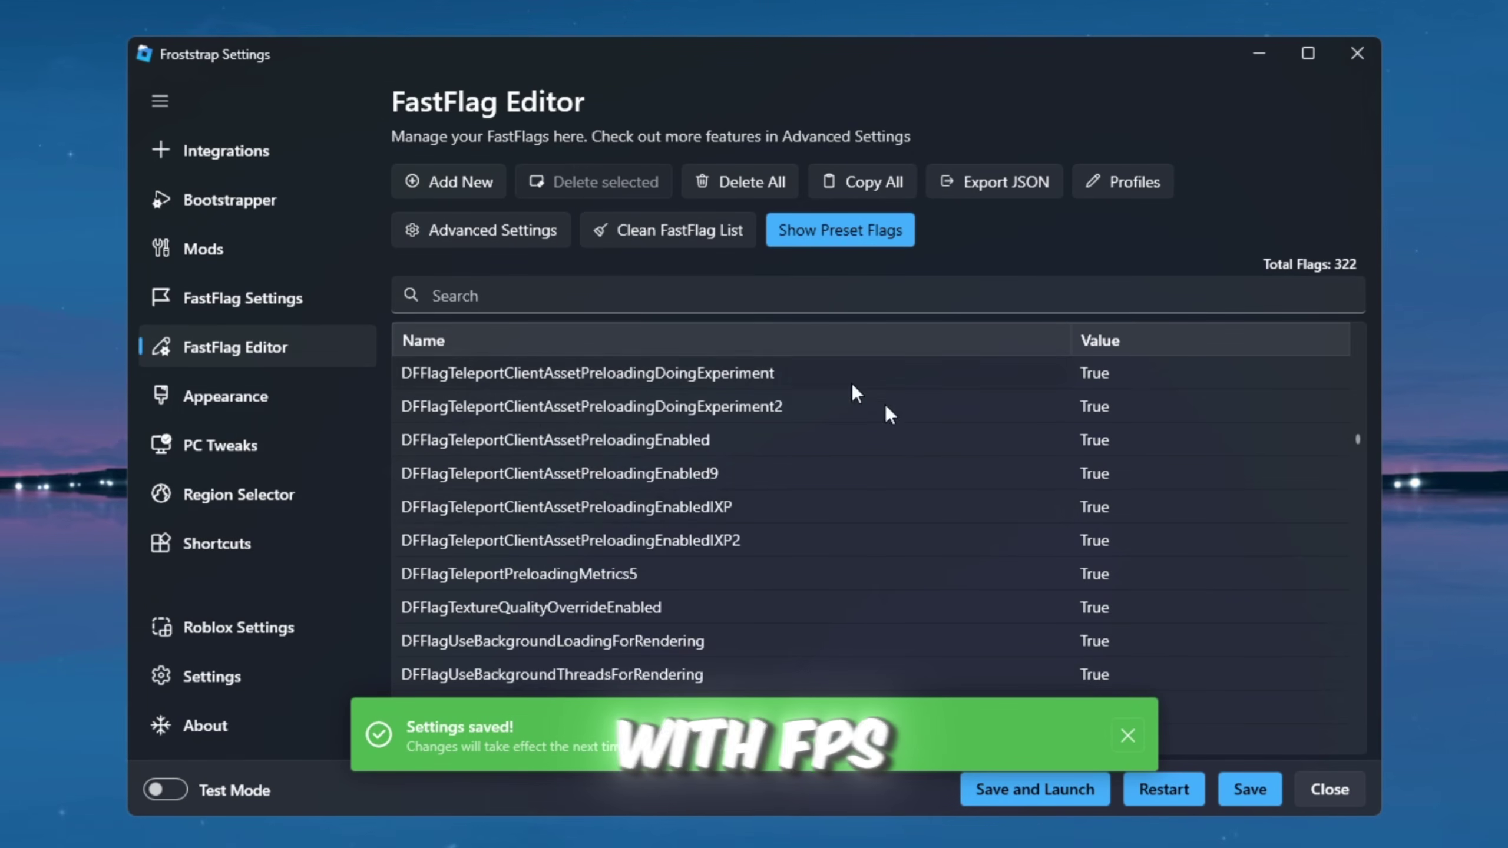
pyautogui.scroll(-18, 930, 412)
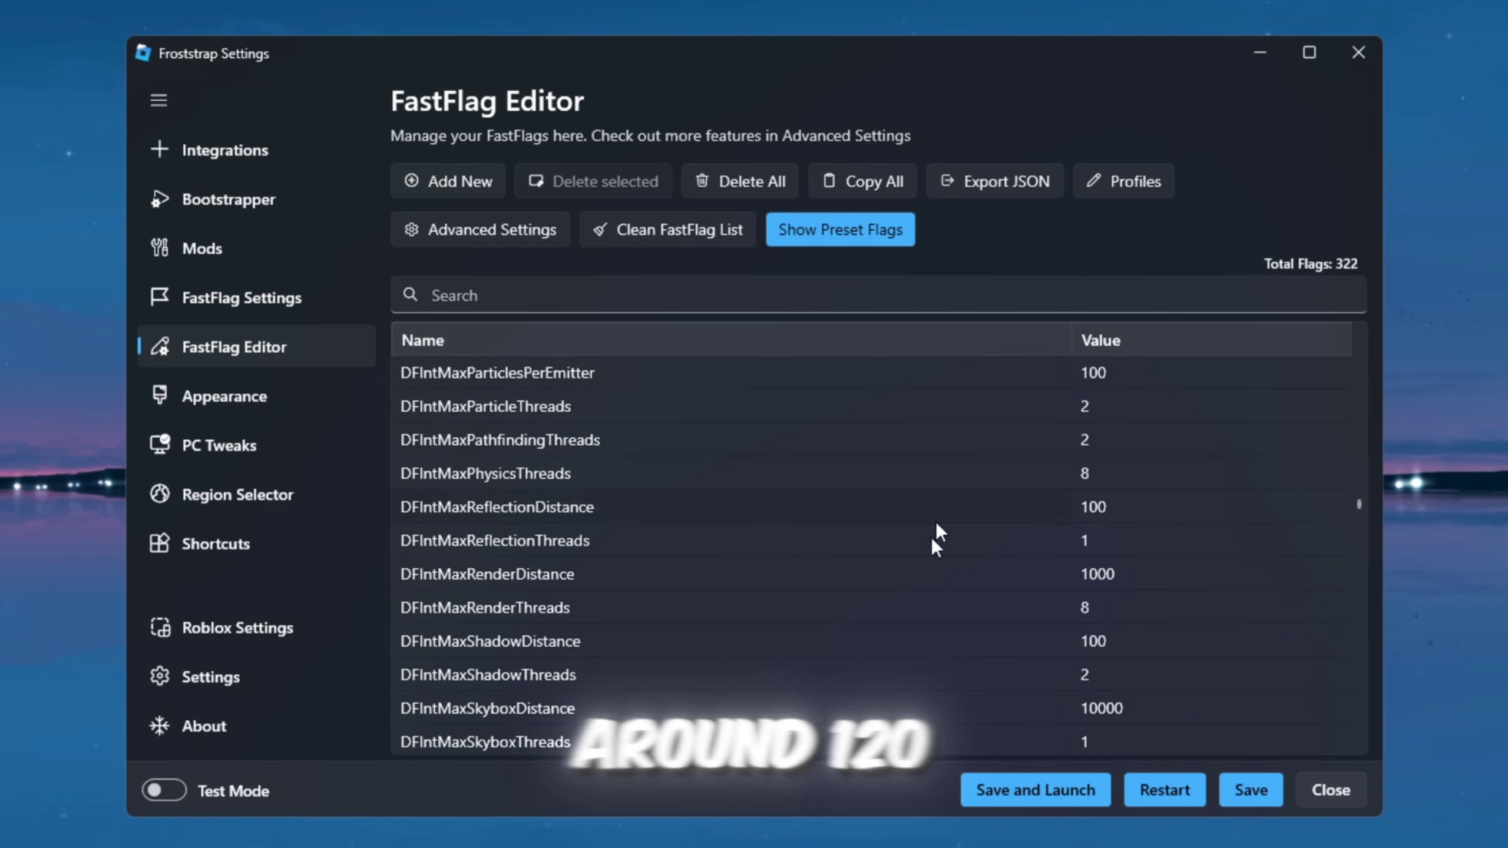
pyautogui.scroll(-20, 475, 526)
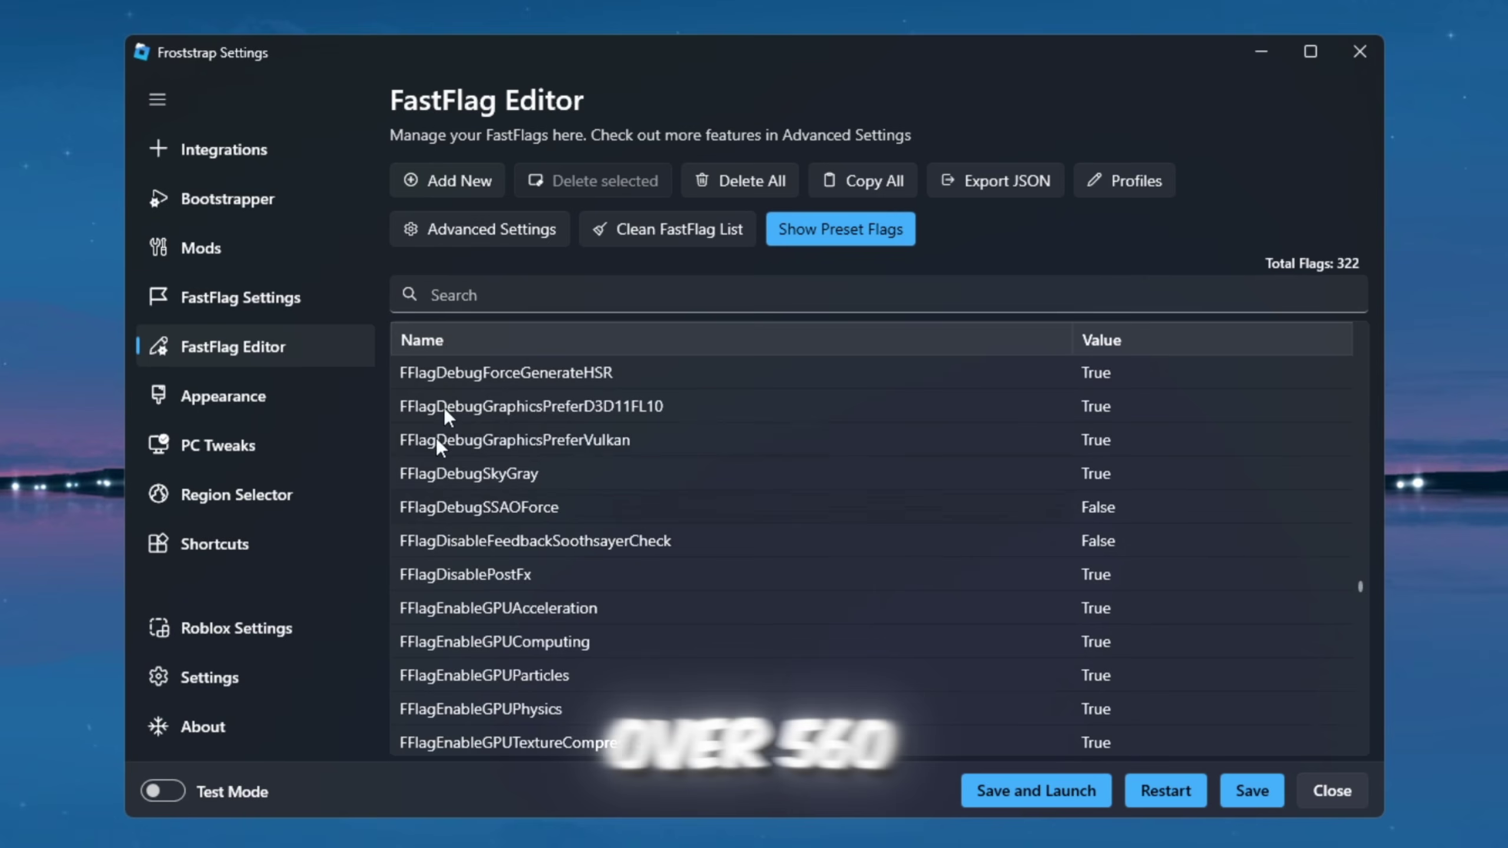
pyautogui.scroll(-20, 817, 472)
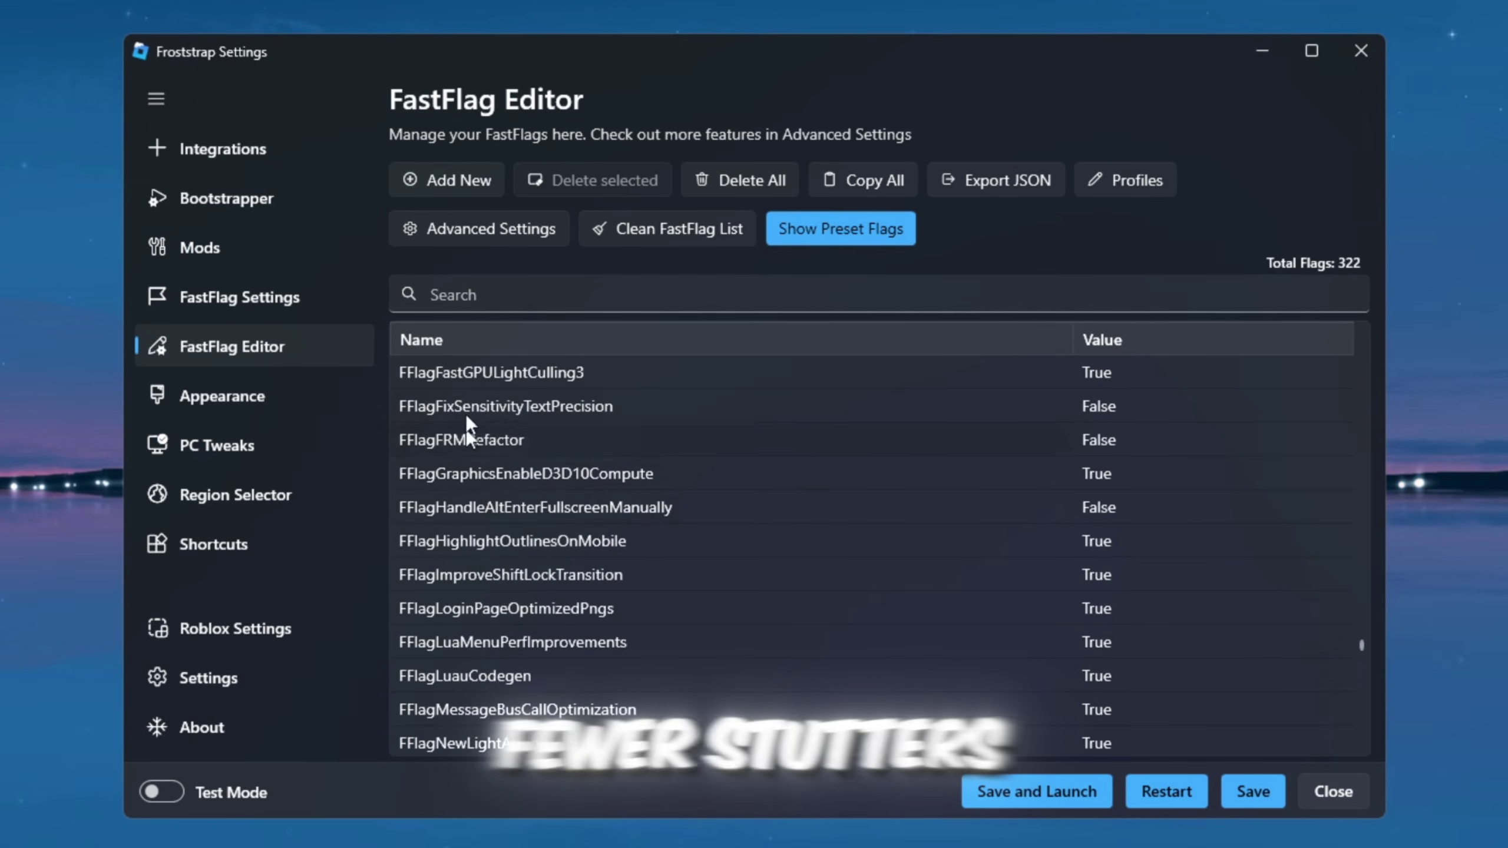
pyautogui.scroll(-20, 992, 552)
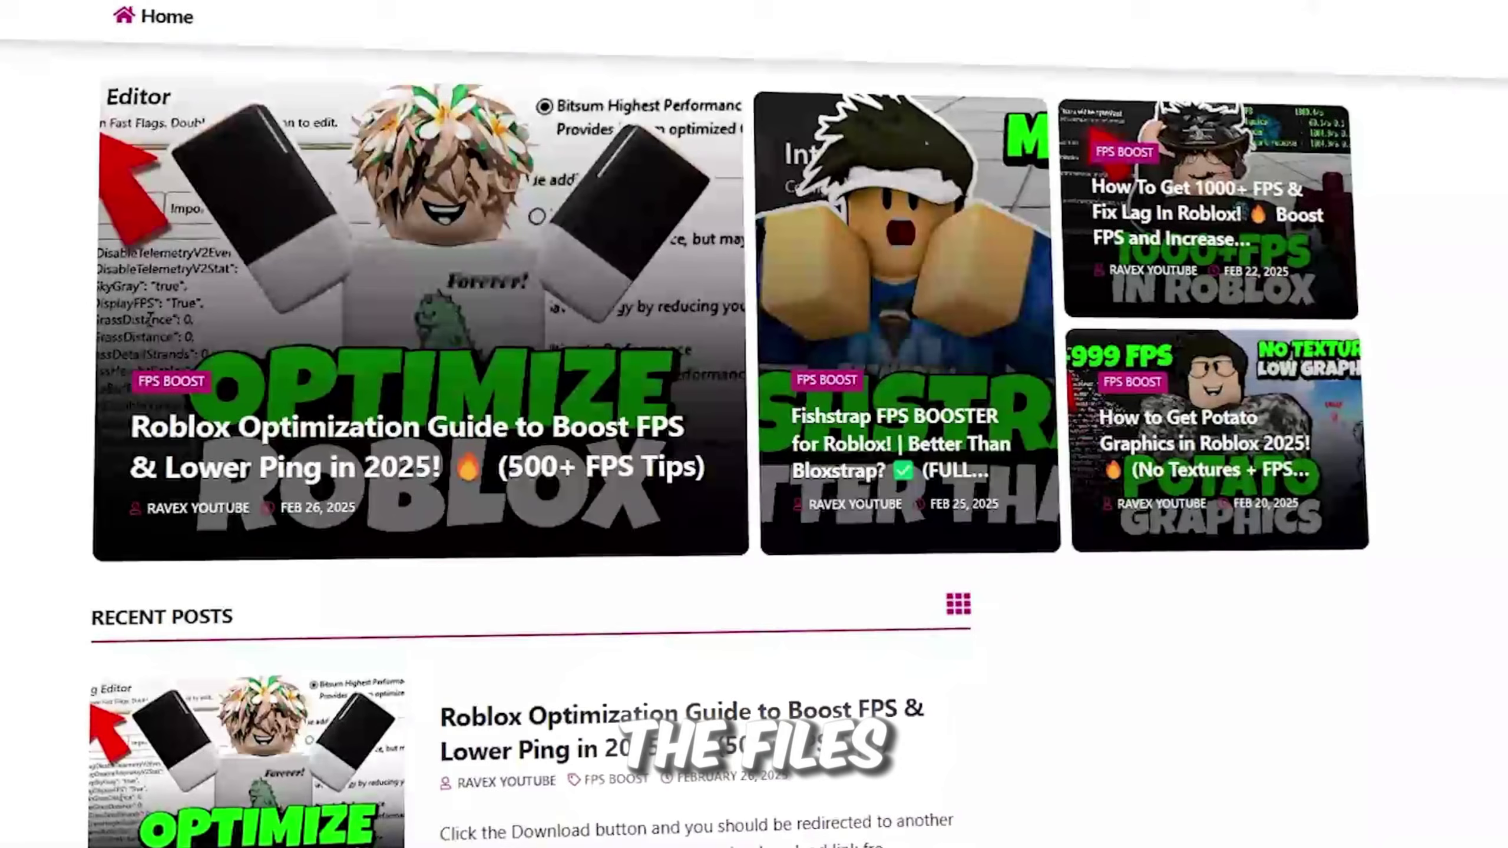
pyautogui.scroll(-5, 343, 355)
pyautogui.scroll(-12, 755, 424)
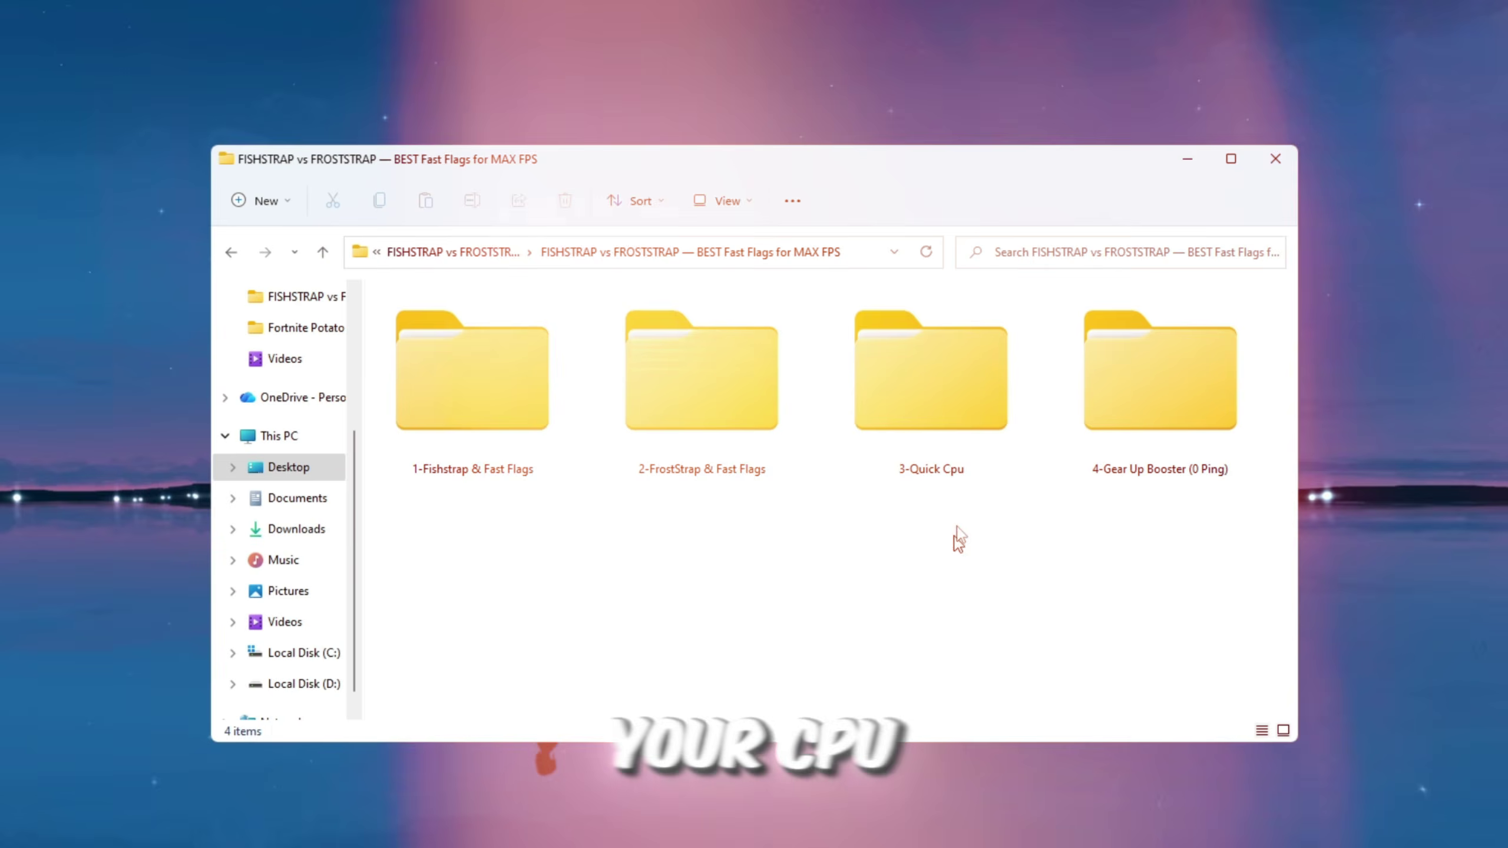
# - Open the 3-Quick Cpu folder in File Explorer
pyautogui.doubleClick(956, 431)
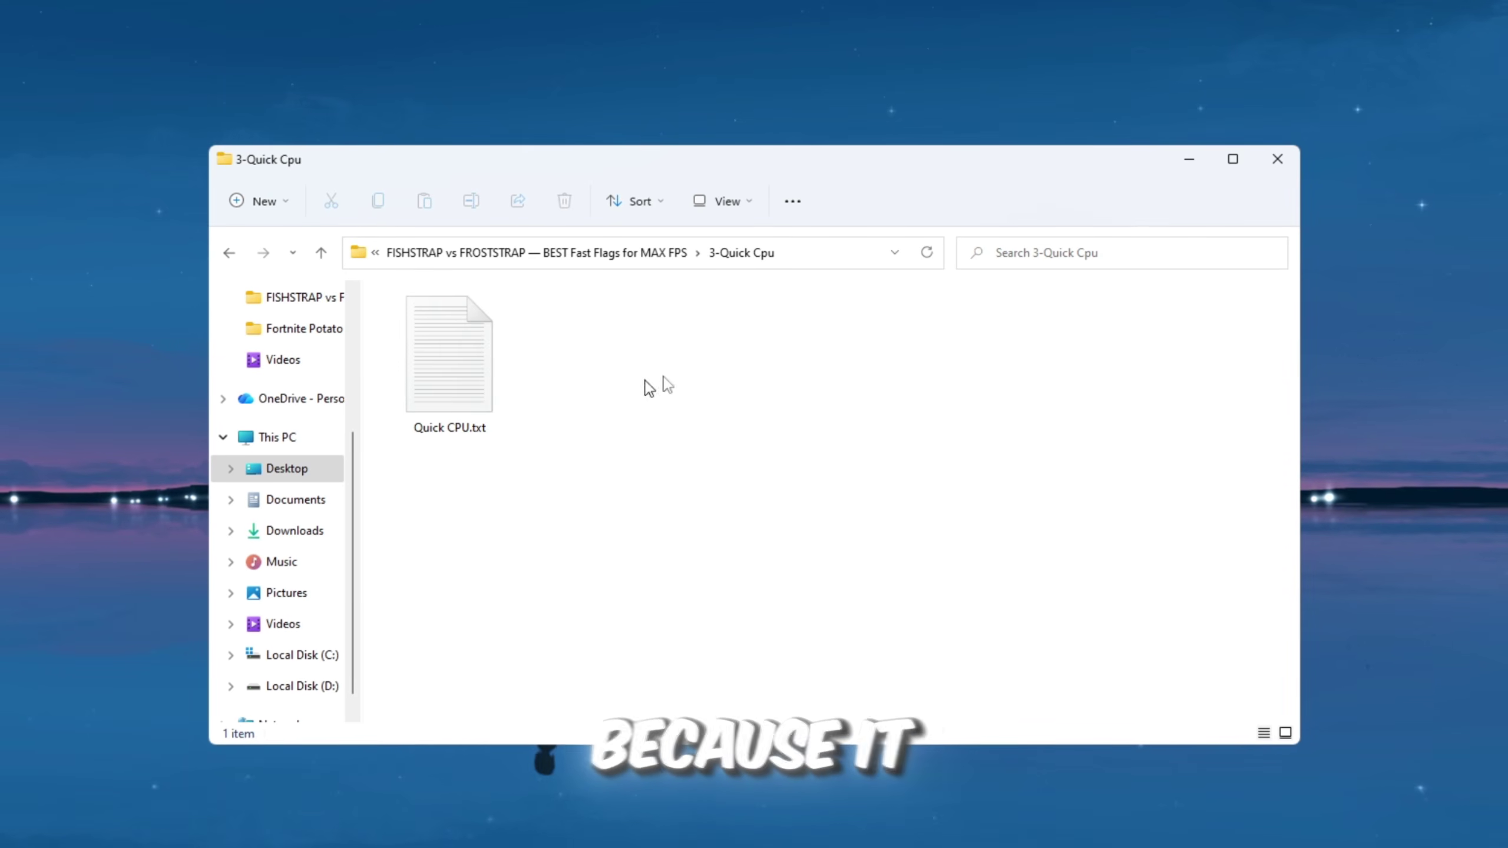
pyautogui.scroll(1, 649, 387)
pyautogui.moveTo(926, 540); pyautogui.dragTo(426, 433)
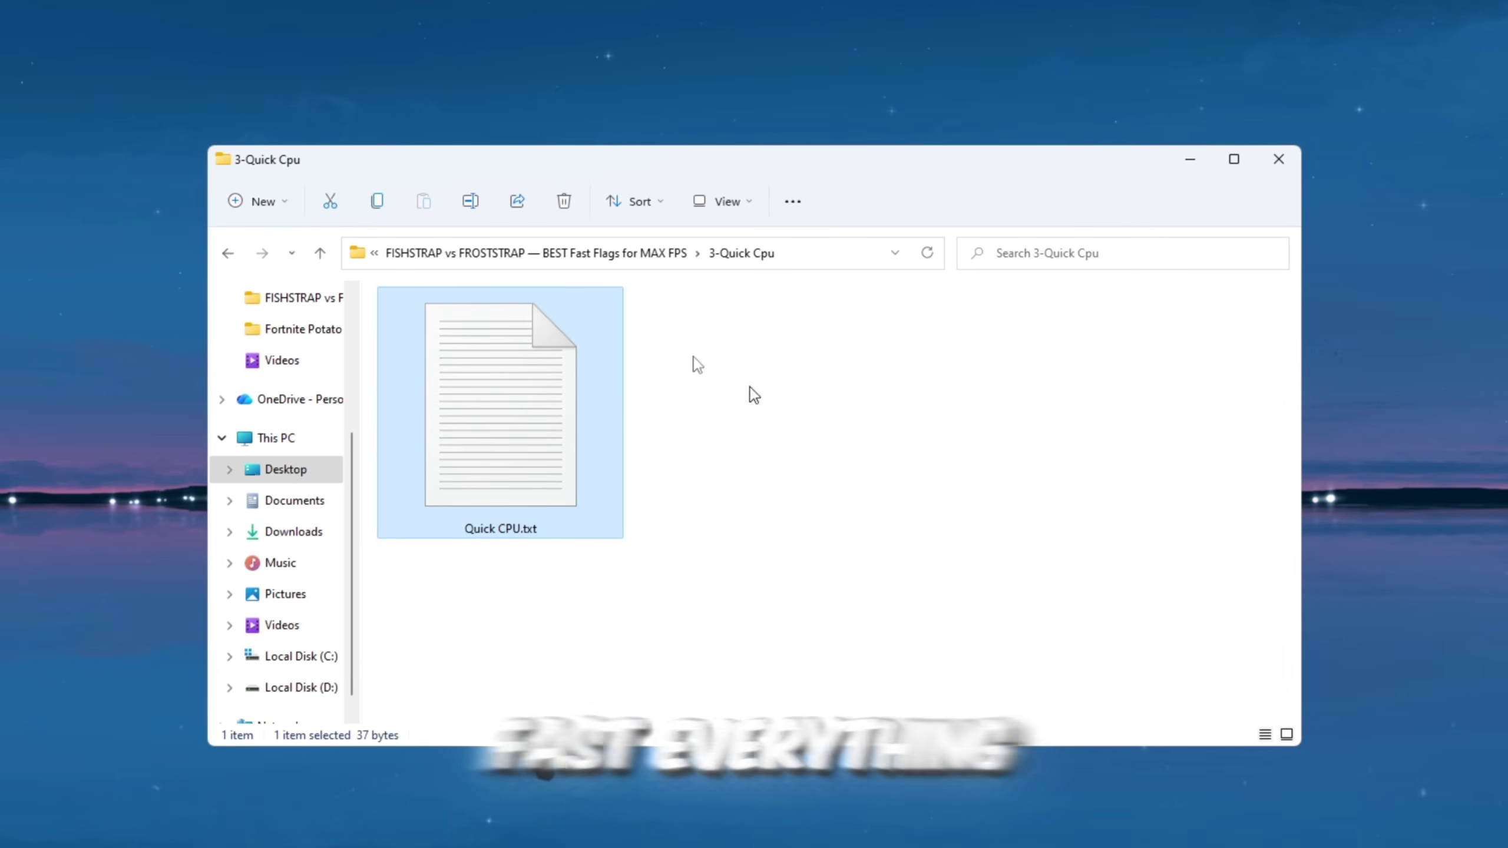
pyautogui.doubleClick(466, 424)
pyautogui.tripleClick(480, 262)
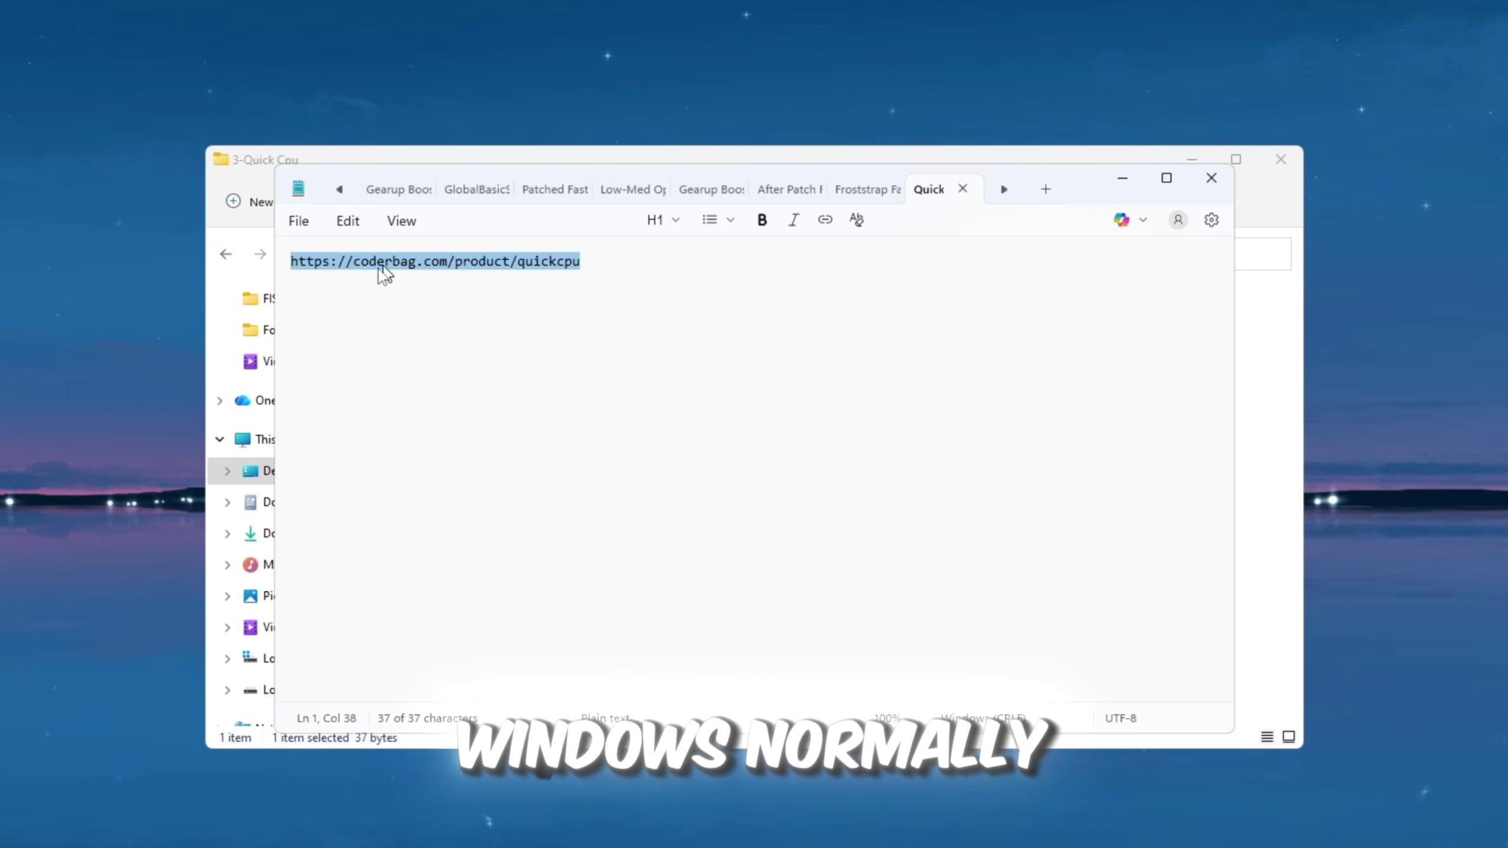
pyautogui.rightClick(482, 265)
pyautogui.click(592, 313)
pyautogui.rightClick(370, 268)
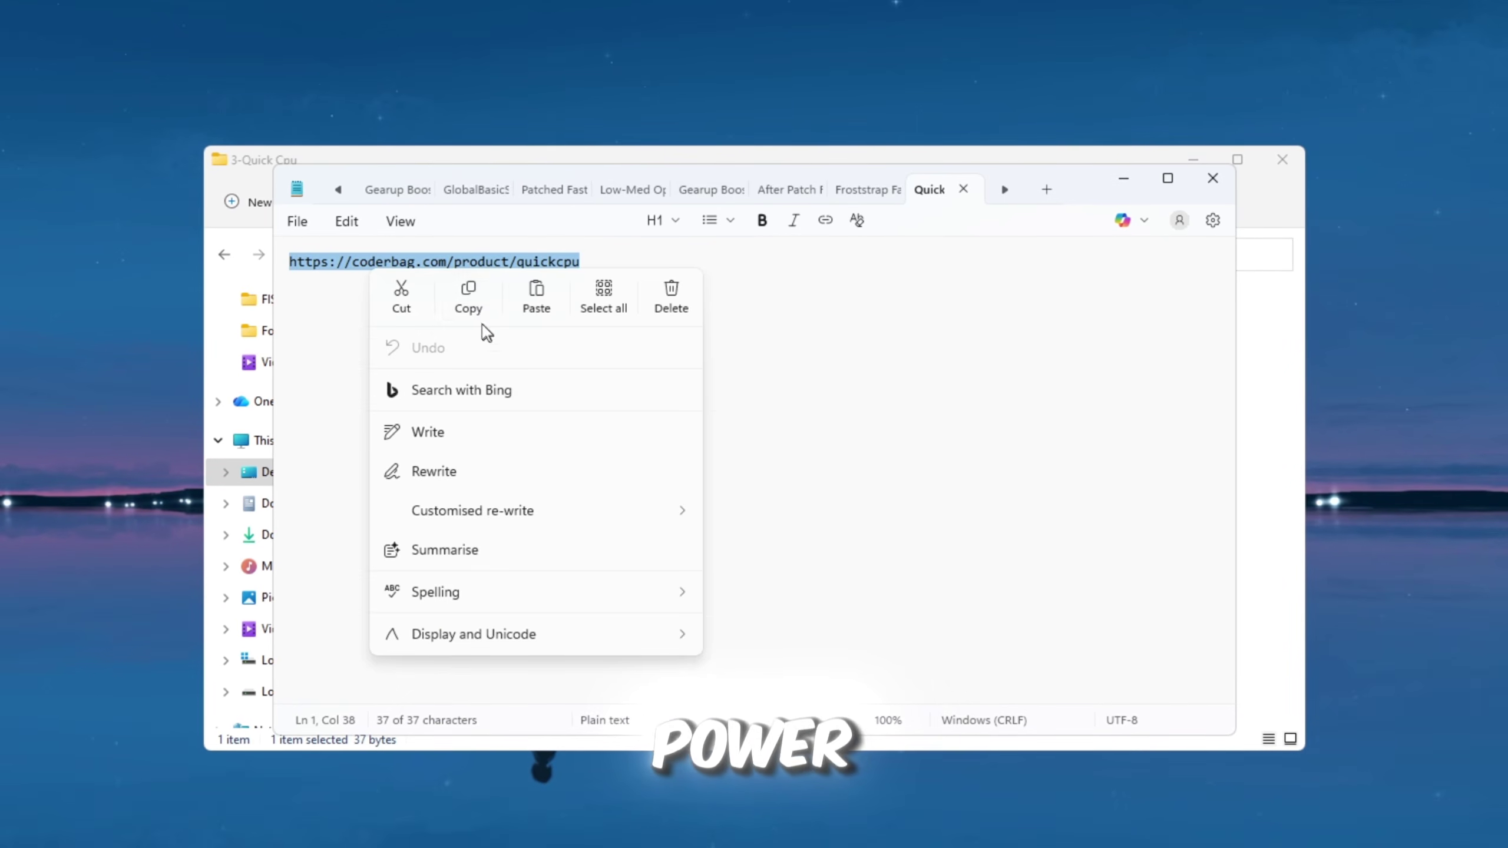
pyautogui.click(462, 300)
pyautogui.click(1123, 179)
pyautogui.click(755, 529)
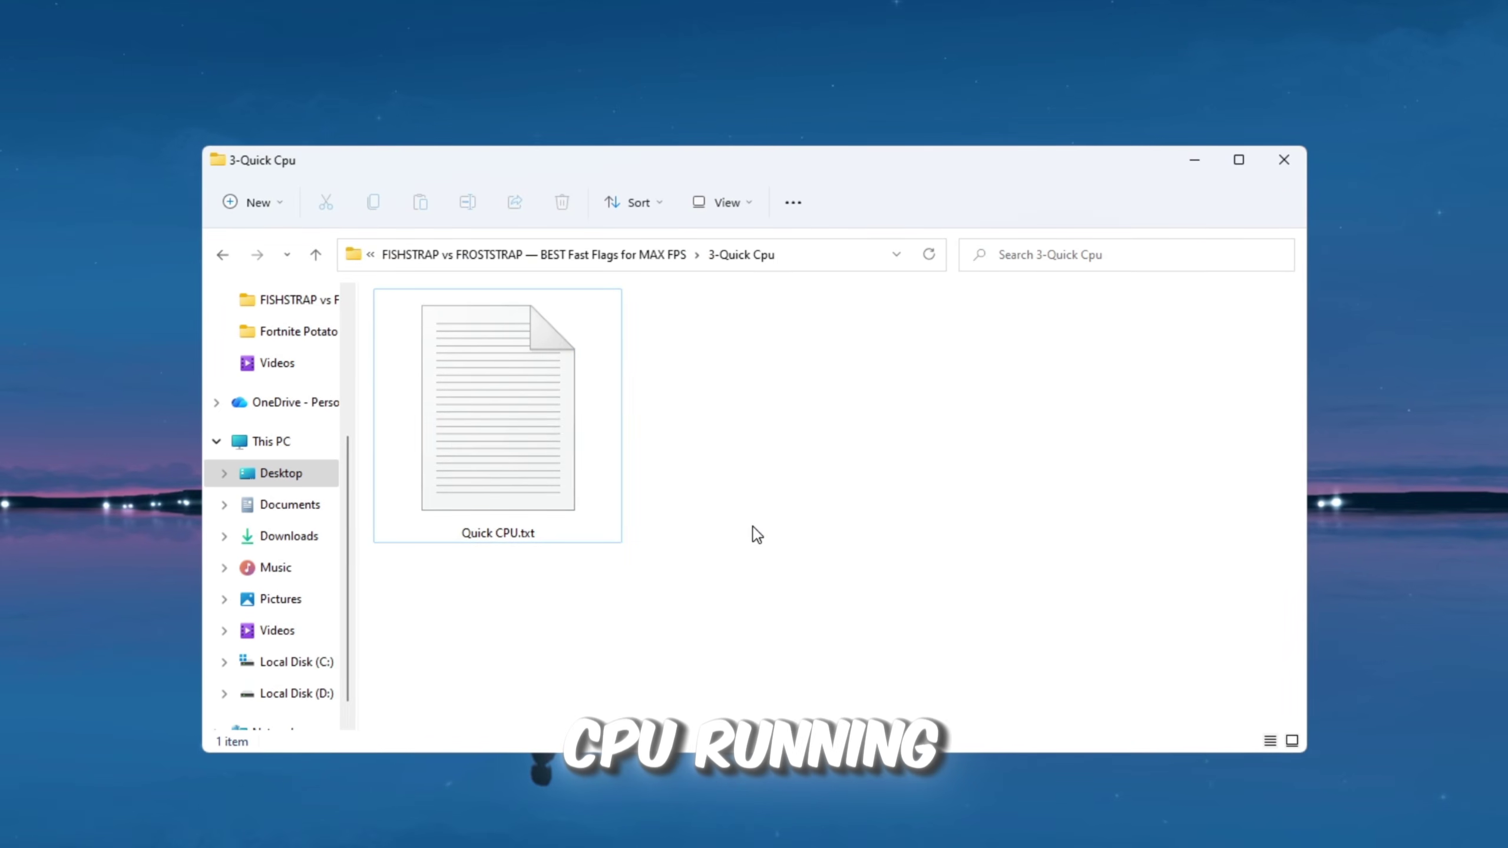
# - Minimize the folder window, search Windows for quickCPU and launch the QuickCPU app
pyautogui.click(1195, 165)
pyautogui.press('super')
pyautogui.write('quickCPU')
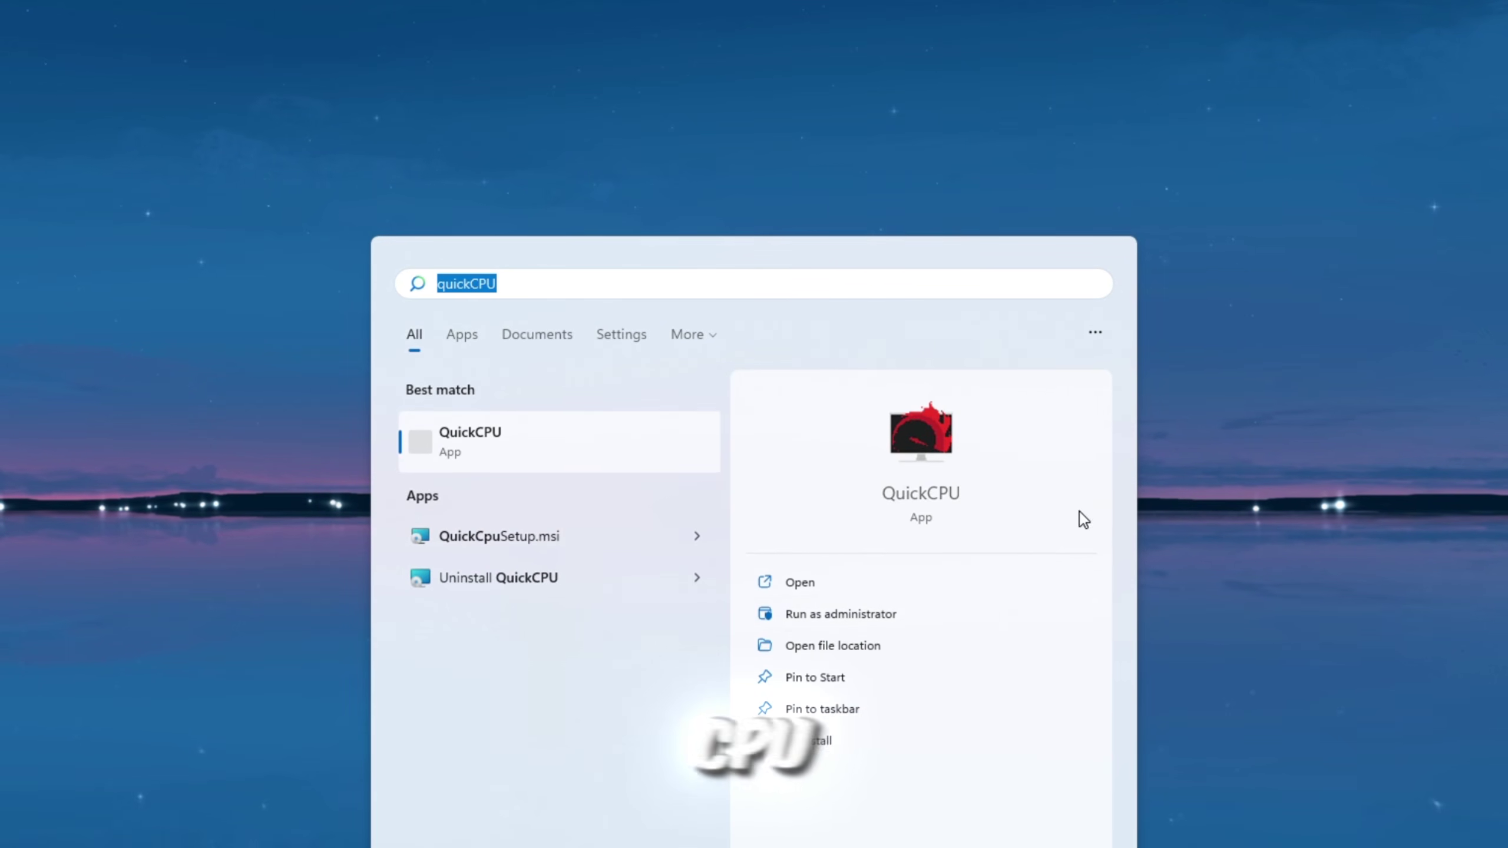
pyautogui.click(950, 507)
pyautogui.click(650, 627)
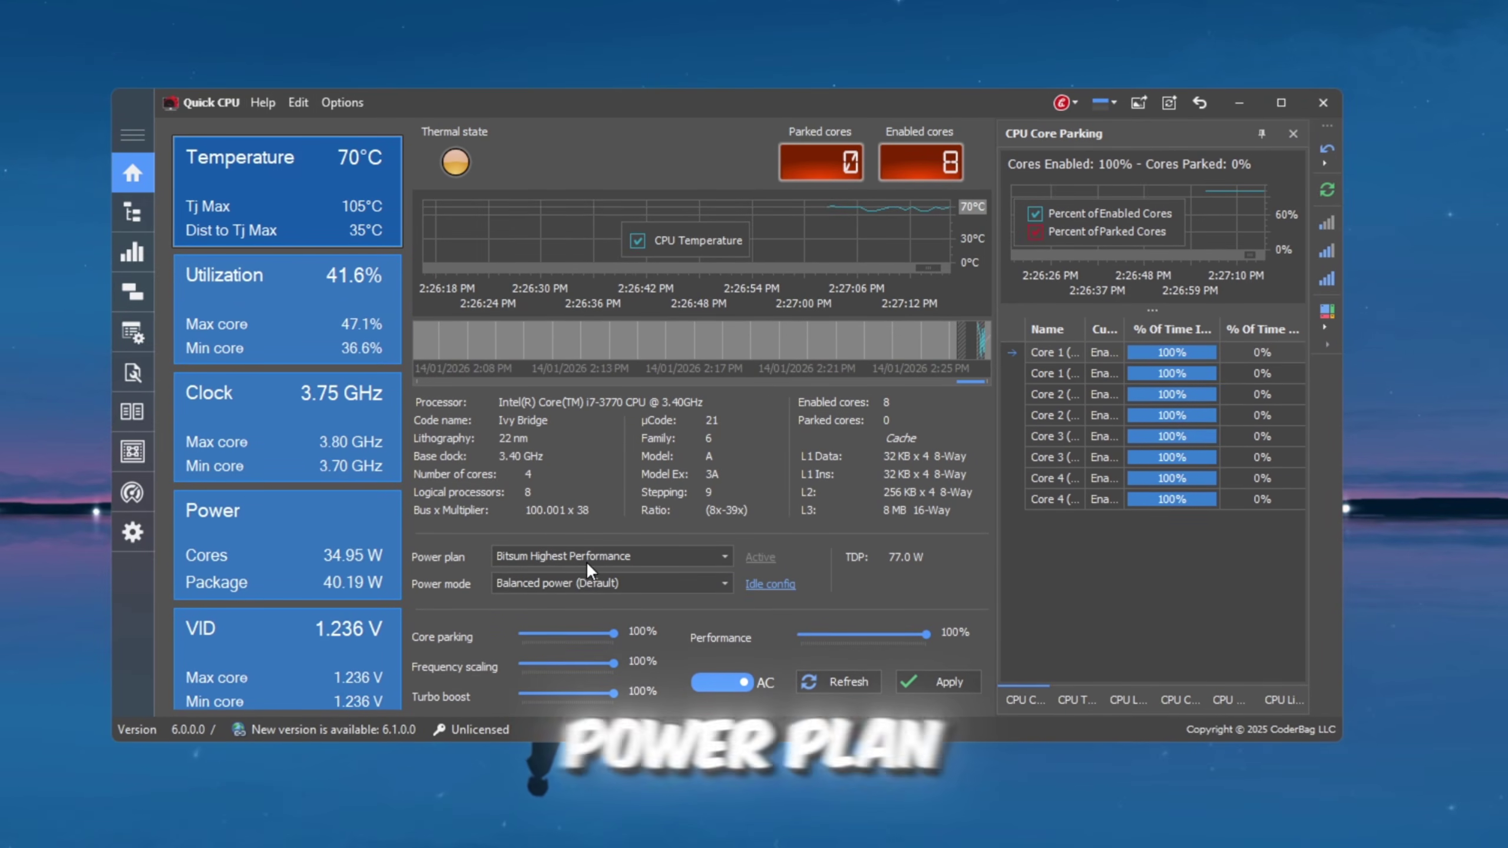
# - Set the Quick CPU power plan to Ultimate Performance and apply the change
pyautogui.click(535, 556)
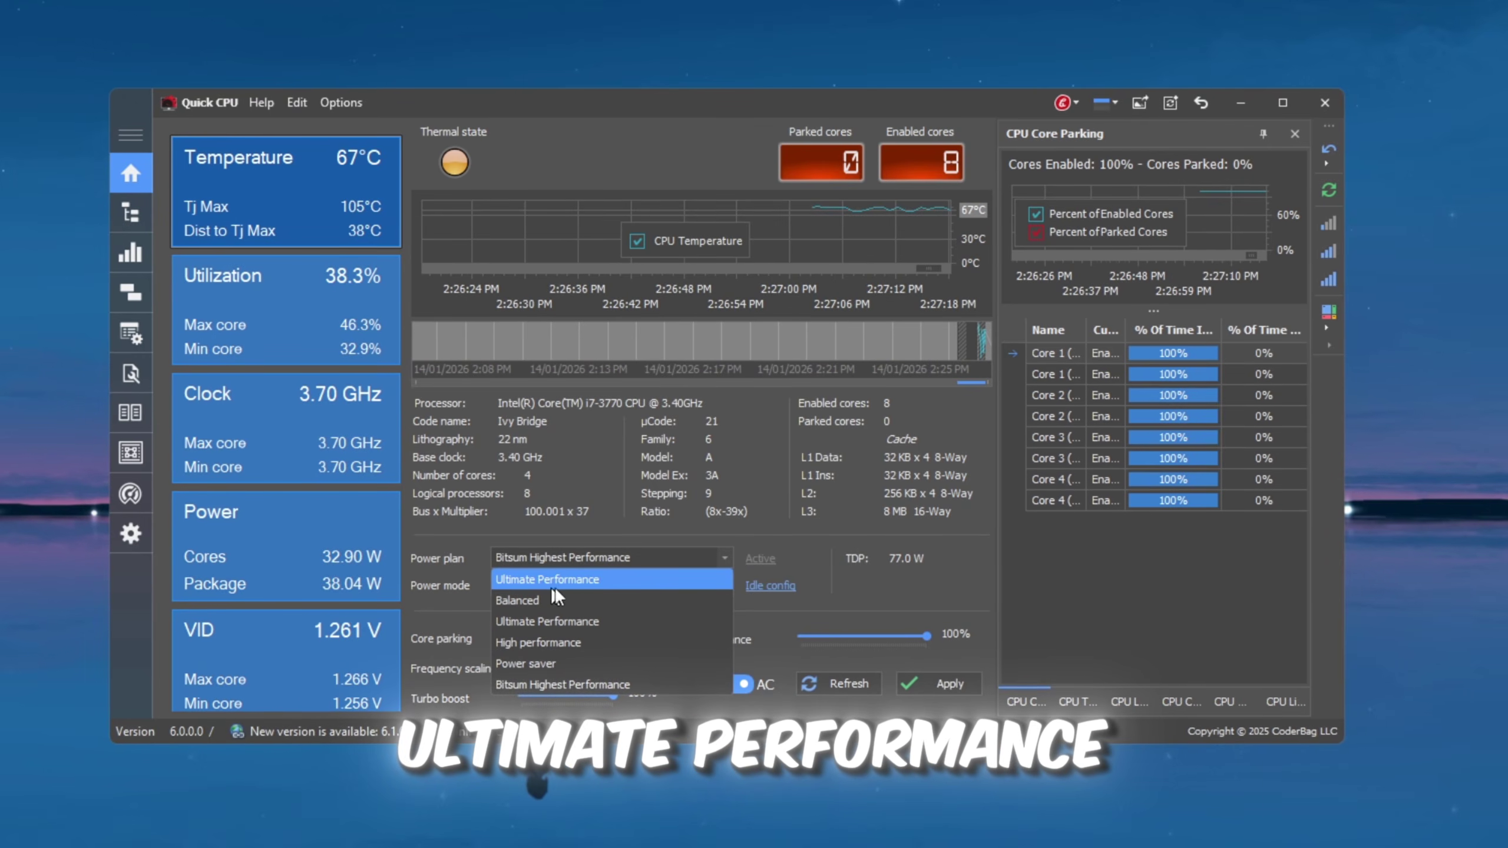
pyautogui.click(534, 579)
pyautogui.click(594, 557)
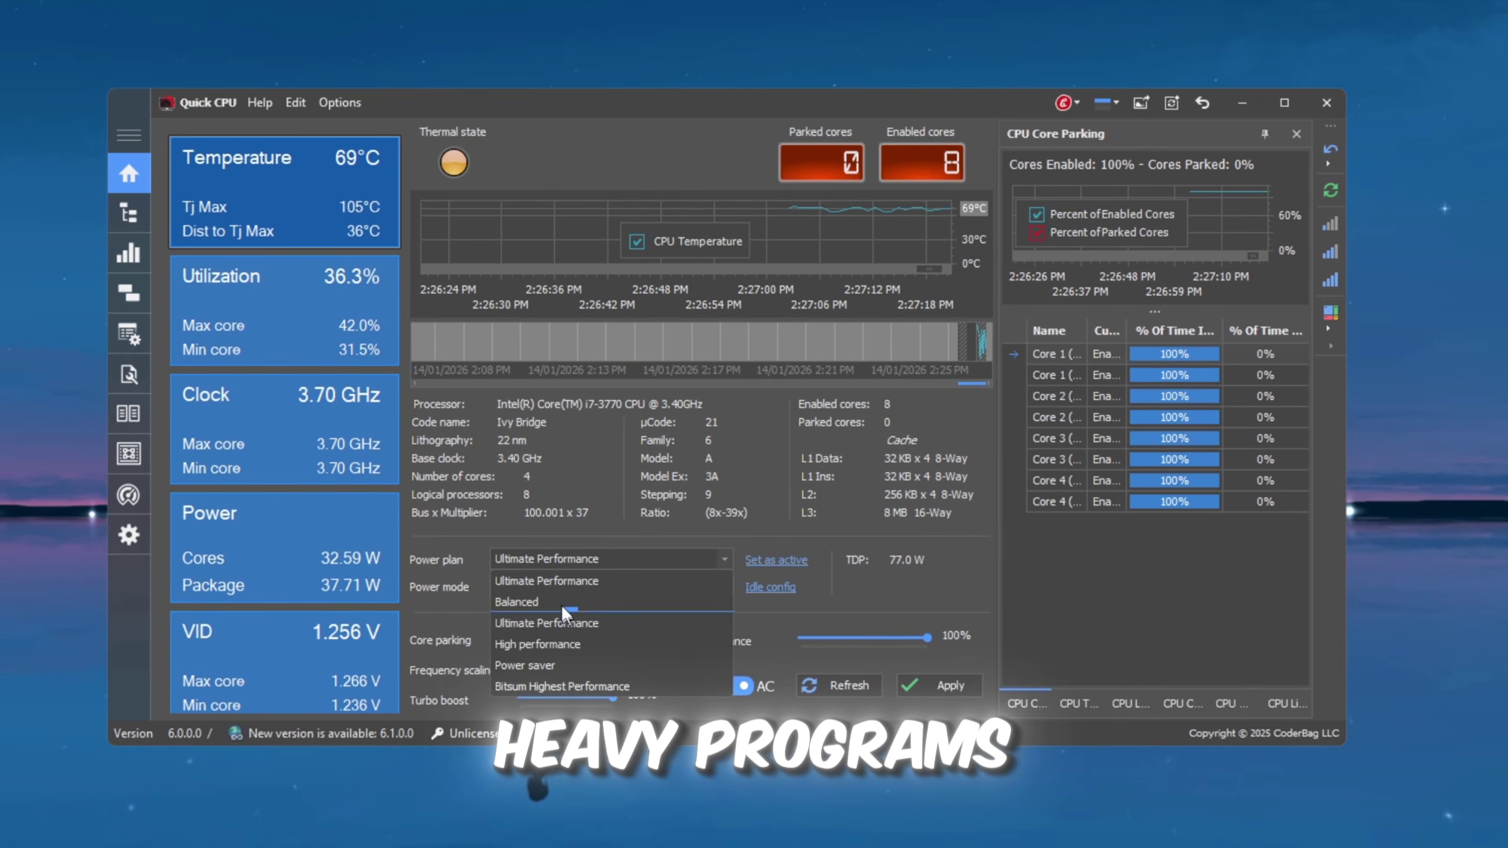
pyautogui.click(472, 594)
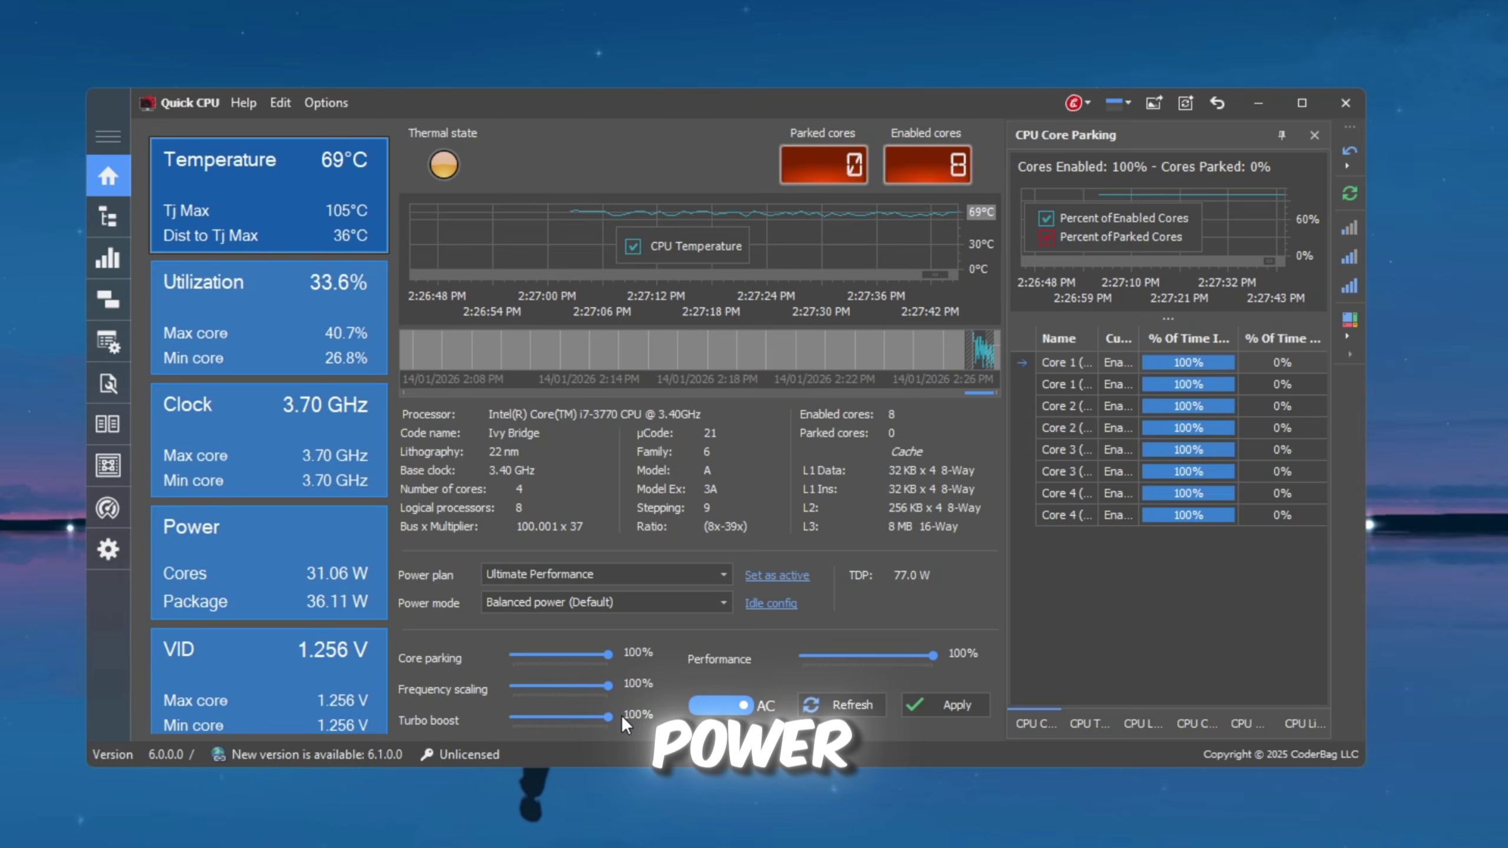
pyautogui.click(946, 705)
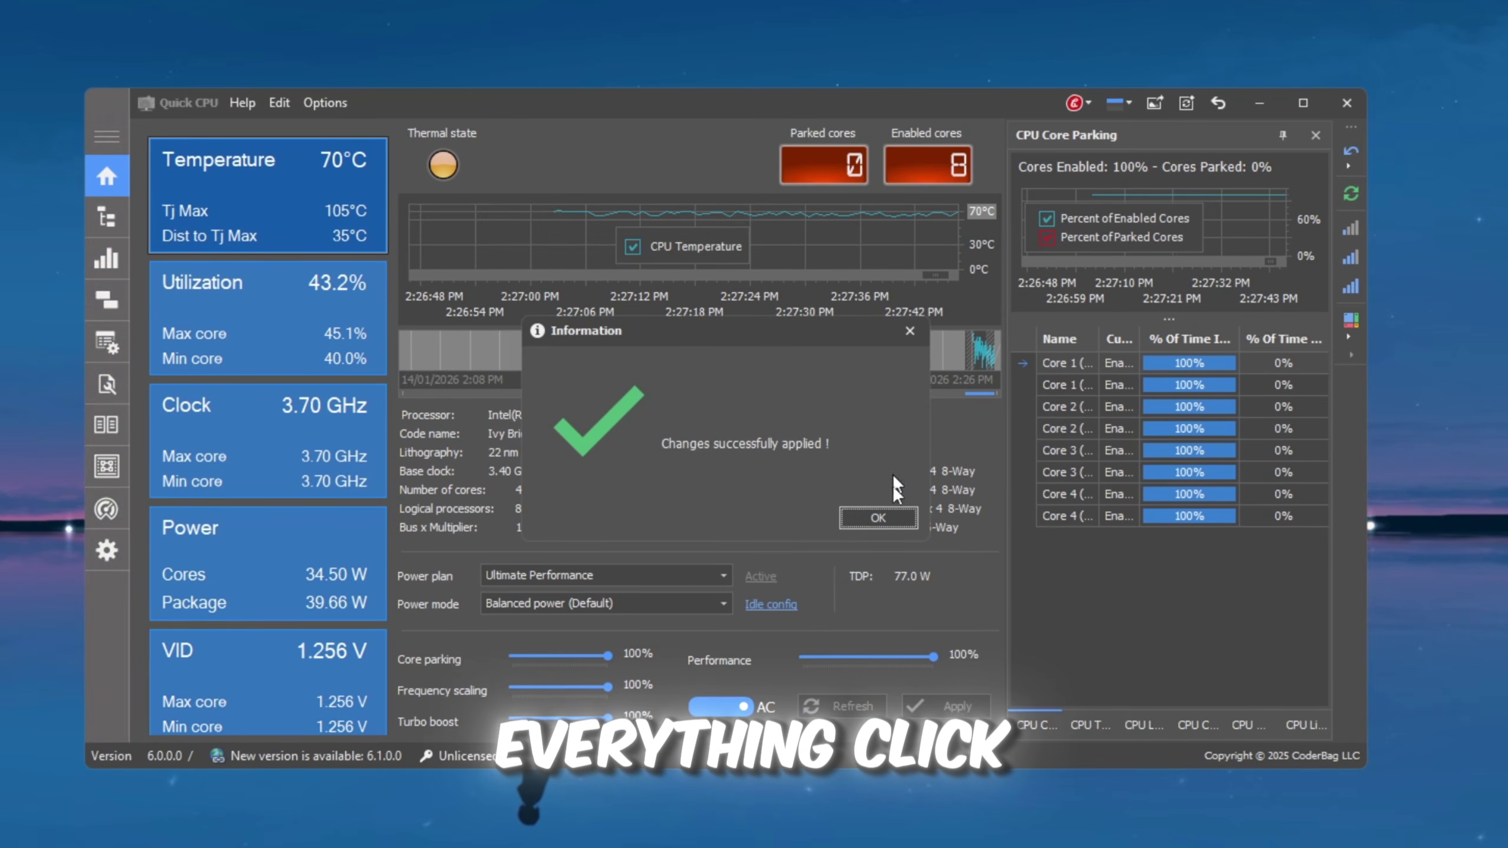
pyautogui.click(879, 517)
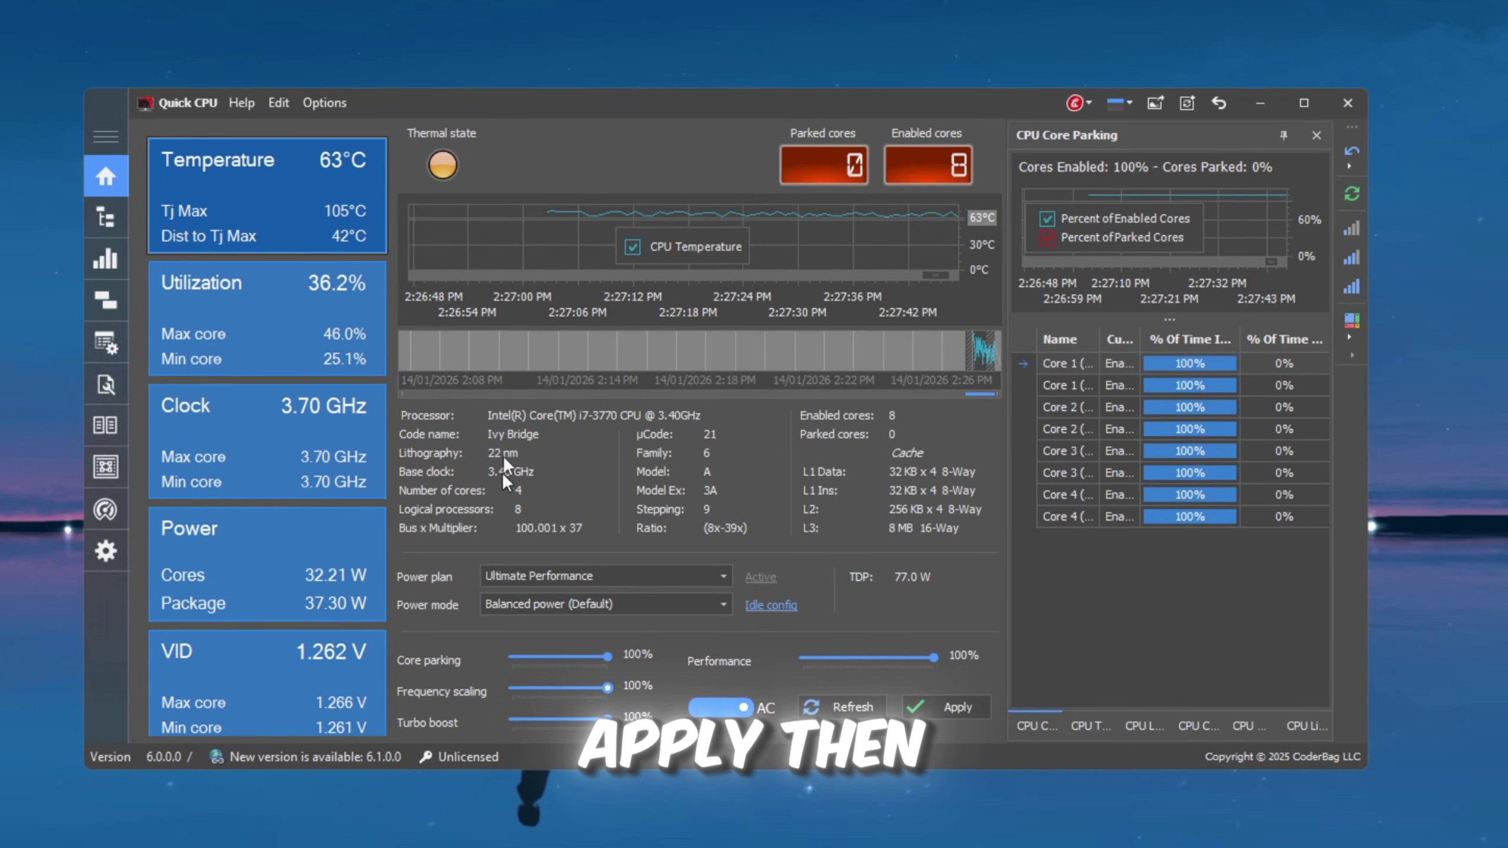
# - Make sure Turbo Boost and Enhanced SpeedStep are enabled in Quick CPU's advanced CPU controls and apply the settings
pyautogui.click(104, 470)
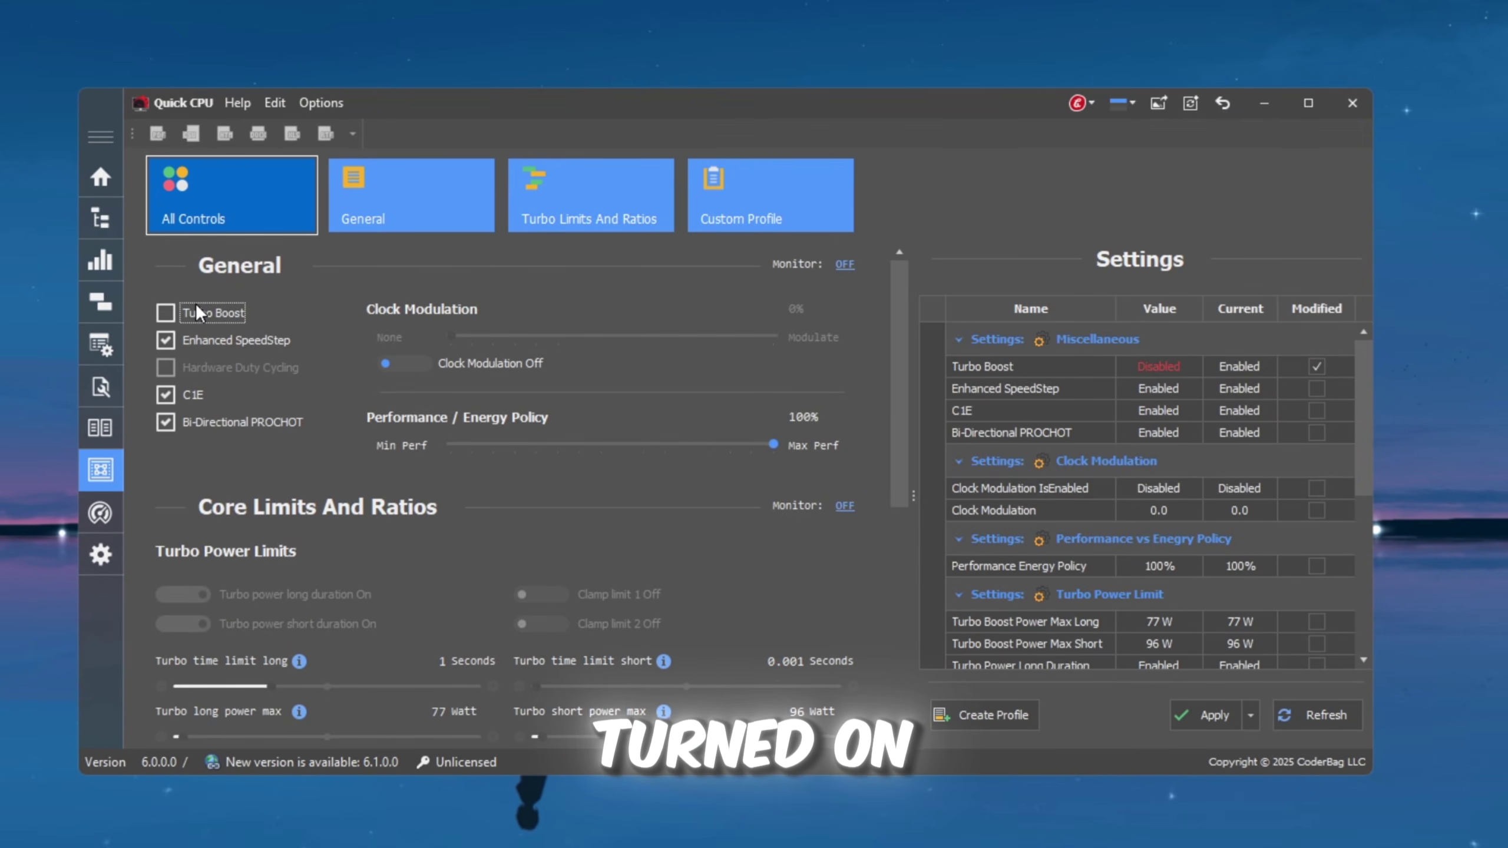
pyautogui.doubleClick(212, 337)
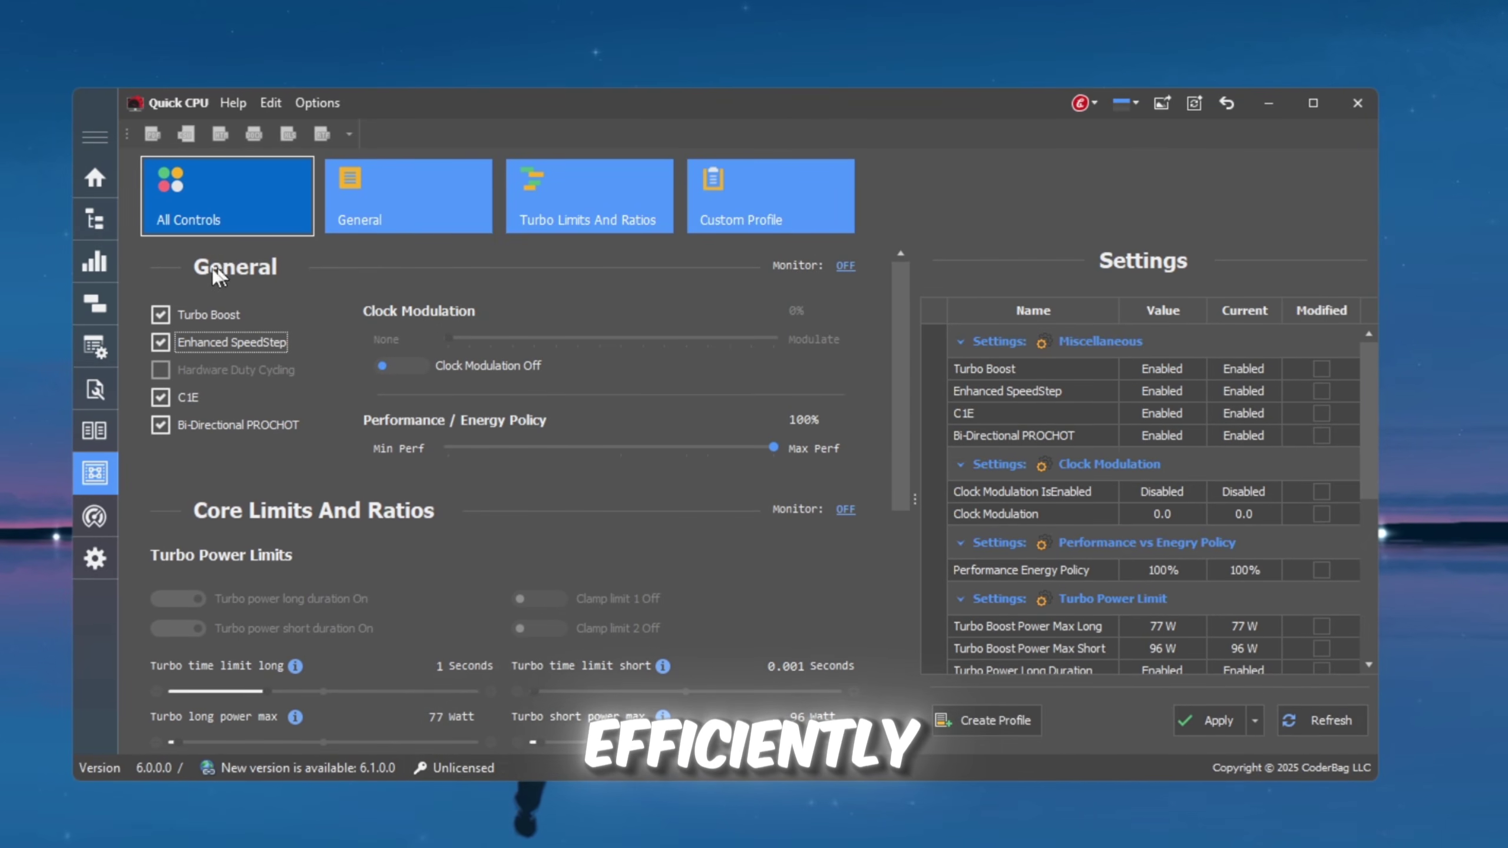
pyautogui.click(1194, 722)
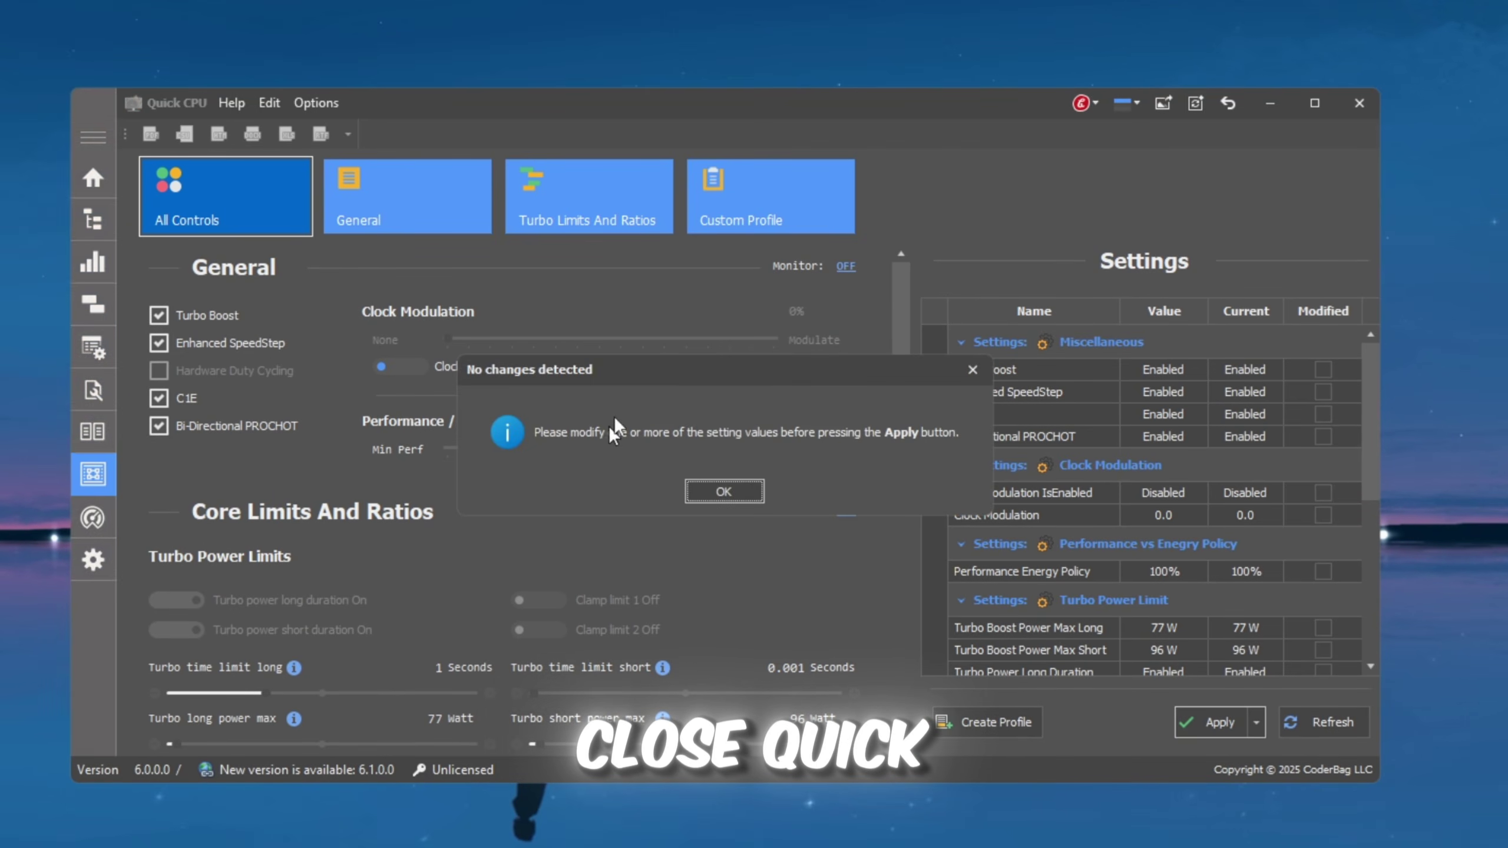
pyautogui.click(736, 493)
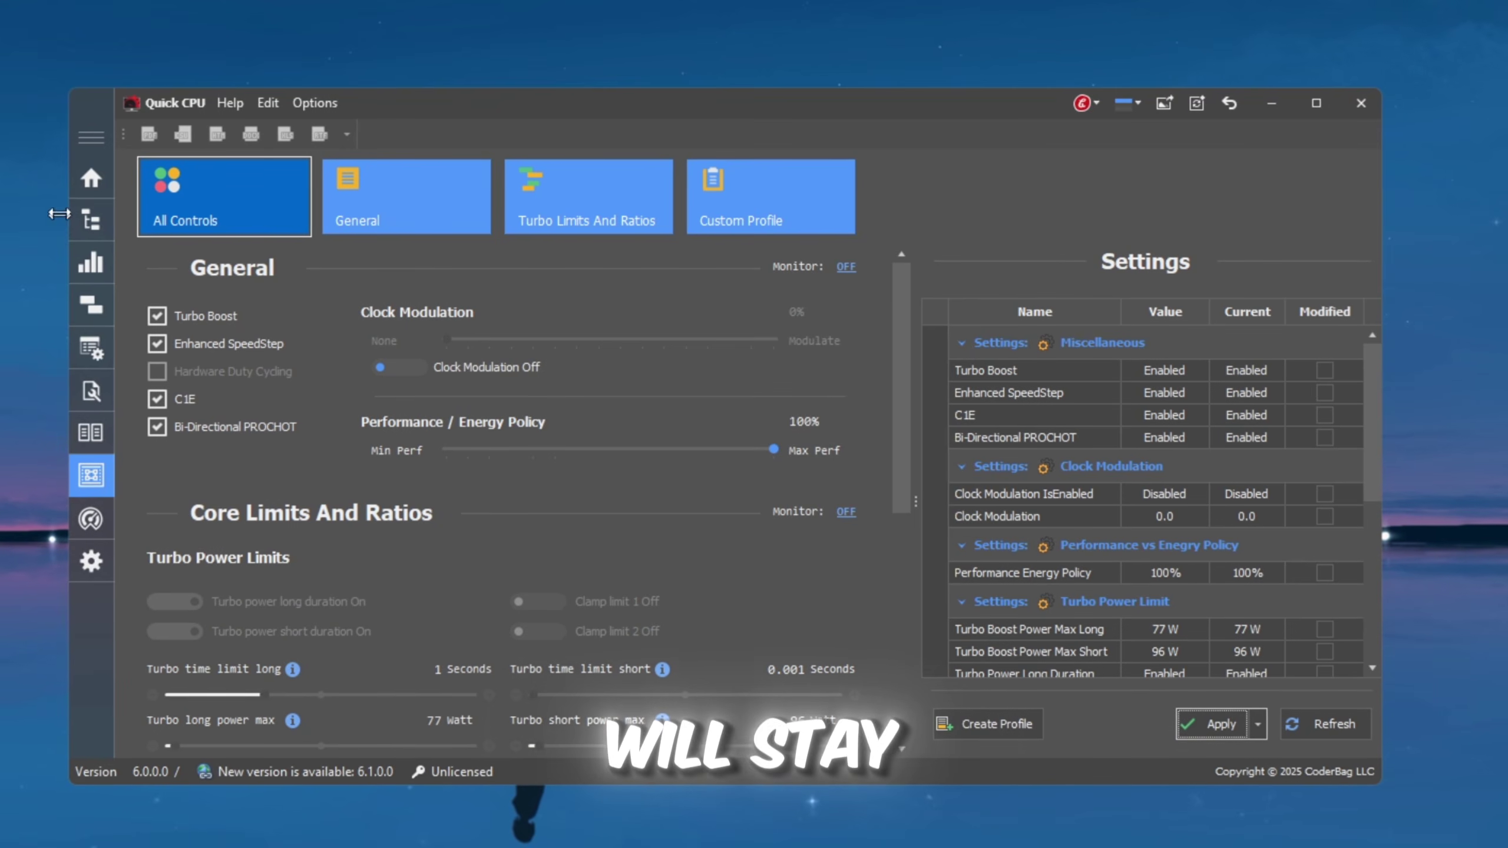
pyautogui.click(85, 181)
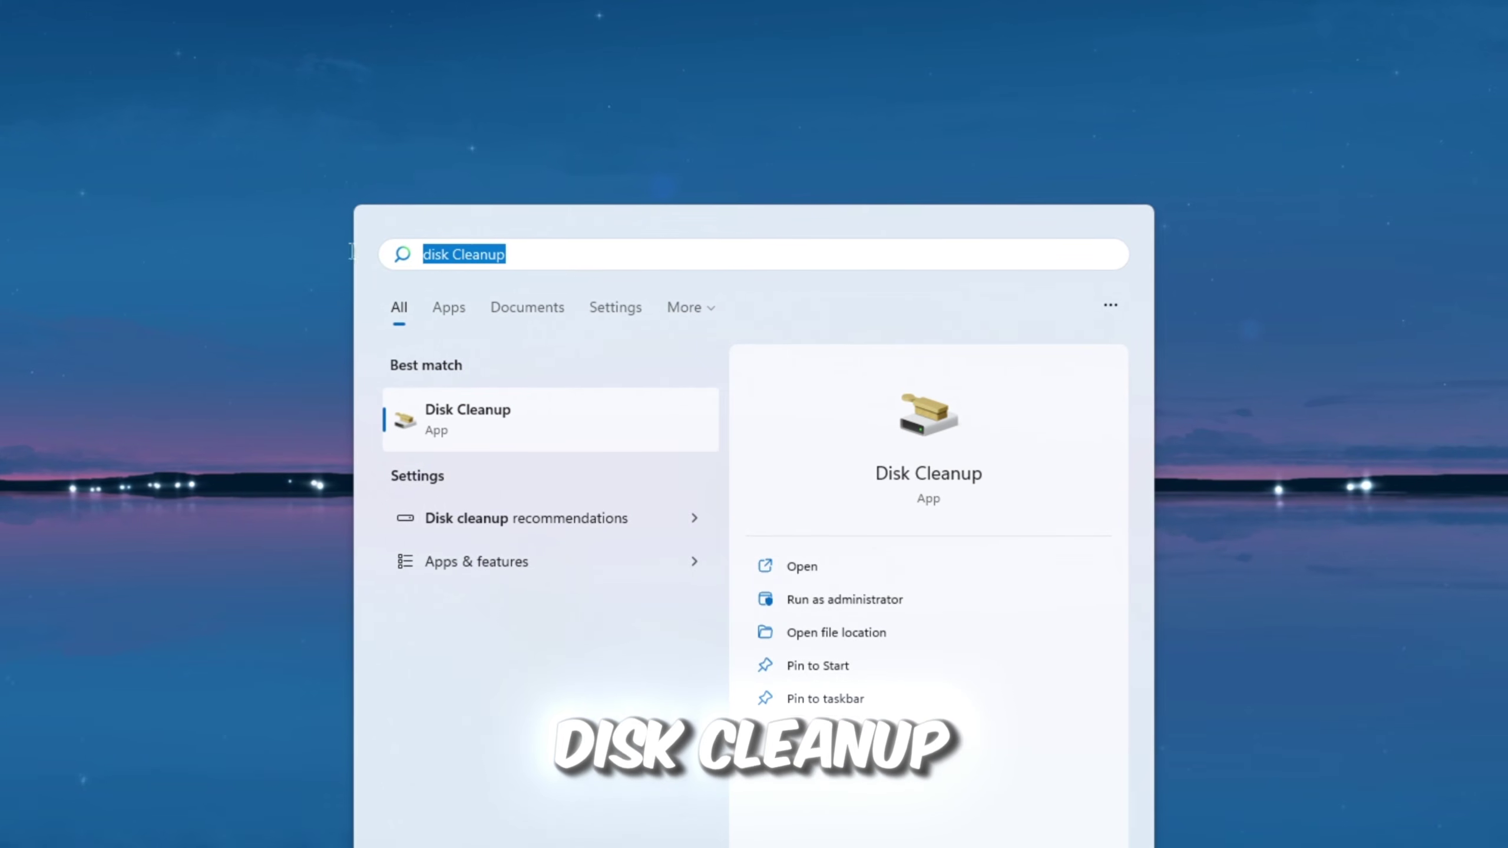
# - Run Disk Cleanup on drive C: with DirectX Shader Cache included and permanently delete the selected files
pyautogui.click(943, 509)
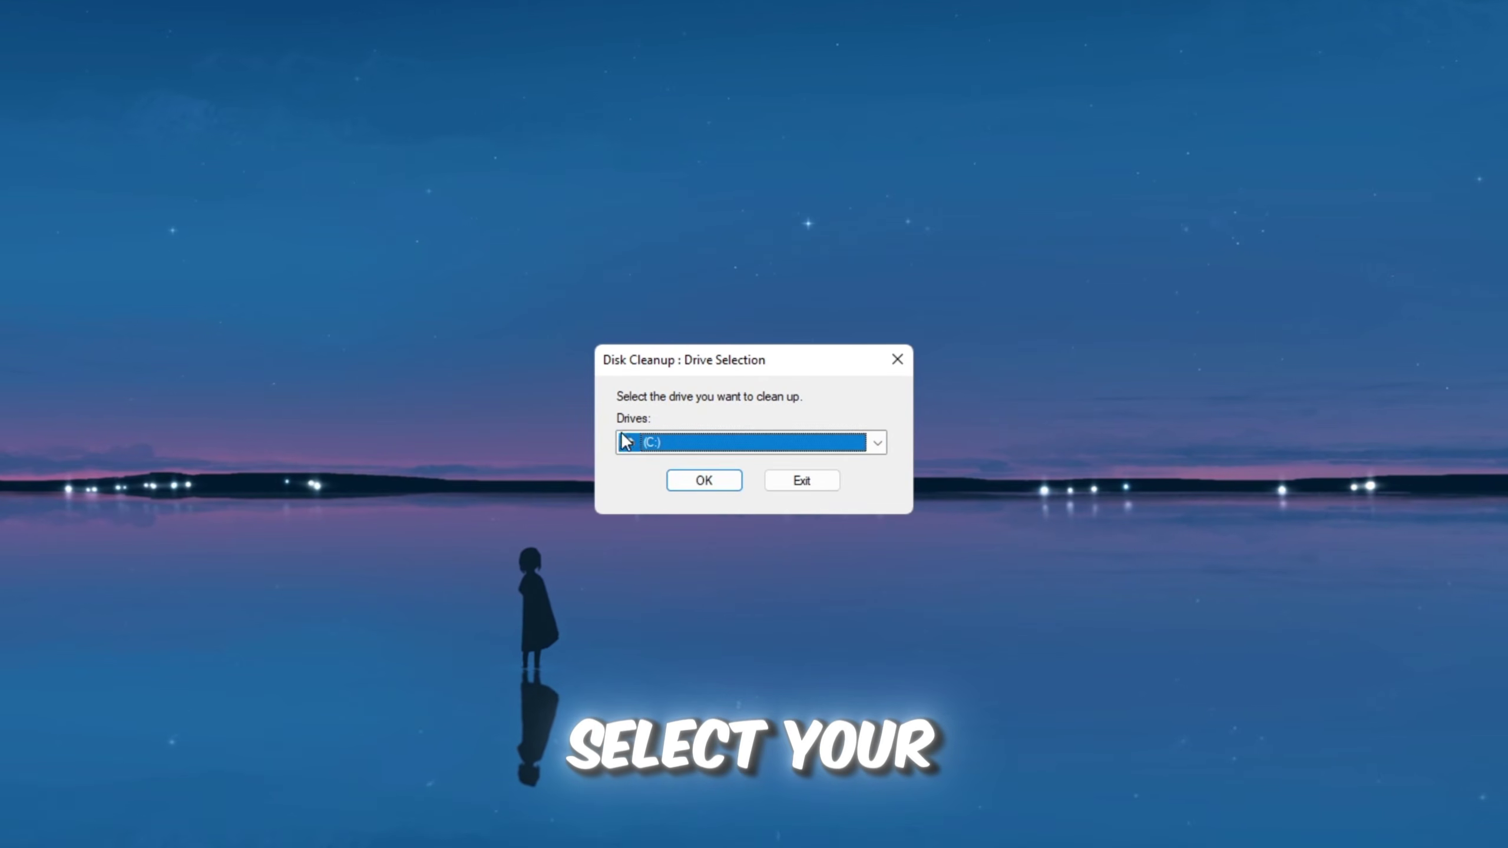
pyautogui.click(703, 481)
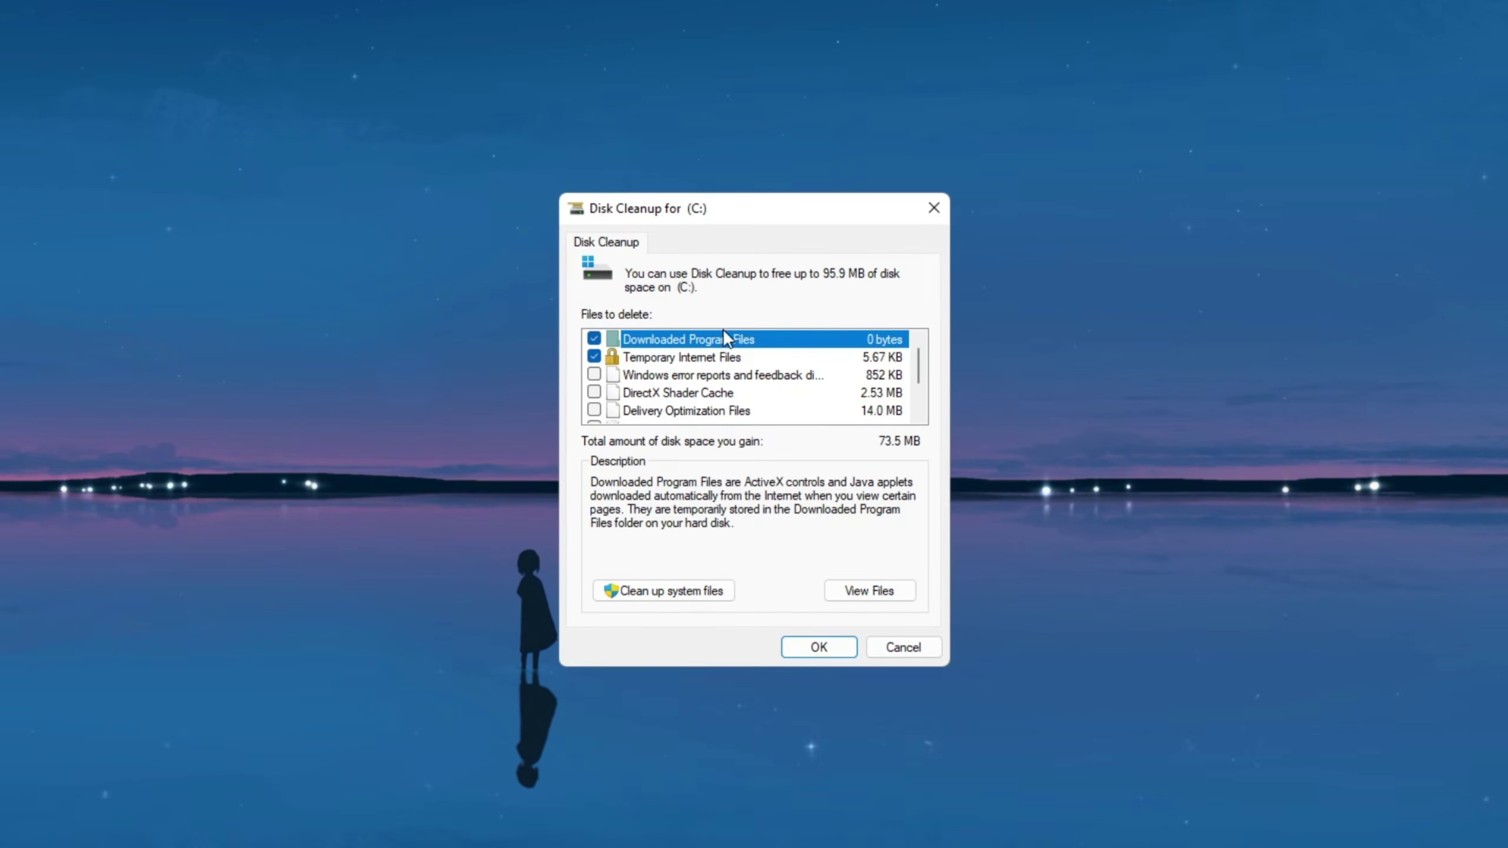
pyautogui.scroll(-1, 610, 400)
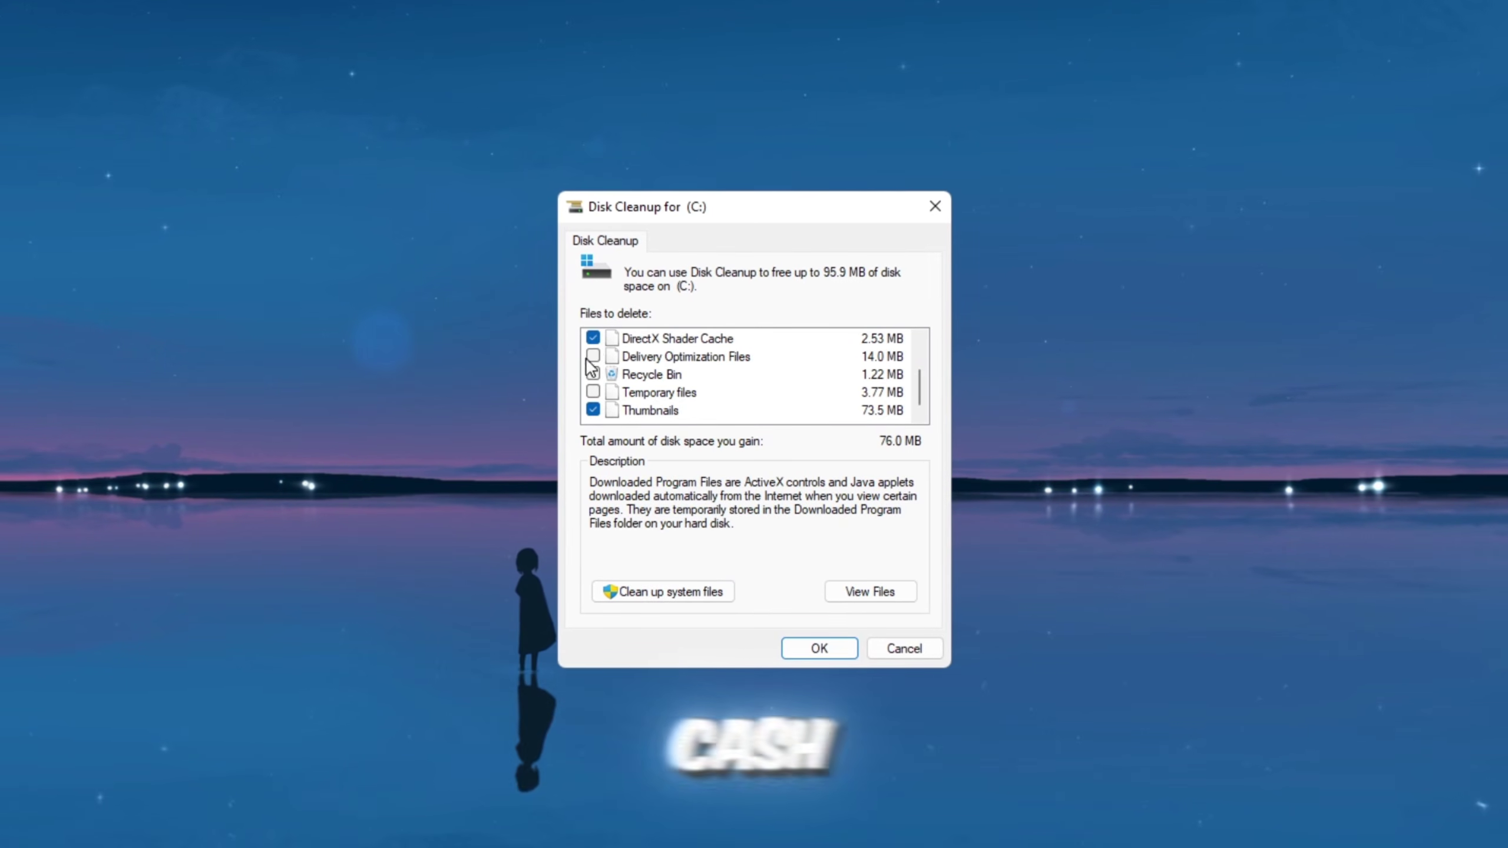
pyautogui.click(820, 649)
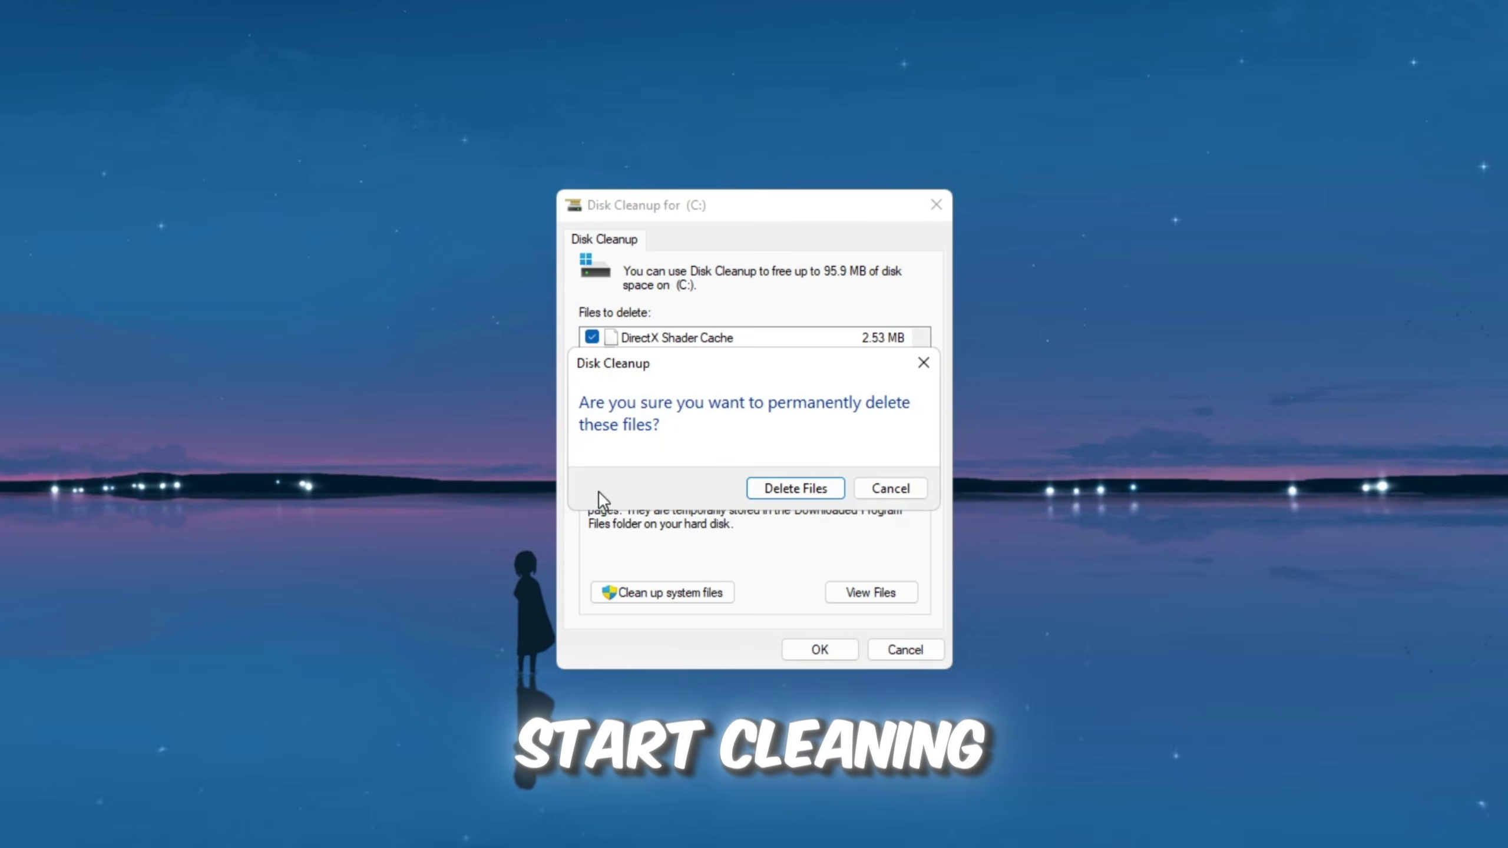
pyautogui.click(796, 489)
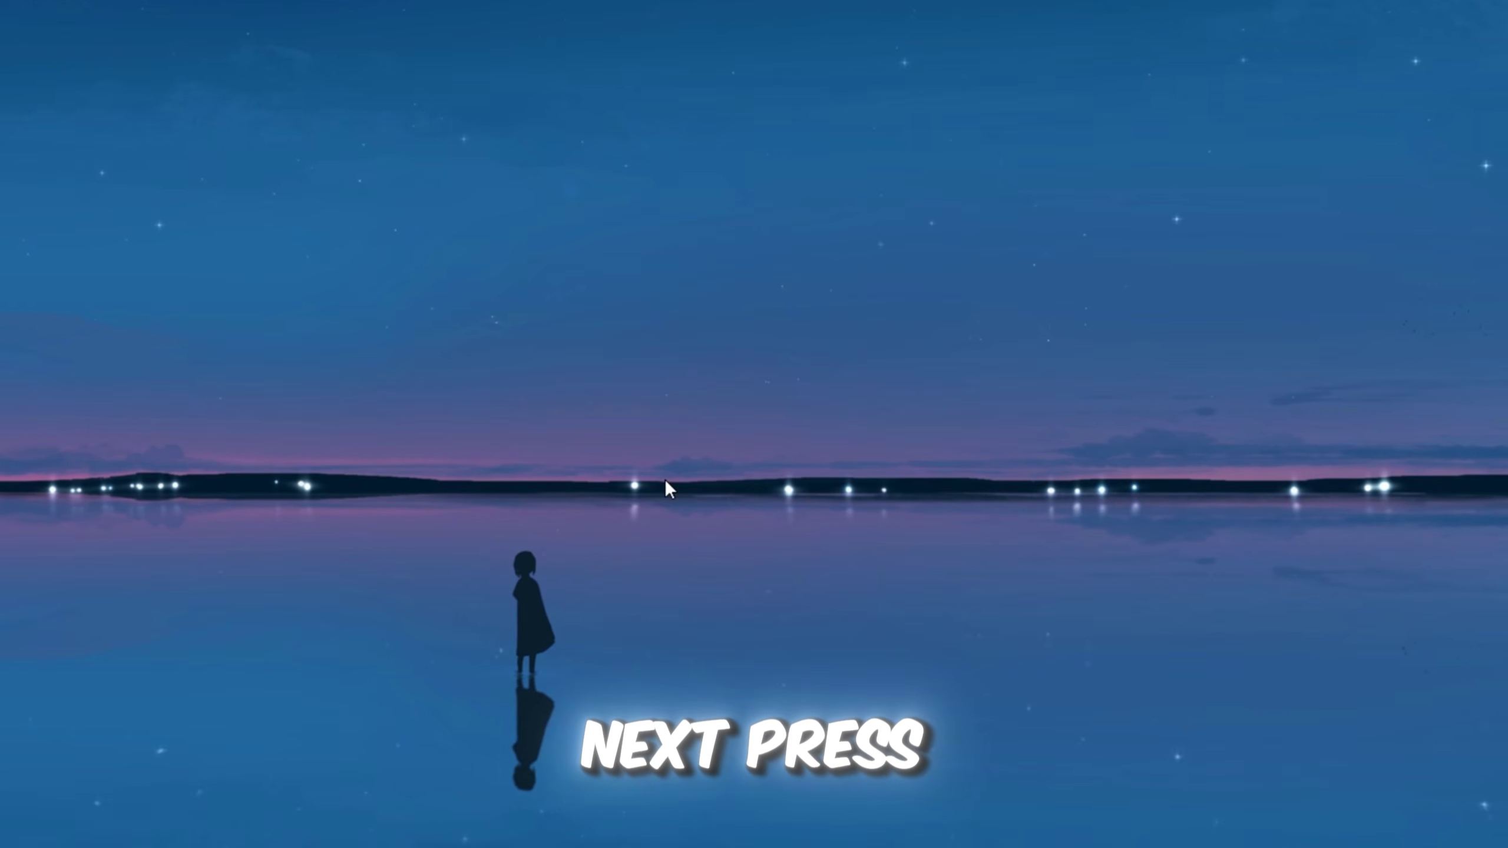
# - Open the %localappdata%\NVIDIA\GLCache folder through Run and delete the cache folder inside it
pyautogui.press('super+r')
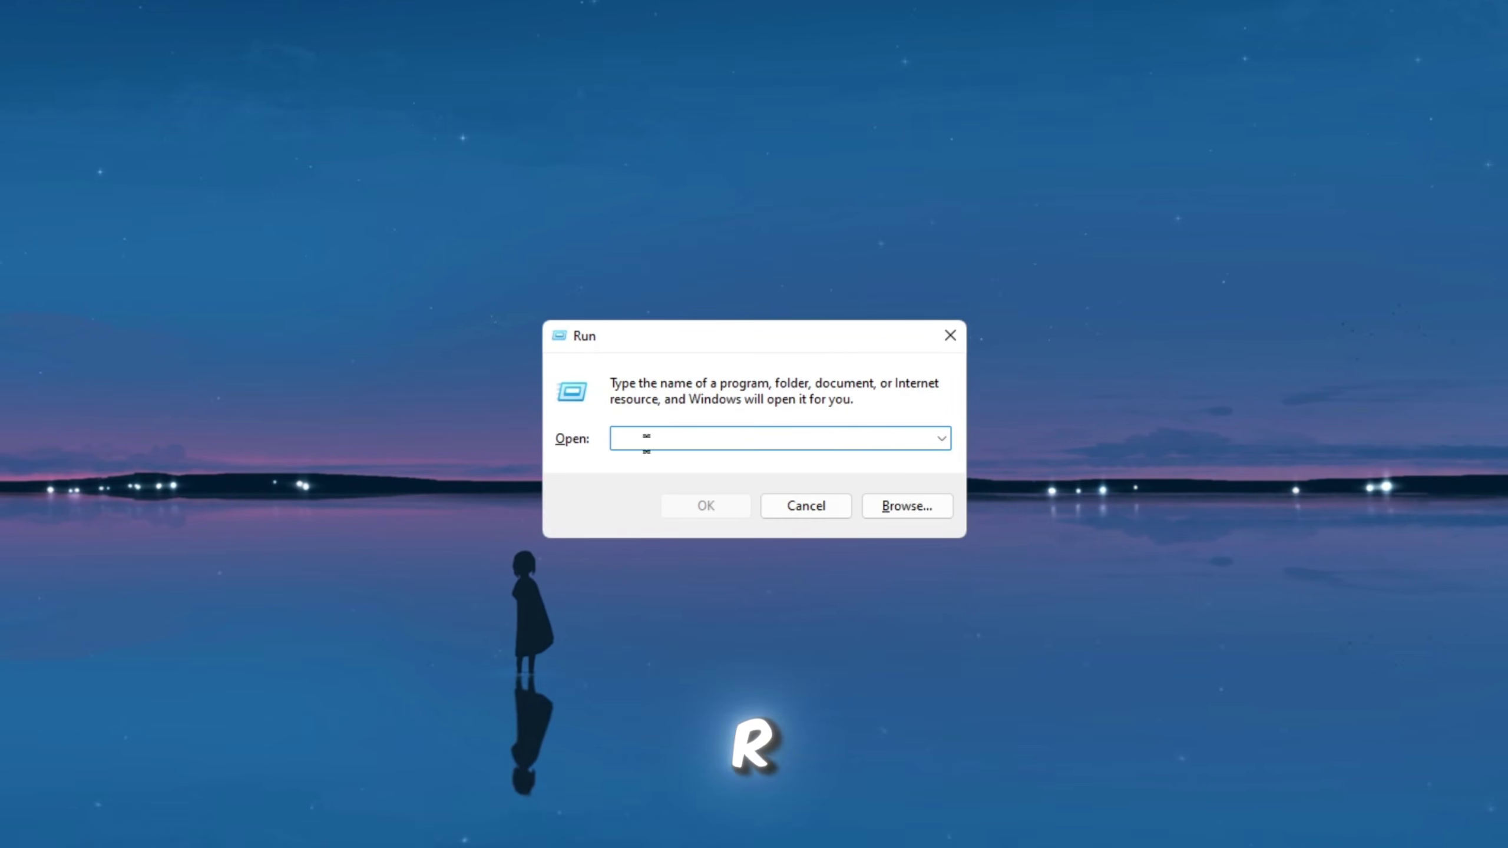
pyautogui.hotkey('ctrl', 'a')
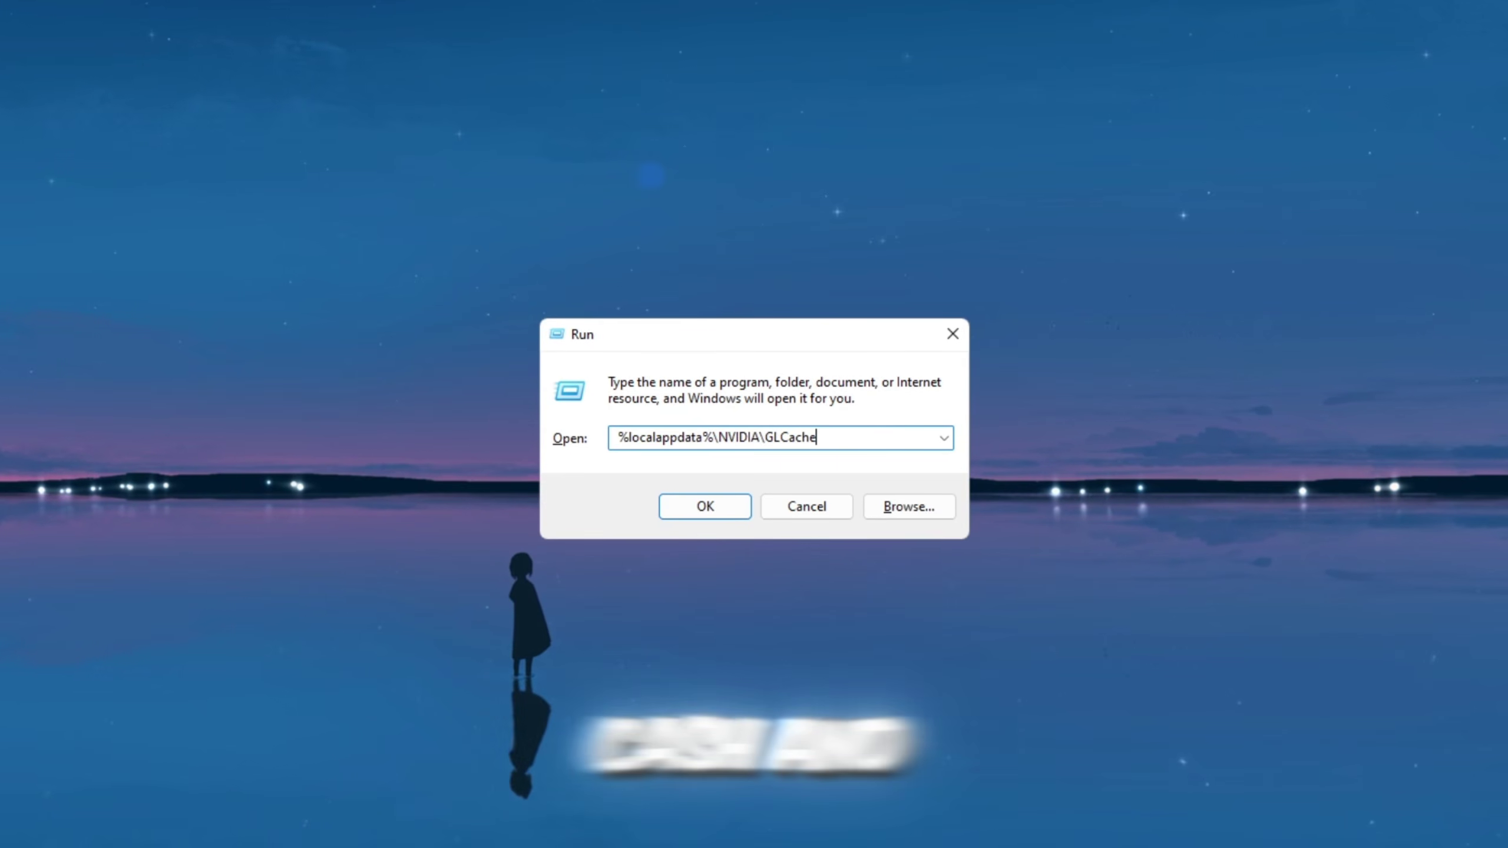
pyautogui.press('Return')
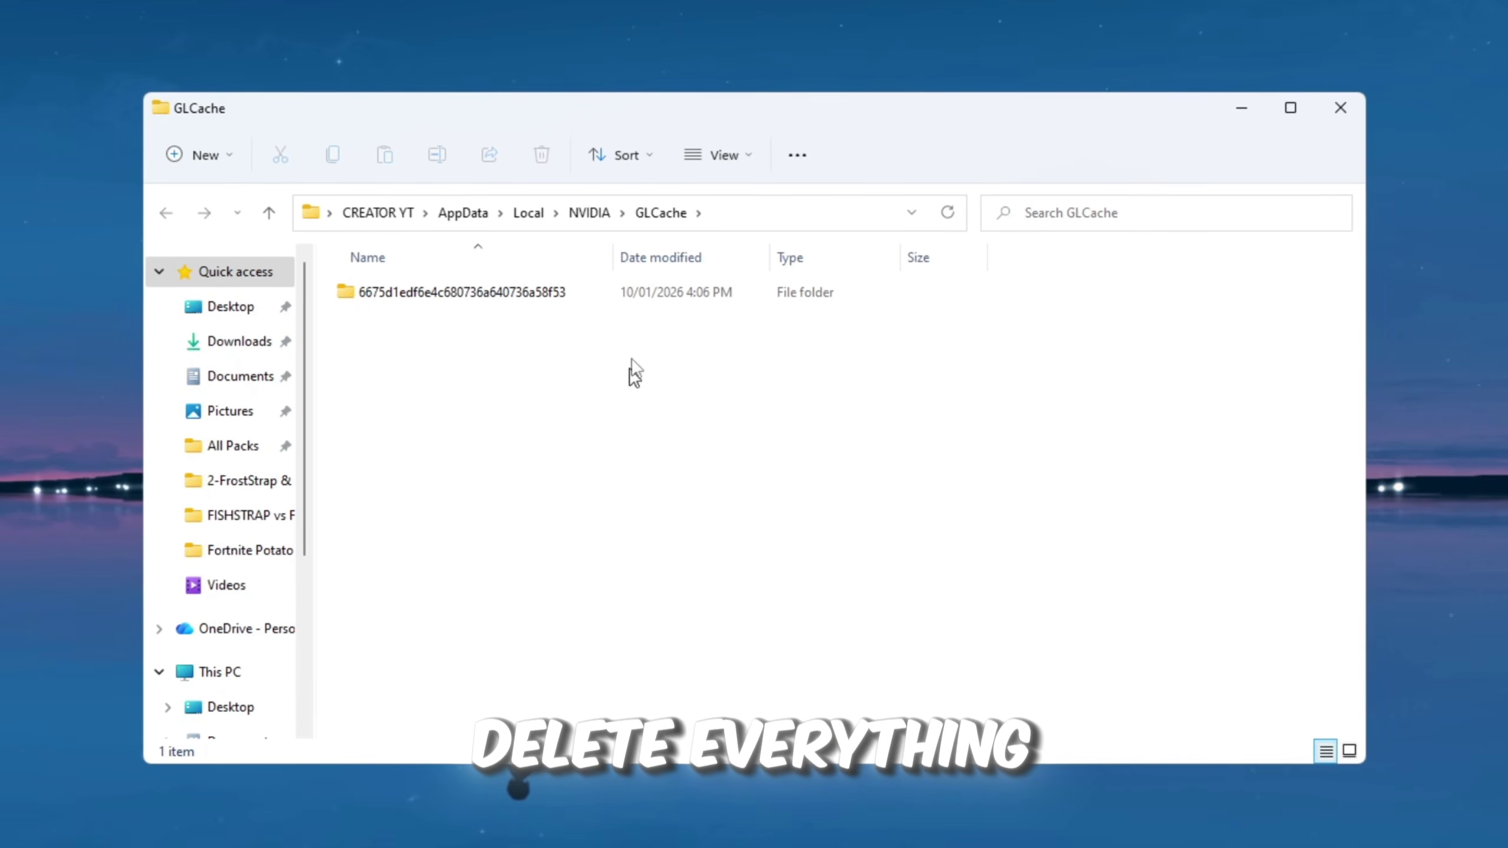
pyautogui.click(399, 300)
pyautogui.click(541, 156)
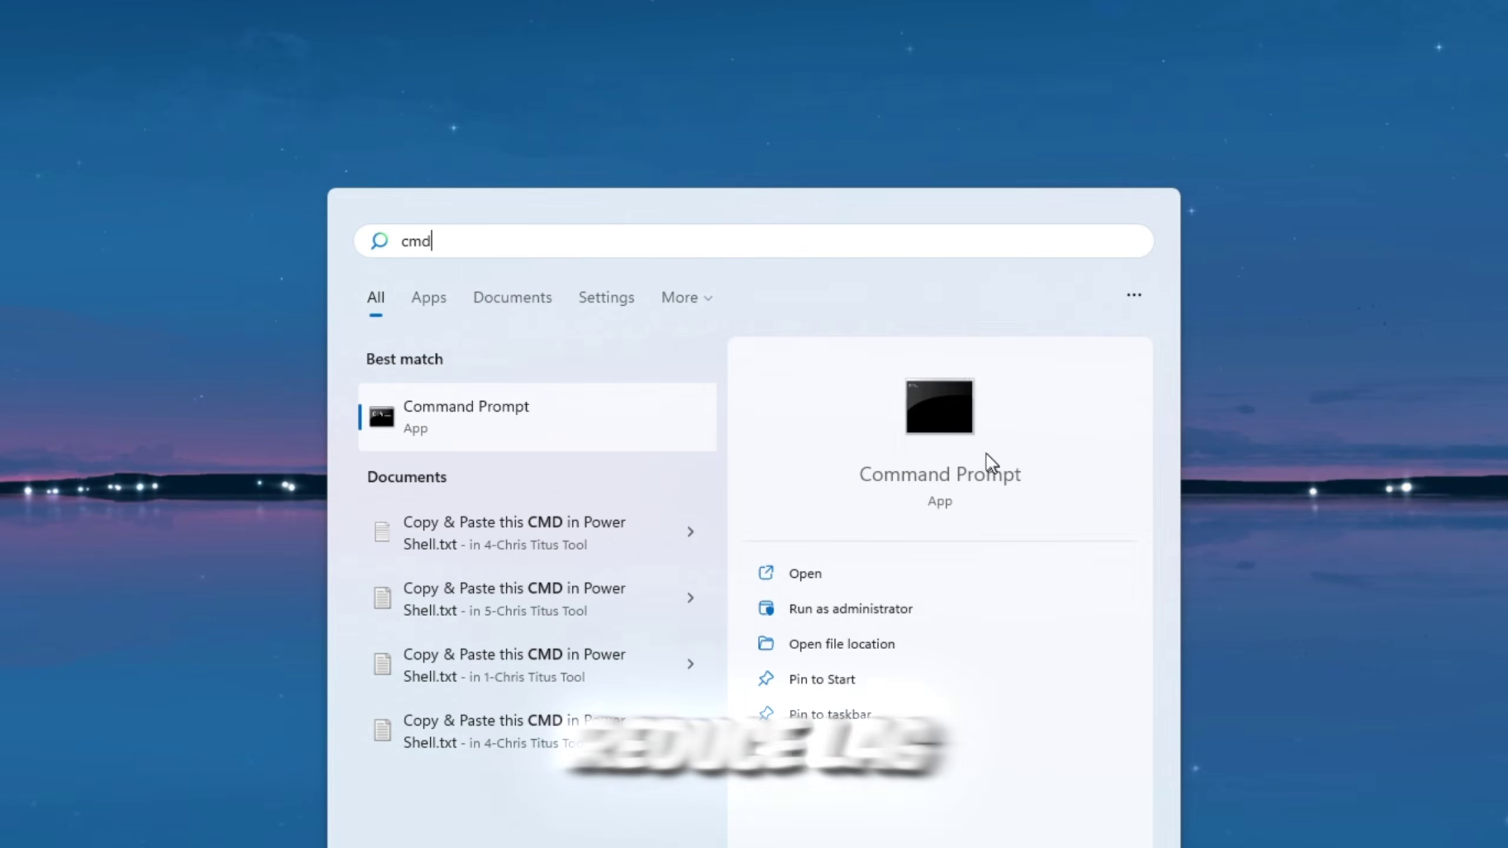
# - Open Command Prompt as administrator and flush the DNS cache with ipconfig /flushdns
pyautogui.rightClick(986, 452)
pyautogui.click(929, 475)
pyautogui.click(679, 615)
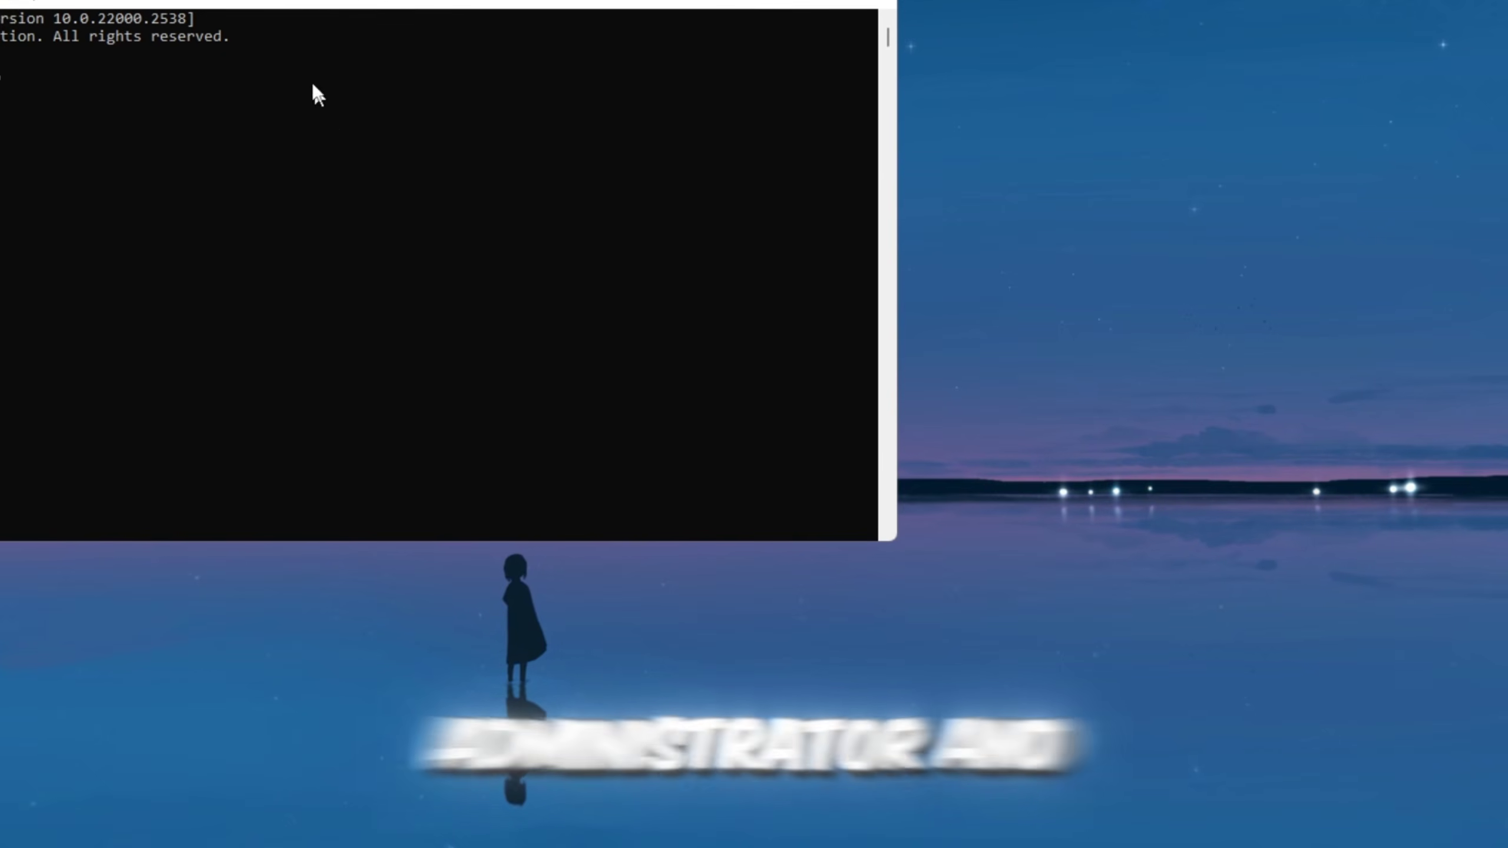
pyautogui.write('ipconfig /flushdns')
pyautogui.press('Return')
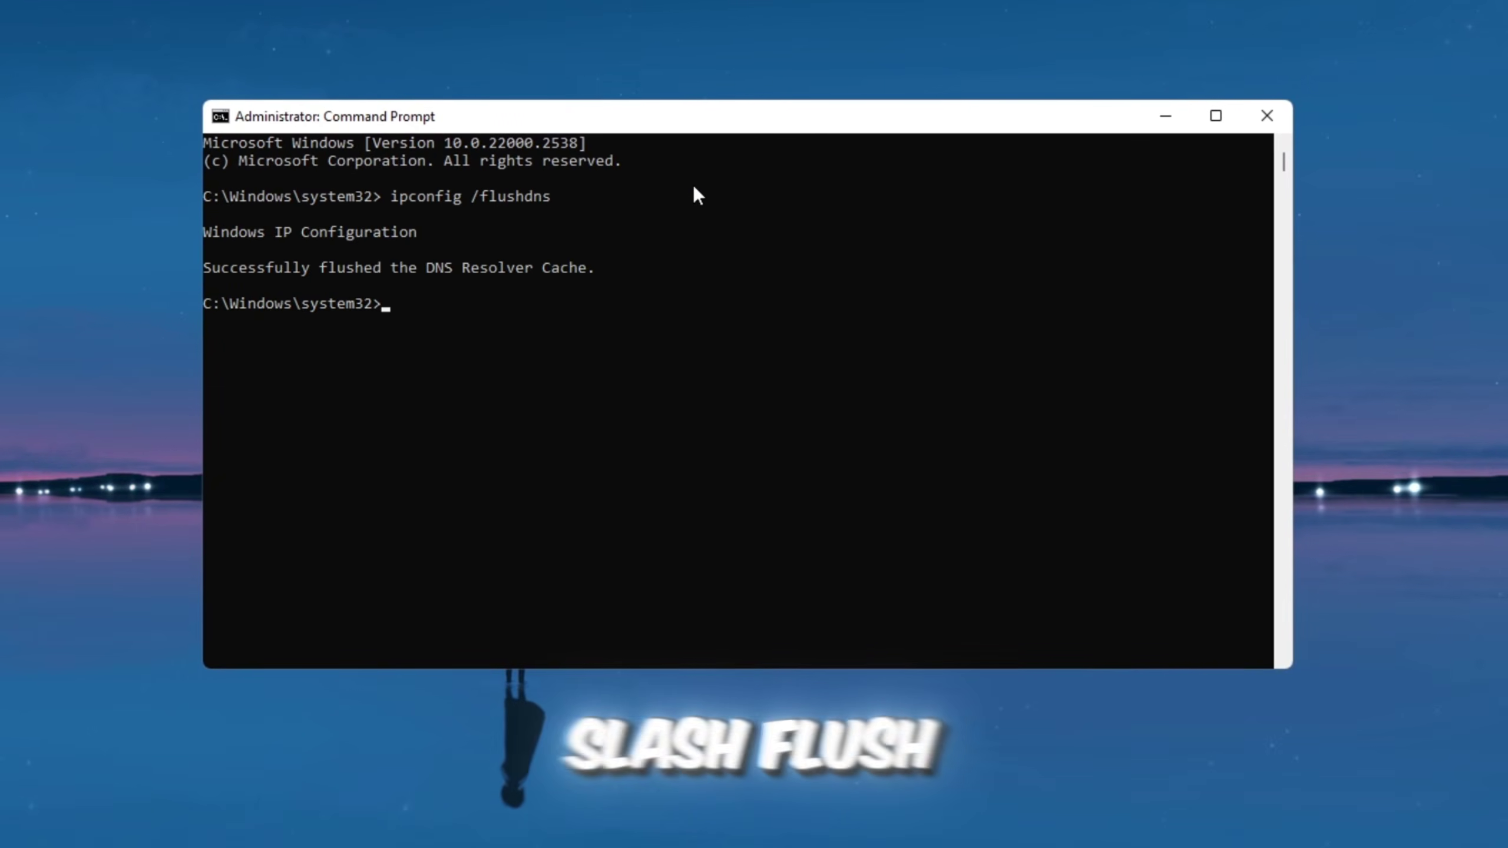
pyautogui.moveTo(643, 113); pyautogui.dragTo(686, 128)
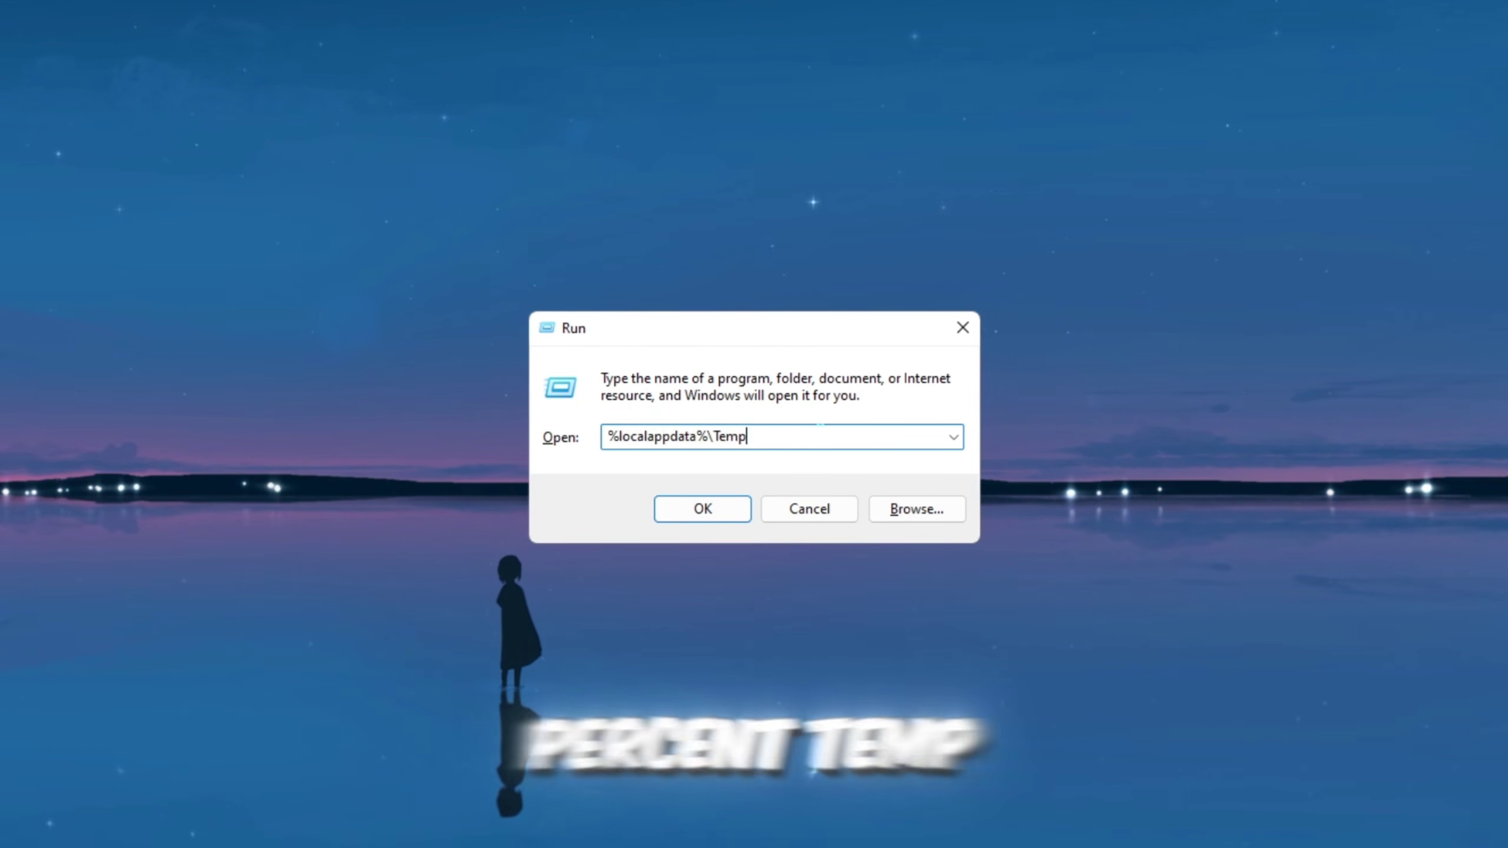
# - Open %localappdata%\Temp through Run and delete all files in it, skipping any file in use
pyautogui.press('Return')
pyautogui.hotkey('ctrl', 'a')
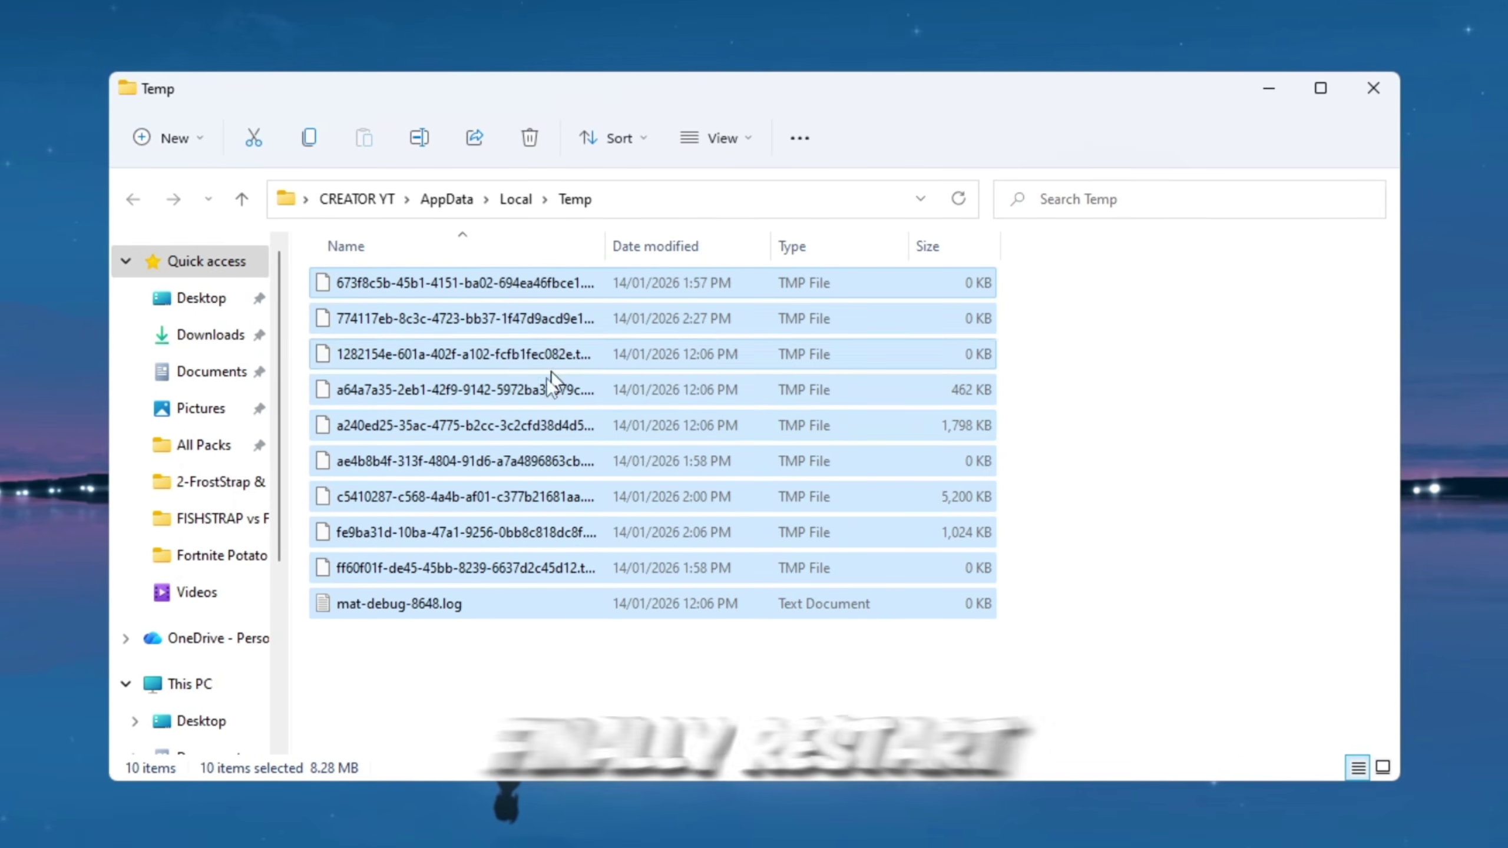
pyautogui.click(530, 138)
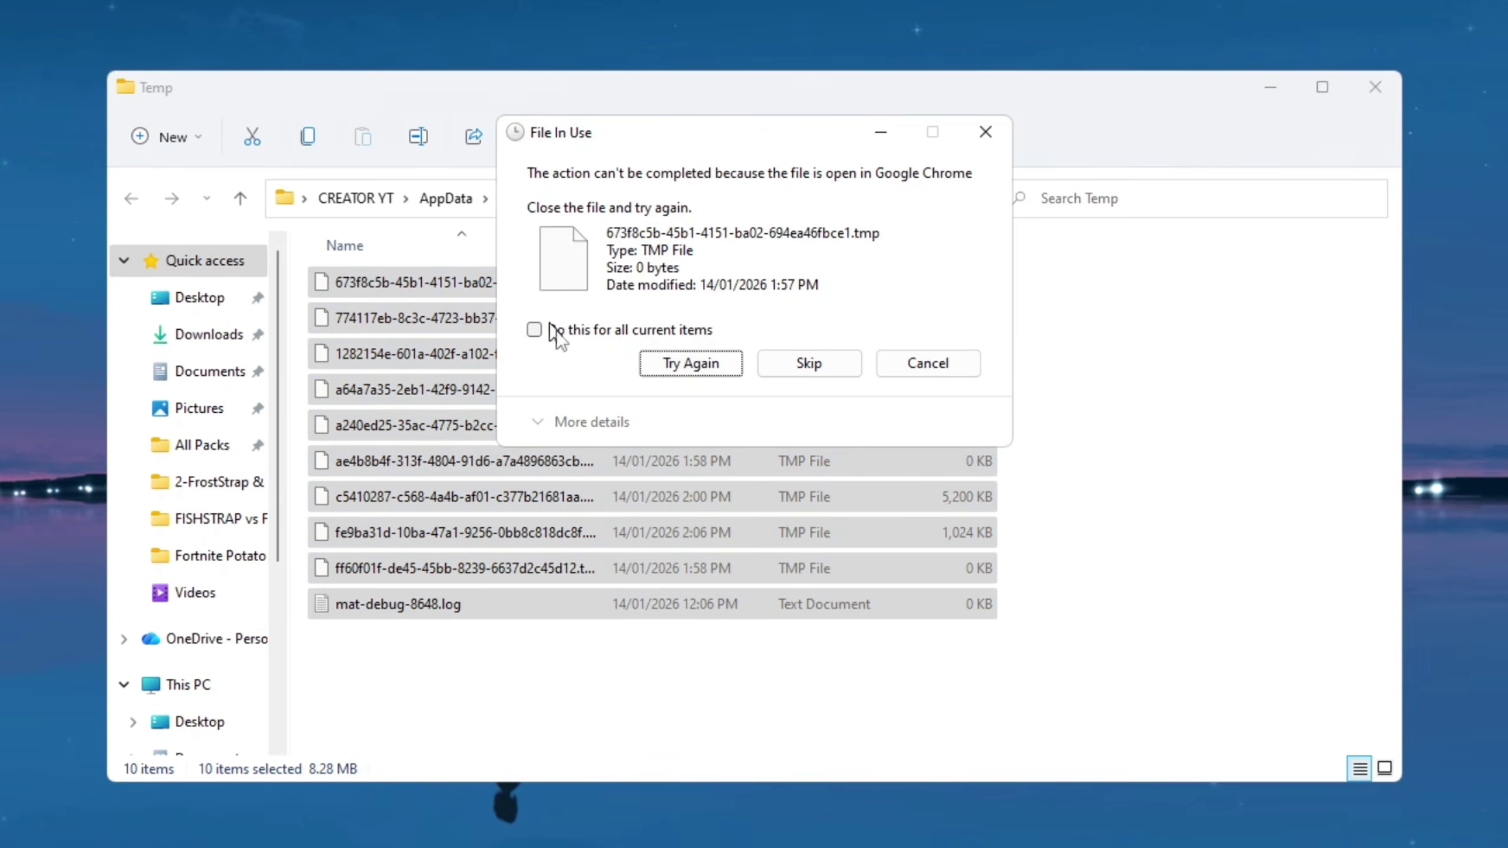
pyautogui.click(784, 370)
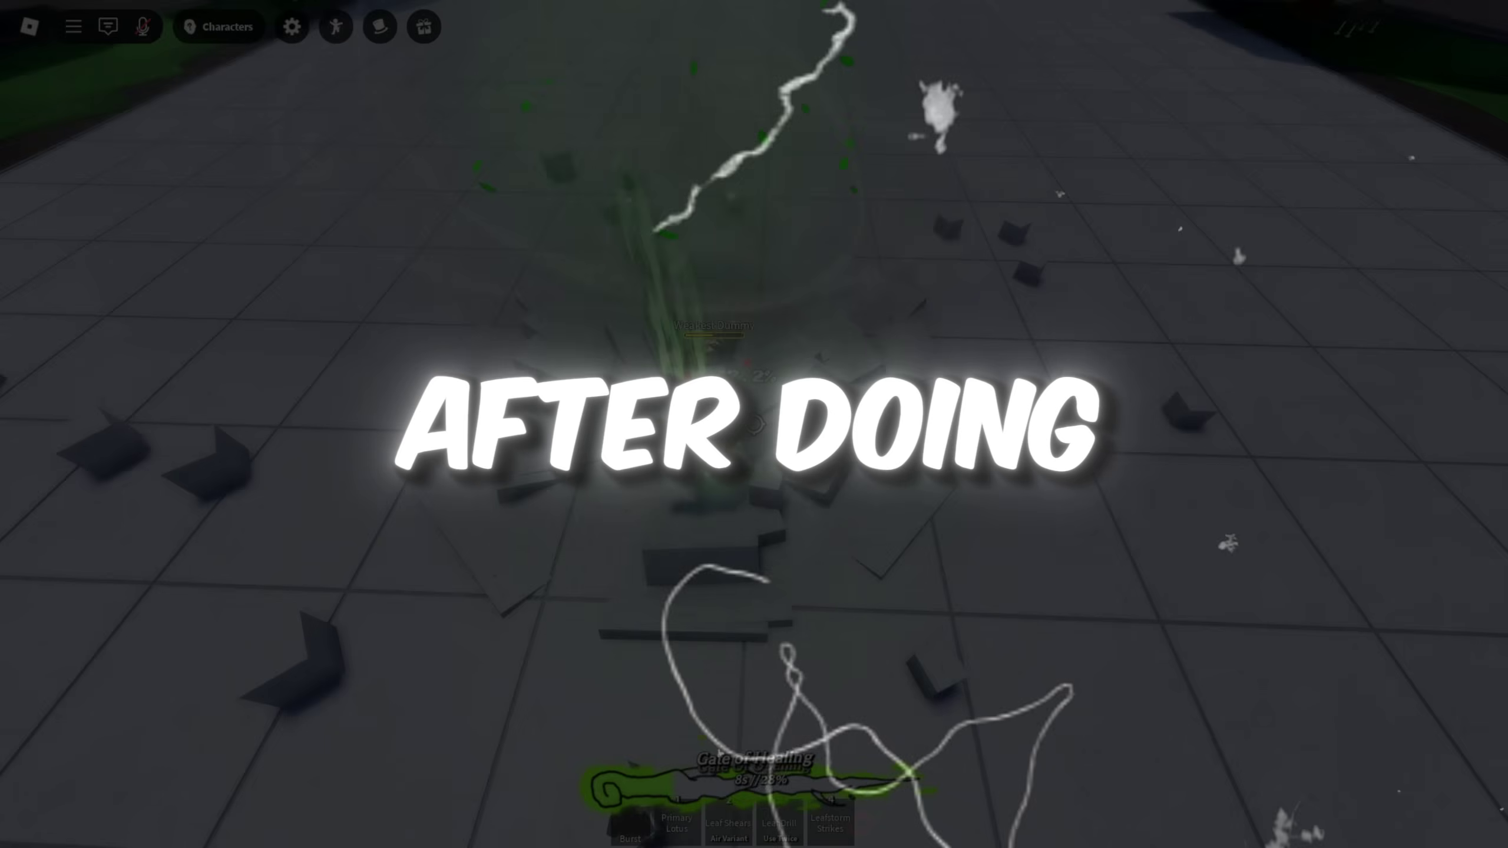